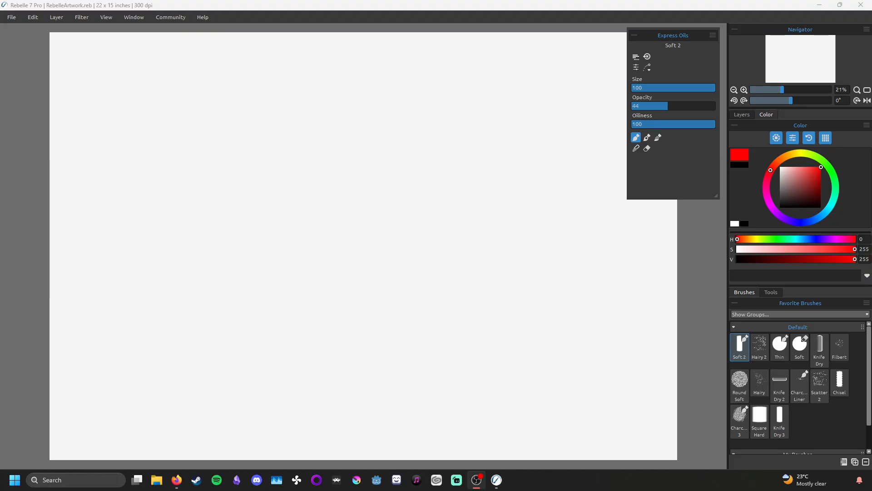
- Scribble large, loose red loops across the whole canvas with the Soft 2 oil brush
{"action": "left_click", "coordinate": [176, 480]}
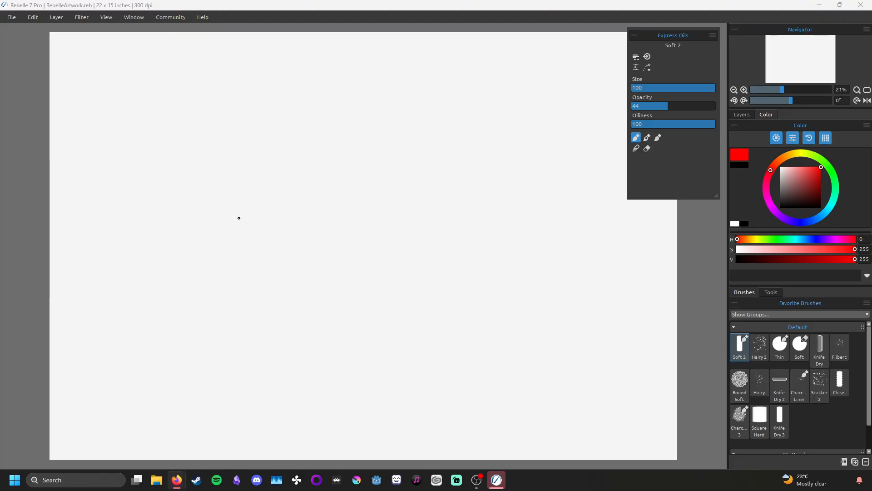
{"action": "mouse_move", "coordinate": [74, 163]}
{"action": "left_mouse_down"}
{"action": "mouse_move", "coordinate": [219, 79]}
{"action": "mouse_move", "coordinate": [238, 374]}
{"action": "mouse_move", "coordinate": [538, 203]}
{"action": "mouse_move", "coordinate": [384, 287]}
{"action": "mouse_move", "coordinate": [533, 411]}
{"action": "mouse_move", "coordinate": [593, 237]}
{"action": "mouse_move", "coordinate": [292, 340]}
{"action": "mouse_move", "coordinate": [263, 195]}
{"action": "mouse_move", "coordinate": [357, 185]}
{"action": "mouse_move", "coordinate": [347, 304]}
{"action": "mouse_move", "coordinate": [434, 364]}
{"action": "mouse_move", "coordinate": [607, 351]}
{"action": "mouse_move", "coordinate": [590, 266]}
{"action": "mouse_move", "coordinate": [462, 241]}
{"action": "mouse_move", "coordinate": [321, 318]}
{"action": "mouse_move", "coordinate": [380, 131]}
{"action": "mouse_move", "coordinate": [198, 343]}
{"action": "mouse_move", "coordinate": [114, 301]}
{"action": "mouse_move", "coordinate": [138, 162]}
{"action": "mouse_move", "coordinate": [215, 204]}
{"action": "mouse_move", "coordinate": [121, 186]}
{"action": "mouse_move", "coordinate": [450, 98]}
{"action": "mouse_move", "coordinate": [424, 88]}
{"action": "mouse_move", "coordinate": [499, 208]}
{"action": "mouse_move", "coordinate": [362, 318]}
{"action": "mouse_move", "coordinate": [108, 186]}
{"action": "mouse_move", "coordinate": [460, 274]}
{"action": "mouse_move", "coordinate": [362, 165]}
{"action": "mouse_move", "coordinate": [293, 39]}
{"action": "mouse_move", "coordinate": [135, 55]}
{"action": "mouse_move", "coordinate": [221, 240]}
{"action": "mouse_move", "coordinate": [591, 280]}
{"action": "mouse_move", "coordinate": [529, 176]}
{"action": "mouse_move", "coordinate": [589, 192]}
{"action": "mouse_move", "coordinate": [588, 403]}
{"action": "mouse_move", "coordinate": [479, 79]}
{"action": "mouse_move", "coordinate": [244, 381]}
{"action": "mouse_move", "coordinate": [511, 319]}
{"action": "mouse_move", "coordinate": [293, 228]}
{"action": "mouse_move", "coordinate": [241, 449]}
{"action": "mouse_move", "coordinate": [266, 467]}
{"action": "left_mouse_up"}
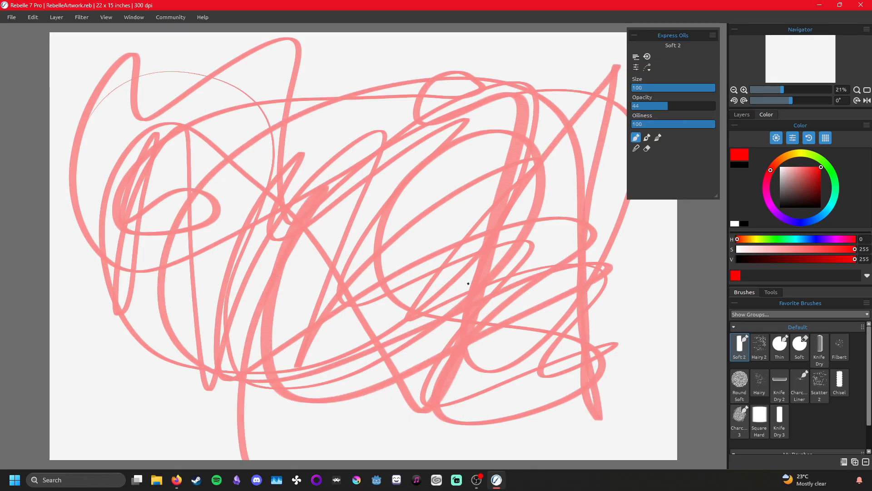
{"action": "left_click_drag", "start_coordinate": [473, 269], "coordinate": [437, 313]}
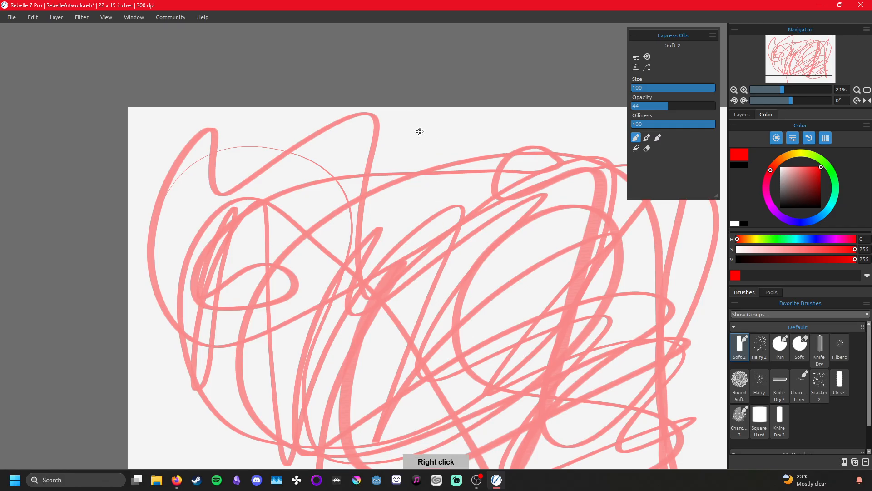
- Build up a dense patch of overlapping red strokes over the scribble, just left of the canvas centre
{"action": "left_click_drag", "start_coordinate": [419, 124], "coordinate": [346, 77]}
{"action": "left_click_drag", "start_coordinate": [478, 267], "coordinate": [558, 252]}
{"action": "mouse_move", "coordinate": [352, 241]}
{"action": "left_mouse_down"}
{"action": "mouse_move", "coordinate": [320, 301]}
{"action": "mouse_move", "coordinate": [366, 352]}
{"action": "mouse_move", "coordinate": [350, 242]}
{"action": "mouse_move", "coordinate": [387, 282]}
{"action": "mouse_move", "coordinate": [423, 352]}
{"action": "mouse_move", "coordinate": [448, 239]}
{"action": "mouse_move", "coordinate": [442, 291]}
{"action": "mouse_move", "coordinate": [386, 238]}
{"action": "left_mouse_up"}
{"action": "left_click_drag", "start_coordinate": [399, 281], "coordinate": [388, 214]}
{"action": "mouse_move", "coordinate": [325, 215]}
{"action": "left_mouse_down"}
{"action": "mouse_move", "coordinate": [335, 243]}
{"action": "mouse_move", "coordinate": [366, 234]}
{"action": "mouse_move", "coordinate": [400, 173]}
{"action": "mouse_move", "coordinate": [409, 272]}
{"action": "mouse_move", "coordinate": [387, 190]}
{"action": "mouse_move", "coordinate": [379, 273]}
{"action": "mouse_move", "coordinate": [416, 182]}
{"action": "mouse_move", "coordinate": [436, 278]}
{"action": "left_mouse_up"}
{"action": "left_click_drag", "start_coordinate": [406, 227], "coordinate": [430, 164]}
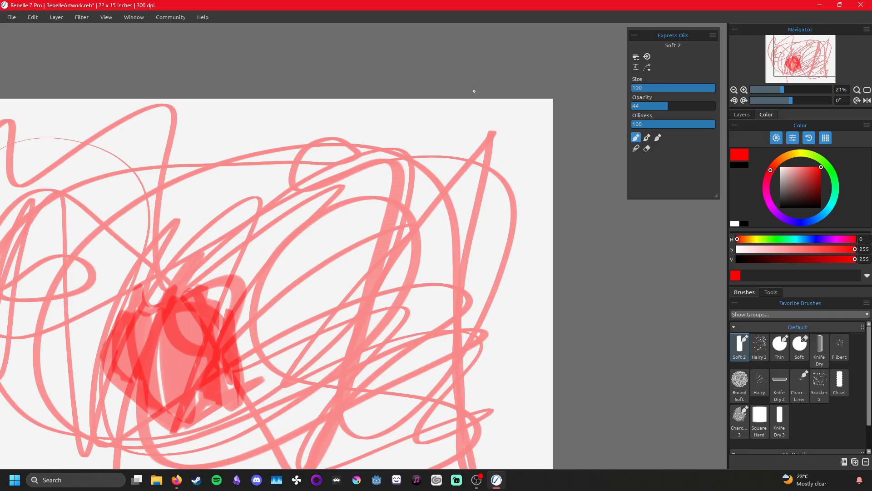
- Paint a thick ring of overlapping red strokes near the canvas's upper-right corner
{"action": "mouse_move", "coordinate": [450, 126]}
{"action": "left_mouse_down"}
{"action": "mouse_move", "coordinate": [450, 141]}
{"action": "mouse_move", "coordinate": [459, 113]}
{"action": "mouse_move", "coordinate": [493, 129]}
{"action": "mouse_move", "coordinate": [450, 136]}
{"action": "mouse_move", "coordinate": [482, 119]}
{"action": "mouse_move", "coordinate": [443, 144]}
{"action": "mouse_move", "coordinate": [500, 137]}
{"action": "mouse_move", "coordinate": [512, 157]}
{"action": "left_mouse_up"}
{"action": "left_click_drag", "start_coordinate": [386, 276], "coordinate": [583, 204]}
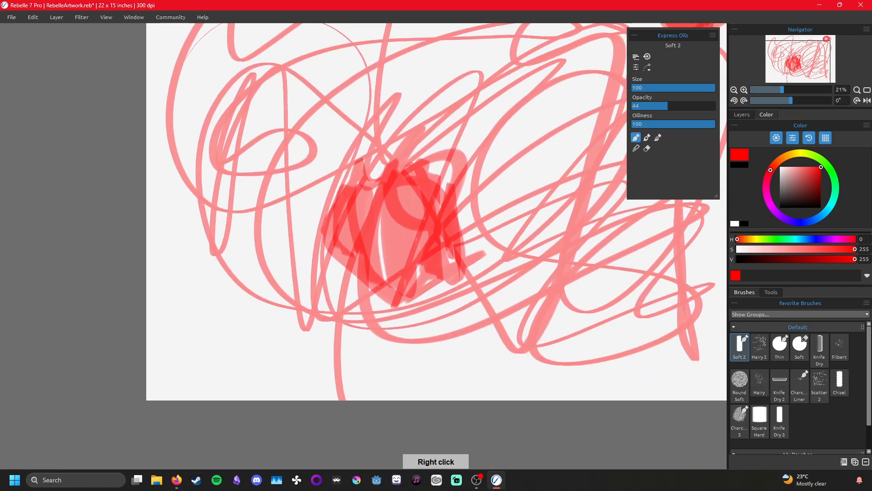
{"action": "left_click_drag", "start_coordinate": [406, 175], "coordinate": [243, 240]}
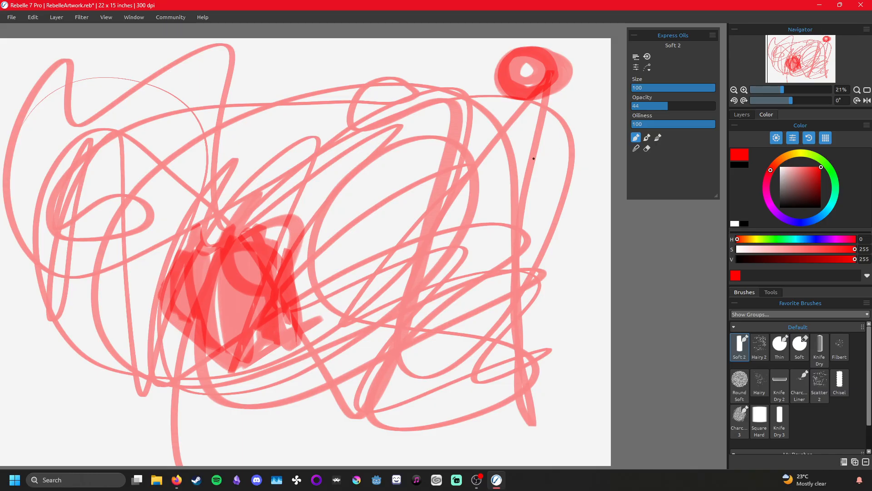
- Enlarge and darken the dense red patch with more back-and-forth strokes above and beside it
{"action": "left_click_drag", "start_coordinate": [451, 239], "coordinate": [462, 211]}
{"action": "mouse_move", "coordinate": [402, 196]}
{"action": "left_mouse_down"}
{"action": "mouse_move", "coordinate": [348, 268]}
{"action": "mouse_move", "coordinate": [358, 284]}
{"action": "mouse_move", "coordinate": [365, 258]}
{"action": "mouse_move", "coordinate": [353, 246]}
{"action": "mouse_move", "coordinate": [326, 407]}
{"action": "mouse_move", "coordinate": [354, 423]}
{"action": "mouse_move", "coordinate": [379, 420]}
{"action": "mouse_move", "coordinate": [447, 383]}
{"action": "mouse_move", "coordinate": [333, 377]}
{"action": "mouse_move", "coordinate": [297, 391]}
{"action": "mouse_move", "coordinate": [321, 410]}
{"action": "mouse_move", "coordinate": [431, 356]}
{"action": "mouse_move", "coordinate": [415, 256]}
{"action": "mouse_move", "coordinate": [346, 323]}
{"action": "mouse_move", "coordinate": [338, 391]}
{"action": "mouse_move", "coordinate": [271, 306]}
{"action": "mouse_move", "coordinate": [351, 435]}
{"action": "mouse_move", "coordinate": [290, 263]}
{"action": "mouse_move", "coordinate": [390, 409]}
{"action": "mouse_move", "coordinate": [385, 275]}
{"action": "mouse_move", "coordinate": [408, 366]}
{"action": "mouse_move", "coordinate": [414, 349]}
{"action": "mouse_move", "coordinate": [364, 276]}
{"action": "mouse_move", "coordinate": [418, 404]}
{"action": "mouse_move", "coordinate": [400, 291]}
{"action": "mouse_move", "coordinate": [445, 306]}
{"action": "mouse_move", "coordinate": [381, 341]}
{"action": "mouse_move", "coordinate": [270, 442]}
{"action": "mouse_move", "coordinate": [325, 260]}
{"action": "mouse_move", "coordinate": [322, 320]}
{"action": "left_mouse_up"}
{"action": "left_click_drag", "start_coordinate": [419, 319], "coordinate": [349, 198]}
{"action": "left_click_drag", "start_coordinate": [467, 279], "coordinate": [680, 249]}
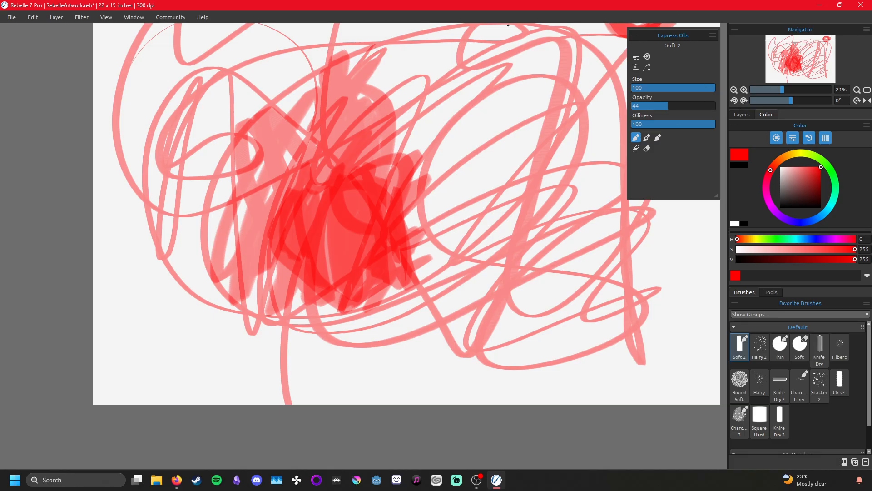
{"action": "key", "text": "alt+Tab"}
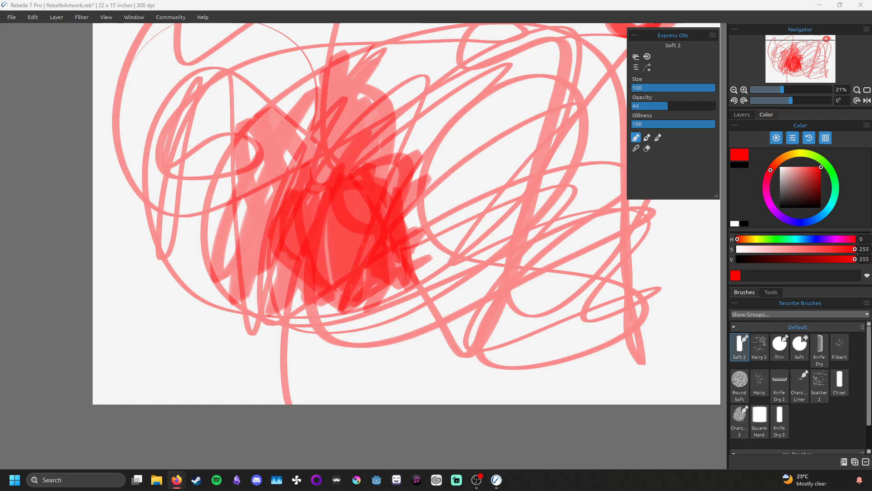
- Hide Layer 1 with the scribbles and add a new empty layer above it
{"action": "left_click_drag", "start_coordinate": [661, 203], "coordinate": [609, 321]}
{"action": "left_click", "coordinate": [742, 114]}
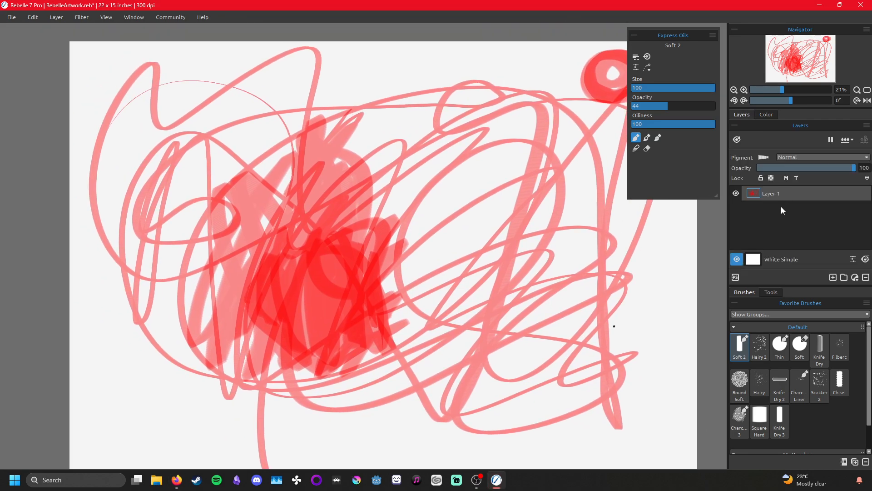
{"action": "left_click", "coordinate": [736, 193]}
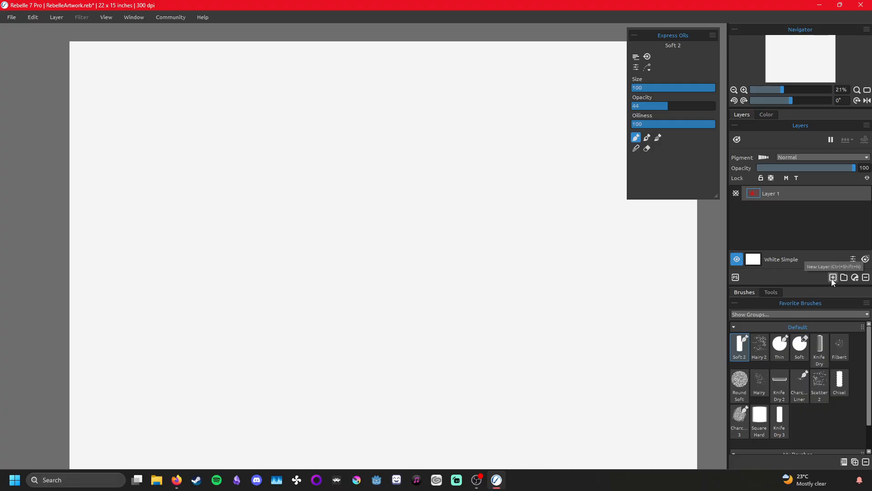
{"action": "left_click", "coordinate": [832, 278]}
- Draw parallel diagonal hatching strokes of increasing length in the canvas's upper-left area
{"action": "mouse_move", "coordinate": [541, 288]}
{"action": "left_mouse_down"}
{"action": "mouse_move", "coordinate": [652, 337]}
{"action": "mouse_move", "coordinate": [598, 275]}
{"action": "left_mouse_up"}
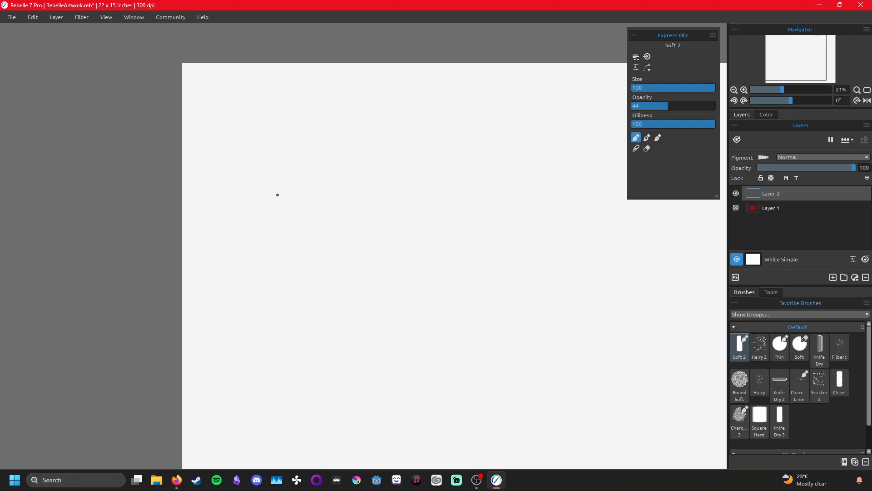
{"action": "mouse_move", "coordinate": [242, 92]}
{"action": "left_mouse_down"}
{"action": "mouse_move", "coordinate": [213, 126]}
{"action": "mouse_move", "coordinate": [217, 149]}
{"action": "left_mouse_up"}
{"action": "mouse_move", "coordinate": [260, 103]}
{"action": "left_mouse_down"}
{"action": "mouse_move", "coordinate": [222, 149]}
{"action": "mouse_move", "coordinate": [232, 153]}
{"action": "left_mouse_up"}
{"action": "mouse_move", "coordinate": [275, 109]}
{"action": "left_mouse_down"}
{"action": "mouse_move", "coordinate": [246, 142]}
{"action": "mouse_move", "coordinate": [235, 164]}
{"action": "mouse_move", "coordinate": [246, 174]}
{"action": "left_mouse_up"}
{"action": "mouse_move", "coordinate": [302, 116]}
{"action": "left_mouse_down"}
{"action": "mouse_move", "coordinate": [241, 190]}
{"action": "mouse_move", "coordinate": [229, 233]}
{"action": "left_mouse_up"}
{"action": "left_click_drag", "start_coordinate": [340, 118], "coordinate": [219, 268]}
{"action": "right_click", "coordinate": [368, 258]}
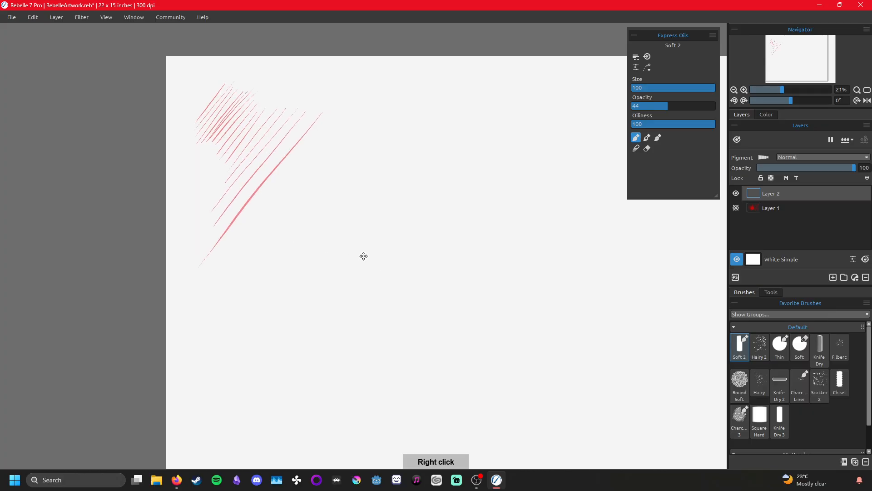
- Draw a long slanted axis line and a stack of tilted ellipses of varying size along it
{"action": "left_click_drag", "start_coordinate": [403, 253], "coordinate": [395, 350]}
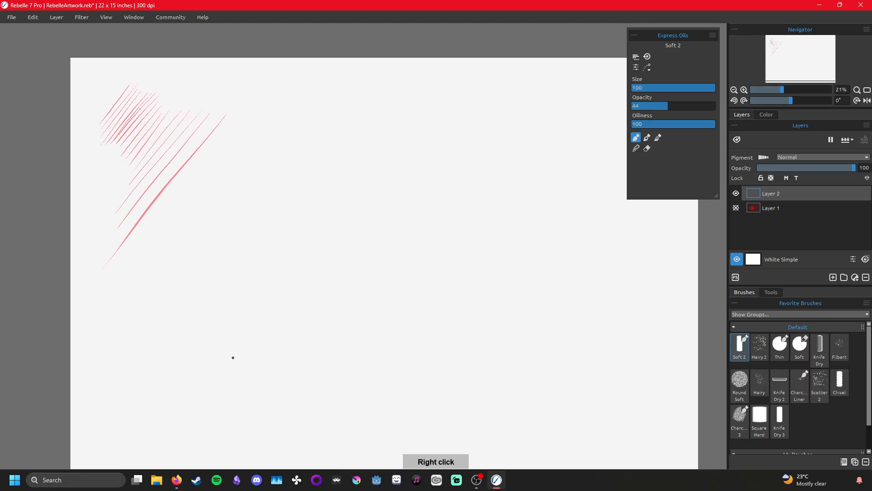
{"action": "left_click_drag", "start_coordinate": [380, 95], "coordinate": [266, 371]}
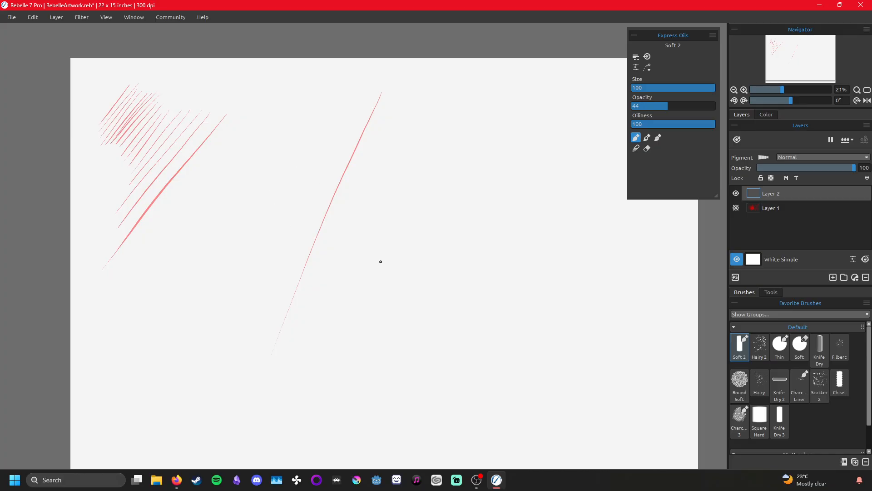
{"action": "mouse_move", "coordinate": [377, 246]}
{"action": "left_mouse_down"}
{"action": "mouse_move", "coordinate": [276, 197]}
{"action": "mouse_move", "coordinate": [310, 221]}
{"action": "left_mouse_up"}
{"action": "mouse_move", "coordinate": [394, 231]}
{"action": "left_mouse_down"}
{"action": "mouse_move", "coordinate": [407, 214]}
{"action": "mouse_move", "coordinate": [318, 191]}
{"action": "left_mouse_up"}
{"action": "left_click_drag", "start_coordinate": [385, 179], "coordinate": [395, 178]}
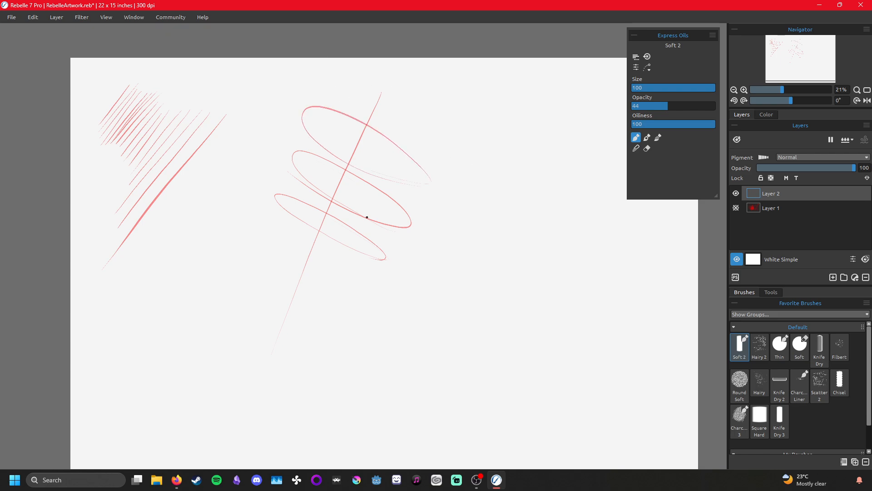
{"action": "mouse_move", "coordinate": [260, 257]}
{"action": "left_mouse_down"}
{"action": "mouse_move", "coordinate": [270, 247]}
{"action": "mouse_move", "coordinate": [387, 292]}
{"action": "left_mouse_up"}
{"action": "mouse_move", "coordinate": [251, 292]}
{"action": "left_mouse_down"}
{"action": "mouse_move", "coordinate": [364, 318]}
{"action": "mouse_move", "coordinate": [256, 299]}
{"action": "mouse_move", "coordinate": [347, 336]}
{"action": "left_mouse_up"}
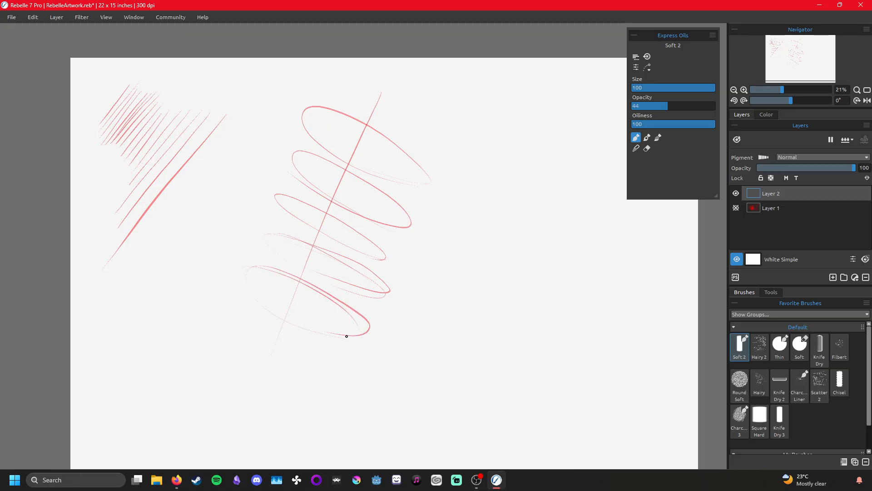
{"action": "mouse_move", "coordinate": [225, 358]}
{"action": "left_mouse_down"}
{"action": "mouse_move", "coordinate": [232, 364]}
{"action": "mouse_move", "coordinate": [246, 321]}
{"action": "left_mouse_up"}
{"action": "mouse_move", "coordinate": [331, 96]}
{"action": "left_mouse_down"}
{"action": "mouse_move", "coordinate": [317, 78]}
{"action": "mouse_move", "coordinate": [323, 97]}
{"action": "mouse_move", "coordinate": [450, 139]}
{"action": "left_mouse_up"}
- Draw a large inward spiral of varying thickness beside the ellipses, with a small box at its inner end
{"action": "left_click_drag", "start_coordinate": [499, 292], "coordinate": [368, 302]}
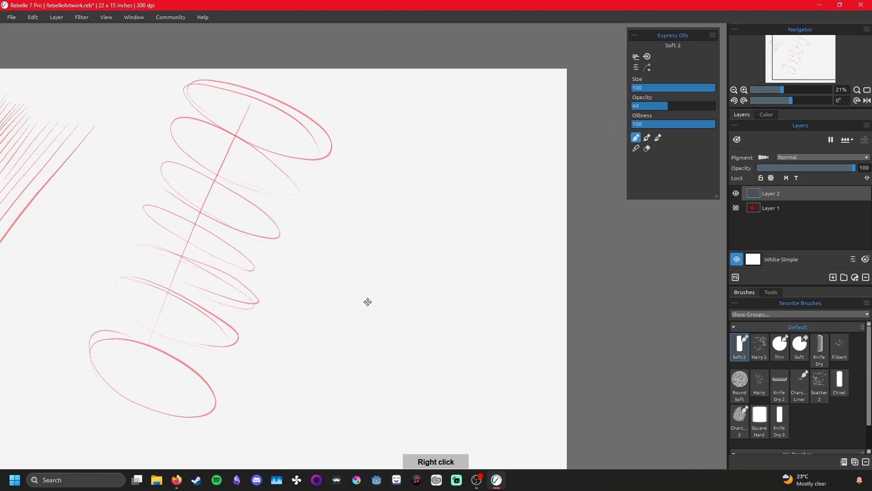
{"action": "left_click_drag", "start_coordinate": [394, 182], "coordinate": [396, 153]}
{"action": "mouse_move", "coordinate": [293, 245]}
{"action": "left_mouse_down"}
{"action": "mouse_move", "coordinate": [356, 151]}
{"action": "mouse_move", "coordinate": [433, 247]}
{"action": "mouse_move", "coordinate": [422, 262]}
{"action": "mouse_move", "coordinate": [442, 257]}
{"action": "mouse_move", "coordinate": [442, 266]}
{"action": "left_mouse_up"}
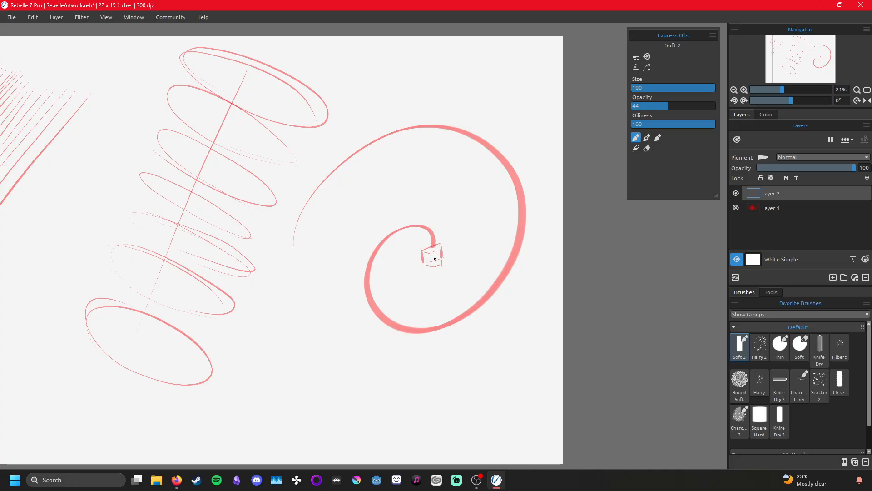
{"action": "left_click_drag", "start_coordinate": [440, 252], "coordinate": [443, 268]}
- Sketch a larger wireframe box over the inner curve of the spiral, beside the small box
{"action": "mouse_move", "coordinate": [357, 255]}
{"action": "left_mouse_down"}
{"action": "mouse_move", "coordinate": [403, 235]}
{"action": "mouse_move", "coordinate": [385, 276]}
{"action": "mouse_move", "coordinate": [397, 293]}
{"action": "left_mouse_up"}
{"action": "mouse_move", "coordinate": [403, 236]}
{"action": "left_mouse_down"}
{"action": "mouse_move", "coordinate": [417, 272]}
{"action": "mouse_move", "coordinate": [396, 293]}
{"action": "mouse_move", "coordinate": [359, 283]}
{"action": "left_mouse_up"}
{"action": "mouse_move", "coordinate": [357, 253]}
{"action": "left_mouse_down"}
{"action": "mouse_move", "coordinate": [361, 283]}
{"action": "mouse_move", "coordinate": [397, 285]}
{"action": "mouse_move", "coordinate": [380, 269]}
{"action": "mouse_move", "coordinate": [373, 294]}
{"action": "left_mouse_up"}
{"action": "mouse_move", "coordinate": [359, 251]}
{"action": "left_mouse_down"}
{"action": "mouse_move", "coordinate": [401, 270]}
{"action": "mouse_move", "coordinate": [424, 270]}
{"action": "left_mouse_up"}
- Sketch a six-sided wireframe box with its inner edges in the empty area below the spiral
{"action": "left_click_drag", "start_coordinate": [473, 291], "coordinate": [523, 194]}
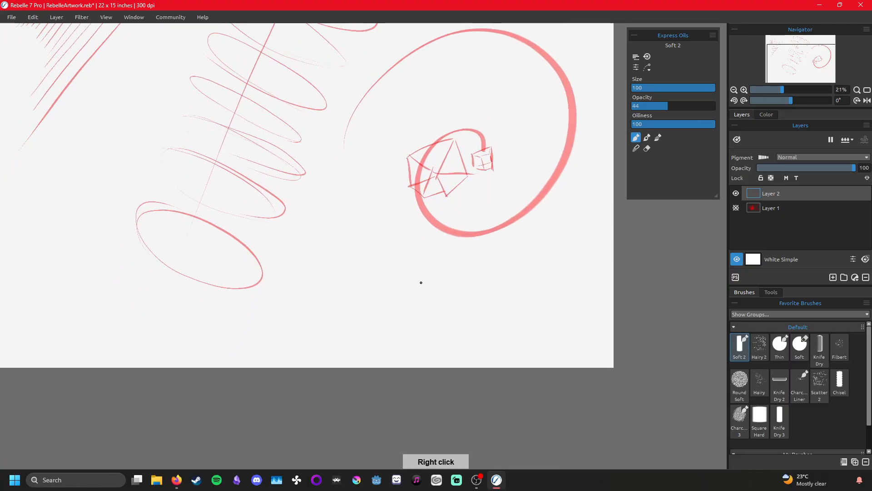
{"action": "mouse_move", "coordinate": [405, 263]}
{"action": "left_mouse_down"}
{"action": "mouse_move", "coordinate": [374, 289]}
{"action": "mouse_move", "coordinate": [395, 325]}
{"action": "mouse_move", "coordinate": [423, 293]}
{"action": "left_mouse_up"}
{"action": "left_click_drag", "start_coordinate": [420, 297], "coordinate": [396, 323]}
{"action": "mouse_move", "coordinate": [337, 285]}
{"action": "left_mouse_down"}
{"action": "mouse_move", "coordinate": [364, 287]}
{"action": "mouse_move", "coordinate": [338, 285]}
{"action": "mouse_move", "coordinate": [393, 260]}
{"action": "mouse_move", "coordinate": [376, 261]}
{"action": "mouse_move", "coordinate": [406, 264]}
{"action": "left_mouse_up"}
{"action": "mouse_move", "coordinate": [337, 288]}
{"action": "left_mouse_down"}
{"action": "mouse_move", "coordinate": [349, 304]}
{"action": "mouse_move", "coordinate": [389, 322]}
{"action": "left_mouse_up"}
{"action": "left_click_drag", "start_coordinate": [377, 290], "coordinate": [352, 314]}
{"action": "left_click_drag", "start_coordinate": [386, 288], "coordinate": [430, 296]}
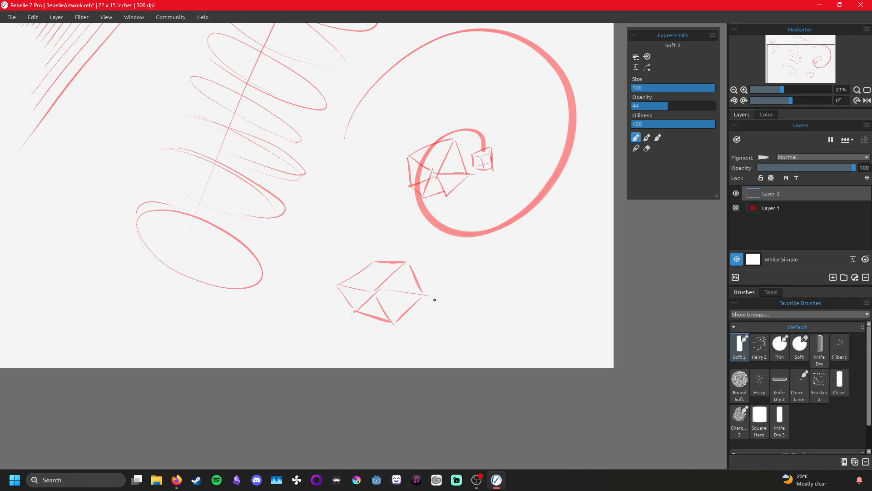
{"action": "left_click_drag", "start_coordinate": [375, 264], "coordinate": [380, 287]}
- Draw a slanted four-sided panel below the hatching and divide it with an S-shaped curve between opposite corners
{"action": "mouse_move", "coordinate": [423, 247]}
{"action": "left_mouse_down"}
{"action": "mouse_move", "coordinate": [378, 318]}
{"action": "mouse_move", "coordinate": [411, 339]}
{"action": "mouse_move", "coordinate": [352, 292]}
{"action": "left_mouse_up"}
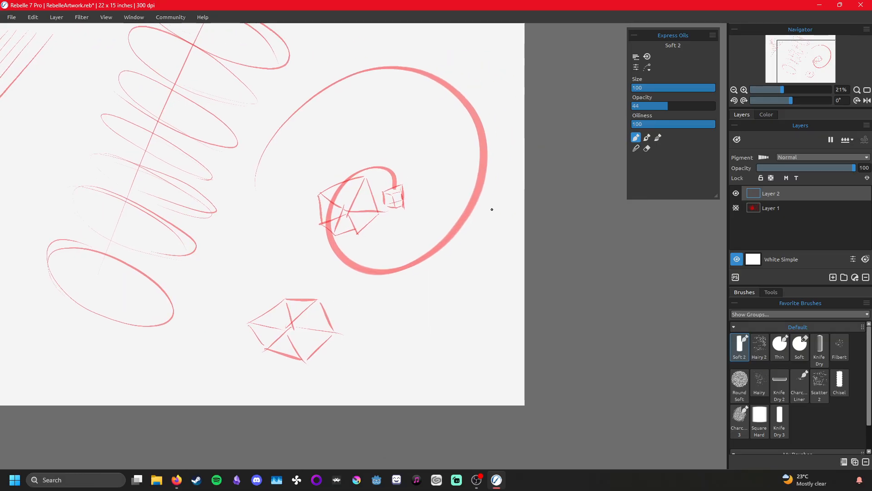
{"action": "left_click_drag", "start_coordinate": [460, 218], "coordinate": [452, 208]}
{"action": "mouse_move", "coordinate": [344, 260]}
{"action": "left_mouse_down"}
{"action": "mouse_move", "coordinate": [520, 356]}
{"action": "mouse_move", "coordinate": [305, 292]}
{"action": "mouse_move", "coordinate": [604, 314]}
{"action": "left_mouse_up"}
{"action": "mouse_move", "coordinate": [298, 220]}
{"action": "left_mouse_down"}
{"action": "mouse_move", "coordinate": [302, 284]}
{"action": "mouse_move", "coordinate": [311, 212]}
{"action": "mouse_move", "coordinate": [434, 185]}
{"action": "left_mouse_up"}
{"action": "left_click_drag", "start_coordinate": [302, 284], "coordinate": [425, 252]}
{"action": "left_click_drag", "start_coordinate": [424, 187], "coordinate": [436, 240]}
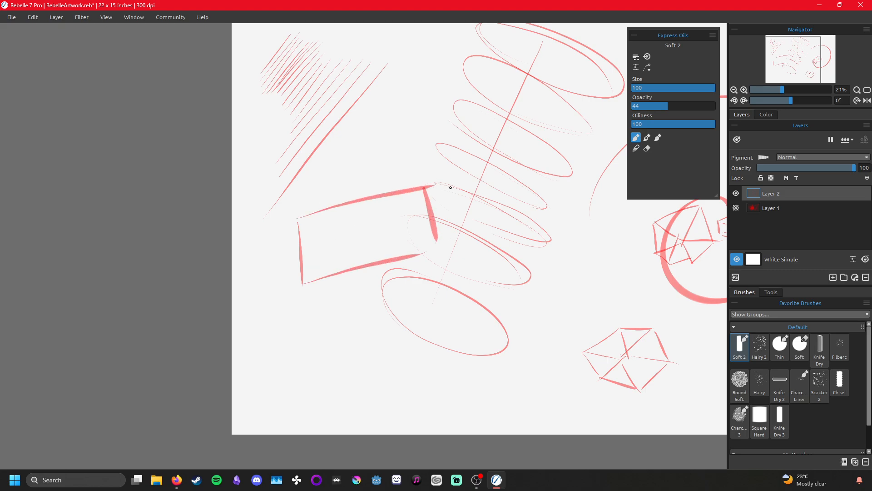
{"action": "left_click_drag", "start_coordinate": [302, 282], "coordinate": [433, 194]}
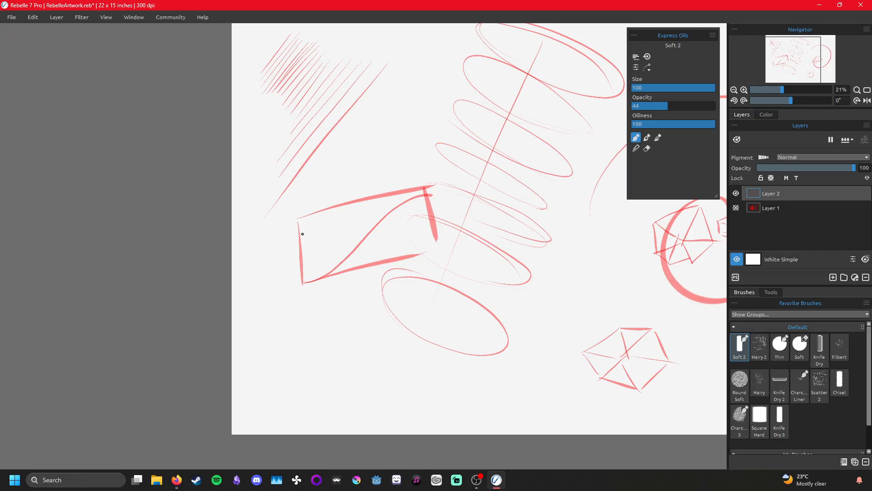
- Fill both parts of the slanted panel with circles of decreasing size that touch its edges and the dividing curve
{"action": "mouse_move", "coordinate": [303, 247]}
{"action": "left_mouse_down"}
{"action": "mouse_move", "coordinate": [335, 260]}
{"action": "mouse_move", "coordinate": [307, 225]}
{"action": "mouse_move", "coordinate": [359, 213]}
{"action": "left_mouse_up"}
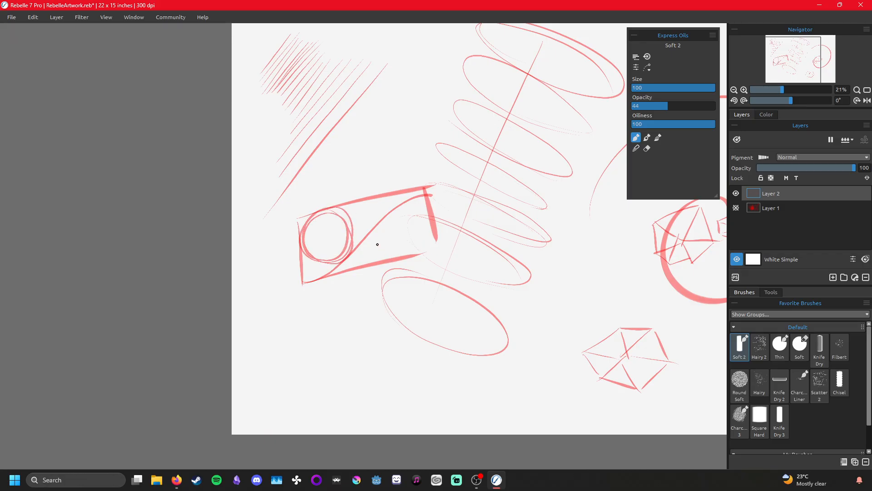
{"action": "mouse_move", "coordinate": [404, 256]}
{"action": "left_mouse_down"}
{"action": "mouse_move", "coordinate": [406, 206]}
{"action": "mouse_move", "coordinate": [416, 253]}
{"action": "mouse_move", "coordinate": [398, 207]}
{"action": "mouse_move", "coordinate": [393, 259]}
{"action": "left_mouse_up"}
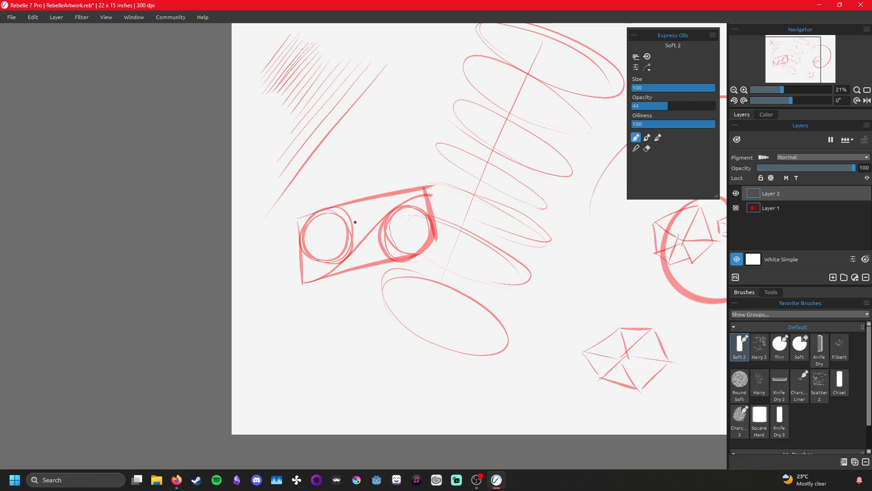
{"action": "mouse_move", "coordinate": [356, 204]}
{"action": "left_mouse_down"}
{"action": "mouse_move", "coordinate": [376, 223]}
{"action": "mouse_move", "coordinate": [353, 209]}
{"action": "mouse_move", "coordinate": [378, 216]}
{"action": "mouse_move", "coordinate": [360, 202]}
{"action": "mouse_move", "coordinate": [357, 223]}
{"action": "left_mouse_up"}
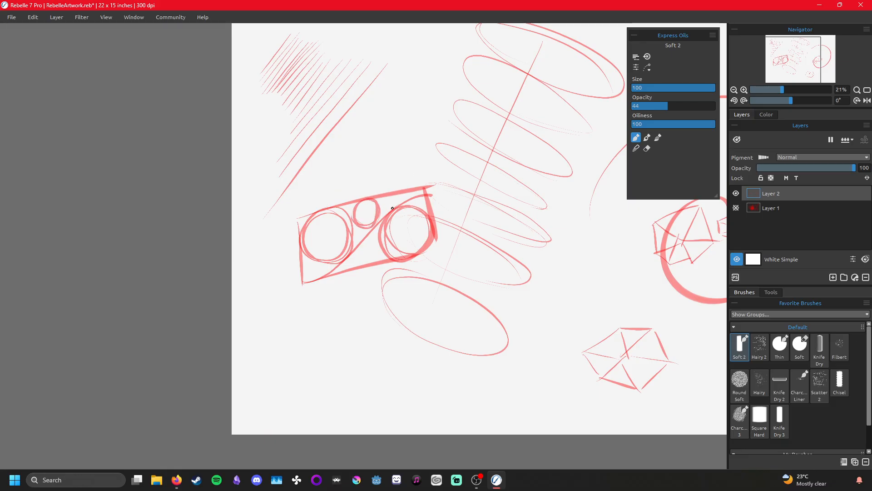
{"action": "left_click_drag", "start_coordinate": [384, 207], "coordinate": [400, 197]}
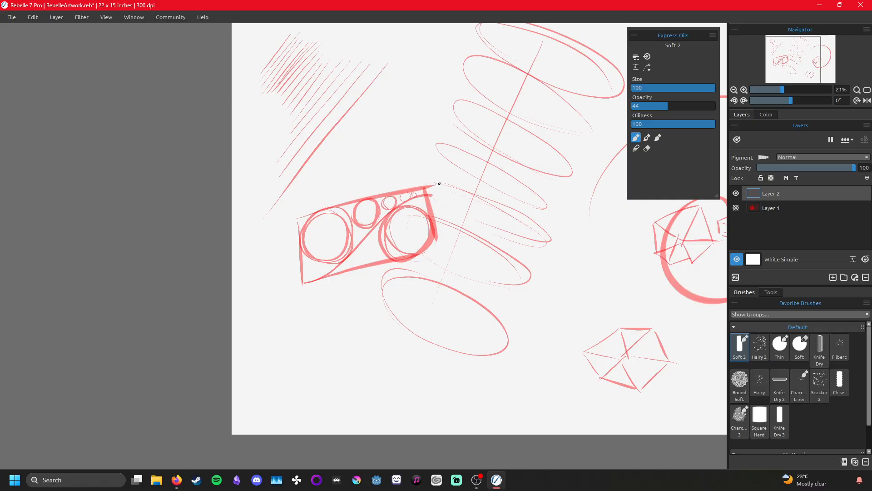
{"action": "left_click_drag", "start_coordinate": [416, 192], "coordinate": [417, 193]}
{"action": "mouse_move", "coordinate": [380, 199]}
{"action": "left_mouse_down"}
{"action": "mouse_move", "coordinate": [428, 197]}
{"action": "mouse_move", "coordinate": [422, 191]}
{"action": "mouse_move", "coordinate": [409, 206]}
{"action": "mouse_move", "coordinate": [427, 208]}
{"action": "left_mouse_up"}
{"action": "mouse_move", "coordinate": [360, 256]}
{"action": "left_mouse_down"}
{"action": "mouse_move", "coordinate": [366, 239]}
{"action": "mouse_move", "coordinate": [382, 256]}
{"action": "left_mouse_up"}
{"action": "mouse_move", "coordinate": [309, 276]}
{"action": "left_mouse_down"}
{"action": "mouse_move", "coordinate": [323, 263]}
{"action": "mouse_move", "coordinate": [303, 272]}
{"action": "left_mouse_up"}
- Draw a small upright rectangle between the hatching and the ellipses, split by a diagonal line
{"action": "mouse_move", "coordinate": [398, 306]}
{"action": "left_mouse_down"}
{"action": "mouse_move", "coordinate": [360, 222]}
{"action": "mouse_move", "coordinate": [389, 374]}
{"action": "mouse_move", "coordinate": [347, 214]}
{"action": "mouse_move", "coordinate": [305, 261]}
{"action": "left_mouse_up"}
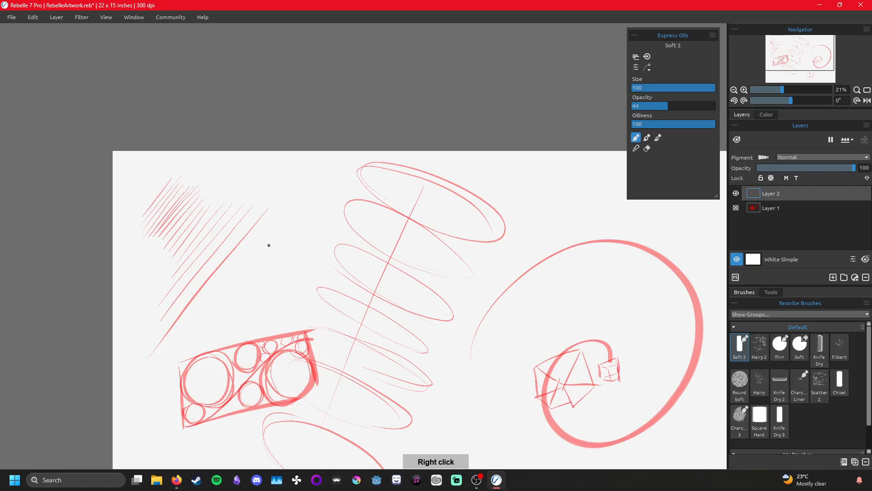
{"action": "mouse_move", "coordinate": [281, 204]}
{"action": "left_mouse_down"}
{"action": "mouse_move", "coordinate": [276, 289]}
{"action": "mouse_move", "coordinate": [333, 286]}
{"action": "left_mouse_up"}
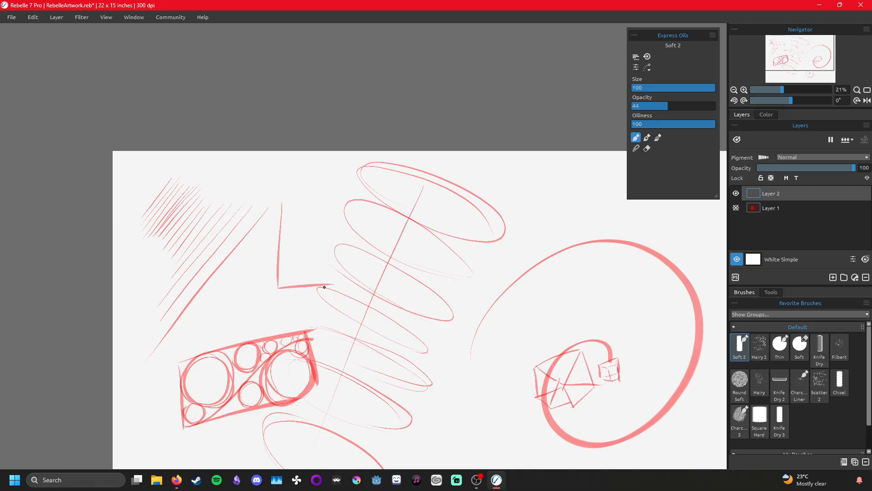
{"action": "mouse_move", "coordinate": [281, 201]}
{"action": "left_mouse_down"}
{"action": "mouse_move", "coordinate": [315, 199]}
{"action": "mouse_move", "coordinate": [334, 287]}
{"action": "left_mouse_up"}
{"action": "left_click_drag", "start_coordinate": [335, 199], "coordinate": [277, 291]}
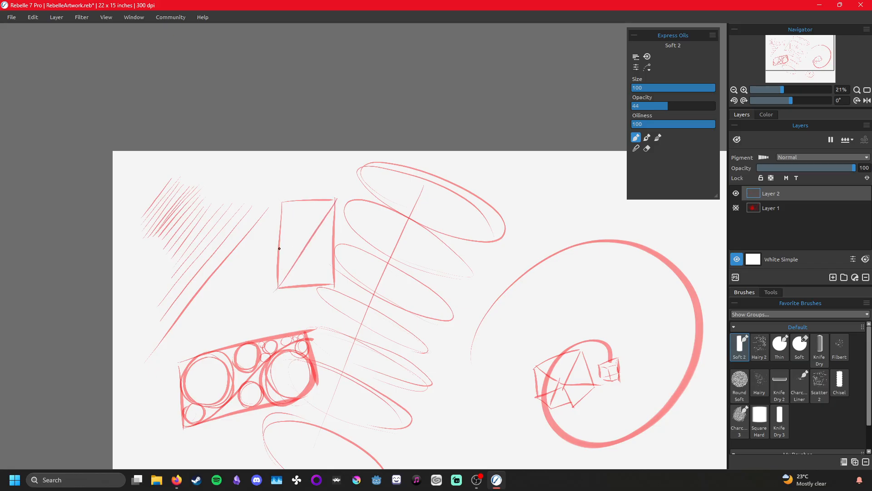
- Fill the rectangle's upper-left triangle with narrow vertical ellipses that shorten along the diagonal
{"action": "mouse_move", "coordinate": [288, 250]}
{"action": "left_mouse_down"}
{"action": "mouse_move", "coordinate": [290, 217]}
{"action": "mouse_move", "coordinate": [285, 284]}
{"action": "mouse_move", "coordinate": [286, 208]}
{"action": "mouse_move", "coordinate": [286, 279]}
{"action": "left_mouse_up"}
{"action": "mouse_move", "coordinate": [297, 205]}
{"action": "left_mouse_down"}
{"action": "mouse_move", "coordinate": [296, 259]}
{"action": "mouse_move", "coordinate": [298, 208]}
{"action": "left_mouse_up"}
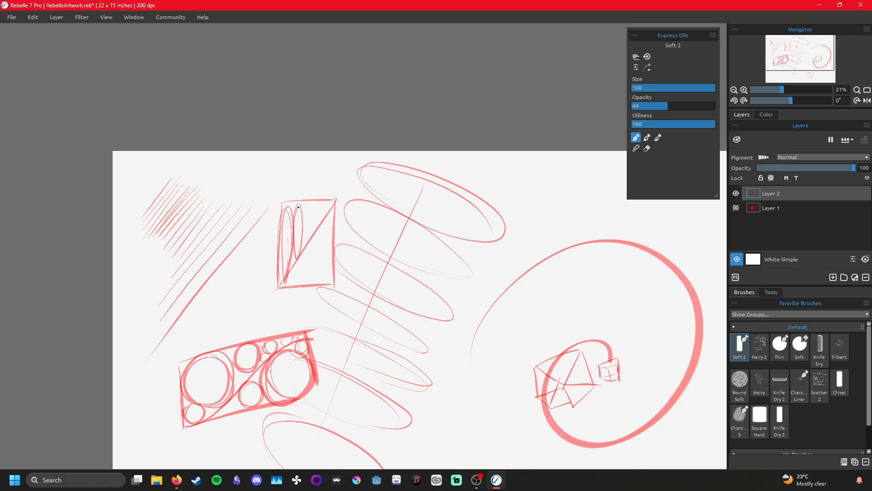
{"action": "mouse_move", "coordinate": [306, 246]}
{"action": "left_mouse_down"}
{"action": "mouse_move", "coordinate": [303, 202]}
{"action": "mouse_move", "coordinate": [308, 245]}
{"action": "mouse_move", "coordinate": [313, 201]}
{"action": "mouse_move", "coordinate": [316, 225]}
{"action": "mouse_move", "coordinate": [327, 218]}
{"action": "left_mouse_up"}
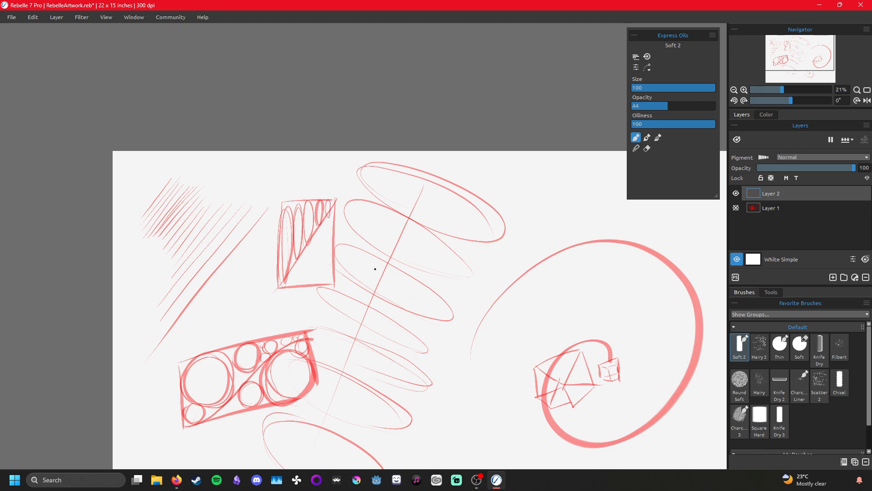
- Fill the rectangle's lower-right triangle with stacked horizontal ellipses that narrow towards the upper corner
{"action": "left_click_drag", "start_coordinate": [292, 138], "coordinate": [660, 257]}
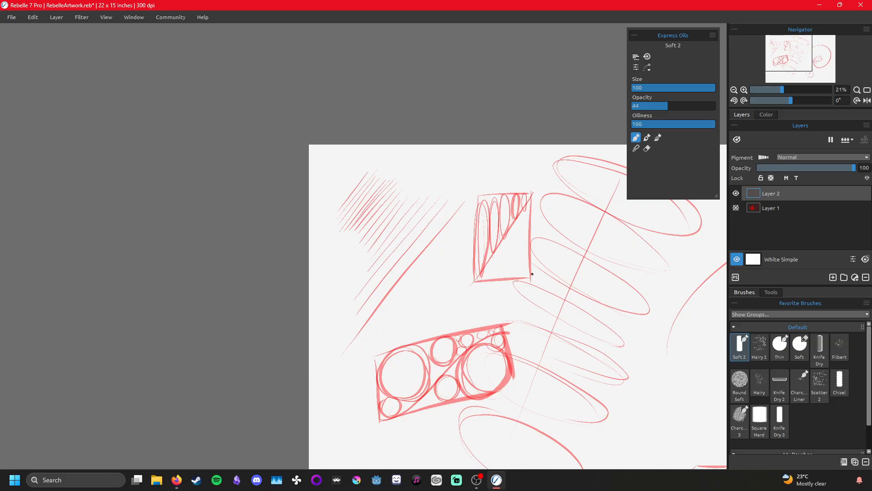
{"action": "mouse_move", "coordinate": [490, 279]}
{"action": "left_mouse_down"}
{"action": "mouse_move", "coordinate": [527, 273]}
{"action": "mouse_move", "coordinate": [509, 278]}
{"action": "mouse_move", "coordinate": [487, 262]}
{"action": "mouse_move", "coordinate": [507, 268]}
{"action": "mouse_move", "coordinate": [522, 258]}
{"action": "mouse_move", "coordinate": [499, 250]}
{"action": "mouse_move", "coordinate": [528, 242]}
{"action": "left_mouse_up"}
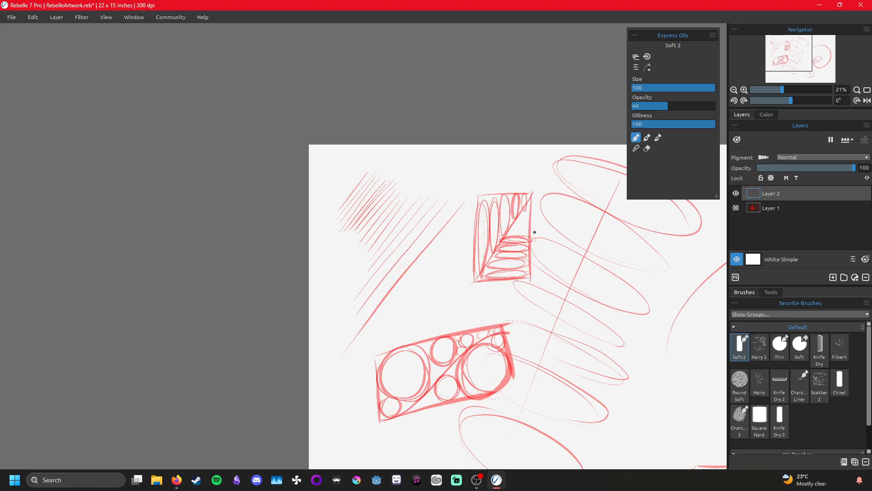
{"action": "mouse_move", "coordinate": [520, 228]}
{"action": "left_mouse_down"}
{"action": "mouse_move", "coordinate": [502, 231]}
{"action": "mouse_move", "coordinate": [526, 220]}
{"action": "left_mouse_up"}
{"action": "mouse_move", "coordinate": [523, 222]}
{"action": "left_mouse_down"}
{"action": "mouse_move", "coordinate": [517, 219]}
{"action": "mouse_move", "coordinate": [529, 218]}
{"action": "mouse_move", "coordinate": [517, 213]}
{"action": "left_mouse_up"}
{"action": "left_click_drag", "start_coordinate": [357, 282], "coordinate": [341, 210]}
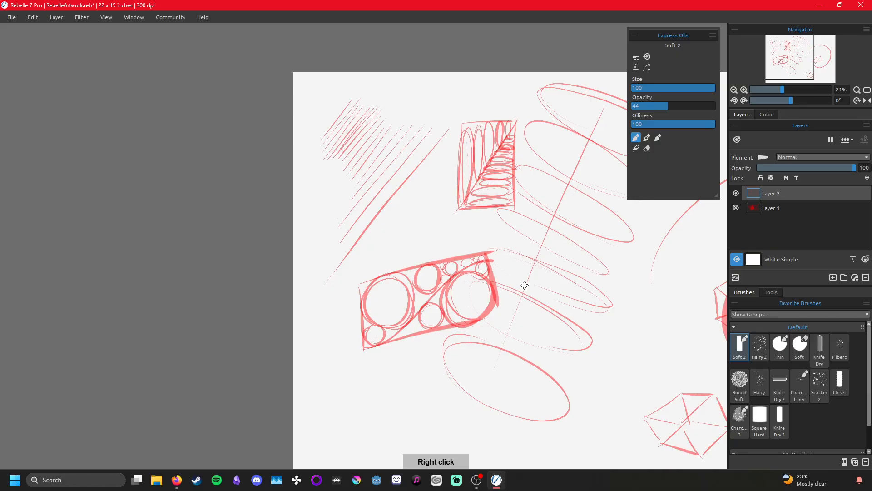
- Hatch the large circle at the left end of the slanted panel with closely spaced vertical lines
{"action": "left_click_drag", "start_coordinate": [509, 291], "coordinate": [397, 319]}
{"action": "left_click_drag", "start_coordinate": [378, 256], "coordinate": [345, 249]}
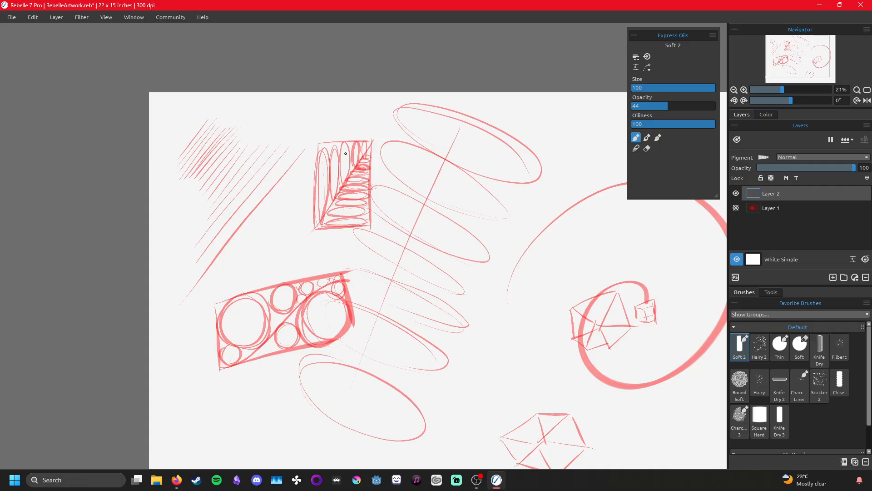
{"action": "left_click_drag", "start_coordinate": [333, 288], "coordinate": [301, 186]}
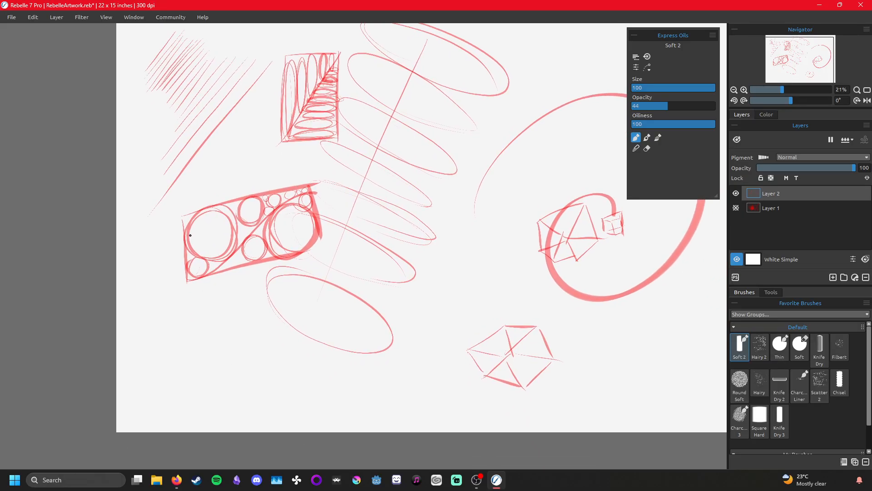
{"action": "mouse_move", "coordinate": [192, 228]}
{"action": "left_mouse_down"}
{"action": "mouse_move", "coordinate": [198, 260]}
{"action": "mouse_move", "coordinate": [206, 258]}
{"action": "left_mouse_up"}
{"action": "left_click_drag", "start_coordinate": [207, 211], "coordinate": [209, 266]}
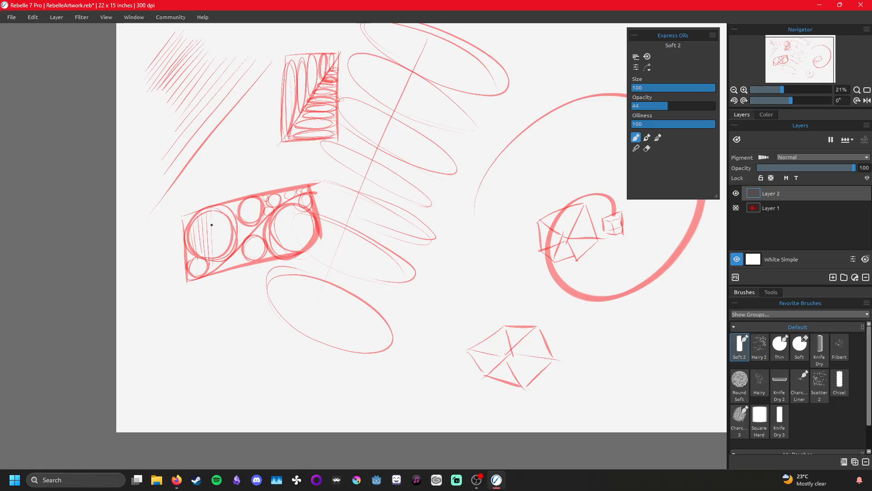
{"action": "mouse_move", "coordinate": [214, 217]}
{"action": "left_mouse_down"}
{"action": "mouse_move", "coordinate": [215, 258]}
{"action": "mouse_move", "coordinate": [226, 239]}
{"action": "mouse_move", "coordinate": [227, 253]}
{"action": "left_mouse_up"}
{"action": "mouse_move", "coordinate": [228, 206]}
{"action": "left_mouse_down"}
{"action": "mouse_move", "coordinate": [230, 256]}
{"action": "mouse_move", "coordinate": [234, 239]}
{"action": "left_mouse_up"}
- Draw a slightly slanted four-sided panel below the circle-filled panel, near the canvas's lower edge
{"action": "right_click", "coordinate": [224, 190]}
{"action": "left_click_drag", "start_coordinate": [223, 190], "coordinate": [315, 122]}
{"action": "mouse_move", "coordinate": [275, 262]}
{"action": "left_mouse_down"}
{"action": "mouse_move", "coordinate": [278, 312]}
{"action": "mouse_move", "coordinate": [402, 299]}
{"action": "mouse_move", "coordinate": [393, 235]}
{"action": "mouse_move", "coordinate": [399, 311]}
{"action": "left_mouse_up"}
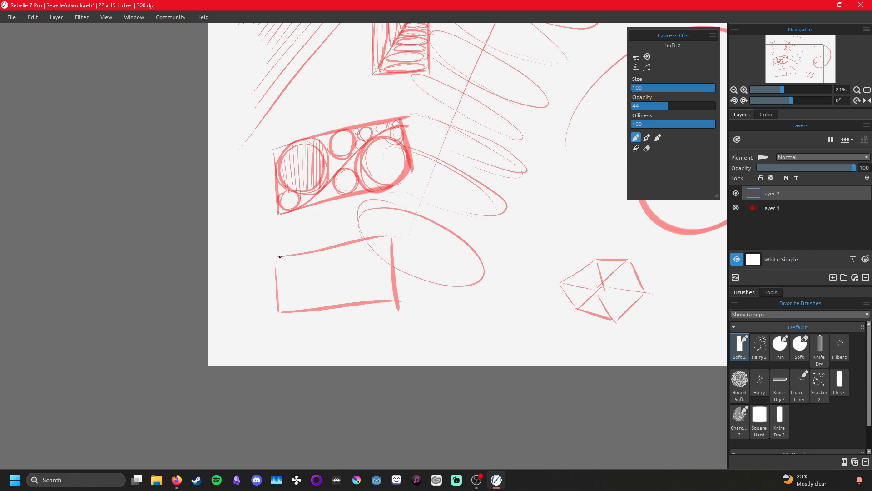
- Fill the new lower panel from its left edge to its right edge with closely spaced near-vertical hatch lines
{"action": "mouse_move", "coordinate": [279, 259]}
{"action": "left_mouse_down"}
{"action": "mouse_move", "coordinate": [279, 306]}
{"action": "mouse_move", "coordinate": [282, 297]}
{"action": "mouse_move", "coordinate": [290, 317]}
{"action": "left_mouse_up"}
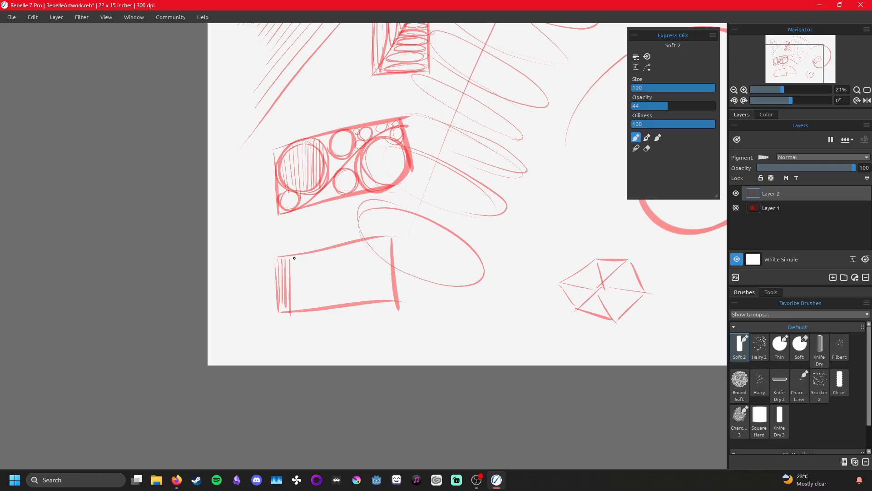
{"action": "left_click_drag", "start_coordinate": [294, 259], "coordinate": [295, 299]}
{"action": "left_click_drag", "start_coordinate": [297, 265], "coordinate": [298, 305]}
{"action": "left_click_drag", "start_coordinate": [300, 256], "coordinate": [300, 316]}
{"action": "mouse_move", "coordinate": [301, 255]}
{"action": "left_mouse_down"}
{"action": "mouse_move", "coordinate": [303, 318]}
{"action": "mouse_move", "coordinate": [310, 313]}
{"action": "left_mouse_up"}
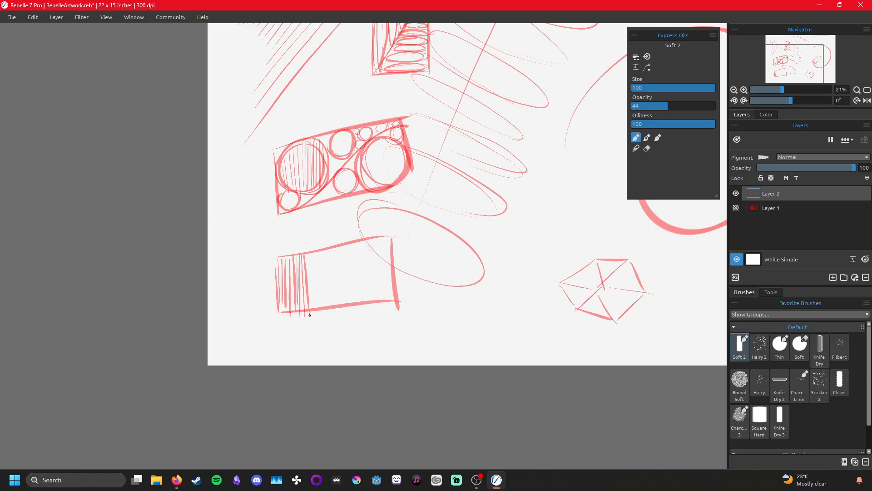
{"action": "mouse_move", "coordinate": [309, 255]}
{"action": "left_mouse_down"}
{"action": "mouse_move", "coordinate": [310, 313]}
{"action": "mouse_move", "coordinate": [314, 304]}
{"action": "left_mouse_up"}
{"action": "left_click_drag", "start_coordinate": [315, 251], "coordinate": [317, 313]}
{"action": "left_click_drag", "start_coordinate": [319, 252], "coordinate": [324, 318]}
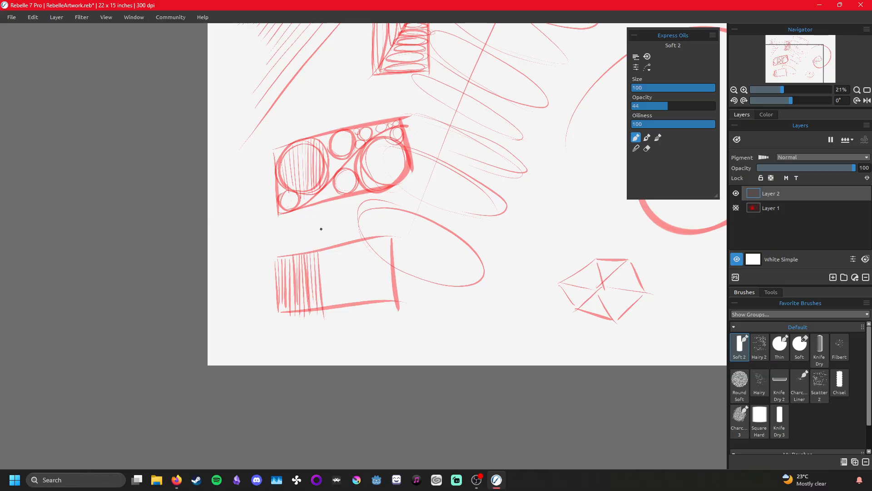
{"action": "left_click_drag", "start_coordinate": [320, 252], "coordinate": [325, 314]}
{"action": "left_click_drag", "start_coordinate": [325, 249], "coordinate": [328, 305]}
{"action": "left_click_drag", "start_coordinate": [329, 249], "coordinate": [338, 300]}
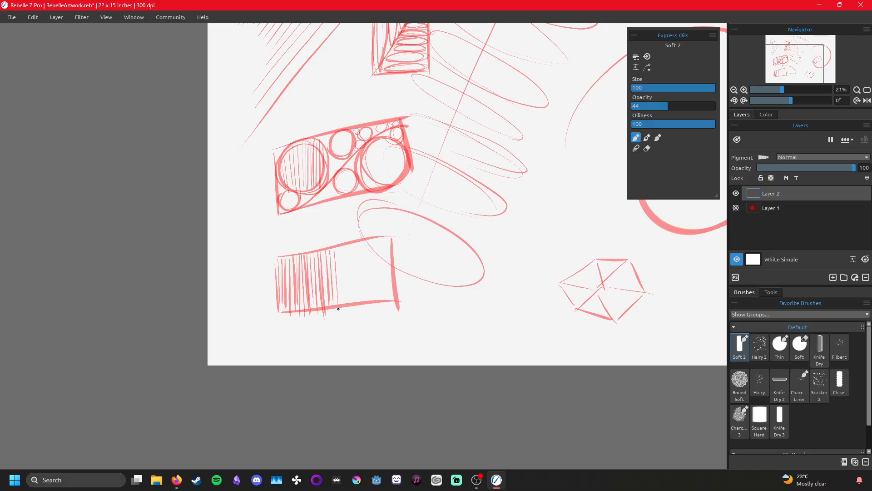
{"action": "left_click_drag", "start_coordinate": [338, 245], "coordinate": [342, 301]}
{"action": "left_click_drag", "start_coordinate": [346, 246], "coordinate": [350, 295]}
{"action": "left_click_drag", "start_coordinate": [352, 246], "coordinate": [358, 303]}
{"action": "left_click_drag", "start_coordinate": [354, 245], "coordinate": [361, 305]}
{"action": "left_click_drag", "start_coordinate": [358, 246], "coordinate": [365, 305]}
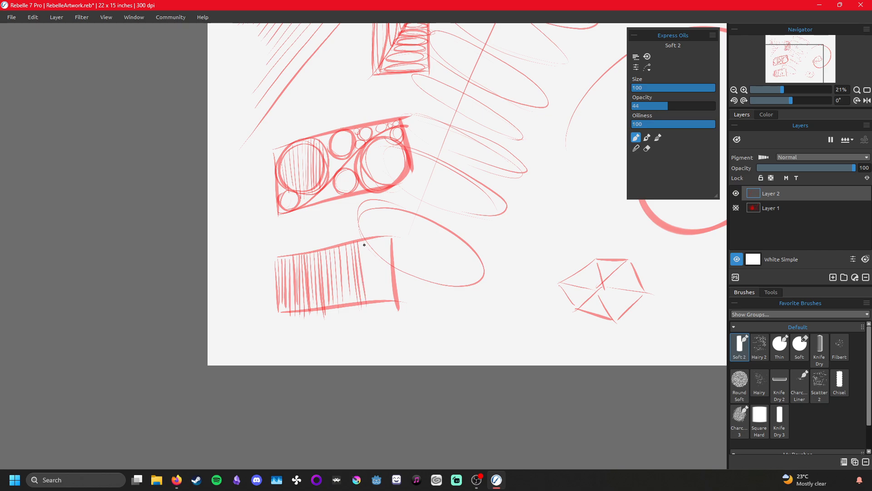
{"action": "left_click_drag", "start_coordinate": [361, 240], "coordinate": [372, 299]}
{"action": "left_click_drag", "start_coordinate": [366, 240], "coordinate": [375, 297]}
{"action": "left_click_drag", "start_coordinate": [370, 240], "coordinate": [377, 294]}
{"action": "left_click_drag", "start_coordinate": [374, 240], "coordinate": [381, 301]}
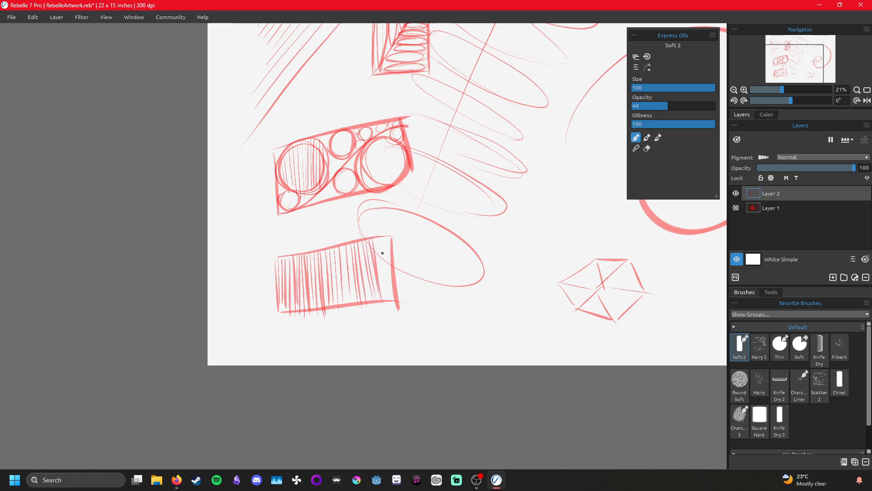
{"action": "left_click_drag", "start_coordinate": [377, 240], "coordinate": [389, 301]}
{"action": "left_click_drag", "start_coordinate": [388, 235], "coordinate": [393, 303]}
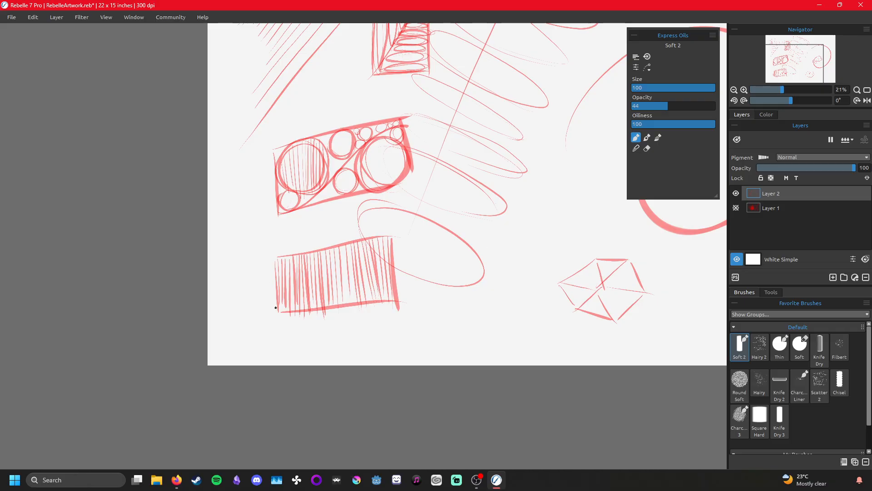
- Cross-hatch the lower panel with parallel diagonal lines sloping down to the right, from its lower-left corner to its upper-right corner
{"action": "left_click_drag", "start_coordinate": [279, 304], "coordinate": [293, 312]}
{"action": "left_click_drag", "start_coordinate": [279, 300], "coordinate": [313, 314]}
{"action": "mouse_move", "coordinate": [282, 289]}
{"action": "left_mouse_down"}
{"action": "mouse_move", "coordinate": [318, 302]}
{"action": "mouse_move", "coordinate": [280, 275]}
{"action": "mouse_move", "coordinate": [331, 303]}
{"action": "left_mouse_up"}
{"action": "left_click_drag", "start_coordinate": [275, 267], "coordinate": [354, 308]}
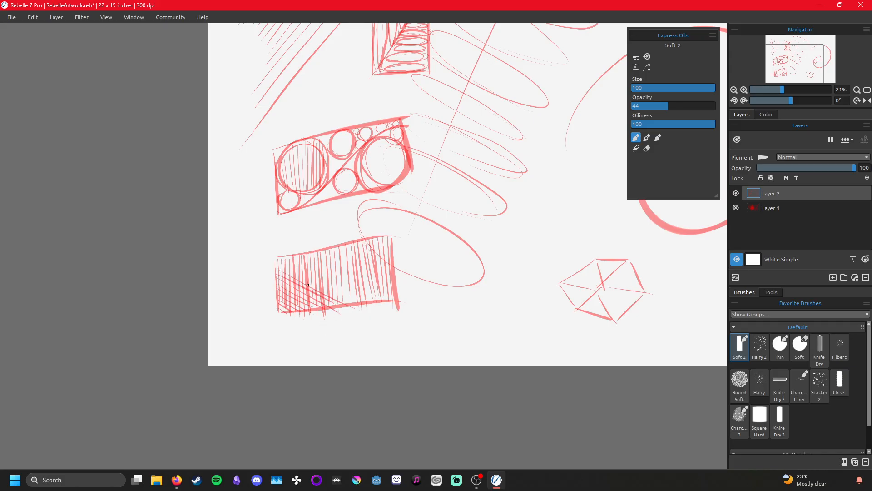
{"action": "left_click_drag", "start_coordinate": [277, 265], "coordinate": [362, 306]}
{"action": "left_click_drag", "start_coordinate": [277, 260], "coordinate": [371, 307]}
{"action": "left_click_drag", "start_coordinate": [285, 260], "coordinate": [363, 300]}
{"action": "left_click_drag", "start_coordinate": [294, 259], "coordinate": [376, 300]}
{"action": "left_click_drag", "start_coordinate": [307, 257], "coordinate": [392, 301]}
{"action": "left_click_drag", "start_coordinate": [318, 254], "coordinate": [390, 303]}
{"action": "left_click_drag", "start_coordinate": [328, 251], "coordinate": [393, 285]}
{"action": "left_click_drag", "start_coordinate": [334, 250], "coordinate": [396, 279]}
{"action": "left_click_drag", "start_coordinate": [337, 248], "coordinate": [390, 272]}
{"action": "mouse_move", "coordinate": [343, 244]}
{"action": "left_mouse_down"}
{"action": "mouse_move", "coordinate": [390, 269]}
{"action": "mouse_move", "coordinate": [390, 246]}
{"action": "left_mouse_up"}
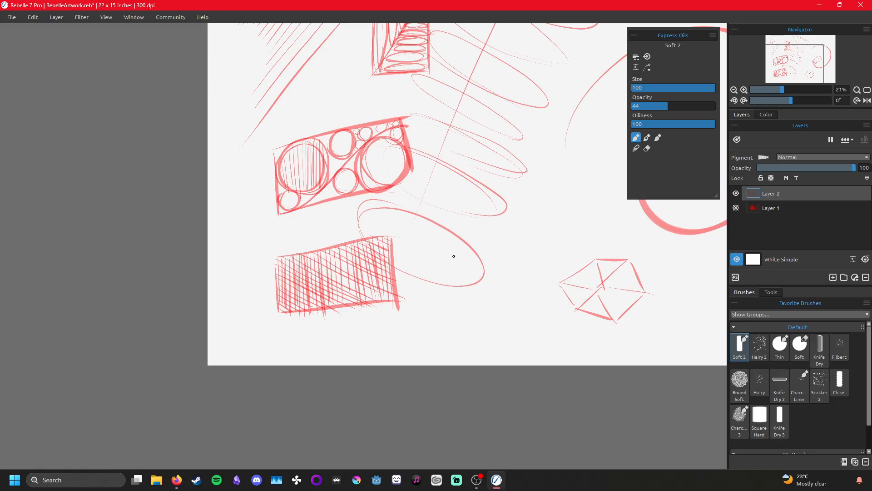
- Draw a small oval between the ellipses and the spiral, retracing its outline several times
{"action": "left_click_drag", "start_coordinate": [414, 300], "coordinate": [288, 312]}
{"action": "mouse_move", "coordinate": [346, 279]}
{"action": "left_mouse_down"}
{"action": "mouse_move", "coordinate": [356, 268]}
{"action": "mouse_move", "coordinate": [348, 311]}
{"action": "left_mouse_up"}
{"action": "mouse_move", "coordinate": [344, 275]}
{"action": "left_mouse_down"}
{"action": "mouse_move", "coordinate": [366, 269]}
{"action": "mouse_move", "coordinate": [351, 309]}
{"action": "left_mouse_up"}
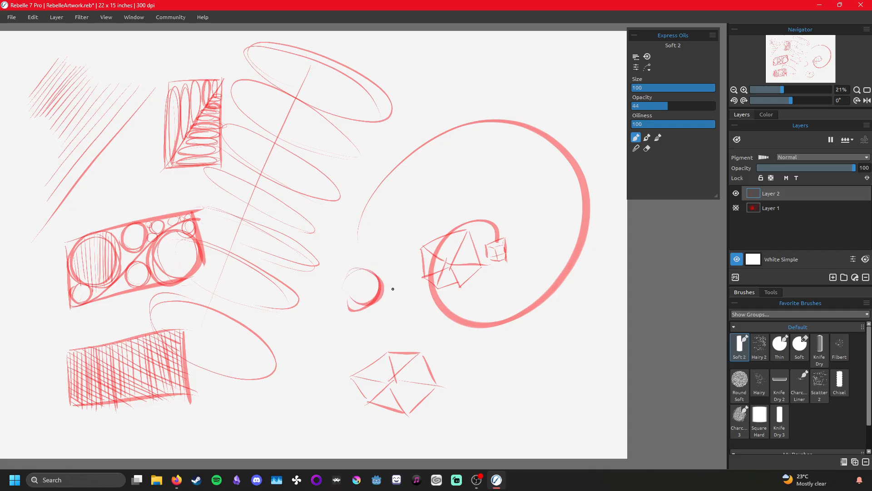
{"action": "mouse_move", "coordinate": [356, 267]}
{"action": "left_mouse_down"}
{"action": "mouse_move", "coordinate": [363, 310]}
{"action": "mouse_move", "coordinate": [350, 302]}
{"action": "left_mouse_up"}
{"action": "mouse_move", "coordinate": [364, 269]}
{"action": "left_mouse_down"}
{"action": "mouse_move", "coordinate": [348, 276]}
{"action": "mouse_move", "coordinate": [367, 303]}
{"action": "mouse_move", "coordinate": [386, 278]}
{"action": "mouse_move", "coordinate": [370, 279]}
{"action": "mouse_move", "coordinate": [352, 303]}
{"action": "mouse_move", "coordinate": [348, 279]}
{"action": "mouse_move", "coordinate": [368, 293]}
{"action": "mouse_move", "coordinate": [357, 279]}
{"action": "left_mouse_up"}
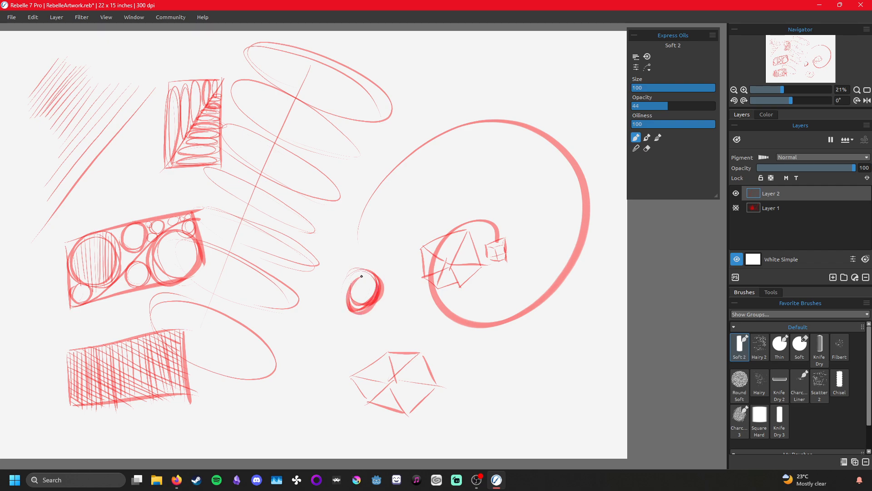
- Hatch the inside of the spiral's upper-left part with parallel diagonal strokes starting at the curve
{"action": "mouse_move", "coordinate": [353, 312]}
{"action": "left_mouse_down"}
{"action": "mouse_move", "coordinate": [359, 272]}
{"action": "mouse_move", "coordinate": [354, 288]}
{"action": "mouse_move", "coordinate": [253, 360]}
{"action": "left_mouse_up"}
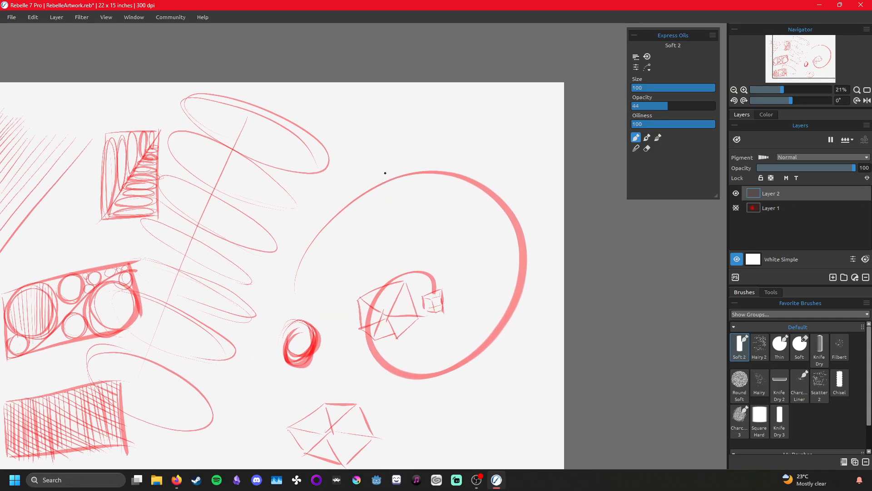
{"action": "mouse_move", "coordinate": [363, 193]}
{"action": "left_mouse_down"}
{"action": "mouse_move", "coordinate": [323, 247]}
{"action": "mouse_move", "coordinate": [340, 237]}
{"action": "left_mouse_up"}
{"action": "mouse_move", "coordinate": [385, 184]}
{"action": "left_mouse_down"}
{"action": "mouse_move", "coordinate": [343, 239]}
{"action": "mouse_move", "coordinate": [340, 251]}
{"action": "mouse_move", "coordinate": [356, 234]}
{"action": "mouse_move", "coordinate": [345, 269]}
{"action": "left_mouse_up"}
{"action": "mouse_move", "coordinate": [416, 177]}
{"action": "left_mouse_down"}
{"action": "mouse_move", "coordinate": [357, 262]}
{"action": "mouse_move", "coordinate": [361, 273]}
{"action": "left_mouse_up"}
{"action": "left_click_drag", "start_coordinate": [422, 178], "coordinate": [365, 256]}
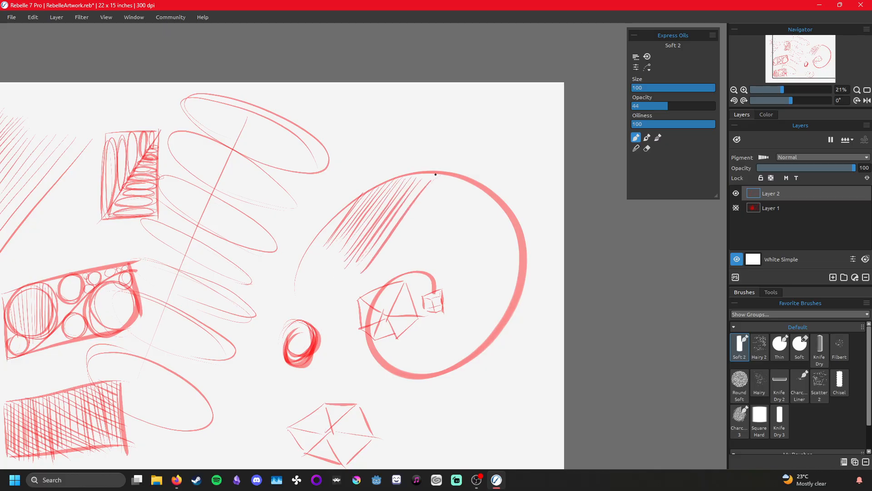
{"action": "left_click_drag", "start_coordinate": [353, 260], "coordinate": [498, 120]}
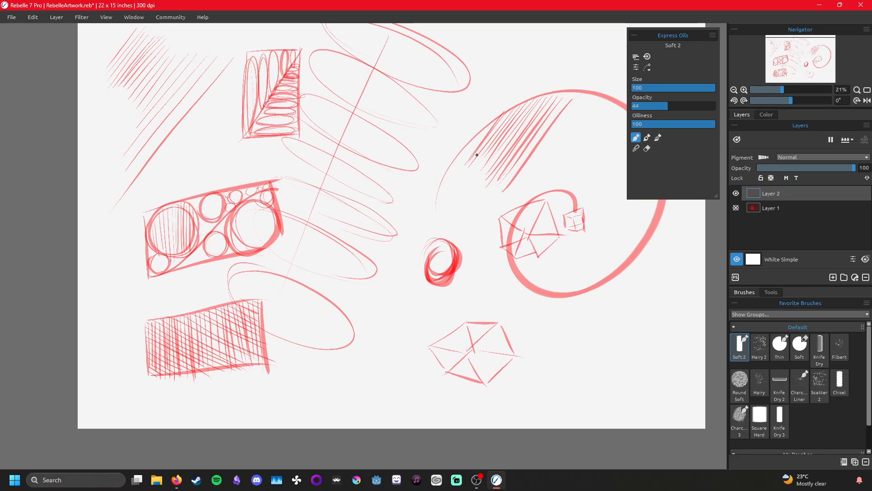
{"action": "left_click_drag", "start_coordinate": [407, 254], "coordinate": [466, 158]}
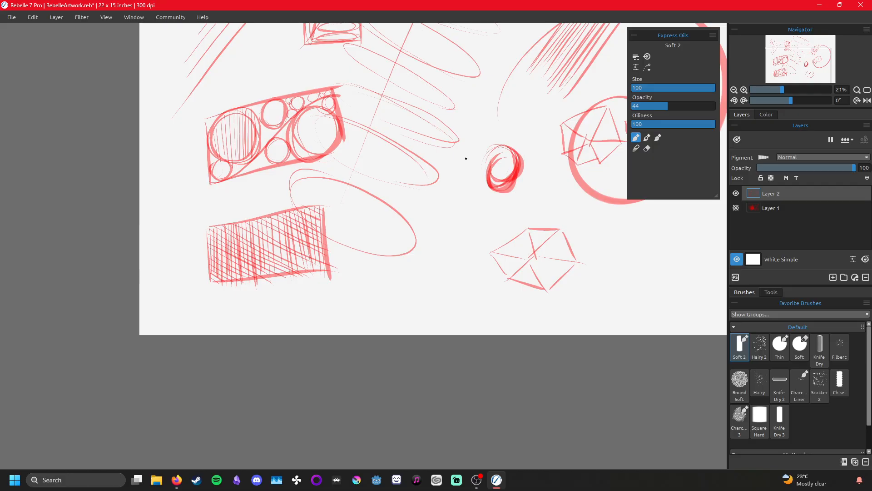
{"action": "left_click_drag", "start_coordinate": [654, 274], "coordinate": [442, 362]}
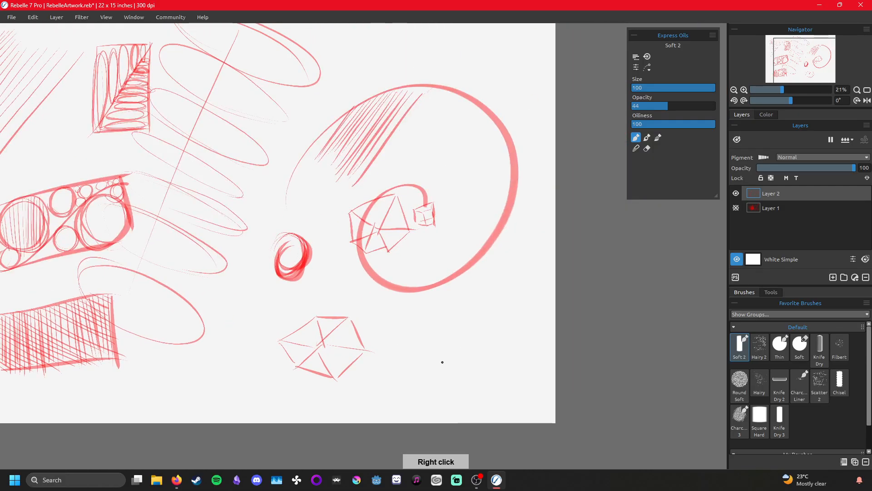
{"action": "mouse_move", "coordinate": [552, 236]}
{"action": "left_mouse_down"}
{"action": "mouse_move", "coordinate": [604, 247]}
{"action": "mouse_move", "coordinate": [569, 345]}
{"action": "mouse_move", "coordinate": [574, 199]}
{"action": "mouse_move", "coordinate": [581, 203]}
{"action": "left_mouse_up"}
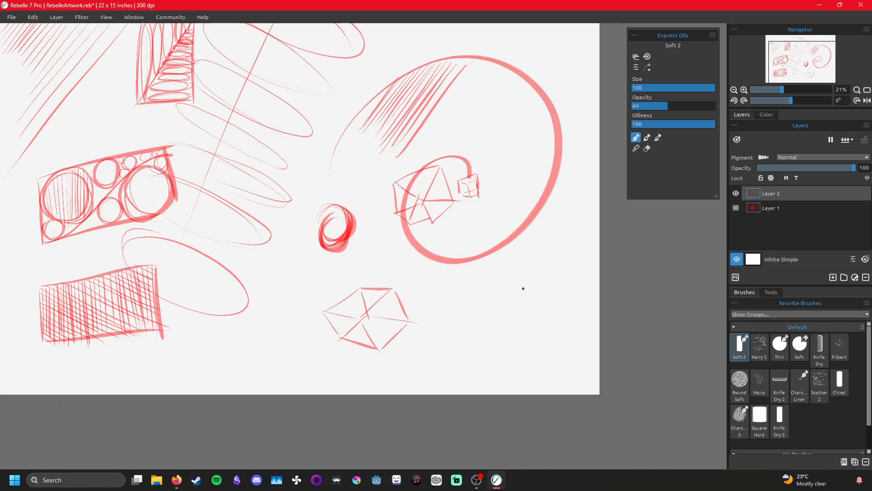
- Extend the parallel diagonal hatching across the rest of the spiral to its lower-right edge, passing over the small box
{"action": "right_click", "coordinate": [519, 257]}
{"action": "left_click_drag", "start_coordinate": [397, 160], "coordinate": [325, 261]}
{"action": "left_click_drag", "start_coordinate": [407, 162], "coordinate": [339, 253]}
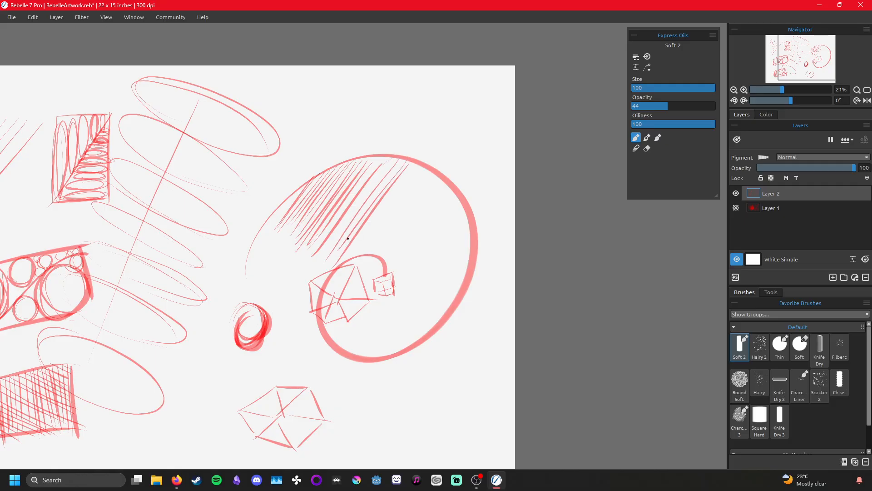
{"action": "mouse_move", "coordinate": [415, 166]}
{"action": "left_mouse_down"}
{"action": "mouse_move", "coordinate": [432, 170]}
{"action": "mouse_move", "coordinate": [350, 259]}
{"action": "left_mouse_up"}
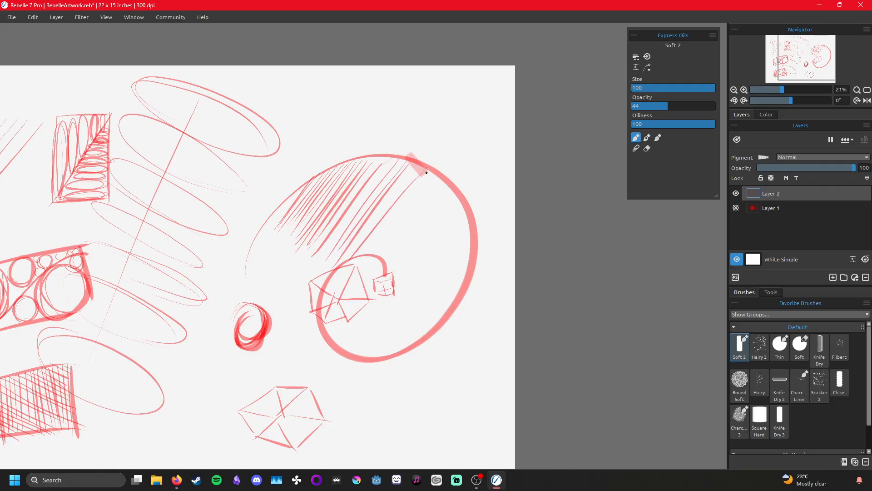
{"action": "mouse_move", "coordinate": [433, 172]}
{"action": "left_mouse_down"}
{"action": "mouse_move", "coordinate": [357, 262]}
{"action": "mouse_move", "coordinate": [374, 254]}
{"action": "left_mouse_up"}
{"action": "mouse_move", "coordinate": [446, 182]}
{"action": "left_mouse_down"}
{"action": "mouse_move", "coordinate": [381, 266]}
{"action": "mouse_move", "coordinate": [393, 273]}
{"action": "left_mouse_up"}
{"action": "mouse_move", "coordinate": [461, 199]}
{"action": "left_mouse_down"}
{"action": "mouse_move", "coordinate": [315, 385]}
{"action": "mouse_move", "coordinate": [384, 304]}
{"action": "mouse_move", "coordinate": [343, 362]}
{"action": "mouse_move", "coordinate": [358, 351]}
{"action": "left_mouse_up"}
{"action": "mouse_move", "coordinate": [461, 233]}
{"action": "left_mouse_down"}
{"action": "mouse_move", "coordinate": [366, 358]}
{"action": "mouse_move", "coordinate": [375, 347]}
{"action": "left_mouse_up"}
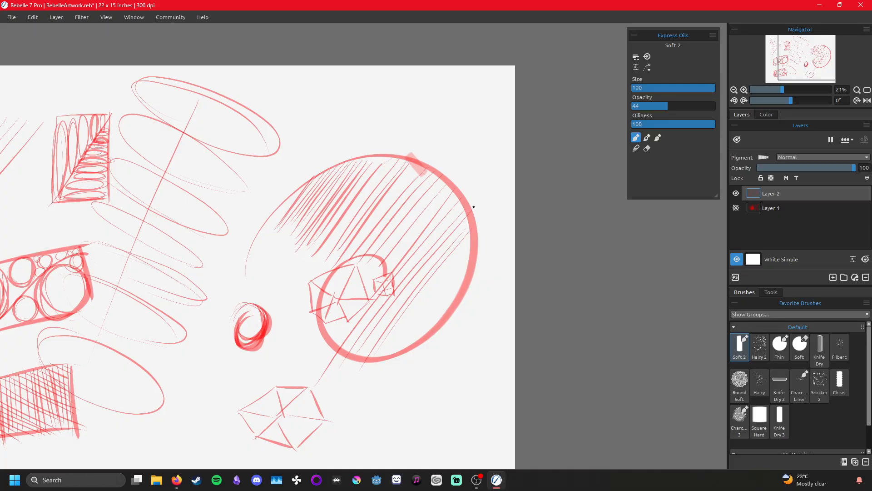
{"action": "mouse_move", "coordinate": [470, 246]}
{"action": "left_mouse_down"}
{"action": "mouse_move", "coordinate": [385, 341]}
{"action": "mouse_move", "coordinate": [389, 353]}
{"action": "left_mouse_up"}
{"action": "mouse_move", "coordinate": [455, 286]}
{"action": "left_mouse_down"}
{"action": "mouse_move", "coordinate": [400, 339]}
{"action": "mouse_move", "coordinate": [429, 330]}
{"action": "mouse_move", "coordinate": [419, 342]}
{"action": "left_mouse_up"}
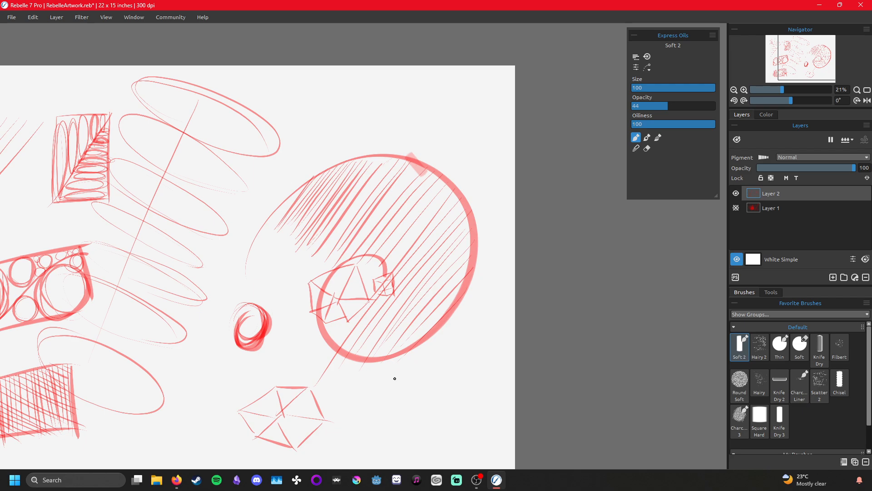
- Hide Layer 2 and add a new empty layer above it
{"action": "mouse_move", "coordinate": [356, 377]}
{"action": "left_mouse_down"}
{"action": "mouse_move", "coordinate": [532, 335]}
{"action": "mouse_move", "coordinate": [518, 275]}
{"action": "mouse_move", "coordinate": [493, 275]}
{"action": "left_mouse_up"}
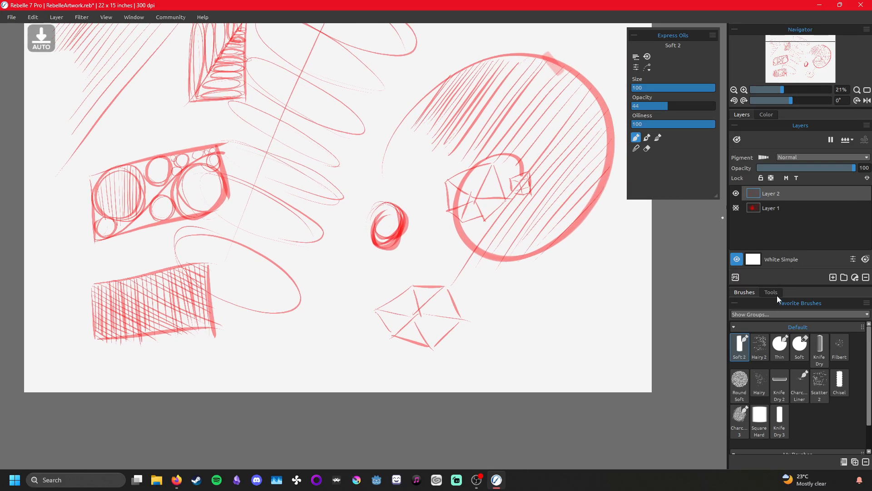
{"action": "left_click", "coordinate": [736, 193]}
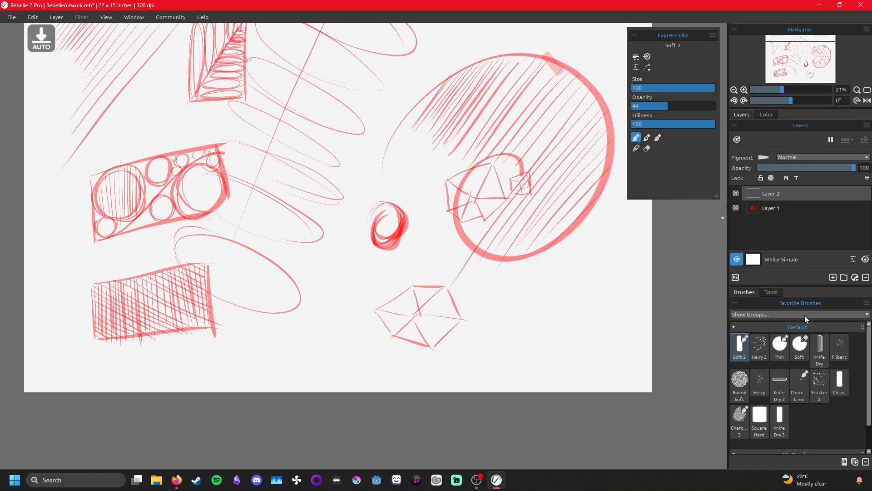
{"action": "left_click", "coordinate": [833, 277]}
- Sketch a round fish-like shape in the canvas's upper-left area, with a slanted bar tail on its left and a small circular eye
{"action": "mouse_move", "coordinate": [473, 245]}
{"action": "left_mouse_down"}
{"action": "mouse_move", "coordinate": [510, 231]}
{"action": "mouse_move", "coordinate": [592, 327]}
{"action": "left_mouse_up"}
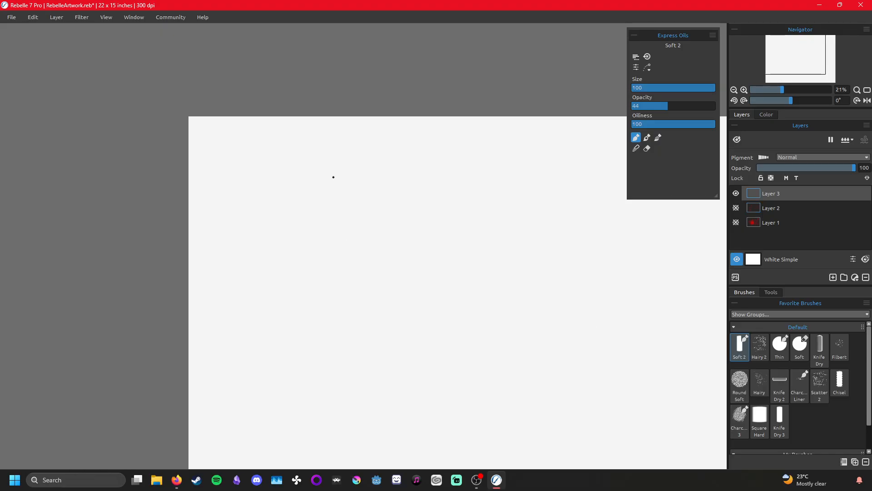
{"action": "mouse_move", "coordinate": [337, 228]}
{"action": "left_mouse_down"}
{"action": "mouse_move", "coordinate": [364, 203]}
{"action": "mouse_move", "coordinate": [345, 254]}
{"action": "mouse_move", "coordinate": [322, 217]}
{"action": "mouse_move", "coordinate": [346, 272]}
{"action": "left_mouse_up"}
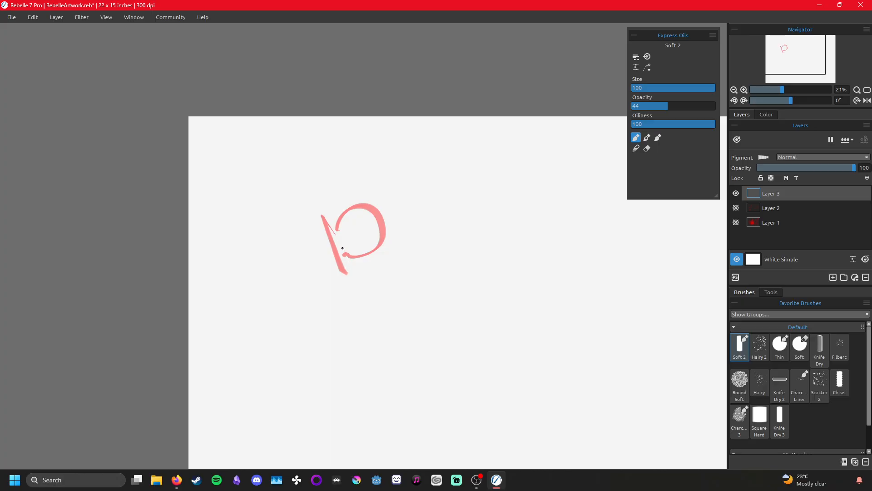
{"action": "left_click_drag", "start_coordinate": [334, 231], "coordinate": [344, 262]}
{"action": "left_click_drag", "start_coordinate": [363, 211], "coordinate": [369, 217]}
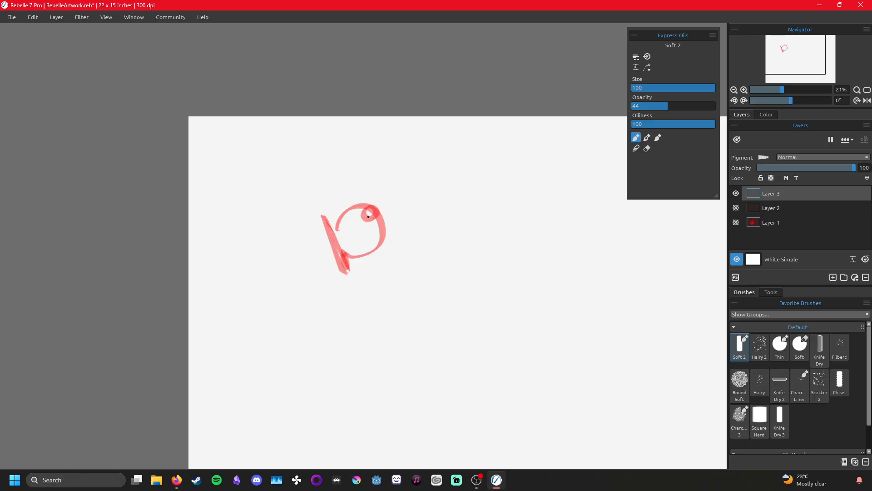
- Sketch a second round fish-like shape below and right of the first, with a triangular tail at its lower right and a small eye
{"action": "right_click", "coordinate": [411, 240]}
{"action": "mouse_move", "coordinate": [382, 268]}
{"action": "left_mouse_down"}
{"action": "mouse_move", "coordinate": [422, 289]}
{"action": "mouse_move", "coordinate": [391, 274]}
{"action": "left_mouse_up"}
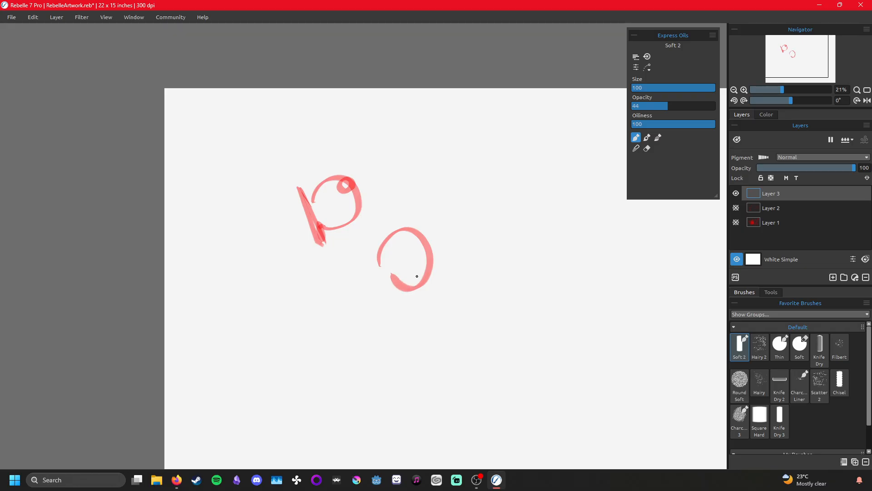
{"action": "left_click_drag", "start_coordinate": [446, 270], "coordinate": [422, 316]}
{"action": "left_click_drag", "start_coordinate": [415, 284], "coordinate": [422, 313]}
{"action": "left_click_drag", "start_coordinate": [427, 267], "coordinate": [446, 269]}
{"action": "mouse_move", "coordinate": [399, 238]}
{"action": "left_mouse_down"}
{"action": "mouse_move", "coordinate": [390, 245]}
{"action": "mouse_move", "coordinate": [403, 243]}
{"action": "left_mouse_up"}
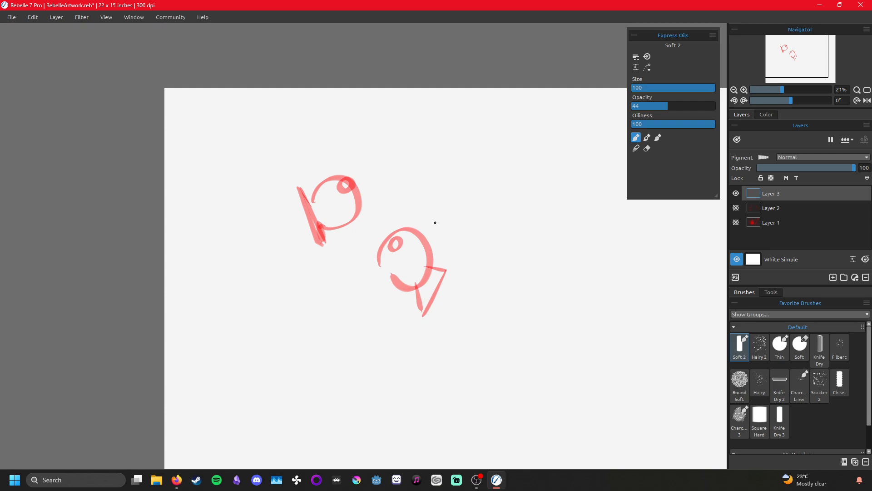
- Sketch a third round fish-like shape below the first, with a small eye, a narrow tail on its right and two lips on its left
{"action": "right_click", "coordinate": [397, 253]}
{"action": "mouse_move", "coordinate": [299, 275]}
{"action": "left_mouse_down"}
{"action": "mouse_move", "coordinate": [299, 326]}
{"action": "mouse_move", "coordinate": [287, 308]}
{"action": "left_mouse_up"}
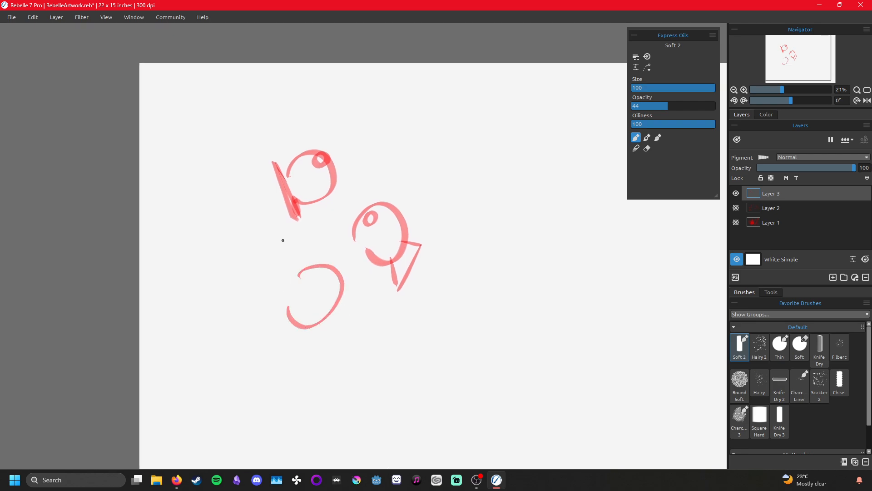
{"action": "left_click_drag", "start_coordinate": [312, 278], "coordinate": [338, 320]}
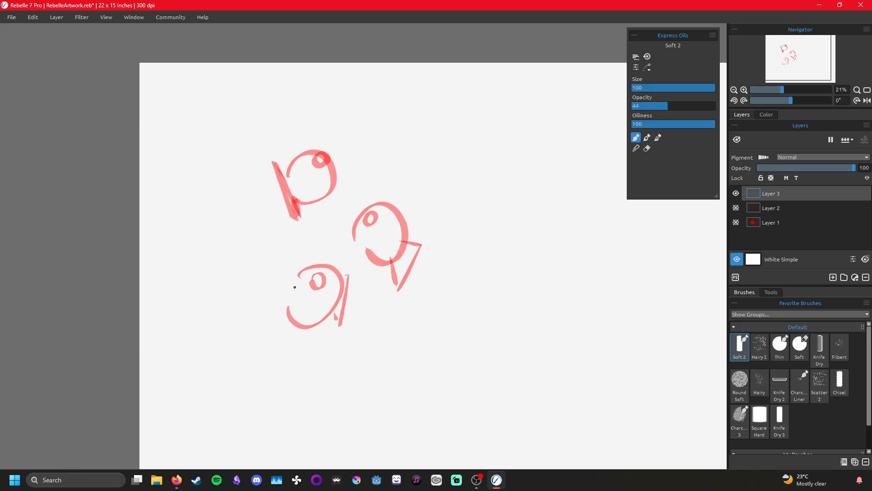
{"action": "mouse_move", "coordinate": [290, 281]}
{"action": "left_mouse_down"}
{"action": "mouse_move", "coordinate": [284, 295]}
{"action": "mouse_move", "coordinate": [292, 280]}
{"action": "mouse_move", "coordinate": [301, 288]}
{"action": "left_mouse_up"}
{"action": "right_click", "coordinate": [339, 244]}
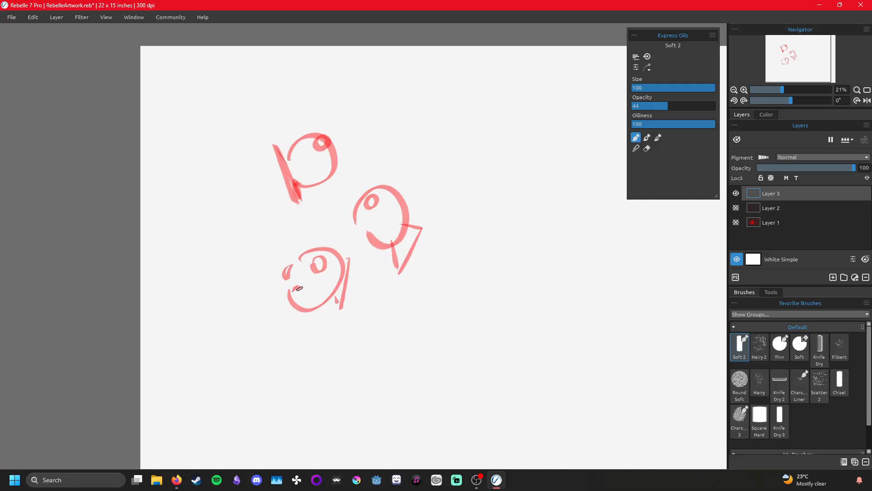
- Sketch two tiny fish-like doodles, one above the other, to the upper right of the second fish
{"action": "left_click_drag", "start_coordinate": [391, 293], "coordinate": [364, 239]}
{"action": "left_click_drag", "start_coordinate": [437, 158], "coordinate": [387, 264]}
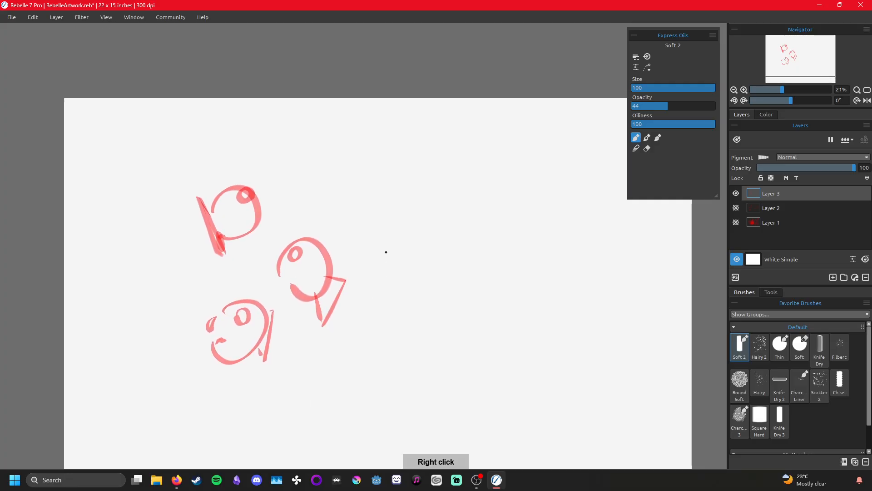
{"action": "mouse_move", "coordinate": [368, 185]}
{"action": "left_mouse_down"}
{"action": "mouse_move", "coordinate": [390, 194]}
{"action": "mouse_move", "coordinate": [368, 200]}
{"action": "mouse_move", "coordinate": [357, 186]}
{"action": "mouse_move", "coordinate": [365, 190]}
{"action": "left_mouse_up"}
{"action": "mouse_move", "coordinate": [387, 216]}
{"action": "left_mouse_down"}
{"action": "mouse_move", "coordinate": [358, 216]}
{"action": "mouse_move", "coordinate": [328, 233]}
{"action": "mouse_move", "coordinate": [336, 253]}
{"action": "mouse_move", "coordinate": [321, 235]}
{"action": "mouse_move", "coordinate": [333, 248]}
{"action": "left_mouse_up"}
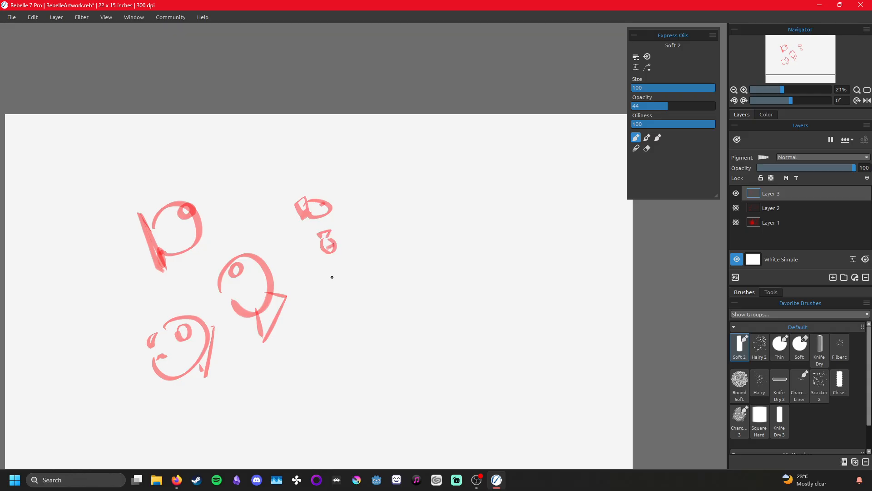
{"action": "right_click", "coordinate": [297, 258]}
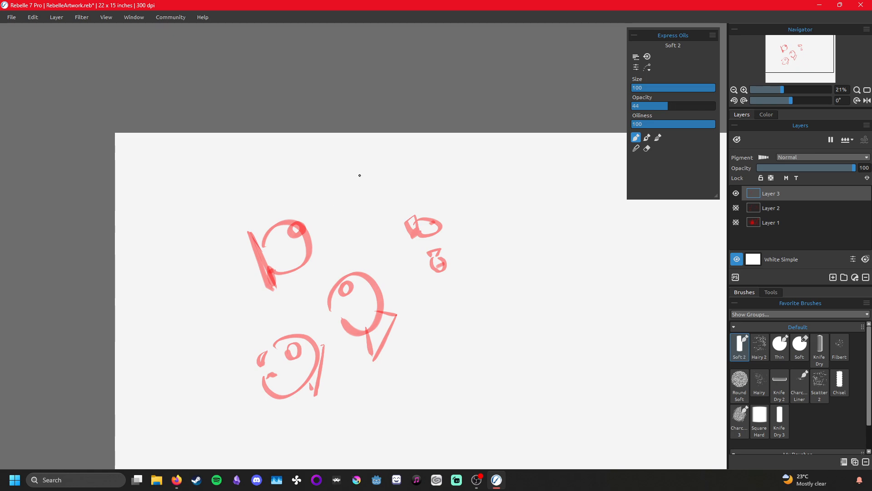
- Draw a looping, wavy line across the fish doodles' upper side and a wide curved ribbon with closed ends in the canvas's upper-right area
{"action": "mouse_move", "coordinate": [164, 234]}
{"action": "left_mouse_down"}
{"action": "mouse_move", "coordinate": [195, 291]}
{"action": "mouse_move", "coordinate": [221, 268]}
{"action": "mouse_move", "coordinate": [248, 296]}
{"action": "mouse_move", "coordinate": [306, 149]}
{"action": "mouse_move", "coordinate": [448, 210]}
{"action": "left_mouse_up"}
{"action": "right_click", "coordinate": [316, 287]}
{"action": "left_click_drag", "start_coordinate": [301, 272], "coordinate": [393, 247]}
{"action": "mouse_move", "coordinate": [328, 291]}
{"action": "left_mouse_down"}
{"action": "mouse_move", "coordinate": [342, 273]}
{"action": "mouse_move", "coordinate": [396, 343]}
{"action": "left_mouse_up"}
{"action": "left_click_drag", "start_coordinate": [396, 248], "coordinate": [427, 327]}
{"action": "left_click_drag", "start_coordinate": [311, 244], "coordinate": [334, 290]}
{"action": "right_click", "coordinate": [434, 301]}
{"action": "left_click_drag", "start_coordinate": [465, 85], "coordinate": [498, 160]}
{"action": "left_click_drag", "start_coordinate": [469, 291], "coordinate": [540, 270]}
- Draw an S-shaped folded ribbon below the wide one, with two parallel curved edges, closed ends and connecting fold lines
{"action": "mouse_move", "coordinate": [457, 175]}
{"action": "left_mouse_down"}
{"action": "mouse_move", "coordinate": [413, 249]}
{"action": "mouse_move", "coordinate": [475, 339]}
{"action": "left_mouse_up"}
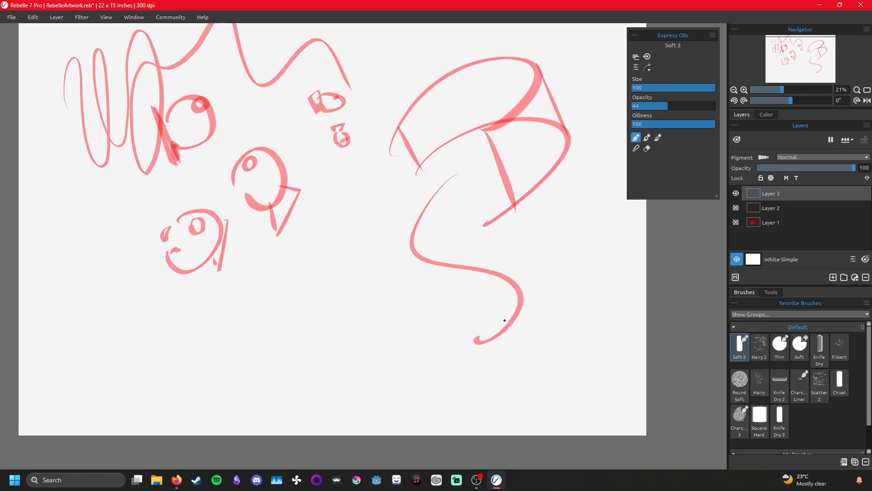
{"action": "mouse_move", "coordinate": [465, 200]}
{"action": "left_mouse_down"}
{"action": "mouse_move", "coordinate": [463, 263]}
{"action": "mouse_move", "coordinate": [477, 389]}
{"action": "left_mouse_up"}
{"action": "left_click_drag", "start_coordinate": [477, 340], "coordinate": [481, 389]}
{"action": "left_click_drag", "start_coordinate": [523, 281], "coordinate": [540, 345]}
{"action": "left_click_drag", "start_coordinate": [457, 176], "coordinate": [466, 208]}
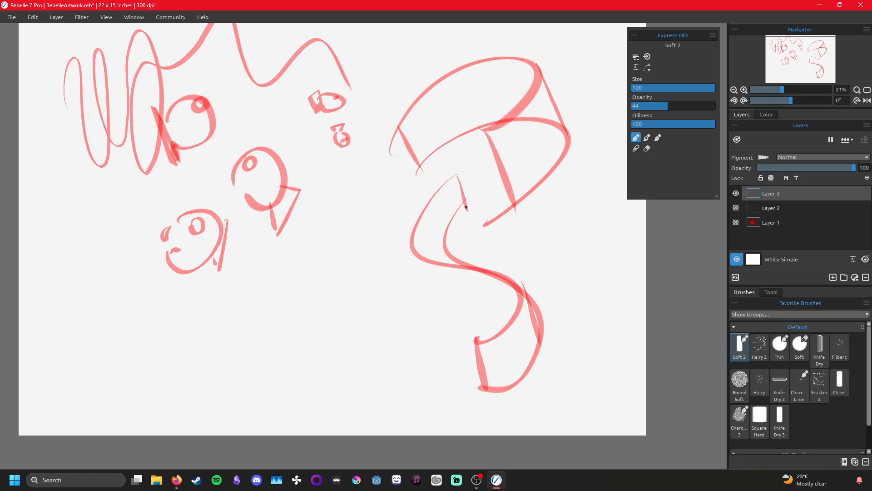
{"action": "left_click_drag", "start_coordinate": [411, 251], "coordinate": [435, 300]}
{"action": "mouse_move", "coordinate": [462, 209]}
{"action": "left_mouse_down"}
{"action": "mouse_move", "coordinate": [438, 295]}
{"action": "mouse_move", "coordinate": [514, 314]}
{"action": "mouse_move", "coordinate": [482, 389]}
{"action": "left_mouse_up"}
- Draw long curved edges that cross and loop over each other for a large twisting ribbon beside the S-shaped one
{"action": "left_click_drag", "start_coordinate": [432, 354], "coordinate": [560, 306]}
{"action": "mouse_move", "coordinate": [479, 148]}
{"action": "left_mouse_down"}
{"action": "mouse_move", "coordinate": [522, 327]}
{"action": "mouse_move", "coordinate": [458, 303]}
{"action": "mouse_move", "coordinate": [519, 129]}
{"action": "left_mouse_up"}
{"action": "mouse_move", "coordinate": [498, 186]}
{"action": "left_mouse_down"}
{"action": "mouse_move", "coordinate": [459, 268]}
{"action": "mouse_move", "coordinate": [559, 390]}
{"action": "left_mouse_up"}
{"action": "left_click_drag", "start_coordinate": [452, 391], "coordinate": [541, 179]}
{"action": "left_click_drag", "start_coordinate": [519, 127], "coordinate": [540, 201]}
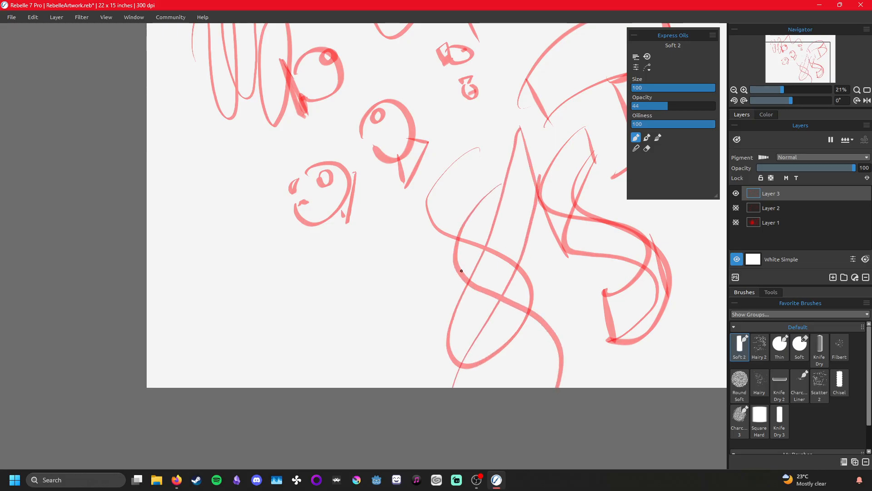
- Close the open end of the large twisting ribbon and add the short fold edges where its curves turn
{"action": "left_click_drag", "start_coordinate": [478, 145], "coordinate": [491, 185]}
{"action": "left_click_drag", "start_coordinate": [438, 210], "coordinate": [464, 286]}
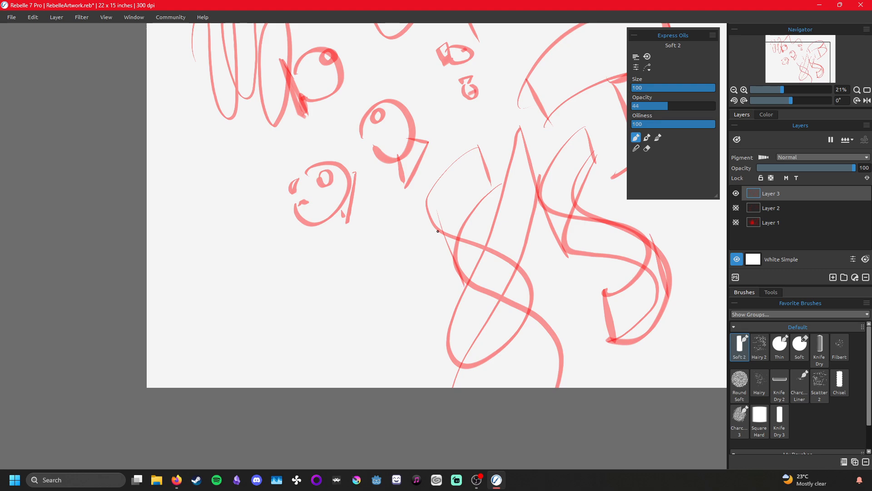
{"action": "left_click_drag", "start_coordinate": [426, 191], "coordinate": [467, 300]}
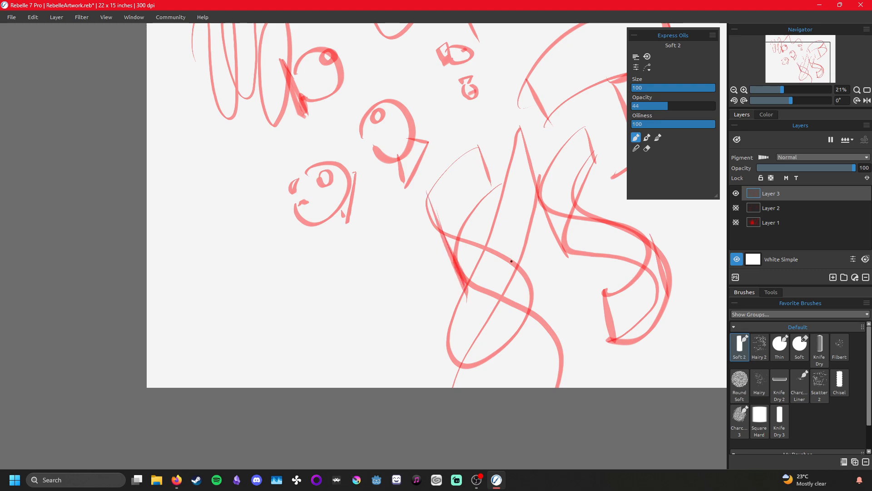
{"action": "left_click_drag", "start_coordinate": [531, 287], "coordinate": [557, 357]}
{"action": "left_click_drag", "start_coordinate": [447, 356], "coordinate": [459, 388]}
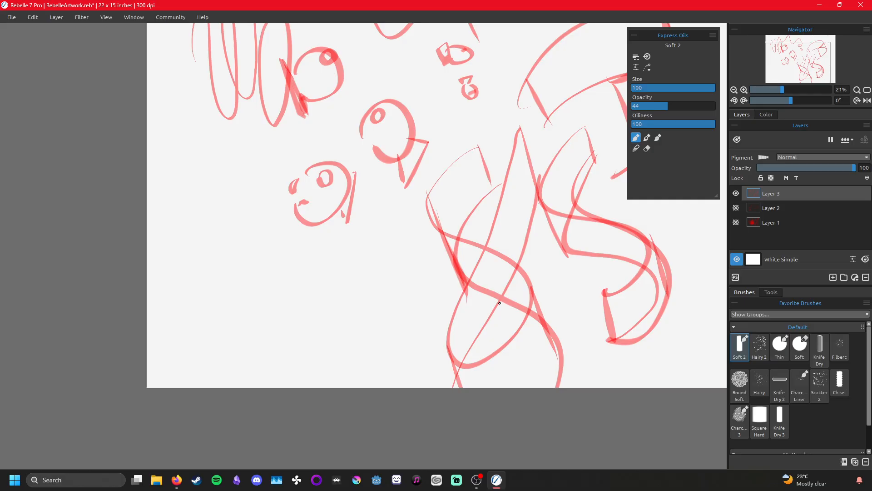
- Draw a long, gently waving horizontal ribbon with closed ends below the third fish in the canvas's lower-left area
{"action": "mouse_move", "coordinate": [482, 249]}
{"action": "left_mouse_down"}
{"action": "mouse_move", "coordinate": [518, 335]}
{"action": "mouse_move", "coordinate": [640, 345]}
{"action": "left_mouse_up"}
{"action": "mouse_move", "coordinate": [384, 321]}
{"action": "left_mouse_down"}
{"action": "mouse_move", "coordinate": [562, 299]}
{"action": "mouse_move", "coordinate": [554, 315]}
{"action": "left_mouse_up"}
{"action": "mouse_move", "coordinate": [386, 317]}
{"action": "left_mouse_down"}
{"action": "mouse_move", "coordinate": [392, 340]}
{"action": "mouse_move", "coordinate": [432, 346]}
{"action": "mouse_move", "coordinate": [552, 344]}
{"action": "left_mouse_up"}
{"action": "left_click_drag", "start_coordinate": [553, 305], "coordinate": [557, 337]}
{"action": "left_click_drag", "start_coordinate": [402, 333], "coordinate": [391, 335]}
{"action": "left_click_drag", "start_coordinate": [432, 308], "coordinate": [334, 358]}
{"action": "left_click_drag", "start_coordinate": [496, 284], "coordinate": [650, 275]}
- Draw a short S-curved folded ribbon with closed ends and fold lines to the left of the third fish
{"action": "mouse_move", "coordinate": [407, 258]}
{"action": "left_mouse_down"}
{"action": "mouse_move", "coordinate": [440, 293]}
{"action": "mouse_move", "coordinate": [509, 307]}
{"action": "left_mouse_up"}
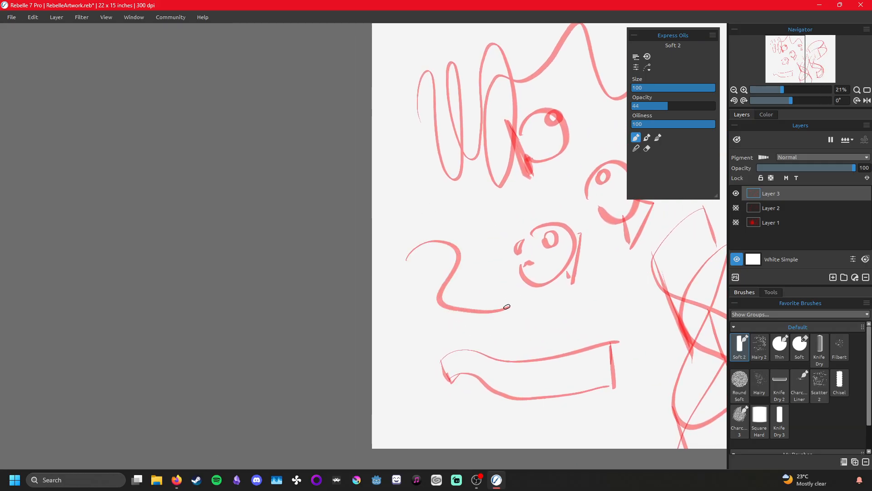
{"action": "left_click_drag", "start_coordinate": [418, 293], "coordinate": [533, 344]}
{"action": "left_click_drag", "start_coordinate": [508, 309], "coordinate": [520, 344]}
{"action": "left_click_drag", "start_coordinate": [463, 337], "coordinate": [449, 311]}
{"action": "left_click_drag", "start_coordinate": [458, 254], "coordinate": [469, 305]}
{"action": "left_click_drag", "start_coordinate": [410, 255], "coordinate": [420, 293]}
- Draw a folded ribbon running from the second fish to the wide crossing ribbons, with closed ends and connecting fold edges
{"action": "mouse_move", "coordinate": [497, 319]}
{"action": "left_mouse_down"}
{"action": "mouse_move", "coordinate": [466, 320]}
{"action": "mouse_move", "coordinate": [408, 342]}
{"action": "mouse_move", "coordinate": [330, 405]}
{"action": "left_mouse_up"}
{"action": "left_click_drag", "start_coordinate": [309, 303], "coordinate": [252, 316]}
{"action": "left_click_drag", "start_coordinate": [529, 287], "coordinate": [323, 238]}
{"action": "left_click_drag", "start_coordinate": [408, 315], "coordinate": [568, 324]}
{"action": "mouse_move", "coordinate": [468, 280]}
{"action": "left_mouse_down"}
{"action": "mouse_move", "coordinate": [477, 277]}
{"action": "mouse_move", "coordinate": [561, 335]}
{"action": "left_mouse_up"}
{"action": "mouse_move", "coordinate": [409, 250]}
{"action": "left_mouse_down"}
{"action": "mouse_move", "coordinate": [414, 244]}
{"action": "mouse_move", "coordinate": [607, 317]}
{"action": "left_mouse_up"}
{"action": "mouse_move", "coordinate": [413, 284]}
{"action": "left_mouse_down"}
{"action": "mouse_move", "coordinate": [486, 322]}
{"action": "mouse_move", "coordinate": [616, 365]}
{"action": "left_mouse_up"}
{"action": "left_click_drag", "start_coordinate": [590, 313], "coordinate": [594, 367]}
{"action": "left_click_drag", "start_coordinate": [472, 271], "coordinate": [477, 323]}
{"action": "mouse_move", "coordinate": [478, 256]}
{"action": "left_mouse_down"}
{"action": "mouse_move", "coordinate": [446, 267]}
{"action": "mouse_move", "coordinate": [445, 259]}
{"action": "mouse_move", "coordinate": [451, 317]}
{"action": "left_mouse_up"}
{"action": "left_click_drag", "start_coordinate": [445, 234], "coordinate": [452, 265]}
{"action": "left_click_drag", "start_coordinate": [410, 244], "coordinate": [422, 286]}
{"action": "right_click", "coordinate": [386, 291]}
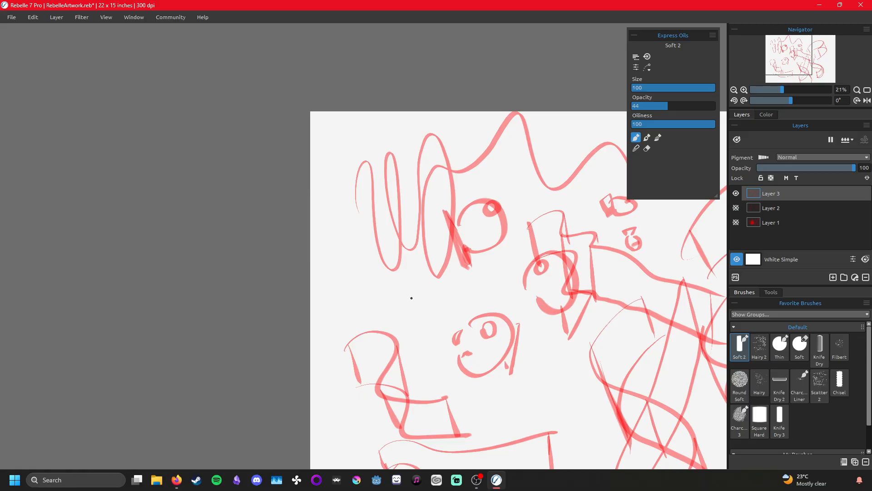
- Draw a small tilted ellipse and a round patch of horizontal hatching near the canvas's right edge
{"action": "left_click_drag", "start_coordinate": [473, 245], "coordinate": [234, 186]}
{"action": "left_click_drag", "start_coordinate": [604, 323], "coordinate": [414, 330]}
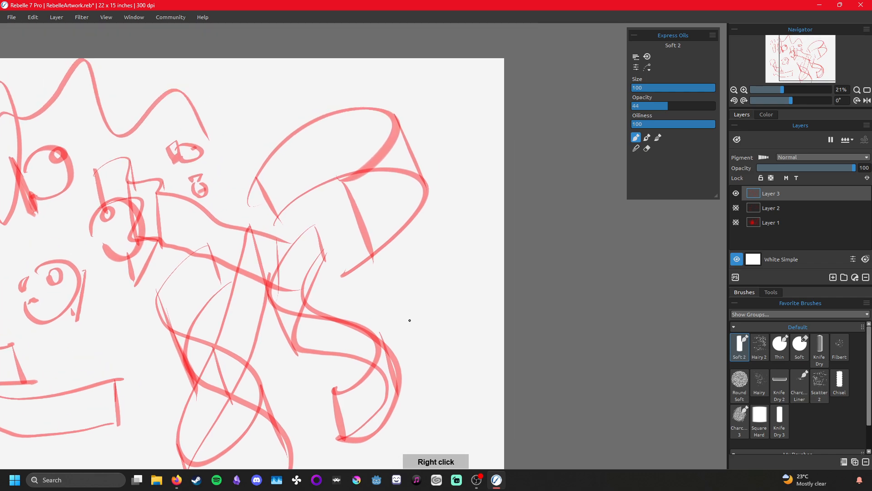
{"action": "mouse_move", "coordinate": [409, 298]}
{"action": "left_mouse_down"}
{"action": "mouse_move", "coordinate": [395, 303]}
{"action": "mouse_move", "coordinate": [427, 280]}
{"action": "mouse_move", "coordinate": [390, 312]}
{"action": "left_mouse_up"}
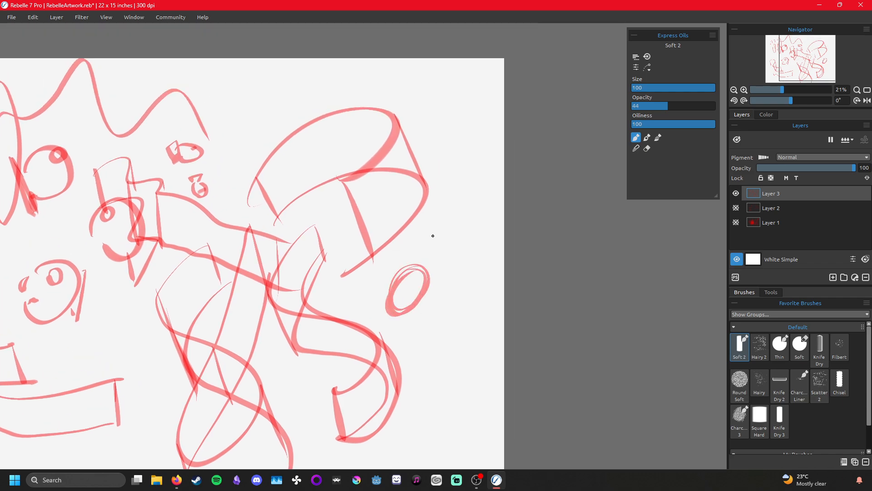
{"action": "mouse_move", "coordinate": [426, 254]}
{"action": "left_mouse_down"}
{"action": "mouse_move", "coordinate": [477, 261]}
{"action": "mouse_move", "coordinate": [466, 255]}
{"action": "mouse_move", "coordinate": [472, 244]}
{"action": "mouse_move", "coordinate": [449, 238]}
{"action": "mouse_move", "coordinate": [462, 239]}
{"action": "mouse_move", "coordinate": [448, 262]}
{"action": "mouse_move", "coordinate": [471, 263]}
{"action": "mouse_move", "coordinate": [441, 271]}
{"action": "left_mouse_up"}
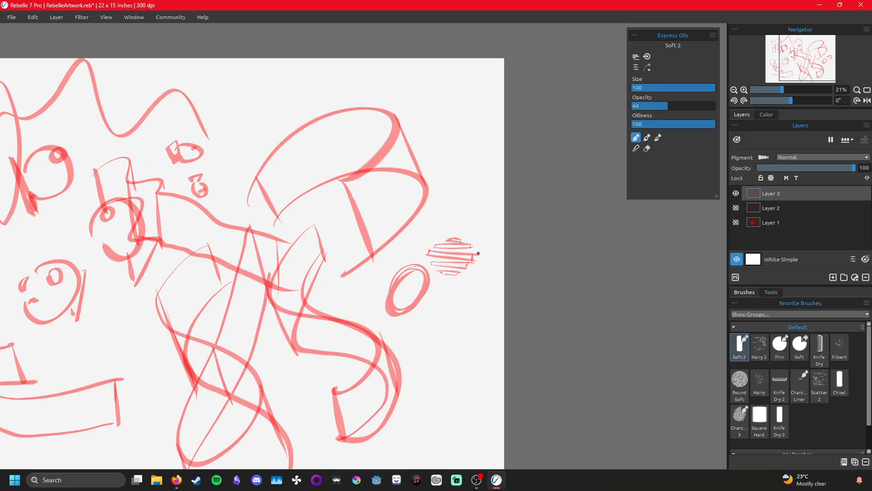
- Sketch a small box with a nested inner square below the hatched patch and stack a smaller box on it
{"action": "left_click_drag", "start_coordinate": [444, 210], "coordinate": [440, 156]}
{"action": "mouse_move", "coordinate": [431, 279]}
{"action": "left_mouse_down"}
{"action": "mouse_move", "coordinate": [436, 309]}
{"action": "mouse_move", "coordinate": [473, 311]}
{"action": "left_mouse_up"}
{"action": "mouse_move", "coordinate": [431, 279]}
{"action": "left_mouse_down"}
{"action": "mouse_move", "coordinate": [464, 278]}
{"action": "mouse_move", "coordinate": [474, 313]}
{"action": "left_mouse_up"}
{"action": "mouse_move", "coordinate": [431, 280]}
{"action": "left_mouse_down"}
{"action": "mouse_move", "coordinate": [435, 308]}
{"action": "mouse_move", "coordinate": [437, 290]}
{"action": "mouse_move", "coordinate": [457, 291]}
{"action": "mouse_move", "coordinate": [463, 280]}
{"action": "mouse_move", "coordinate": [439, 301]}
{"action": "mouse_move", "coordinate": [473, 315]}
{"action": "left_mouse_up"}
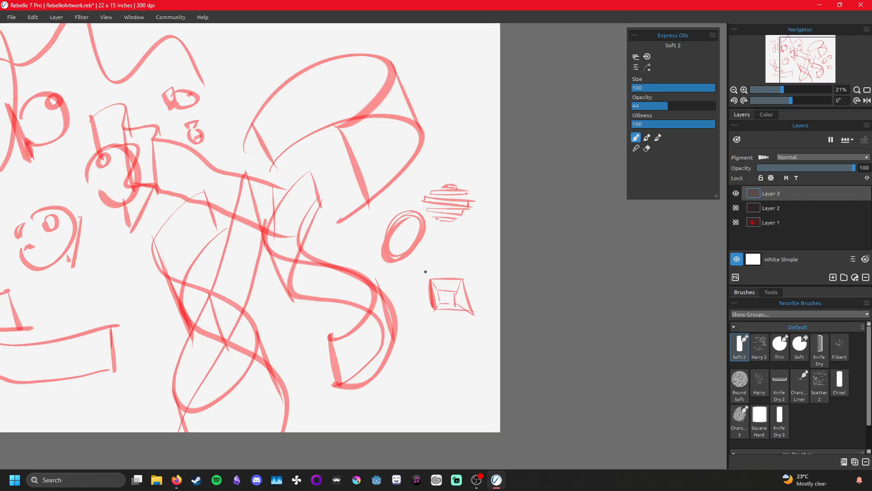
{"action": "mouse_move", "coordinate": [431, 275]}
{"action": "left_mouse_down"}
{"action": "mouse_move", "coordinate": [439, 252]}
{"action": "mouse_move", "coordinate": [460, 256]}
{"action": "mouse_move", "coordinate": [463, 276]}
{"action": "mouse_move", "coordinate": [439, 288]}
{"action": "mouse_move", "coordinate": [462, 277]}
{"action": "left_mouse_up"}
{"action": "left_click_drag", "start_coordinate": [443, 255], "coordinate": [452, 253]}
- Scribble large overlapping swirling loops and waves over the ribbons in the canvas's right half
{"action": "mouse_move", "coordinate": [458, 257]}
{"action": "left_mouse_down"}
{"action": "mouse_move", "coordinate": [455, 289]}
{"action": "mouse_move", "coordinate": [443, 265]}
{"action": "mouse_move", "coordinate": [546, 164]}
{"action": "mouse_move", "coordinate": [486, 276]}
{"action": "mouse_move", "coordinate": [481, 225]}
{"action": "mouse_move", "coordinate": [412, 298]}
{"action": "mouse_move", "coordinate": [395, 300]}
{"action": "mouse_move", "coordinate": [389, 372]}
{"action": "left_mouse_up"}
{"action": "mouse_move", "coordinate": [372, 342]}
{"action": "left_mouse_down"}
{"action": "mouse_move", "coordinate": [417, 344]}
{"action": "mouse_move", "coordinate": [446, 418]}
{"action": "mouse_move", "coordinate": [523, 473]}
{"action": "left_mouse_up"}
{"action": "left_click_drag", "start_coordinate": [509, 313], "coordinate": [623, 342]}
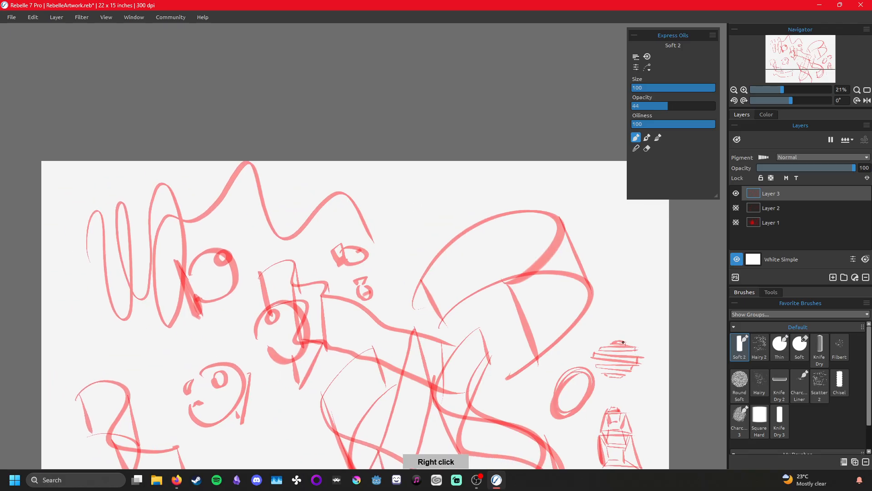
{"action": "mouse_move", "coordinate": [402, 215]}
{"action": "left_mouse_down"}
{"action": "mouse_move", "coordinate": [463, 190]}
{"action": "mouse_move", "coordinate": [588, 194]}
{"action": "left_mouse_up"}
{"action": "mouse_move", "coordinate": [411, 228]}
{"action": "left_mouse_down"}
{"action": "mouse_move", "coordinate": [504, 212]}
{"action": "mouse_move", "coordinate": [610, 218]}
{"action": "left_mouse_up"}
{"action": "mouse_move", "coordinate": [415, 249]}
{"action": "left_mouse_down"}
{"action": "mouse_move", "coordinate": [583, 238]}
{"action": "mouse_move", "coordinate": [445, 296]}
{"action": "mouse_move", "coordinate": [590, 323]}
{"action": "mouse_move", "coordinate": [377, 309]}
{"action": "mouse_move", "coordinate": [595, 313]}
{"action": "mouse_move", "coordinate": [416, 286]}
{"action": "mouse_move", "coordinate": [591, 345]}
{"action": "mouse_move", "coordinate": [505, 337]}
{"action": "mouse_move", "coordinate": [477, 411]}
{"action": "mouse_move", "coordinate": [636, 367]}
{"action": "mouse_move", "coordinate": [427, 300]}
{"action": "mouse_move", "coordinate": [627, 204]}
{"action": "mouse_move", "coordinate": [633, 302]}
{"action": "mouse_move", "coordinate": [474, 283]}
{"action": "mouse_move", "coordinate": [477, 395]}
{"action": "mouse_move", "coordinate": [685, 261]}
{"action": "mouse_move", "coordinate": [454, 186]}
{"action": "mouse_move", "coordinate": [442, 387]}
{"action": "mouse_move", "coordinate": [590, 214]}
{"action": "mouse_move", "coordinate": [409, 399]}
{"action": "mouse_move", "coordinate": [650, 255]}
{"action": "mouse_move", "coordinate": [455, 394]}
{"action": "mouse_move", "coordinate": [627, 381]}
{"action": "mouse_move", "coordinate": [604, 418]}
{"action": "mouse_move", "coordinate": [649, 358]}
{"action": "mouse_move", "coordinate": [603, 356]}
{"action": "mouse_move", "coordinate": [586, 396]}
{"action": "left_mouse_up"}
{"action": "mouse_move", "coordinate": [303, 426]}
{"action": "left_mouse_down"}
{"action": "mouse_move", "coordinate": [457, 367]}
{"action": "mouse_move", "coordinate": [661, 342]}
{"action": "left_mouse_up"}
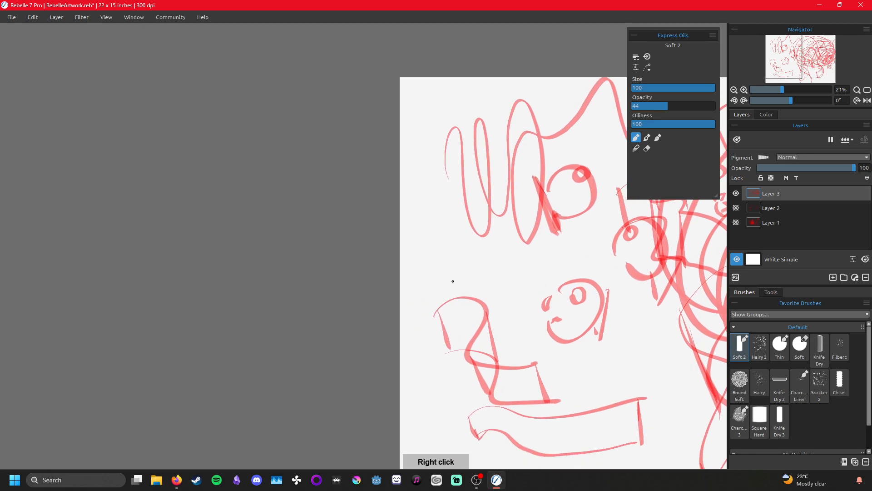
- Write a small cluster of freehand capital letters, including N and R, between the looping line and the left ribbon
{"action": "mouse_move", "coordinate": [435, 235]}
{"action": "left_mouse_down"}
{"action": "mouse_move", "coordinate": [440, 273]}
{"action": "mouse_move", "coordinate": [452, 270]}
{"action": "left_mouse_up"}
{"action": "left_click_drag", "start_coordinate": [445, 228], "coordinate": [451, 280]}
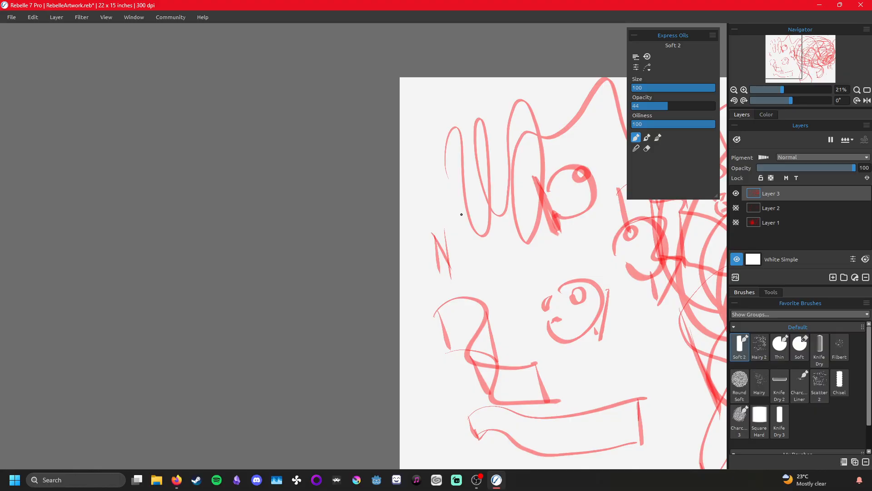
{"action": "mouse_move", "coordinate": [441, 221]}
{"action": "left_mouse_down"}
{"action": "mouse_move", "coordinate": [454, 235]}
{"action": "mouse_move", "coordinate": [456, 286]}
{"action": "left_mouse_up"}
{"action": "mouse_move", "coordinate": [455, 258]}
{"action": "left_mouse_down"}
{"action": "mouse_move", "coordinate": [470, 254]}
{"action": "mouse_move", "coordinate": [477, 278]}
{"action": "left_mouse_up"}
{"action": "mouse_move", "coordinate": [472, 238]}
{"action": "left_mouse_down"}
{"action": "mouse_move", "coordinate": [477, 269]}
{"action": "mouse_move", "coordinate": [484, 236]}
{"action": "left_mouse_up"}
{"action": "mouse_move", "coordinate": [565, 313]}
{"action": "left_mouse_down"}
{"action": "mouse_move", "coordinate": [515, 258]}
{"action": "mouse_move", "coordinate": [444, 253]}
{"action": "mouse_move", "coordinate": [455, 200]}
{"action": "left_mouse_up"}
{"action": "left_click_drag", "start_coordinate": [486, 307], "coordinate": [298, 309]}
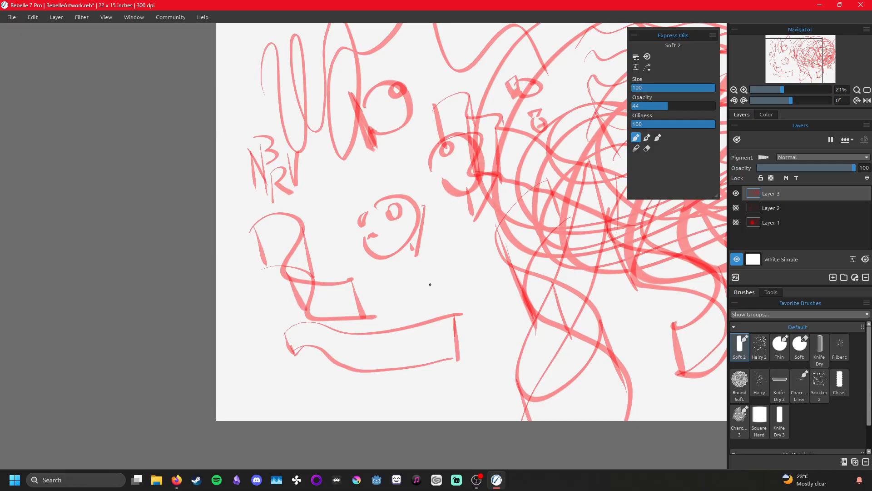
{"action": "left_click_drag", "start_coordinate": [430, 275], "coordinate": [375, 217]}
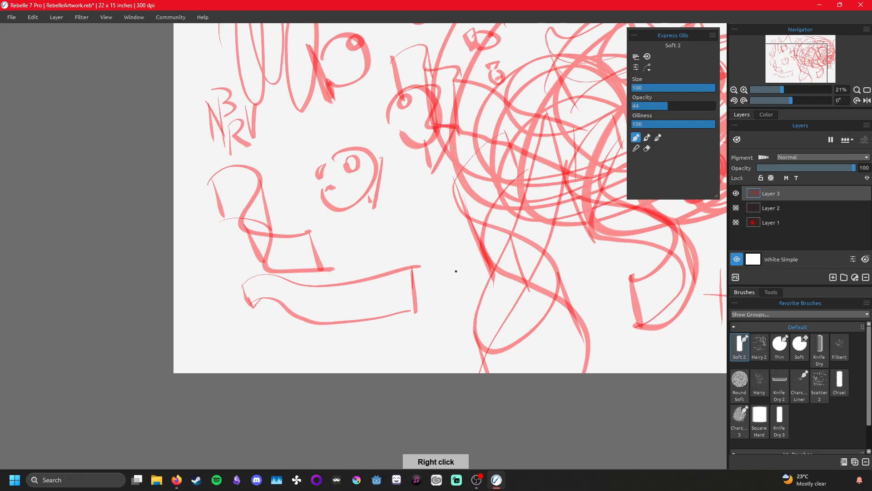
- Hide Layer 3 and add a new empty layer above it
{"action": "left_click", "coordinate": [736, 193]}
{"action": "left_click", "coordinate": [833, 277]}
{"action": "mouse_move", "coordinate": [535, 288]}
{"action": "left_mouse_down"}
{"action": "mouse_move", "coordinate": [498, 360]}
{"action": "mouse_move", "coordinate": [547, 258]}
{"action": "mouse_move", "coordinate": [391, 257]}
{"action": "left_mouse_up"}
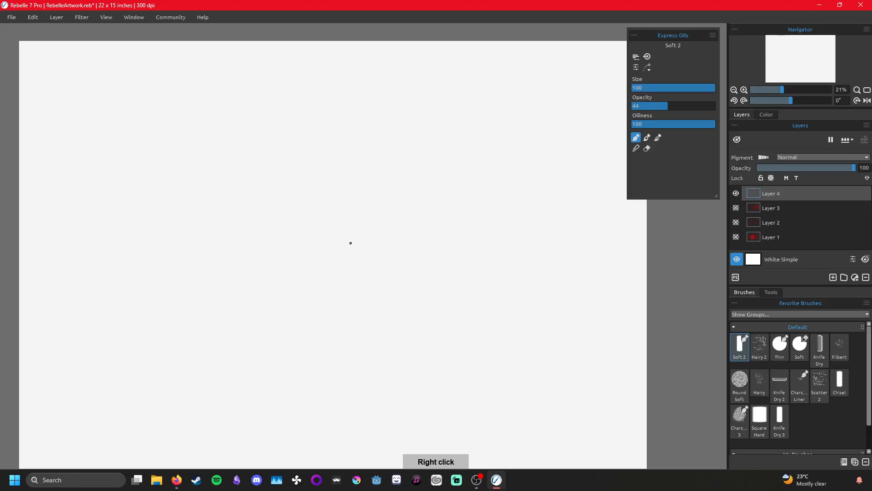
- Sketch a small slanted four-sided outline near the canvas's upper middle and a loose circle overlapping it
{"action": "left_click_drag", "start_coordinate": [346, 188], "coordinate": [348, 216]}
{"action": "left_click_drag", "start_coordinate": [346, 186], "coordinate": [393, 167]}
{"action": "left_click_drag", "start_coordinate": [348, 215], "coordinate": [397, 198]}
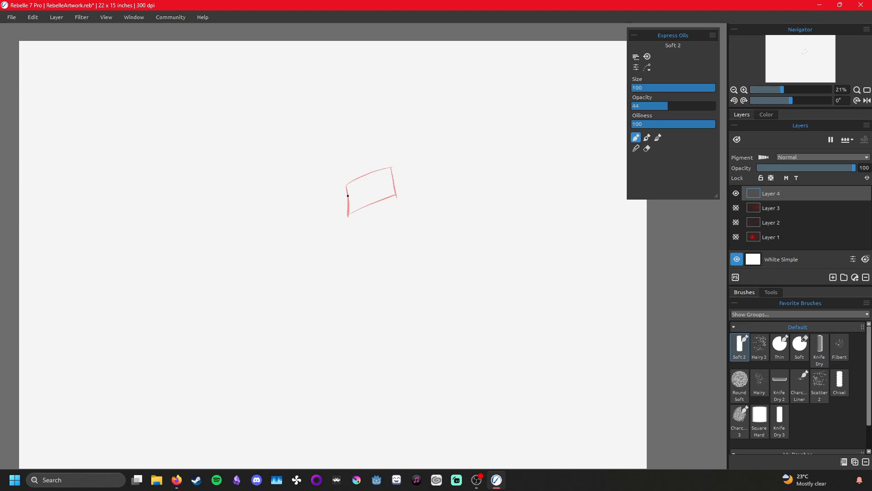
{"action": "mouse_move", "coordinate": [394, 178]}
{"action": "left_mouse_down"}
{"action": "mouse_move", "coordinate": [361, 229]}
{"action": "mouse_move", "coordinate": [387, 178]}
{"action": "mouse_move", "coordinate": [376, 232]}
{"action": "mouse_move", "coordinate": [385, 179]}
{"action": "left_mouse_up"}
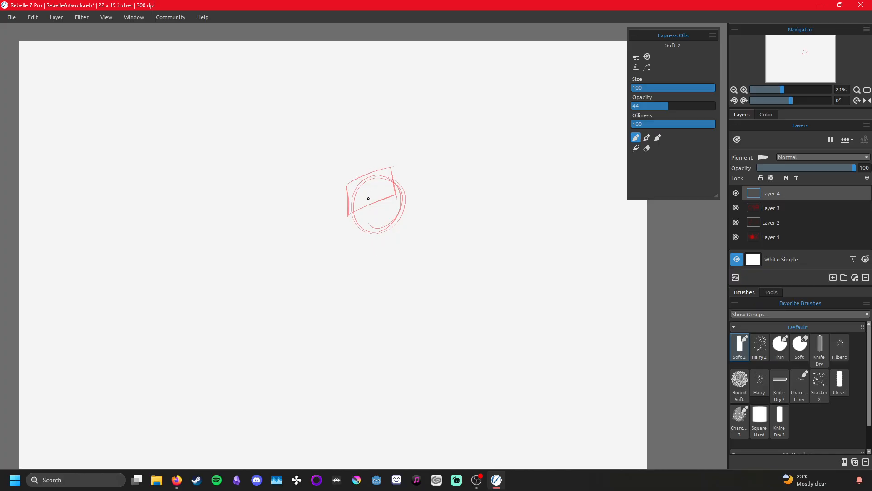
- Add a heavy vertical line, angular jaw-like strokes and a slanted horizontal guide line to the small circle sketch
{"action": "mouse_move", "coordinate": [364, 172]}
{"action": "left_mouse_down"}
{"action": "mouse_move", "coordinate": [373, 231]}
{"action": "mouse_move", "coordinate": [367, 177]}
{"action": "mouse_move", "coordinate": [365, 211]}
{"action": "mouse_move", "coordinate": [373, 213]}
{"action": "mouse_move", "coordinate": [367, 216]}
{"action": "mouse_move", "coordinate": [375, 214]}
{"action": "mouse_move", "coordinate": [366, 218]}
{"action": "mouse_move", "coordinate": [388, 187]}
{"action": "left_mouse_up"}
{"action": "left_click_drag", "start_coordinate": [375, 214], "coordinate": [387, 203]}
{"action": "mouse_move", "coordinate": [367, 188]}
{"action": "left_mouse_down"}
{"action": "mouse_move", "coordinate": [369, 199]}
{"action": "mouse_move", "coordinate": [376, 175]}
{"action": "left_mouse_up"}
{"action": "left_click_drag", "start_coordinate": [369, 205], "coordinate": [373, 217]}
{"action": "left_click_drag", "start_coordinate": [379, 215], "coordinate": [363, 219]}
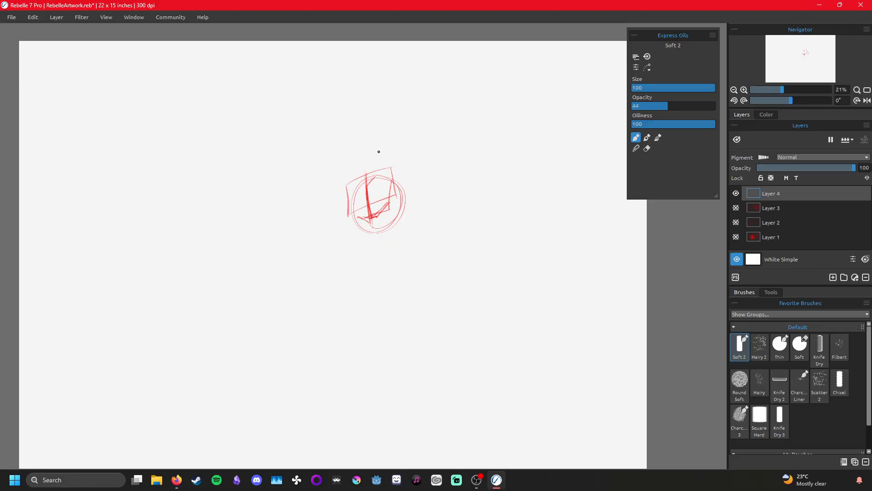
{"action": "mouse_move", "coordinate": [358, 190]}
{"action": "left_mouse_down"}
{"action": "mouse_move", "coordinate": [363, 217]}
{"action": "mouse_move", "coordinate": [357, 188]}
{"action": "mouse_move", "coordinate": [369, 173]}
{"action": "mouse_move", "coordinate": [365, 180]}
{"action": "mouse_move", "coordinate": [377, 176]}
{"action": "mouse_move", "coordinate": [356, 194]}
{"action": "left_mouse_up"}
{"action": "mouse_move", "coordinate": [363, 180]}
{"action": "left_mouse_down"}
{"action": "mouse_move", "coordinate": [364, 192]}
{"action": "mouse_move", "coordinate": [432, 177]}
{"action": "left_mouse_up"}
- Construct a larger head to the left from a circle, a horizontal brow line, slanted centre lines, a tapered jaw and a squared side outline
{"action": "left_click_drag", "start_coordinate": [423, 180], "coordinate": [587, 181]}
{"action": "mouse_move", "coordinate": [317, 230]}
{"action": "left_mouse_down"}
{"action": "mouse_move", "coordinate": [289, 376]}
{"action": "mouse_move", "coordinate": [425, 335]}
{"action": "mouse_move", "coordinate": [389, 300]}
{"action": "mouse_move", "coordinate": [396, 239]}
{"action": "left_mouse_up"}
{"action": "left_click_drag", "start_coordinate": [421, 318], "coordinate": [376, 276]}
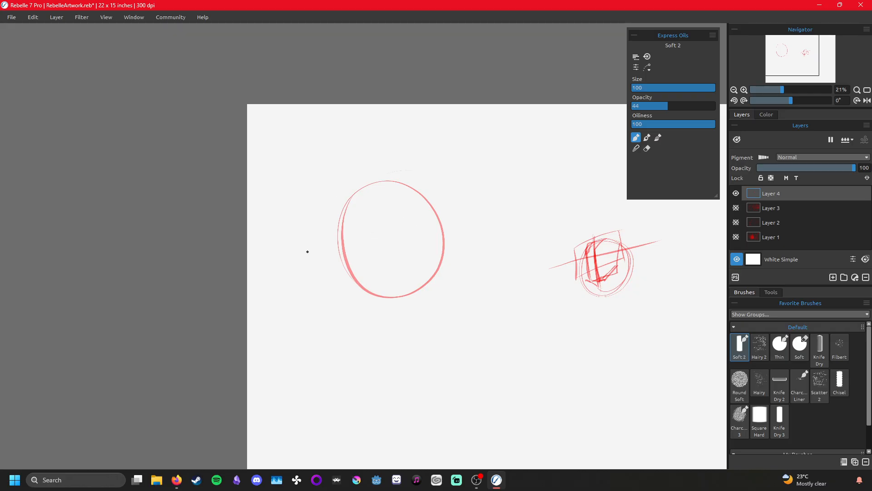
{"action": "left_click_drag", "start_coordinate": [469, 240], "coordinate": [324, 250]}
{"action": "mouse_move", "coordinate": [431, 203]}
{"action": "left_mouse_down"}
{"action": "mouse_move", "coordinate": [397, 351]}
{"action": "mouse_move", "coordinate": [408, 319]}
{"action": "left_mouse_up"}
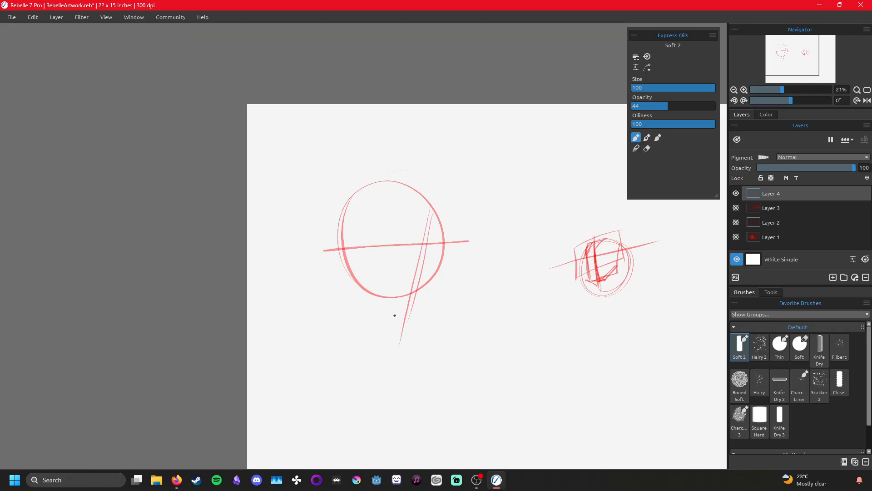
{"action": "left_click_drag", "start_coordinate": [443, 255], "coordinate": [403, 328]}
{"action": "mouse_move", "coordinate": [348, 267]}
{"action": "left_mouse_down"}
{"action": "mouse_move", "coordinate": [349, 290]}
{"action": "mouse_move", "coordinate": [376, 320]}
{"action": "left_mouse_up"}
{"action": "mouse_move", "coordinate": [346, 267]}
{"action": "left_mouse_down"}
{"action": "mouse_move", "coordinate": [331, 253]}
{"action": "mouse_move", "coordinate": [344, 188]}
{"action": "mouse_move", "coordinate": [416, 181]}
{"action": "left_mouse_up"}
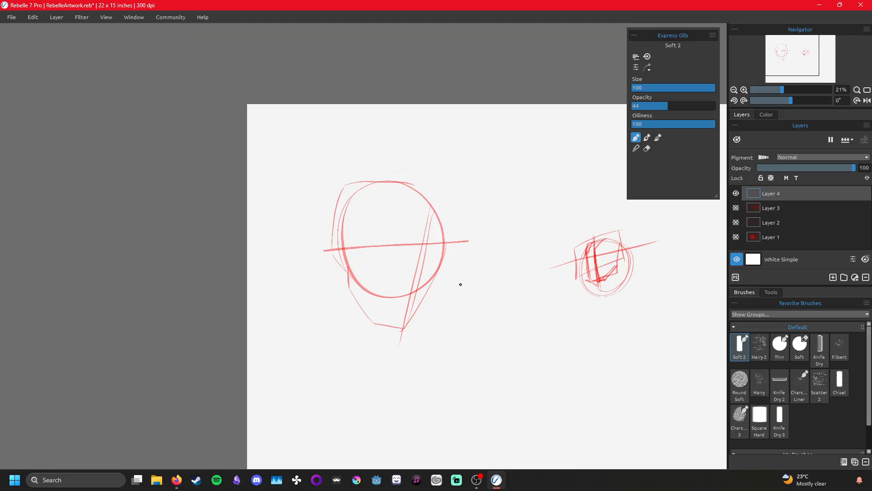
- Add two open eye shapes and small nose and mouth marks to the large left head
{"action": "right_click", "coordinate": [457, 294]}
{"action": "mouse_move", "coordinate": [362, 186]}
{"action": "left_mouse_down"}
{"action": "mouse_move", "coordinate": [329, 188]}
{"action": "mouse_move", "coordinate": [312, 205]}
{"action": "left_mouse_up"}
{"action": "left_click_drag", "start_coordinate": [370, 185], "coordinate": [333, 235]}
{"action": "right_click", "coordinate": [394, 273]}
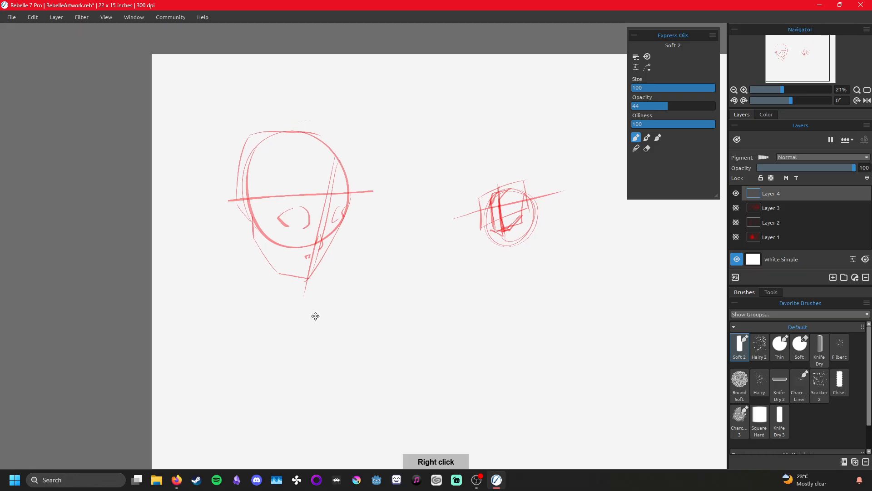
- Sketch a tilted circle below and between the two heads, crossed by curved horizontal and vertical guide lines
{"action": "mouse_move", "coordinate": [402, 314]}
{"action": "left_mouse_down"}
{"action": "mouse_move", "coordinate": [440, 233]}
{"action": "mouse_move", "coordinate": [386, 223]}
{"action": "mouse_move", "coordinate": [422, 314]}
{"action": "left_mouse_up"}
{"action": "left_click_drag", "start_coordinate": [326, 258], "coordinate": [496, 233]}
{"action": "left_click_drag", "start_coordinate": [399, 169], "coordinate": [405, 323]}
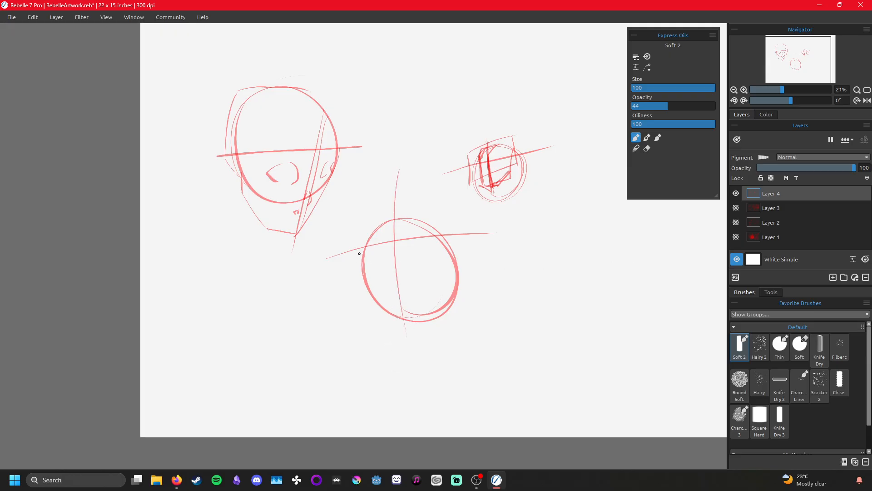
- Outline the lower head's sides, chin and flattened crown around its guide circle
{"action": "left_click_drag", "start_coordinate": [365, 240], "coordinate": [408, 321]}
{"action": "mouse_move", "coordinate": [365, 245]}
{"action": "left_mouse_down"}
{"action": "mouse_move", "coordinate": [369, 279]}
{"action": "mouse_move", "coordinate": [395, 307]}
{"action": "mouse_move", "coordinate": [449, 283]}
{"action": "left_mouse_up"}
{"action": "left_click_drag", "start_coordinate": [452, 233], "coordinate": [437, 221]}
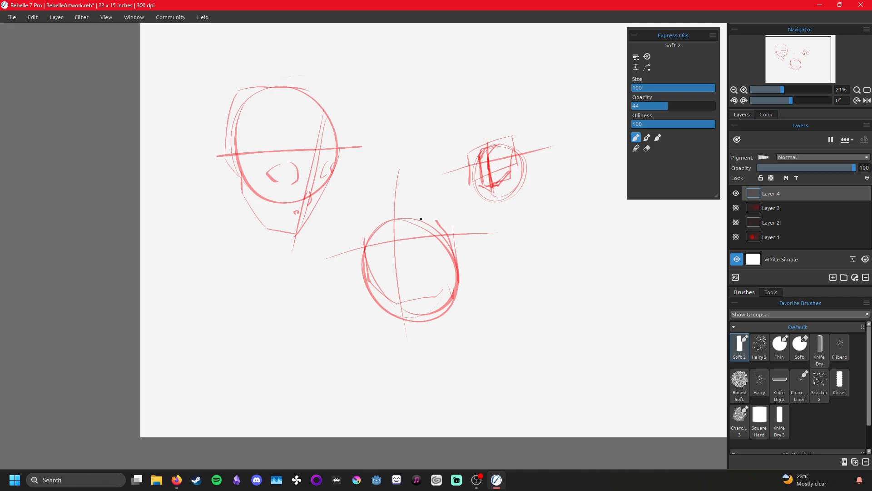
{"action": "mouse_move", "coordinate": [376, 221]}
{"action": "left_mouse_down"}
{"action": "mouse_move", "coordinate": [362, 265]}
{"action": "mouse_move", "coordinate": [425, 214]}
{"action": "left_mouse_up"}
{"action": "mouse_move", "coordinate": [378, 222]}
{"action": "left_mouse_down"}
{"action": "mouse_move", "coordinate": [416, 211]}
{"action": "mouse_move", "coordinate": [452, 251]}
{"action": "left_mouse_up"}
- Add two triangular eyes to the lower head and a small mark at the left head's chin
{"action": "left_click_drag", "start_coordinate": [373, 251], "coordinate": [429, 241]}
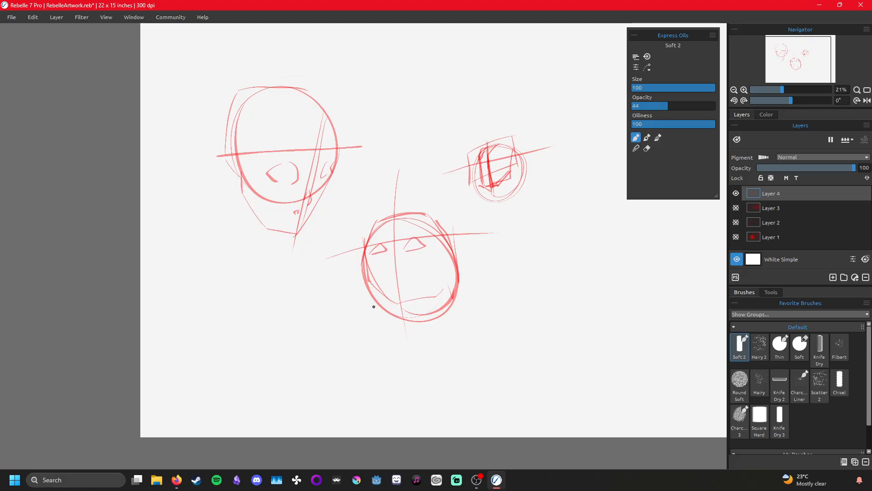
{"action": "left_click_drag", "start_coordinate": [367, 261], "coordinate": [392, 314]}
{"action": "left_click_drag", "start_coordinate": [465, 241], "coordinate": [478, 267]}
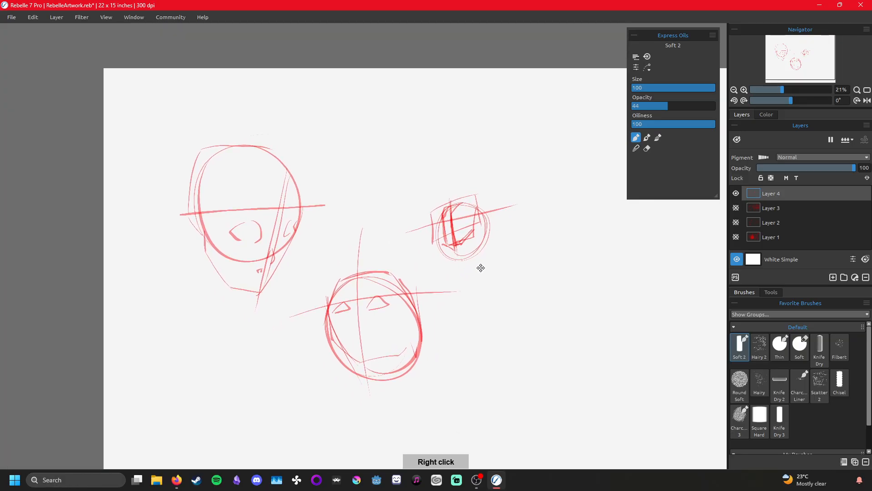
{"action": "left_click_drag", "start_coordinate": [266, 289], "coordinate": [260, 290]}
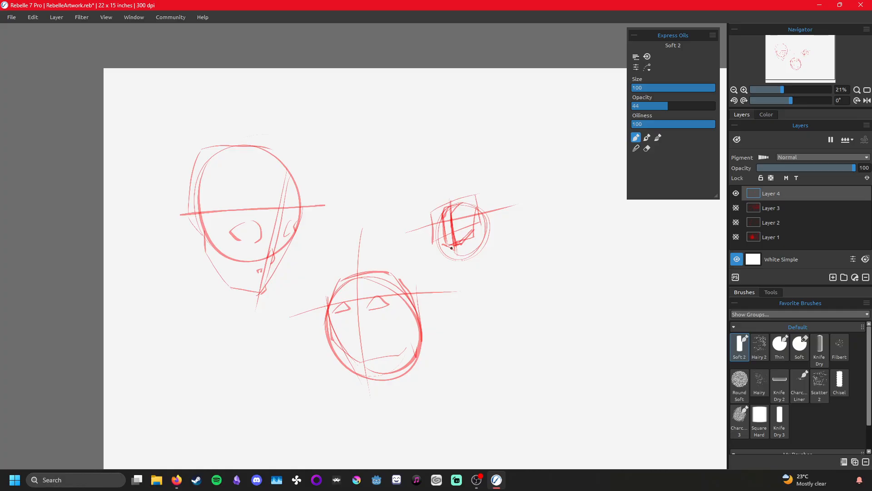
- Sketch a large circle in the empty area beside the small head, with two crossing guide lines extending below it
{"action": "left_click_drag", "start_coordinate": [562, 267], "coordinate": [341, 315]}
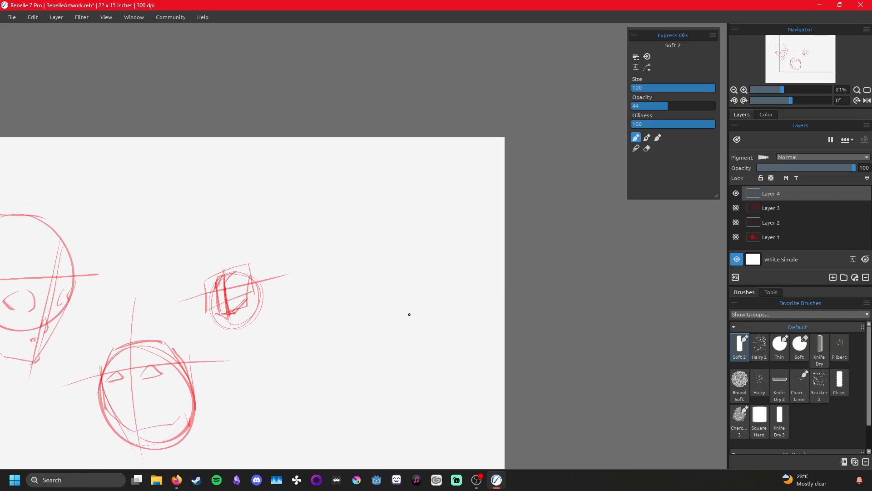
{"action": "mouse_move", "coordinate": [415, 188]}
{"action": "left_mouse_down"}
{"action": "mouse_move", "coordinate": [318, 292]}
{"action": "mouse_move", "coordinate": [432, 331]}
{"action": "mouse_move", "coordinate": [359, 185]}
{"action": "mouse_move", "coordinate": [459, 364]}
{"action": "left_mouse_up"}
{"action": "left_click_drag", "start_coordinate": [432, 210], "coordinate": [380, 408]}
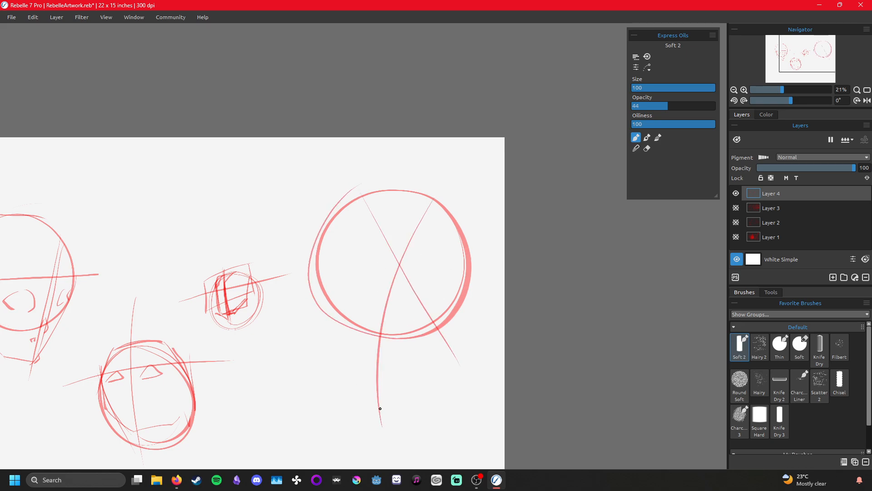
{"action": "scroll", "coordinate": [395, 325], "scroll_direction": "down", "scroll_amount": 2}
{"action": "right_click", "coordinate": [394, 329]}
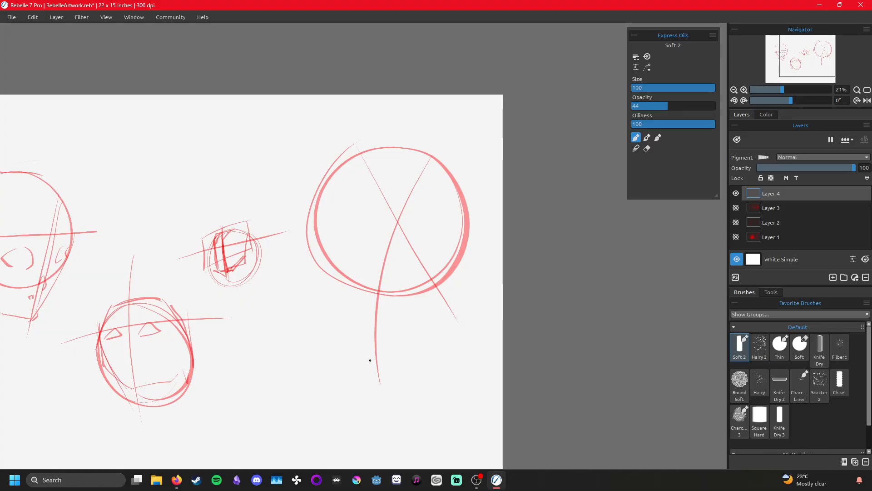
{"action": "right_click", "coordinate": [370, 361]}
{"action": "left_click_drag", "start_coordinate": [435, 360], "coordinate": [415, 372]}
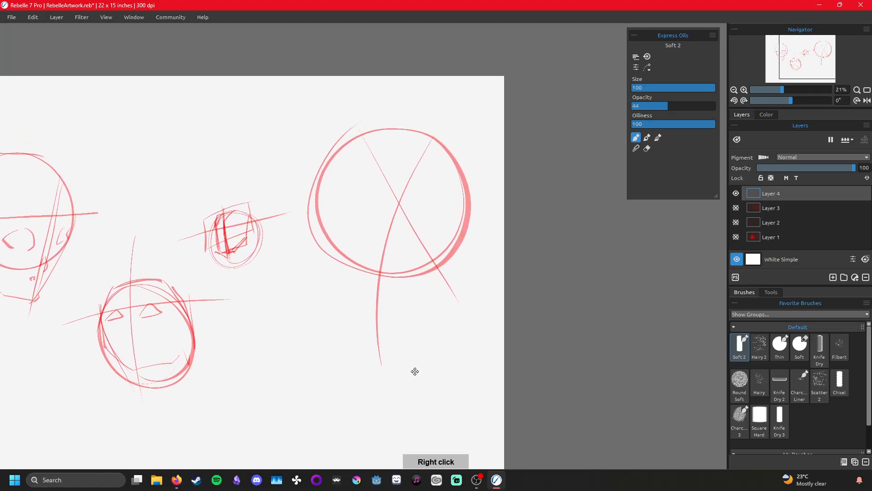
- Sketch a small tilted box form between the lower head and the large crossed circle
{"action": "left_click_drag", "start_coordinate": [284, 278], "coordinate": [435, 218]}
{"action": "mouse_move", "coordinate": [417, 254]}
{"action": "left_mouse_down"}
{"action": "mouse_move", "coordinate": [384, 261]}
{"action": "mouse_move", "coordinate": [395, 306]}
{"action": "mouse_move", "coordinate": [425, 262]}
{"action": "mouse_move", "coordinate": [418, 293]}
{"action": "mouse_move", "coordinate": [435, 305]}
{"action": "mouse_move", "coordinate": [433, 323]}
{"action": "left_mouse_up"}
{"action": "mouse_move", "coordinate": [430, 285]}
{"action": "left_mouse_down"}
{"action": "mouse_move", "coordinate": [434, 322]}
{"action": "mouse_move", "coordinate": [402, 328]}
{"action": "mouse_move", "coordinate": [445, 314]}
{"action": "left_mouse_up"}
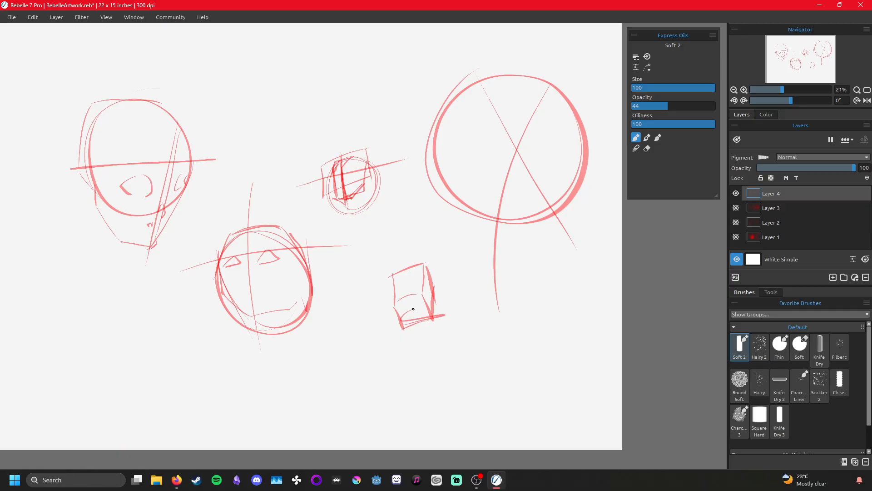
{"action": "mouse_move", "coordinate": [384, 292]}
{"action": "left_mouse_down"}
{"action": "mouse_move", "coordinate": [430, 338]}
{"action": "mouse_move", "coordinate": [458, 308]}
{"action": "mouse_move", "coordinate": [328, 456]}
{"action": "mouse_move", "coordinate": [326, 204]}
{"action": "mouse_move", "coordinate": [342, 278]}
{"action": "mouse_move", "coordinate": [370, 312]}
{"action": "left_mouse_up"}
- Sketch a small circle above the other heads and cross it with a vertical and a low horizontal guide line
{"action": "mouse_move", "coordinate": [399, 250]}
{"action": "left_mouse_down"}
{"action": "mouse_move", "coordinate": [419, 313]}
{"action": "mouse_move", "coordinate": [366, 307]}
{"action": "mouse_move", "coordinate": [390, 249]}
{"action": "mouse_move", "coordinate": [431, 283]}
{"action": "mouse_move", "coordinate": [398, 322]}
{"action": "mouse_move", "coordinate": [361, 287]}
{"action": "mouse_move", "coordinate": [434, 283]}
{"action": "left_mouse_up"}
{"action": "left_click_drag", "start_coordinate": [401, 240], "coordinate": [401, 329]}
{"action": "left_click_drag", "start_coordinate": [344, 294], "coordinate": [465, 297]}
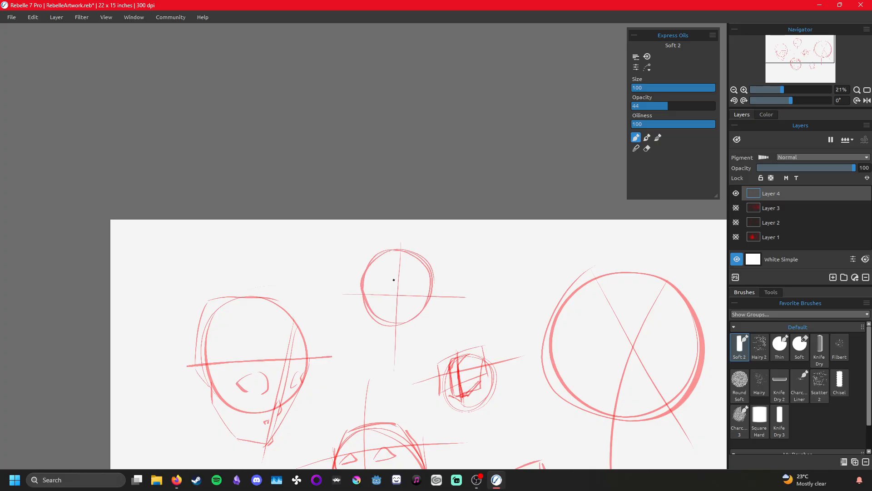
- Mark the chin below the upper circle and connect it to the circle with cheek and jaw lines
{"action": "left_click_drag", "start_coordinate": [391, 338], "coordinate": [400, 338]}
{"action": "left_click_drag", "start_coordinate": [427, 310], "coordinate": [402, 334]}
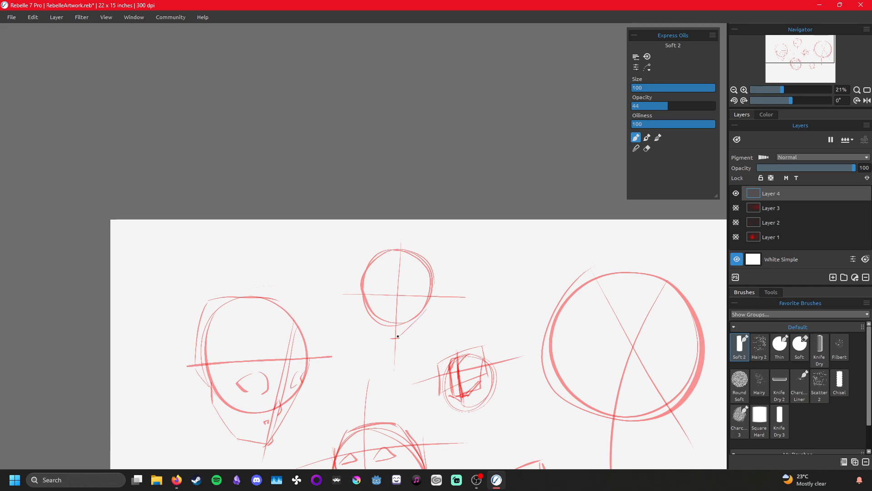
{"action": "left_click_drag", "start_coordinate": [430, 284], "coordinate": [423, 322]}
{"action": "left_click_drag", "start_coordinate": [368, 314], "coordinate": [393, 338]}
{"action": "left_click_drag", "start_coordinate": [364, 280], "coordinate": [365, 317]}
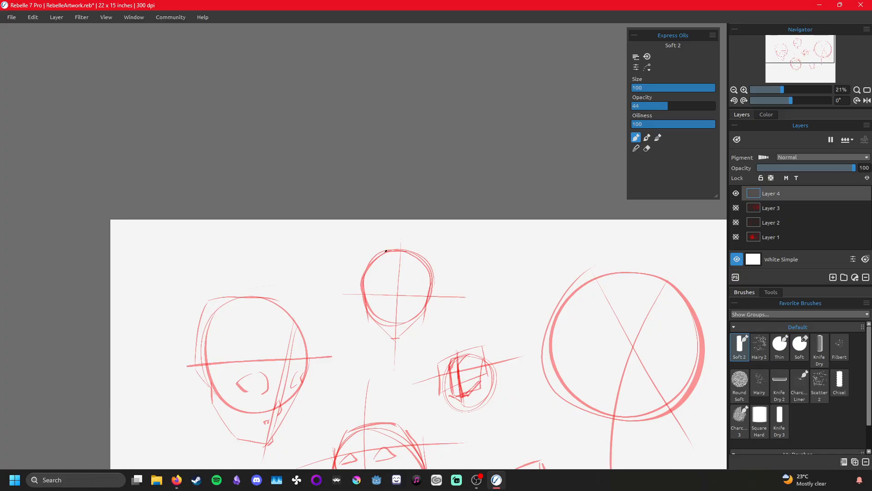
- Reinforce the upper head's skull outline and add slanted eyes, brows, a nose, a mouth and cheek patches
{"action": "left_click_drag", "start_coordinate": [415, 258], "coordinate": [433, 287]}
{"action": "mouse_move", "coordinate": [416, 257]}
{"action": "left_mouse_down"}
{"action": "mouse_move", "coordinate": [431, 286]}
{"action": "mouse_move", "coordinate": [408, 302]}
{"action": "mouse_move", "coordinate": [417, 300]}
{"action": "mouse_move", "coordinate": [383, 302]}
{"action": "mouse_move", "coordinate": [403, 330]}
{"action": "left_mouse_up"}
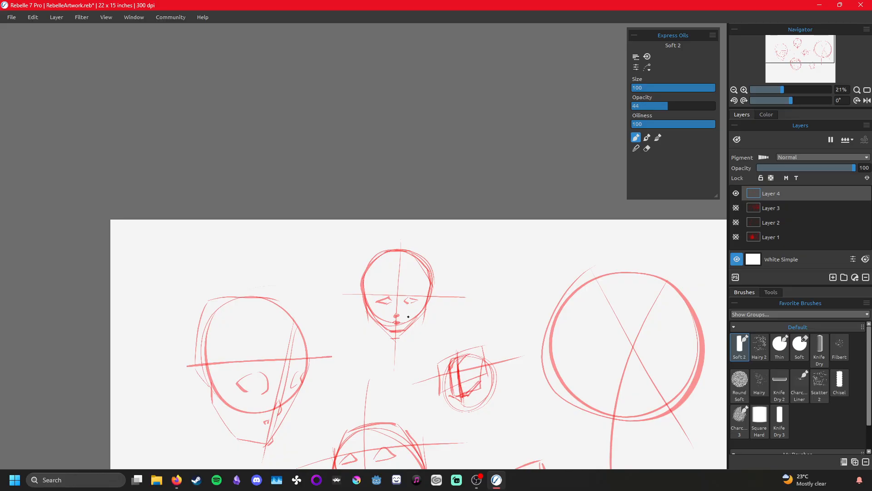
{"action": "mouse_move", "coordinate": [386, 300]}
{"action": "left_mouse_down"}
{"action": "mouse_move", "coordinate": [421, 299]}
{"action": "mouse_move", "coordinate": [410, 312]}
{"action": "mouse_move", "coordinate": [384, 313]}
{"action": "mouse_move", "coordinate": [423, 272]}
{"action": "left_mouse_up"}
- Fill in two cheek patches and two thick angled eyebrows on the large left head
{"action": "mouse_move", "coordinate": [281, 369]}
{"action": "left_mouse_down"}
{"action": "mouse_move", "coordinate": [328, 361]}
{"action": "mouse_move", "coordinate": [322, 374]}
{"action": "left_mouse_up"}
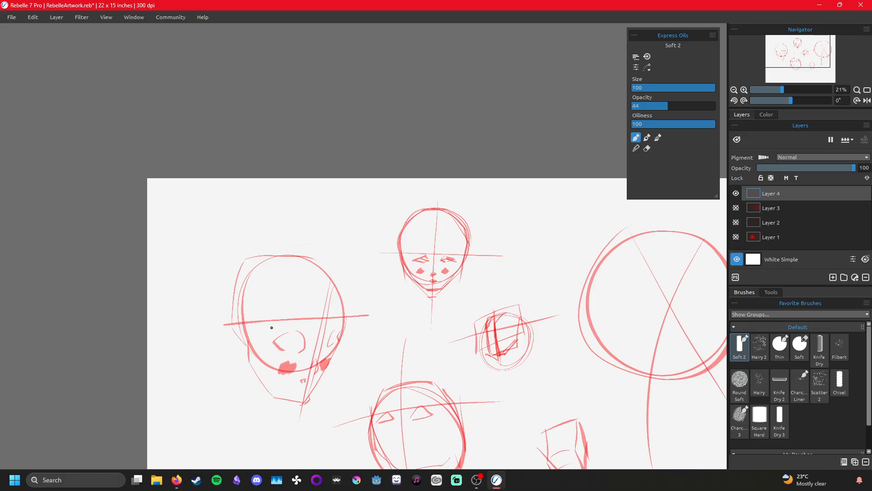
{"action": "mouse_move", "coordinate": [301, 324]}
{"action": "left_mouse_down"}
{"action": "mouse_move", "coordinate": [307, 318]}
{"action": "mouse_move", "coordinate": [287, 319]}
{"action": "mouse_move", "coordinate": [328, 325]}
{"action": "mouse_move", "coordinate": [345, 314]}
{"action": "mouse_move", "coordinate": [337, 320]}
{"action": "left_mouse_up"}
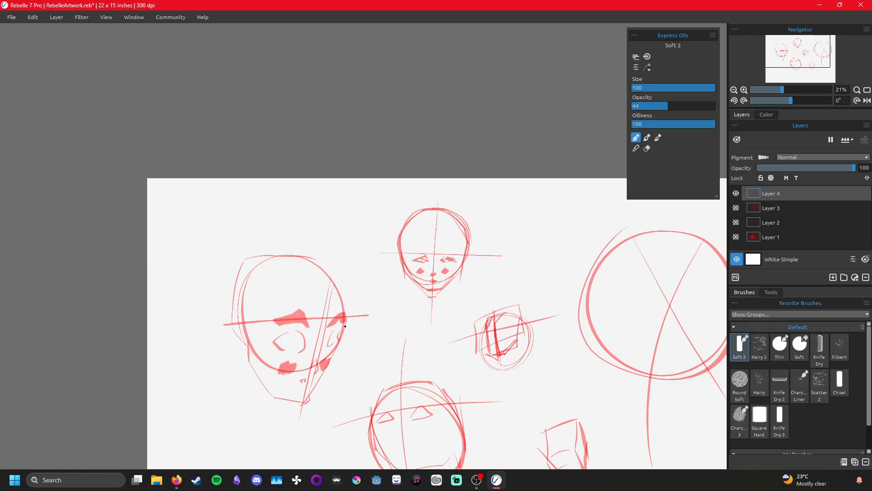
{"action": "right_click", "coordinate": [520, 304]}
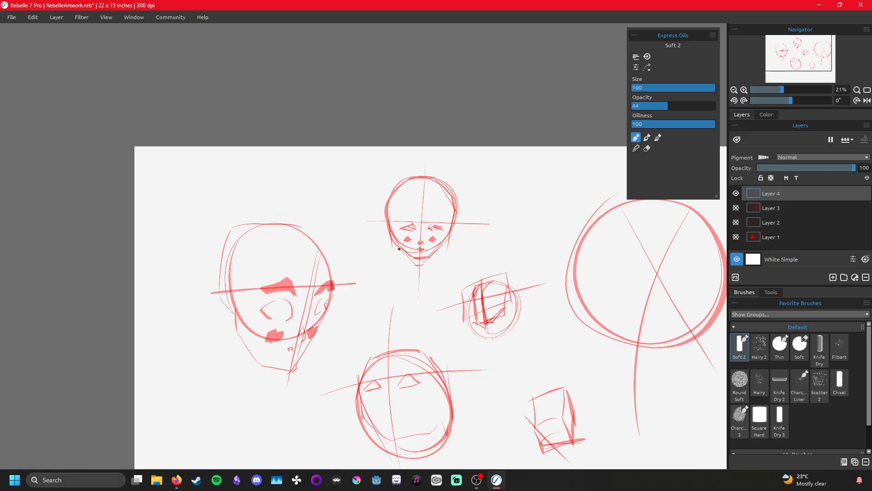
- Sketch a neck, shoulder lines, a curved neckline and folded chest bands below the upper head
{"action": "mouse_move", "coordinate": [394, 239]}
{"action": "left_mouse_down"}
{"action": "mouse_move", "coordinate": [380, 250]}
{"action": "mouse_move", "coordinate": [396, 252]}
{"action": "left_mouse_up"}
{"action": "mouse_move", "coordinate": [453, 242]}
{"action": "left_mouse_down"}
{"action": "mouse_move", "coordinate": [471, 246]}
{"action": "mouse_move", "coordinate": [454, 252]}
{"action": "left_mouse_up"}
{"action": "left_click_drag", "start_coordinate": [388, 255], "coordinate": [419, 294]}
{"action": "mouse_move", "coordinate": [394, 293]}
{"action": "left_mouse_down"}
{"action": "mouse_move", "coordinate": [448, 288]}
{"action": "mouse_move", "coordinate": [445, 305]}
{"action": "mouse_move", "coordinate": [399, 309]}
{"action": "mouse_move", "coordinate": [443, 314]}
{"action": "left_mouse_up"}
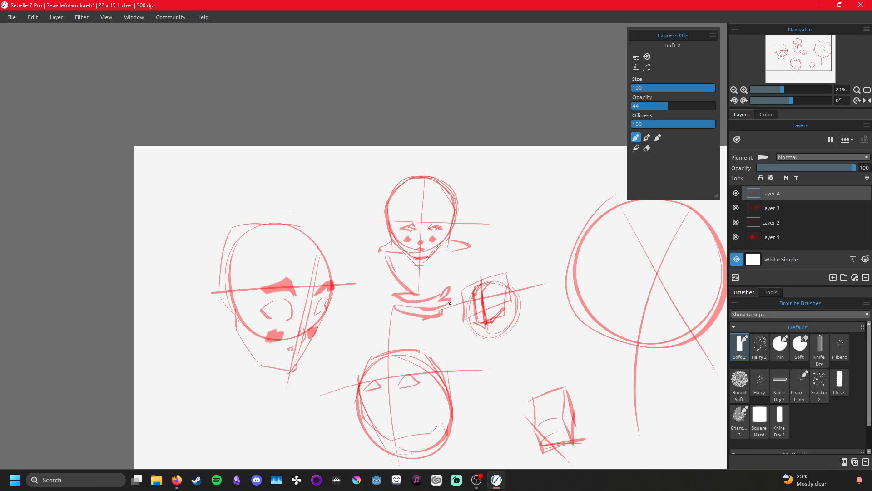
{"action": "mouse_move", "coordinate": [461, 251]}
{"action": "left_mouse_down"}
{"action": "mouse_move", "coordinate": [448, 285]}
{"action": "mouse_move", "coordinate": [411, 297]}
{"action": "mouse_move", "coordinate": [442, 299]}
{"action": "mouse_move", "coordinate": [407, 321]}
{"action": "left_mouse_up"}
- Outline the sides of the figure's chest and waist, extending the torso down over the lower head
{"action": "left_click_drag", "start_coordinate": [392, 308], "coordinate": [403, 342]}
{"action": "left_click_drag", "start_coordinate": [447, 312], "coordinate": [446, 343]}
{"action": "left_click_drag", "start_coordinate": [395, 299], "coordinate": [406, 323]}
{"action": "mouse_move", "coordinate": [381, 254]}
{"action": "left_mouse_down"}
{"action": "mouse_move", "coordinate": [381, 297]}
{"action": "mouse_move", "coordinate": [444, 315]}
{"action": "left_mouse_up"}
{"action": "mouse_move", "coordinate": [462, 255]}
{"action": "left_mouse_down"}
{"action": "mouse_move", "coordinate": [463, 294]}
{"action": "mouse_move", "coordinate": [466, 255]}
{"action": "mouse_move", "coordinate": [452, 318]}
{"action": "left_mouse_up"}
{"action": "mouse_move", "coordinate": [396, 322]}
{"action": "left_mouse_down"}
{"action": "mouse_move", "coordinate": [391, 357]}
{"action": "mouse_move", "coordinate": [443, 360]}
{"action": "mouse_move", "coordinate": [446, 324]}
{"action": "mouse_move", "coordinate": [457, 367]}
{"action": "left_mouse_up"}
{"action": "left_click_drag", "start_coordinate": [450, 335], "coordinate": [458, 369]}
- Build up the figure's waist and hips with thick strokes and a broad belt across the lower head
{"action": "right_click", "coordinate": [468, 289]}
{"action": "left_click_drag", "start_coordinate": [467, 289], "coordinate": [464, 242]}
{"action": "mouse_move", "coordinate": [384, 318]}
{"action": "left_mouse_down"}
{"action": "mouse_move", "coordinate": [383, 354]}
{"action": "mouse_move", "coordinate": [439, 341]}
{"action": "left_mouse_up"}
{"action": "left_click_drag", "start_coordinate": [445, 312], "coordinate": [453, 351]}
{"action": "mouse_move", "coordinate": [449, 321]}
{"action": "left_mouse_down"}
{"action": "mouse_move", "coordinate": [456, 345]}
{"action": "mouse_move", "coordinate": [473, 349]}
{"action": "mouse_move", "coordinate": [386, 349]}
{"action": "left_mouse_up"}
{"action": "mouse_move", "coordinate": [379, 310]}
{"action": "left_mouse_down"}
{"action": "mouse_move", "coordinate": [386, 347]}
{"action": "mouse_move", "coordinate": [464, 354]}
{"action": "left_mouse_up"}
{"action": "left_click_drag", "start_coordinate": [452, 306], "coordinate": [475, 318]}
{"action": "left_click_drag", "start_coordinate": [454, 318], "coordinate": [449, 353]}
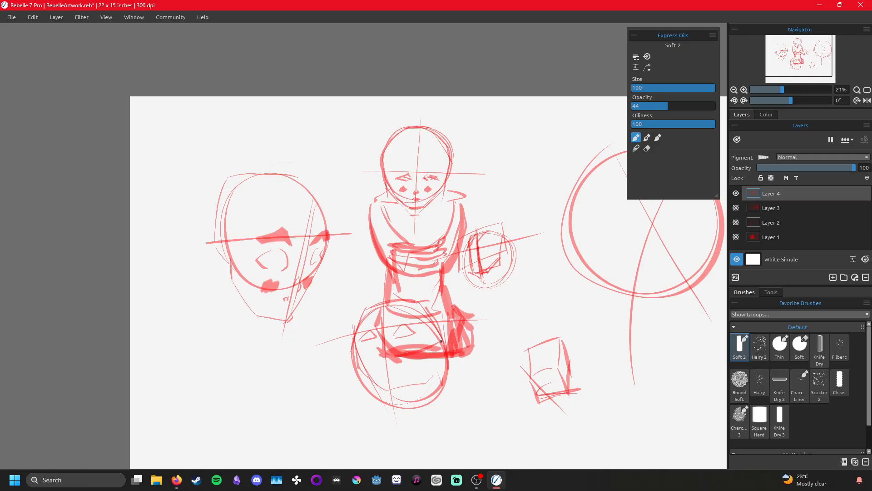
- Add the figure's arms with thick strokes running down from both shoulders beside the torso
{"action": "right_click", "coordinate": [450, 352]}
{"action": "left_click_drag", "start_coordinate": [356, 209], "coordinate": [364, 286]}
{"action": "left_click_drag", "start_coordinate": [352, 213], "coordinate": [363, 290]}
{"action": "mouse_move", "coordinate": [468, 205]}
{"action": "left_mouse_down"}
{"action": "mouse_move", "coordinate": [452, 295]}
{"action": "mouse_move", "coordinate": [461, 243]}
{"action": "left_mouse_up"}
{"action": "left_click_drag", "start_coordinate": [454, 273], "coordinate": [445, 289]}
{"action": "mouse_move", "coordinate": [359, 200]}
{"action": "left_mouse_down"}
{"action": "mouse_move", "coordinate": [346, 230]}
{"action": "mouse_move", "coordinate": [361, 217]}
{"action": "mouse_move", "coordinate": [357, 229]}
{"action": "left_mouse_up"}
{"action": "mouse_move", "coordinate": [447, 197]}
{"action": "left_mouse_down"}
{"action": "mouse_move", "coordinate": [462, 224]}
{"action": "mouse_move", "coordinate": [466, 213]}
{"action": "left_mouse_up"}
{"action": "left_click_drag", "start_coordinate": [393, 312], "coordinate": [389, 290]}
{"action": "left_click_drag", "start_coordinate": [366, 263], "coordinate": [364, 281]}
- Sketch the outer and inner outlines of the figure's legs below the belt
{"action": "left_click_drag", "start_coordinate": [361, 337], "coordinate": [377, 438]}
{"action": "left_click_drag", "start_coordinate": [455, 312], "coordinate": [456, 413]}
{"action": "left_click_drag", "start_coordinate": [454, 370], "coordinate": [456, 407]}
{"action": "left_click_drag", "start_coordinate": [368, 337], "coordinate": [385, 454]}
{"action": "right_click", "coordinate": [395, 390]}
{"action": "mouse_move", "coordinate": [400, 305]}
{"action": "left_mouse_down"}
{"action": "mouse_move", "coordinate": [399, 409]}
{"action": "mouse_move", "coordinate": [425, 406]}
{"action": "left_mouse_up"}
{"action": "mouse_move", "coordinate": [404, 408]}
{"action": "left_mouse_down"}
{"action": "mouse_move", "coordinate": [432, 300]}
{"action": "mouse_move", "coordinate": [426, 408]}
{"action": "left_mouse_up"}
{"action": "left_click_drag", "start_coordinate": [450, 295], "coordinate": [443, 415]}
{"action": "left_click_drag", "start_coordinate": [443, 415], "coordinate": [378, 411]}
{"action": "left_click_drag", "start_coordinate": [391, 377], "coordinate": [368, 414]}
- Reinforce the leg contours and extend the lower legs towards the bottom edge of the canvas
{"action": "mouse_move", "coordinate": [362, 284]}
{"action": "left_mouse_down"}
{"action": "mouse_move", "coordinate": [382, 379]}
{"action": "mouse_move", "coordinate": [366, 404]}
{"action": "left_mouse_up"}
{"action": "left_click_drag", "start_coordinate": [361, 301], "coordinate": [369, 386]}
{"action": "mouse_move", "coordinate": [422, 397]}
{"action": "left_mouse_down"}
{"action": "mouse_move", "coordinate": [356, 399]}
{"action": "mouse_move", "coordinate": [425, 414]}
{"action": "left_mouse_up"}
{"action": "mouse_move", "coordinate": [373, 427]}
{"action": "left_mouse_down"}
{"action": "mouse_move", "coordinate": [399, 421]}
{"action": "mouse_move", "coordinate": [386, 457]}
{"action": "left_mouse_up"}
{"action": "left_click_drag", "start_coordinate": [370, 406], "coordinate": [376, 451]}
{"action": "left_click_drag", "start_coordinate": [391, 420], "coordinate": [400, 456]}
{"action": "mouse_move", "coordinate": [407, 405]}
{"action": "left_mouse_down"}
{"action": "mouse_move", "coordinate": [411, 455]}
{"action": "mouse_move", "coordinate": [422, 413]}
{"action": "left_mouse_up"}
{"action": "left_click_drag", "start_coordinate": [434, 405], "coordinate": [438, 459]}
- Draw a hairline and swept hair strands around the figure's head, and add a small mark at the throat
{"action": "right_click", "coordinate": [502, 258]}
{"action": "right_click", "coordinate": [406, 310]}
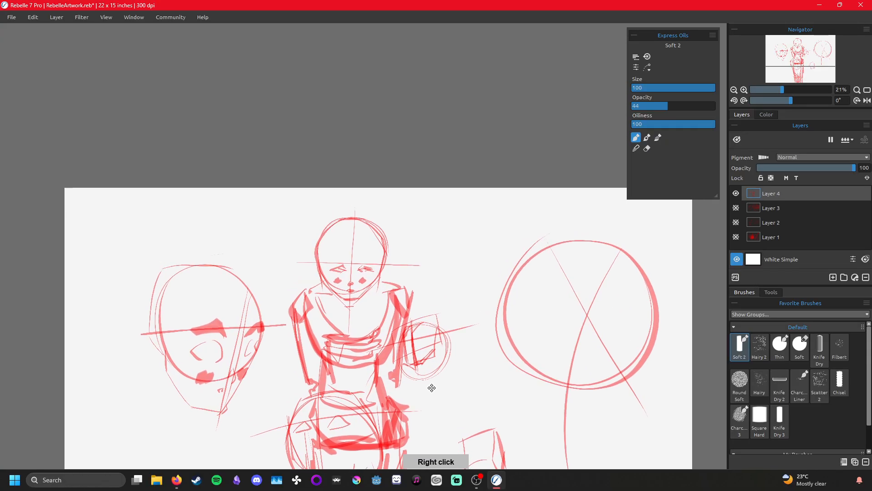
{"action": "mouse_move", "coordinate": [328, 265]}
{"action": "left_mouse_down"}
{"action": "mouse_move", "coordinate": [374, 265]}
{"action": "mouse_move", "coordinate": [343, 243]}
{"action": "mouse_move", "coordinate": [370, 244]}
{"action": "mouse_move", "coordinate": [323, 257]}
{"action": "mouse_move", "coordinate": [321, 277]}
{"action": "left_mouse_up"}
{"action": "left_click_drag", "start_coordinate": [369, 243], "coordinate": [384, 275]}
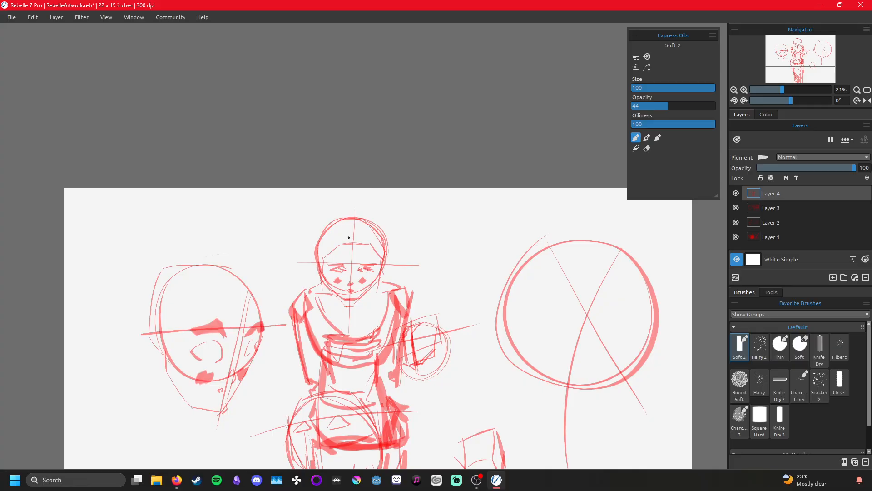
{"action": "mouse_move", "coordinate": [353, 216]}
{"action": "left_mouse_down"}
{"action": "mouse_move", "coordinate": [354, 249]}
{"action": "mouse_move", "coordinate": [334, 248]}
{"action": "mouse_move", "coordinate": [347, 231]}
{"action": "mouse_move", "coordinate": [378, 248]}
{"action": "mouse_move", "coordinate": [350, 245]}
{"action": "mouse_move", "coordinate": [368, 249]}
{"action": "mouse_move", "coordinate": [386, 277]}
{"action": "mouse_move", "coordinate": [371, 226]}
{"action": "left_mouse_up"}
{"action": "mouse_move", "coordinate": [373, 229]}
{"action": "left_mouse_down"}
{"action": "mouse_move", "coordinate": [336, 221]}
{"action": "mouse_move", "coordinate": [387, 231]}
{"action": "mouse_move", "coordinate": [382, 248]}
{"action": "mouse_move", "coordinate": [391, 261]}
{"action": "left_mouse_up"}
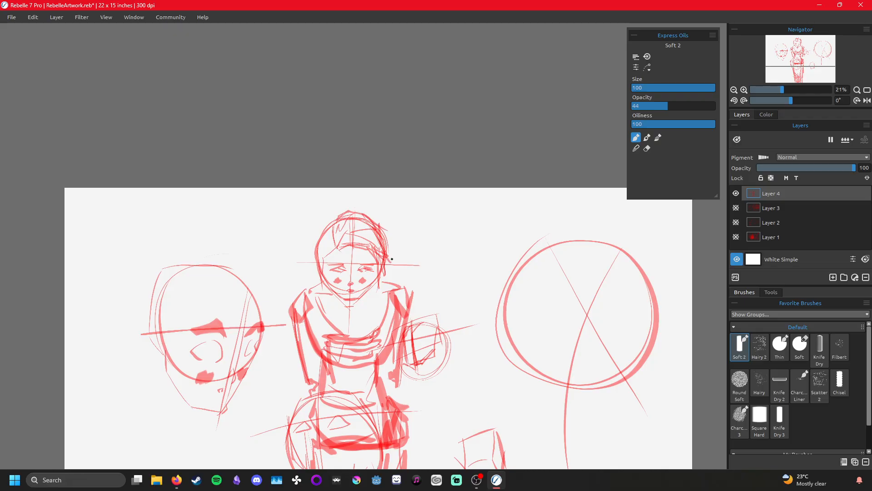
{"action": "mouse_move", "coordinate": [332, 247]}
{"action": "left_mouse_down"}
{"action": "mouse_move", "coordinate": [323, 264]}
{"action": "mouse_move", "coordinate": [329, 232]}
{"action": "mouse_move", "coordinate": [328, 252]}
{"action": "mouse_move", "coordinate": [316, 238]}
{"action": "mouse_move", "coordinate": [323, 273]}
{"action": "left_mouse_up"}
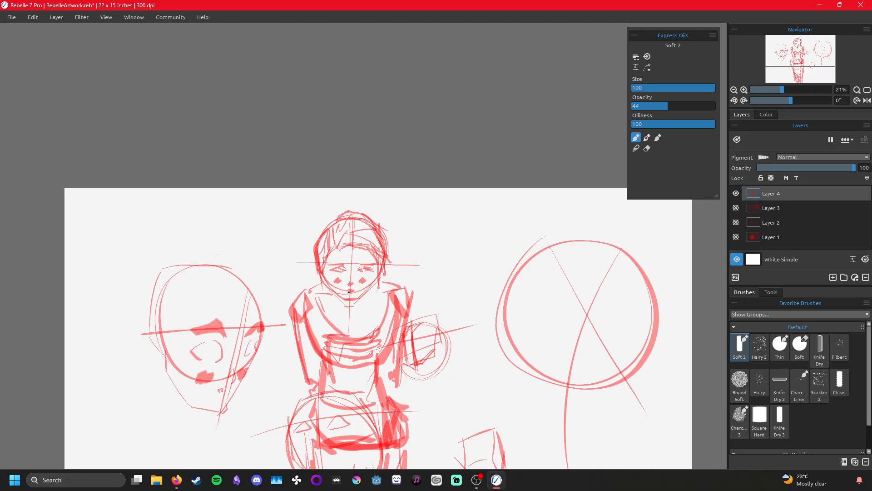
{"action": "mouse_move", "coordinate": [349, 302]}
{"action": "left_mouse_down"}
{"action": "mouse_move", "coordinate": [348, 336]}
{"action": "mouse_move", "coordinate": [383, 384]}
{"action": "left_mouse_up"}
{"action": "left_click_drag", "start_coordinate": [470, 311], "coordinate": [309, 319]}
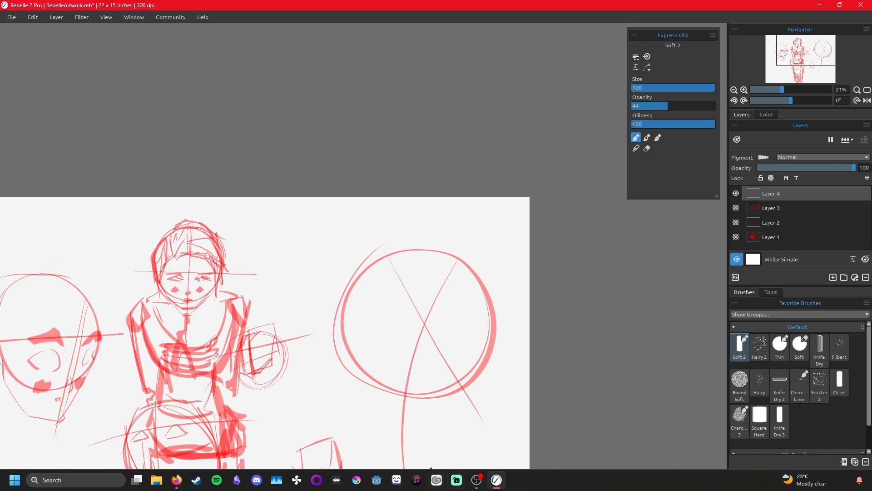
- Hide Layer 4, collect the old practice layers in one group and put a new empty layer in a second group
{"action": "left_click", "coordinate": [736, 194]}
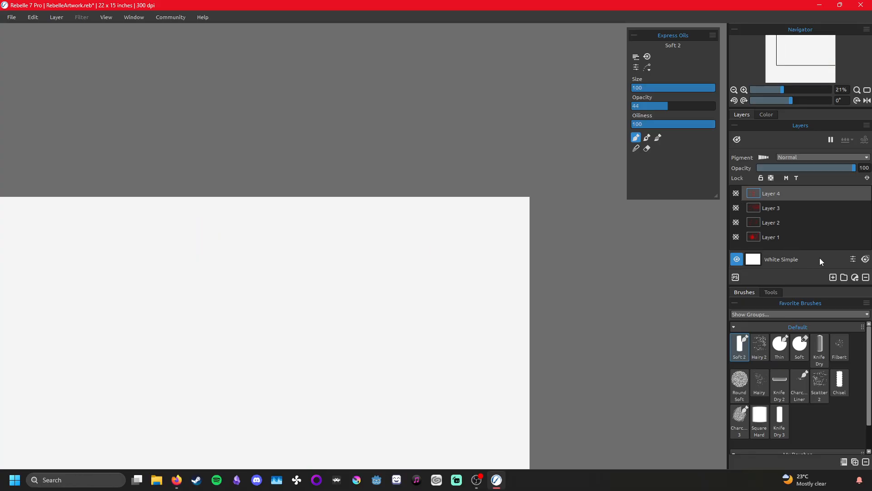
{"action": "left_click", "coordinate": [833, 277]}
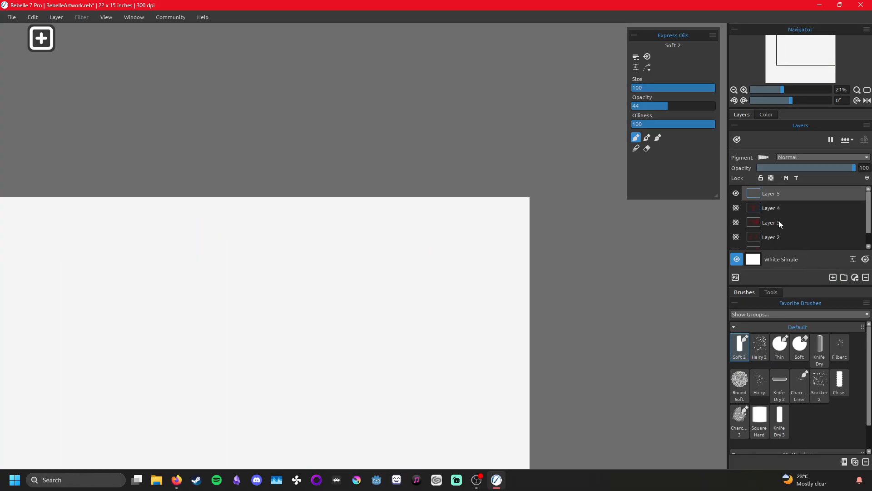
{"action": "left_click", "coordinate": [844, 277]}
{"action": "left_click_drag", "start_coordinate": [780, 220], "coordinate": [768, 195]}
{"action": "left_click", "coordinate": [843, 277]}
{"action": "left_click", "coordinate": [750, 193]}
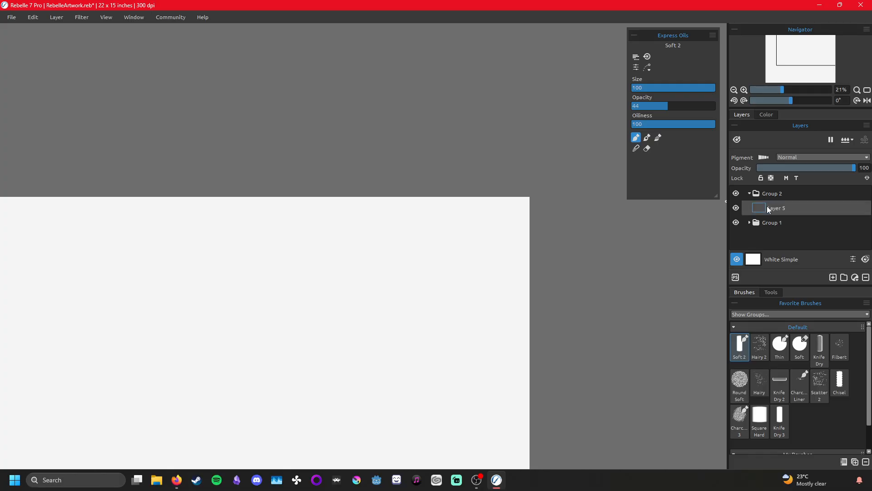
{"action": "left_click_drag", "start_coordinate": [421, 263], "coordinate": [457, 178]}
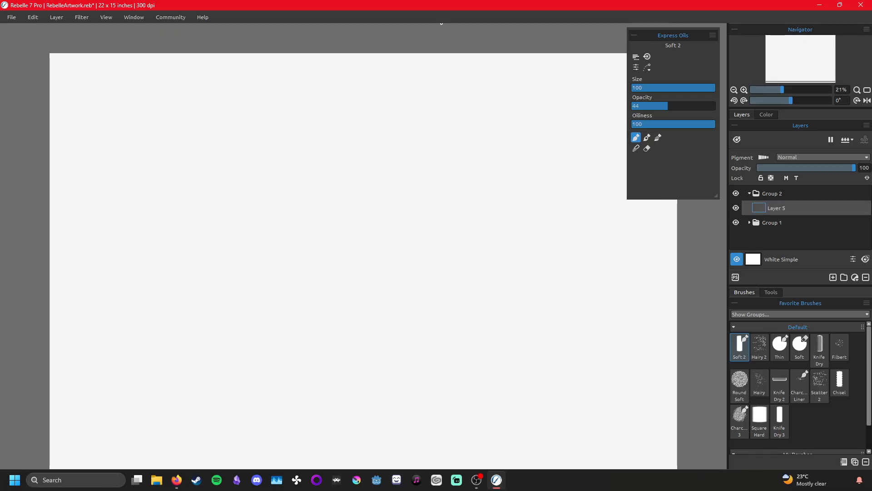
{"action": "key", "text": "alt+Tab"}
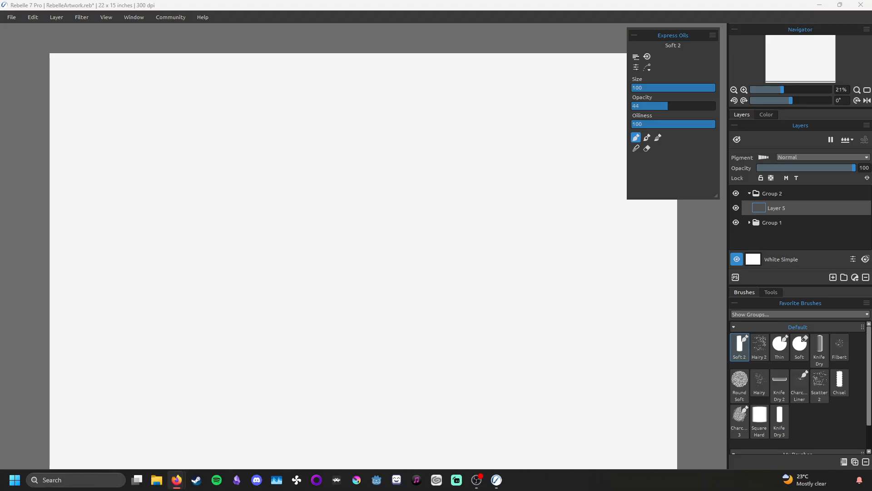
- Draw a small red cross from one vertical and one horizontal line in the upper left part of the blank canvas
{"action": "left_click_drag", "start_coordinate": [200, 221], "coordinate": [349, 238]}
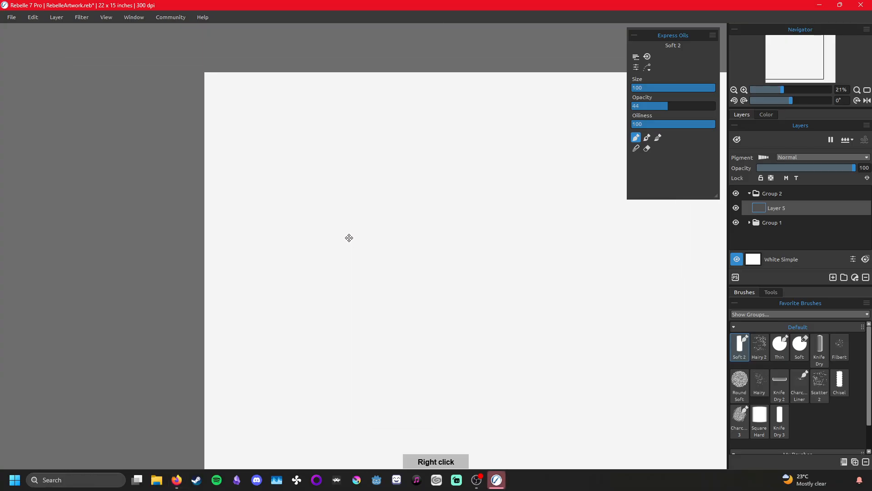
{"action": "left_click_drag", "start_coordinate": [356, 154], "coordinate": [359, 275]}
{"action": "left_click_drag", "start_coordinate": [316, 211], "coordinate": [416, 212]}
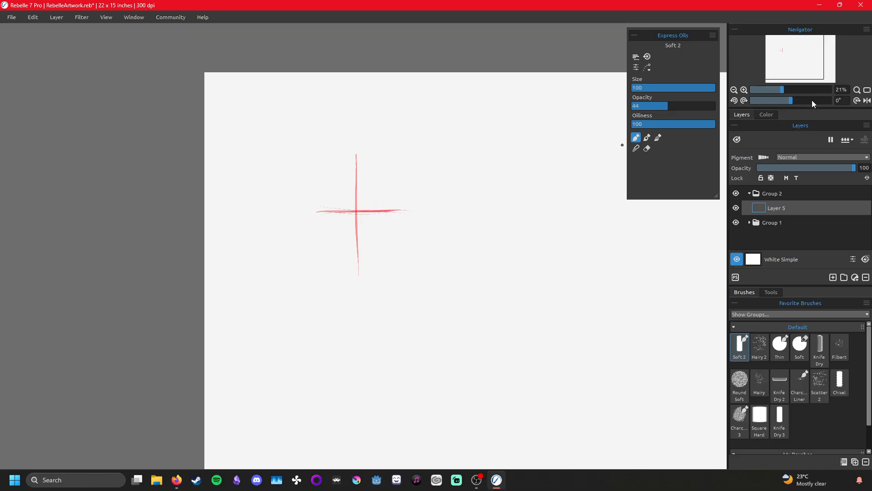
- Set the paint colour to a neutral grey with value 155 and fill a large rough square around the red cross
{"action": "left_click", "coordinate": [766, 114]}
{"action": "left_click", "coordinate": [777, 182]}
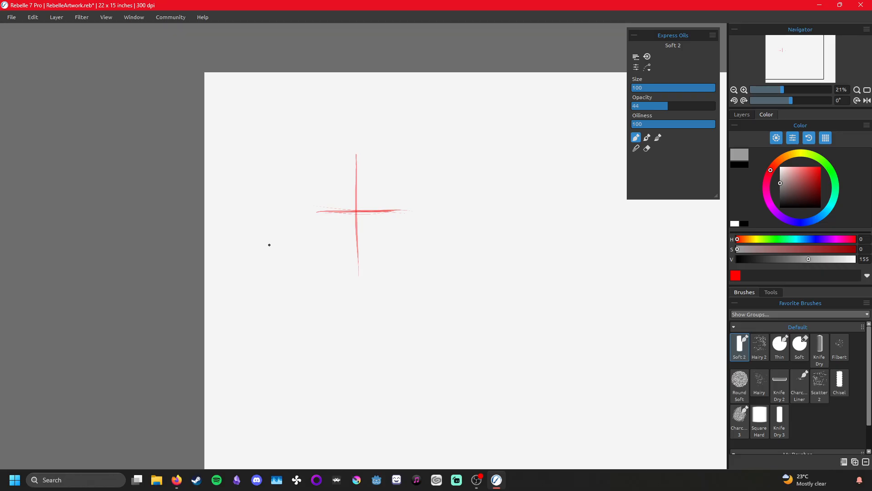
{"action": "mouse_move", "coordinate": [300, 163]}
{"action": "left_mouse_down"}
{"action": "mouse_move", "coordinate": [271, 201]}
{"action": "mouse_move", "coordinate": [305, 193]}
{"action": "mouse_move", "coordinate": [272, 206]}
{"action": "mouse_move", "coordinate": [312, 220]}
{"action": "mouse_move", "coordinate": [322, 175]}
{"action": "mouse_move", "coordinate": [353, 168]}
{"action": "mouse_move", "coordinate": [368, 200]}
{"action": "mouse_move", "coordinate": [383, 185]}
{"action": "mouse_move", "coordinate": [366, 284]}
{"action": "mouse_move", "coordinate": [440, 288]}
{"action": "mouse_move", "coordinate": [373, 309]}
{"action": "mouse_move", "coordinate": [425, 174]}
{"action": "mouse_move", "coordinate": [436, 282]}
{"action": "mouse_move", "coordinate": [405, 234]}
{"action": "mouse_move", "coordinate": [445, 145]}
{"action": "mouse_move", "coordinate": [454, 279]}
{"action": "mouse_move", "coordinate": [454, 238]}
{"action": "mouse_move", "coordinate": [377, 137]}
{"action": "mouse_move", "coordinate": [333, 118]}
{"action": "mouse_move", "coordinate": [268, 195]}
{"action": "mouse_move", "coordinate": [304, 285]}
{"action": "mouse_move", "coordinate": [325, 131]}
{"action": "mouse_move", "coordinate": [405, 144]}
{"action": "mouse_move", "coordinate": [317, 170]}
{"action": "mouse_move", "coordinate": [358, 134]}
{"action": "mouse_move", "coordinate": [349, 118]}
{"action": "mouse_move", "coordinate": [467, 127]}
{"action": "mouse_move", "coordinate": [459, 179]}
{"action": "mouse_move", "coordinate": [471, 199]}
{"action": "mouse_move", "coordinate": [304, 302]}
{"action": "mouse_move", "coordinate": [254, 284]}
{"action": "mouse_move", "coordinate": [241, 308]}
{"action": "mouse_move", "coordinate": [331, 294]}
{"action": "mouse_move", "coordinate": [278, 224]}
{"action": "mouse_move", "coordinate": [419, 125]}
{"action": "mouse_move", "coordinate": [462, 122]}
{"action": "mouse_move", "coordinate": [459, 131]}
{"action": "mouse_move", "coordinate": [341, 115]}
{"action": "mouse_move", "coordinate": [270, 132]}
{"action": "left_mouse_up"}
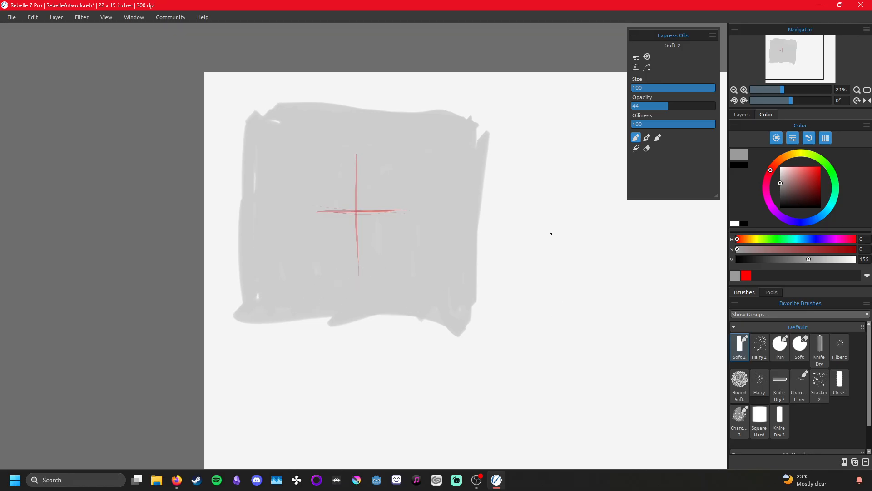
- Raise the brush opacity to 100 and paint small test marks in muted red (saturation 115, value 203) and the value 155 grey beside the square
{"action": "left_click", "coordinate": [795, 175]}
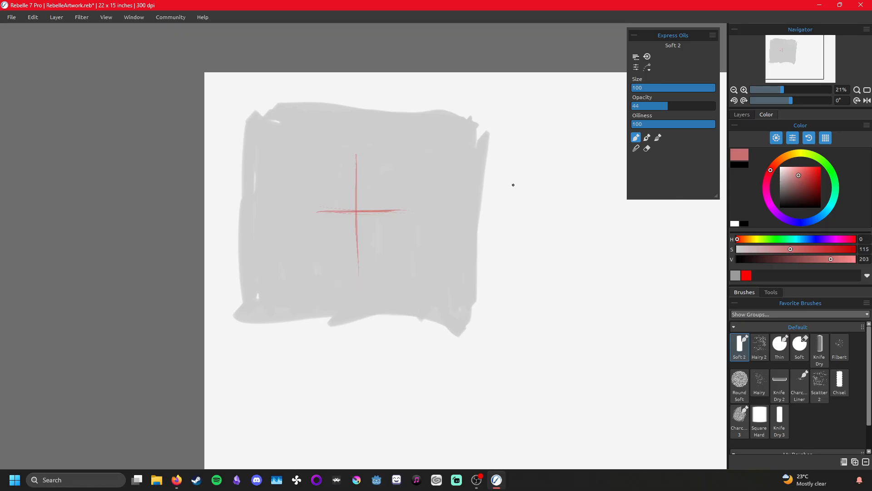
{"action": "left_click_drag", "start_coordinate": [513, 181], "coordinate": [511, 207]}
{"action": "left_click_drag", "start_coordinate": [672, 106], "coordinate": [715, 105]}
{"action": "mouse_move", "coordinate": [514, 182]}
{"action": "left_mouse_down"}
{"action": "mouse_move", "coordinate": [512, 199]}
{"action": "mouse_move", "coordinate": [513, 191]}
{"action": "mouse_move", "coordinate": [474, 201]}
{"action": "left_mouse_up"}
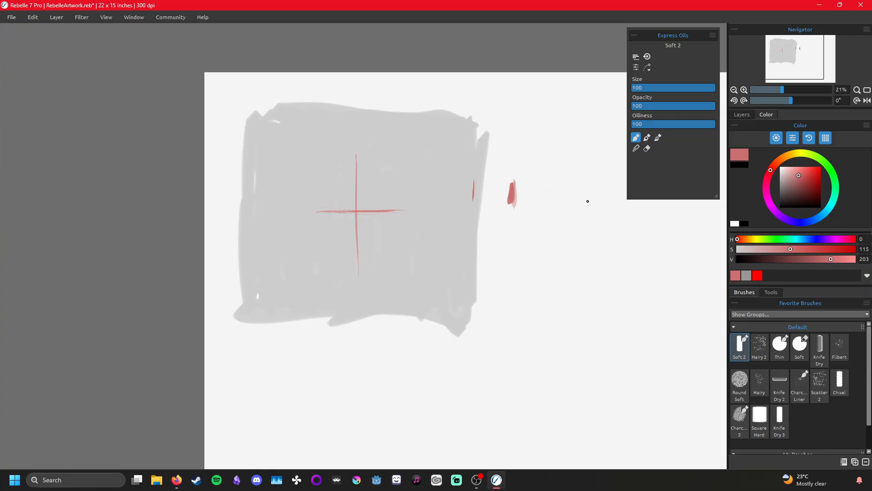
{"action": "left_click", "coordinate": [749, 273]}
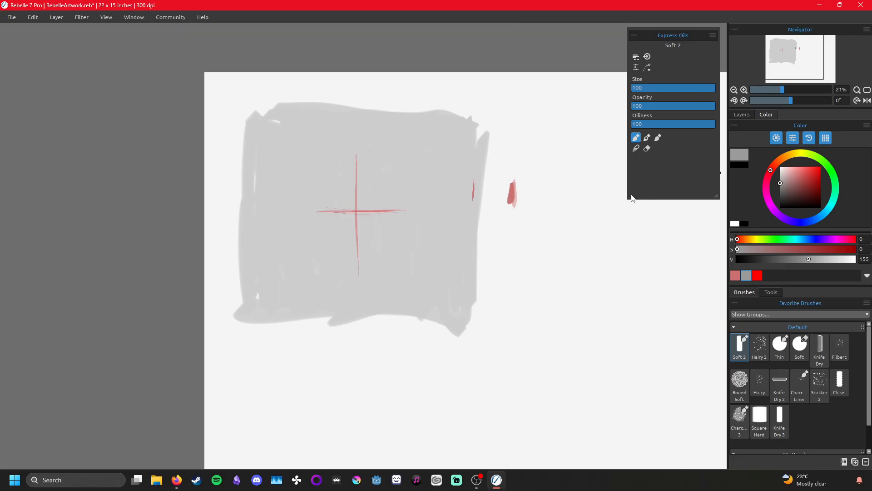
{"action": "mouse_move", "coordinate": [554, 185]}
{"action": "left_mouse_down"}
{"action": "mouse_move", "coordinate": [551, 200]}
{"action": "mouse_move", "coordinate": [571, 183]}
{"action": "left_mouse_up"}
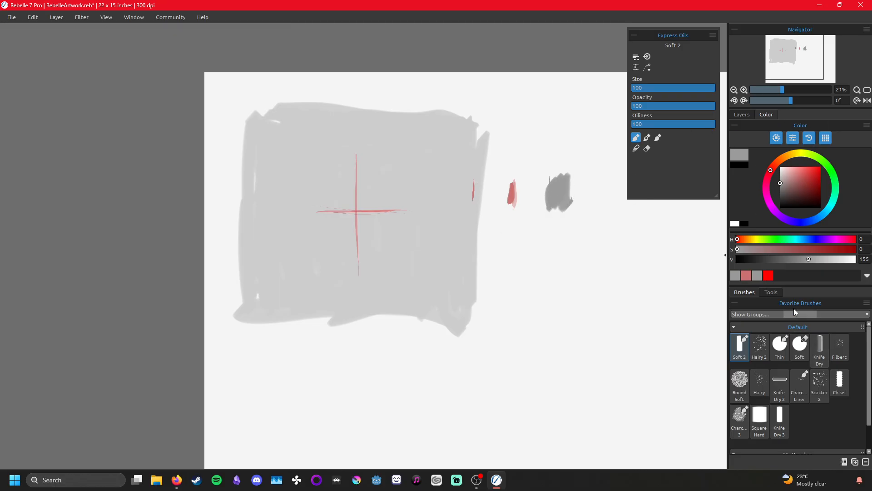
- Sample the light grey of the large painted square with the Pick Color tool
{"action": "left_click", "coordinate": [771, 292]}
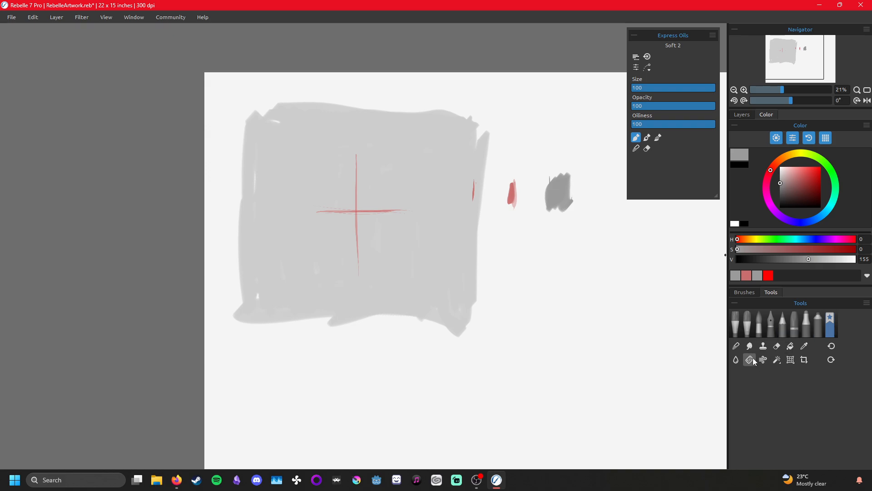
{"action": "left_click", "coordinate": [804, 346]}
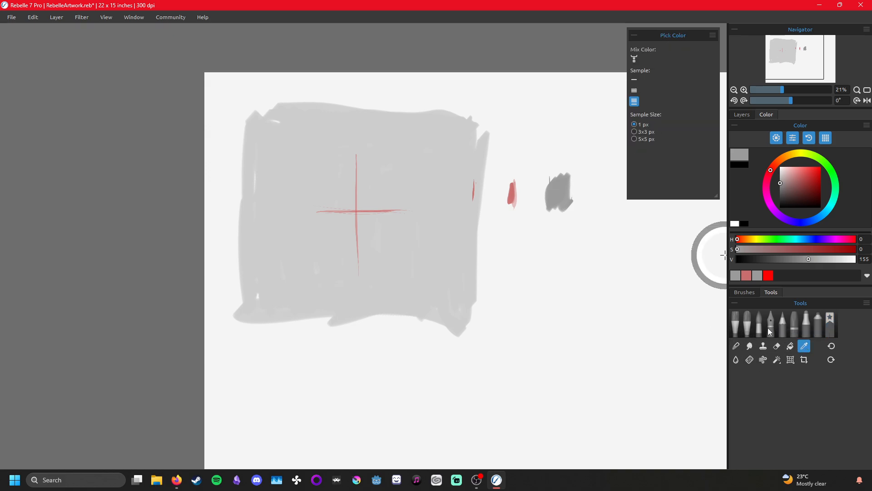
{"action": "left_click", "coordinate": [437, 247]}
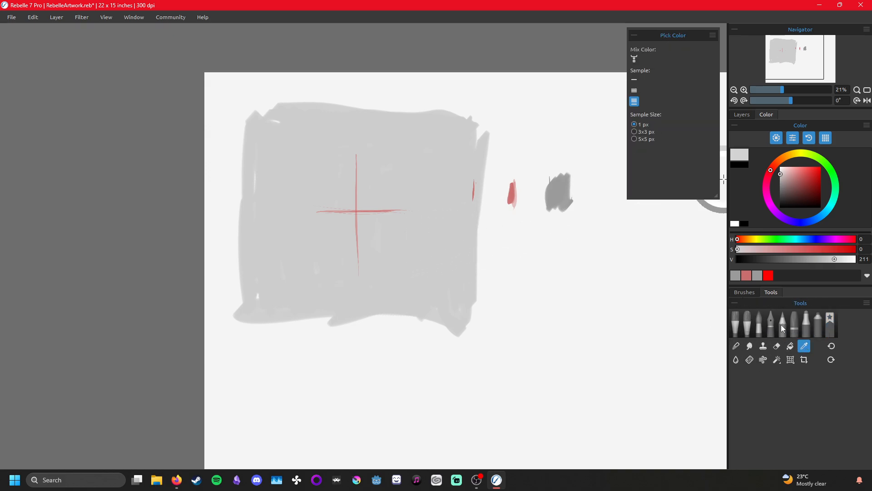
- Paint a light grey strip below the test marks, with muted red swatches (saturation 116, value 203) on and beside it
{"action": "left_click", "coordinate": [829, 324]}
{"action": "mouse_move", "coordinate": [543, 244]}
{"action": "left_mouse_down"}
{"action": "mouse_move", "coordinate": [573, 253]}
{"action": "mouse_move", "coordinate": [629, 234]}
{"action": "mouse_move", "coordinate": [563, 229]}
{"action": "mouse_move", "coordinate": [659, 243]}
{"action": "mouse_move", "coordinate": [563, 256]}
{"action": "mouse_move", "coordinate": [650, 261]}
{"action": "mouse_move", "coordinate": [564, 241]}
{"action": "mouse_move", "coordinate": [618, 231]}
{"action": "mouse_move", "coordinate": [556, 235]}
{"action": "mouse_move", "coordinate": [660, 222]}
{"action": "mouse_move", "coordinate": [542, 229]}
{"action": "mouse_move", "coordinate": [546, 252]}
{"action": "mouse_move", "coordinate": [652, 244]}
{"action": "mouse_move", "coordinate": [556, 257]}
{"action": "mouse_move", "coordinate": [655, 269]}
{"action": "left_mouse_up"}
{"action": "left_click", "coordinate": [758, 275]}
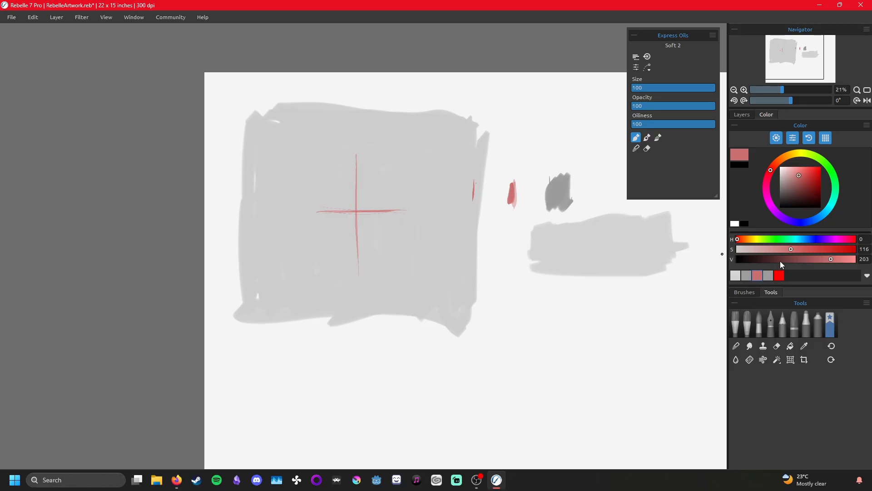
{"action": "left_click_drag", "start_coordinate": [559, 255], "coordinate": [555, 238]}
{"action": "left_click", "coordinate": [793, 275]}
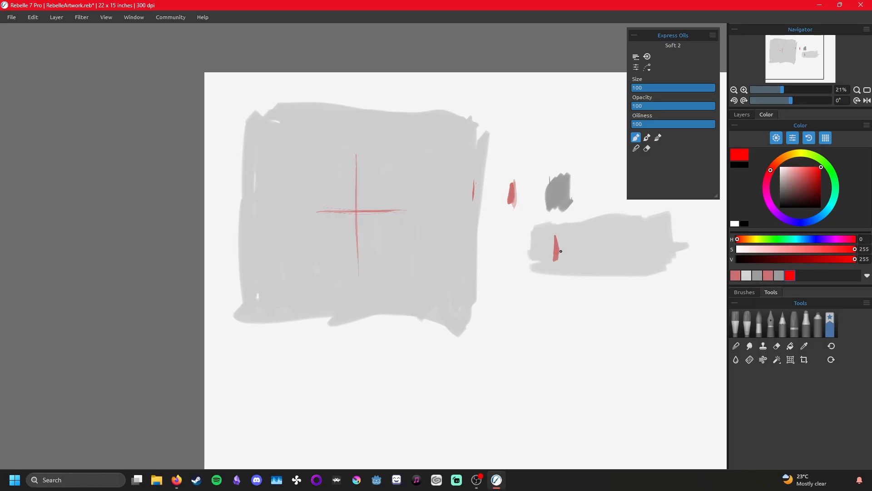
{"action": "left_click", "coordinate": [768, 275]}
{"action": "left_click_drag", "start_coordinate": [512, 238], "coordinate": [512, 269]}
{"action": "mouse_move", "coordinate": [553, 247]}
{"action": "left_mouse_down"}
{"action": "mouse_move", "coordinate": [557, 256]}
{"action": "mouse_move", "coordinate": [563, 240]}
{"action": "left_mouse_up"}
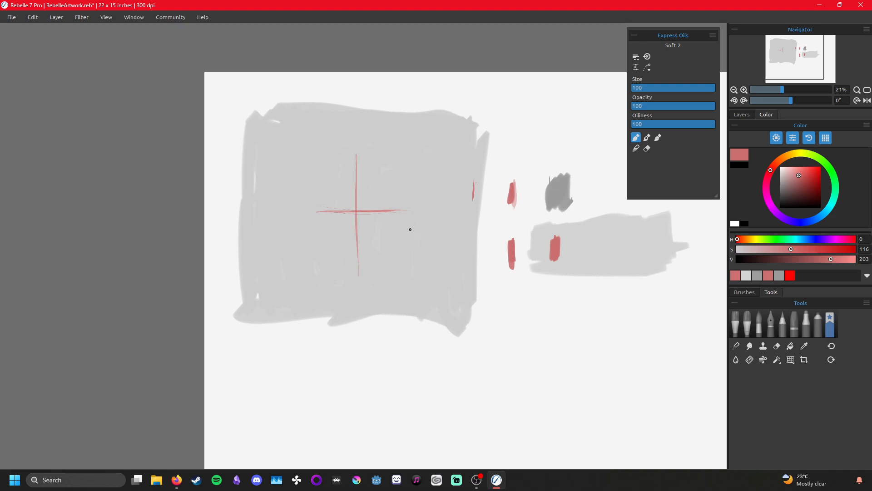
- Outline a rounded shape from short straight strokes left of the cross on the grey square and fill it with muted red
{"action": "left_click_drag", "start_coordinate": [324, 235], "coordinate": [298, 228]}
{"action": "mouse_move", "coordinate": [312, 188]}
{"action": "left_mouse_down"}
{"action": "mouse_move", "coordinate": [343, 196]}
{"action": "mouse_move", "coordinate": [329, 190]}
{"action": "left_mouse_up"}
{"action": "mouse_move", "coordinate": [342, 195]}
{"action": "left_mouse_down"}
{"action": "mouse_move", "coordinate": [344, 228]}
{"action": "mouse_move", "coordinate": [315, 259]}
{"action": "left_mouse_up"}
{"action": "mouse_move", "coordinate": [346, 225]}
{"action": "left_mouse_down"}
{"action": "mouse_move", "coordinate": [318, 255]}
{"action": "mouse_move", "coordinate": [326, 254]}
{"action": "mouse_move", "coordinate": [276, 247]}
{"action": "mouse_move", "coordinate": [316, 256]}
{"action": "left_mouse_up"}
{"action": "left_click_drag", "start_coordinate": [272, 233], "coordinate": [277, 249]}
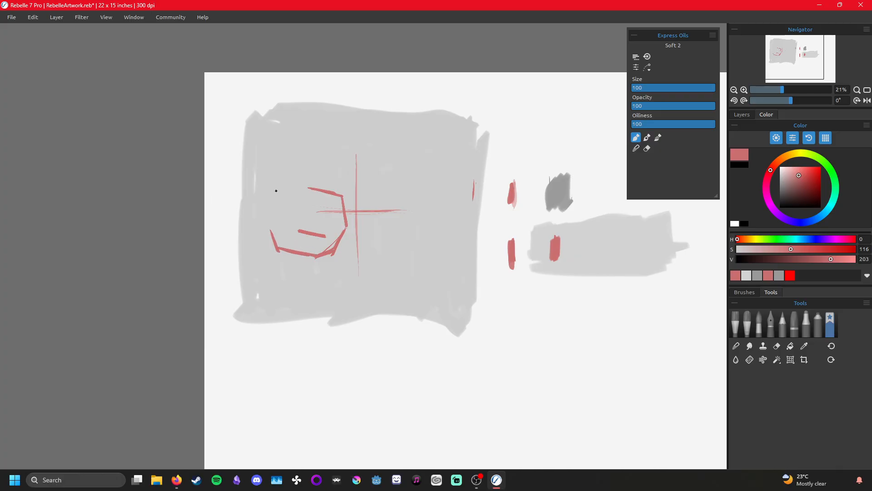
{"action": "left_click_drag", "start_coordinate": [281, 194], "coordinate": [271, 229]}
{"action": "left_click_drag", "start_coordinate": [283, 194], "coordinate": [314, 187]}
{"action": "mouse_move", "coordinate": [273, 226]}
{"action": "left_mouse_down"}
{"action": "mouse_move", "coordinate": [299, 246]}
{"action": "mouse_move", "coordinate": [278, 243]}
{"action": "mouse_move", "coordinate": [271, 229]}
{"action": "mouse_move", "coordinate": [295, 249]}
{"action": "mouse_move", "coordinate": [324, 249]}
{"action": "mouse_move", "coordinate": [281, 224]}
{"action": "mouse_move", "coordinate": [327, 228]}
{"action": "mouse_move", "coordinate": [297, 208]}
{"action": "mouse_move", "coordinate": [300, 194]}
{"action": "mouse_move", "coordinate": [314, 193]}
{"action": "mouse_move", "coordinate": [306, 193]}
{"action": "mouse_move", "coordinate": [337, 198]}
{"action": "mouse_move", "coordinate": [342, 209]}
{"action": "mouse_move", "coordinate": [331, 203]}
{"action": "mouse_move", "coordinate": [330, 216]}
{"action": "mouse_move", "coordinate": [338, 211]}
{"action": "mouse_move", "coordinate": [341, 232]}
{"action": "mouse_move", "coordinate": [329, 247]}
{"action": "mouse_move", "coordinate": [291, 246]}
{"action": "mouse_move", "coordinate": [289, 205]}
{"action": "mouse_move", "coordinate": [276, 229]}
{"action": "mouse_move", "coordinate": [287, 205]}
{"action": "mouse_move", "coordinate": [281, 199]}
{"action": "mouse_move", "coordinate": [306, 195]}
{"action": "mouse_move", "coordinate": [276, 204]}
{"action": "left_mouse_up"}
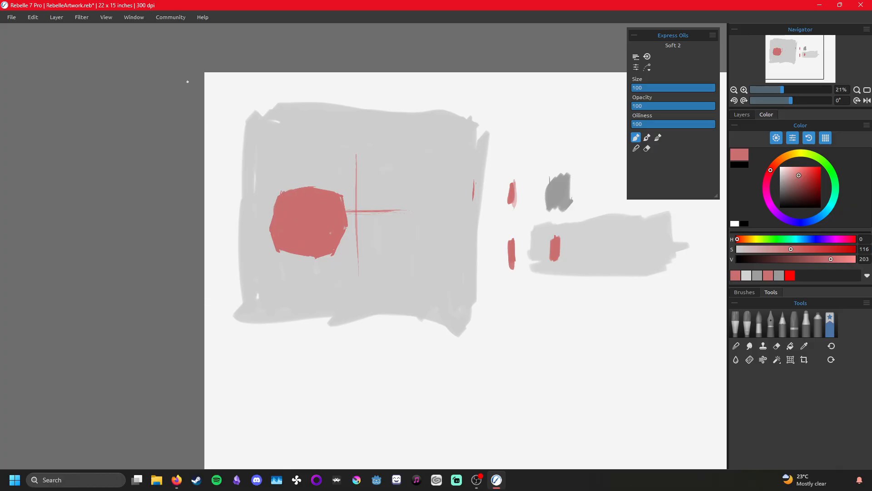
{"action": "key", "text": "alt+Tab"}
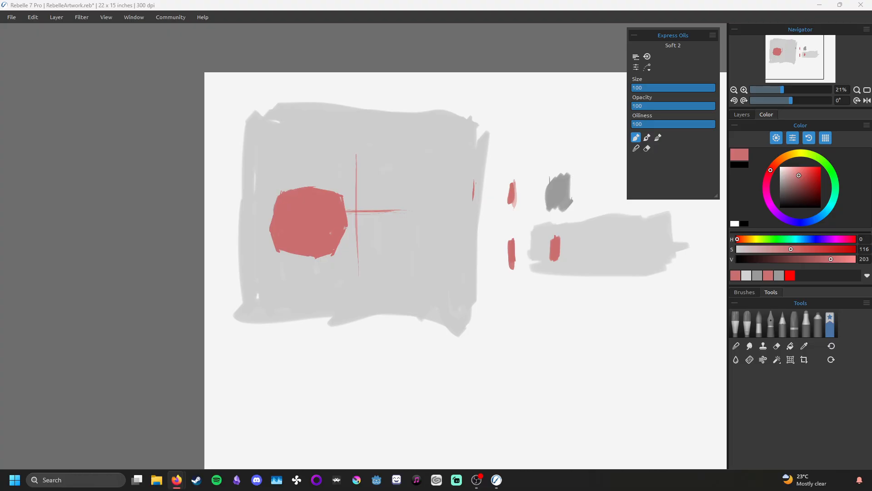
{"action": "key", "text": "alt+Tab"}
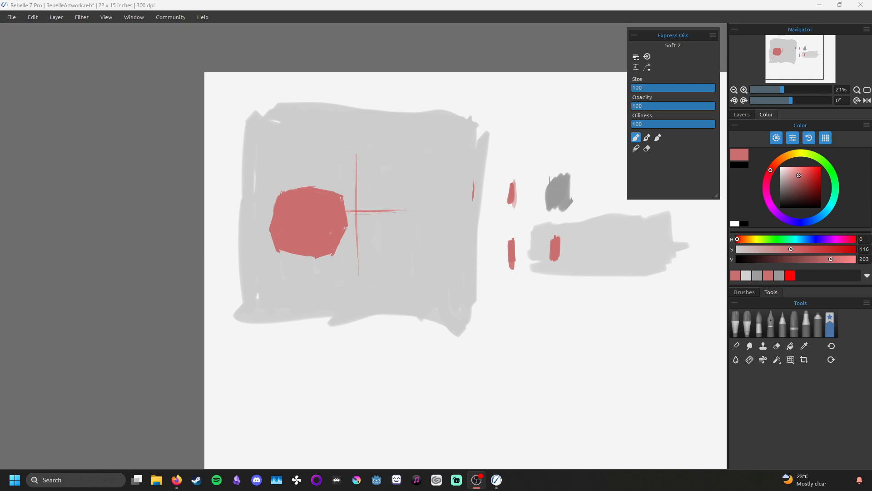
{"action": "key", "text": "alt+Tab"}
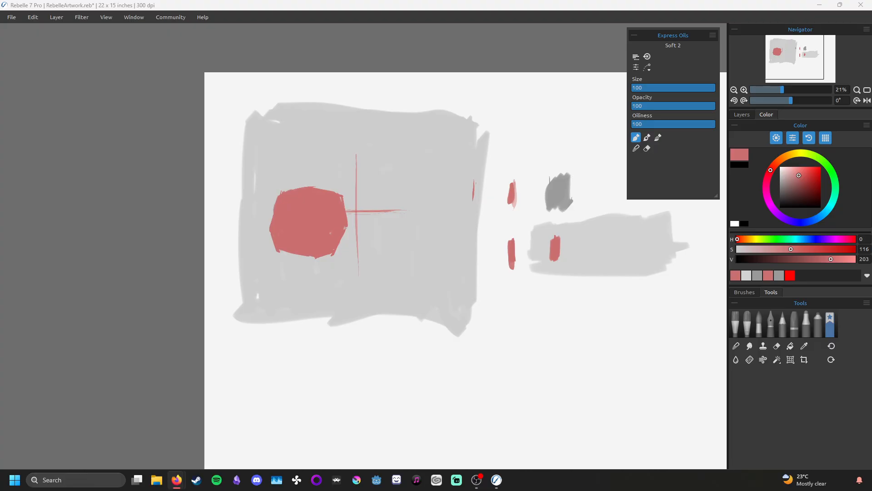
{"action": "key", "text": "alt+Tab"}
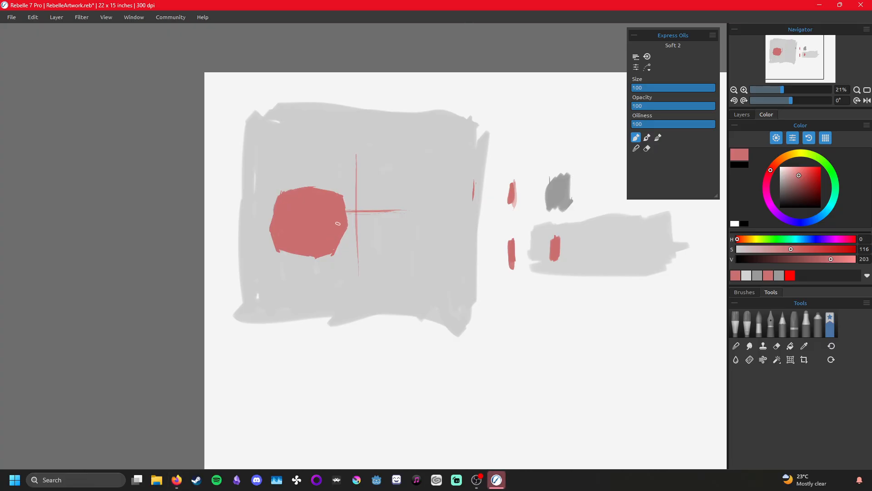
- Tidy the first red shape's edge and paint a second filled muted red round shape to its lower right
{"action": "left_click_drag", "start_coordinate": [270, 227], "coordinate": [282, 194]}
{"action": "mouse_move", "coordinate": [369, 205]}
{"action": "left_mouse_down"}
{"action": "mouse_move", "coordinate": [361, 223]}
{"action": "mouse_move", "coordinate": [392, 201]}
{"action": "mouse_move", "coordinate": [364, 223]}
{"action": "mouse_move", "coordinate": [361, 266]}
{"action": "mouse_move", "coordinate": [358, 226]}
{"action": "mouse_move", "coordinate": [366, 273]}
{"action": "mouse_move", "coordinate": [365, 263]}
{"action": "mouse_move", "coordinate": [378, 276]}
{"action": "mouse_move", "coordinate": [423, 261]}
{"action": "left_mouse_up"}
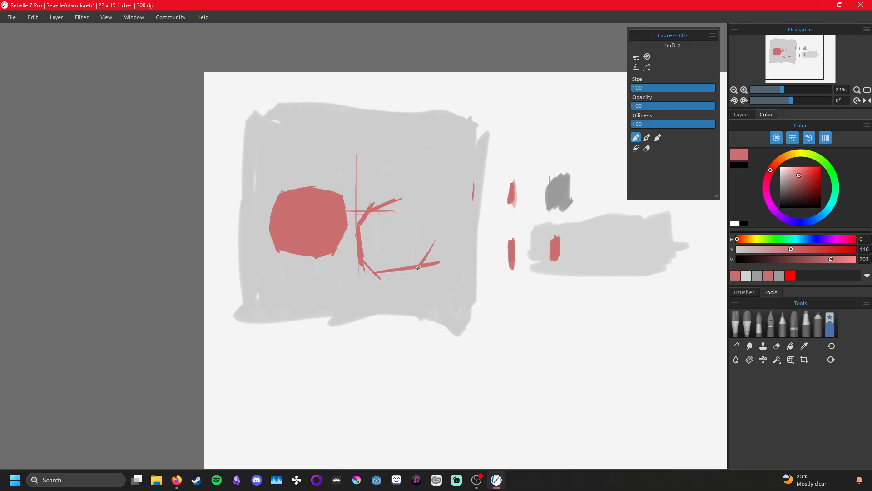
{"action": "mouse_move", "coordinate": [402, 202]}
{"action": "left_mouse_down"}
{"action": "mouse_move", "coordinate": [435, 214]}
{"action": "mouse_move", "coordinate": [396, 205]}
{"action": "mouse_move", "coordinate": [436, 232]}
{"action": "mouse_move", "coordinate": [433, 244]}
{"action": "mouse_move", "coordinate": [437, 233]}
{"action": "left_mouse_up"}
{"action": "mouse_move", "coordinate": [400, 199]}
{"action": "left_mouse_down"}
{"action": "mouse_move", "coordinate": [434, 215]}
{"action": "mouse_move", "coordinate": [402, 200]}
{"action": "mouse_move", "coordinate": [419, 208]}
{"action": "left_mouse_up"}
{"action": "mouse_move", "coordinate": [386, 237]}
{"action": "left_mouse_down"}
{"action": "mouse_move", "coordinate": [360, 227]}
{"action": "mouse_move", "coordinate": [393, 204]}
{"action": "mouse_move", "coordinate": [405, 213]}
{"action": "mouse_move", "coordinate": [398, 222]}
{"action": "mouse_move", "coordinate": [403, 207]}
{"action": "mouse_move", "coordinate": [431, 234]}
{"action": "mouse_move", "coordinate": [417, 261]}
{"action": "mouse_move", "coordinate": [397, 248]}
{"action": "mouse_move", "coordinate": [406, 218]}
{"action": "mouse_move", "coordinate": [392, 225]}
{"action": "mouse_move", "coordinate": [376, 264]}
{"action": "mouse_move", "coordinate": [363, 242]}
{"action": "mouse_move", "coordinate": [378, 268]}
{"action": "mouse_move", "coordinate": [391, 221]}
{"action": "mouse_move", "coordinate": [393, 232]}
{"action": "mouse_move", "coordinate": [369, 246]}
{"action": "mouse_move", "coordinate": [368, 274]}
{"action": "mouse_move", "coordinate": [407, 261]}
{"action": "mouse_move", "coordinate": [399, 265]}
{"action": "mouse_move", "coordinate": [387, 241]}
{"action": "mouse_move", "coordinate": [374, 267]}
{"action": "left_mouse_up"}
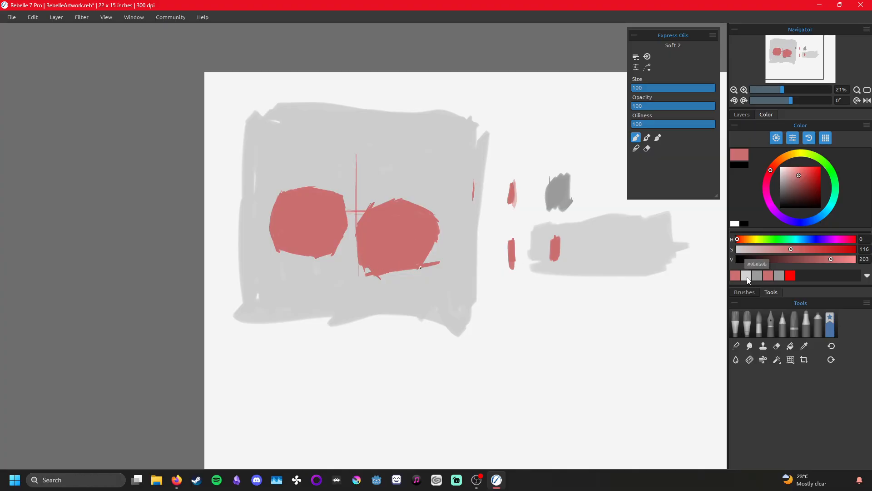
- Trim the edges of the second red shape into a cleaner circle by painting the light background grey around it
{"action": "left_click", "coordinate": [746, 276]}
{"action": "mouse_move", "coordinate": [421, 287]}
{"action": "left_mouse_down"}
{"action": "mouse_move", "coordinate": [422, 268]}
{"action": "mouse_move", "coordinate": [434, 274]}
{"action": "left_mouse_up"}
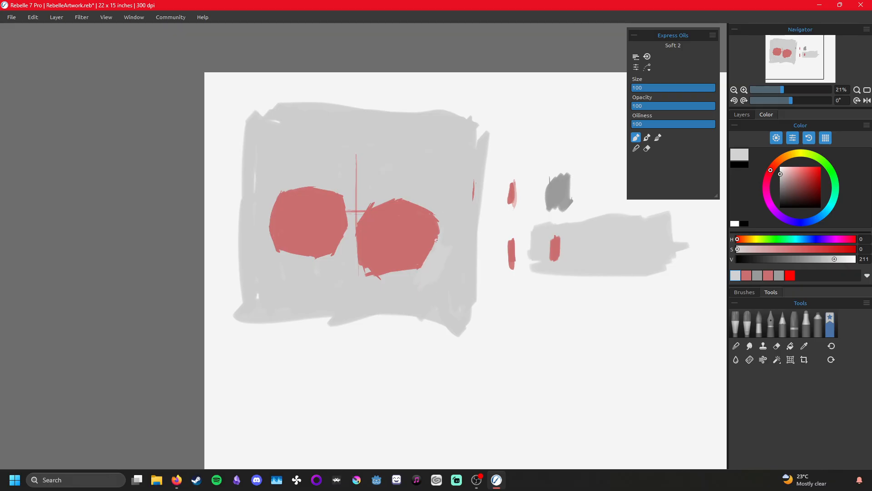
{"action": "mouse_move", "coordinate": [440, 253]}
{"action": "left_mouse_down"}
{"action": "mouse_move", "coordinate": [431, 205]}
{"action": "mouse_move", "coordinate": [443, 255]}
{"action": "left_mouse_up"}
{"action": "mouse_move", "coordinate": [389, 200]}
{"action": "left_mouse_down"}
{"action": "mouse_move", "coordinate": [429, 185]}
{"action": "mouse_move", "coordinate": [379, 196]}
{"action": "mouse_move", "coordinate": [358, 215]}
{"action": "mouse_move", "coordinate": [380, 202]}
{"action": "left_mouse_up"}
{"action": "left_click_drag", "start_coordinate": [366, 208], "coordinate": [359, 219]}
{"action": "mouse_move", "coordinate": [357, 247]}
{"action": "left_mouse_down"}
{"action": "mouse_move", "coordinate": [375, 293]}
{"action": "mouse_move", "coordinate": [365, 276]}
{"action": "mouse_move", "coordinate": [385, 275]}
{"action": "mouse_move", "coordinate": [368, 279]}
{"action": "left_mouse_up"}
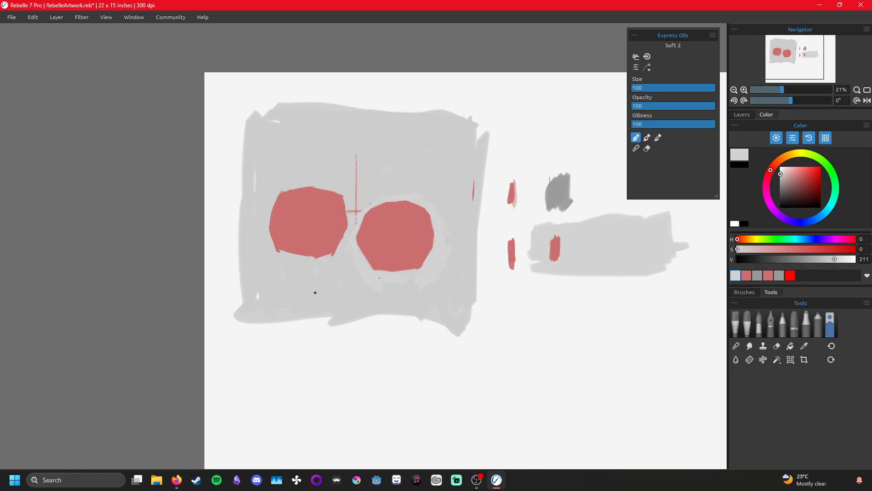
- Choose a darker red (saturation 146, value 175) and add a swatch of it beside the muted red on the grey strip
{"action": "left_click", "coordinate": [748, 277]}
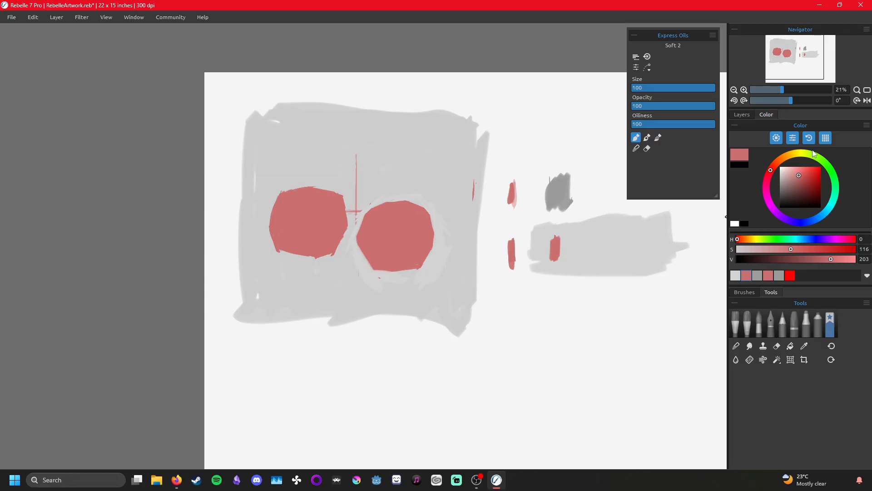
{"action": "left_click", "coordinate": [804, 180]}
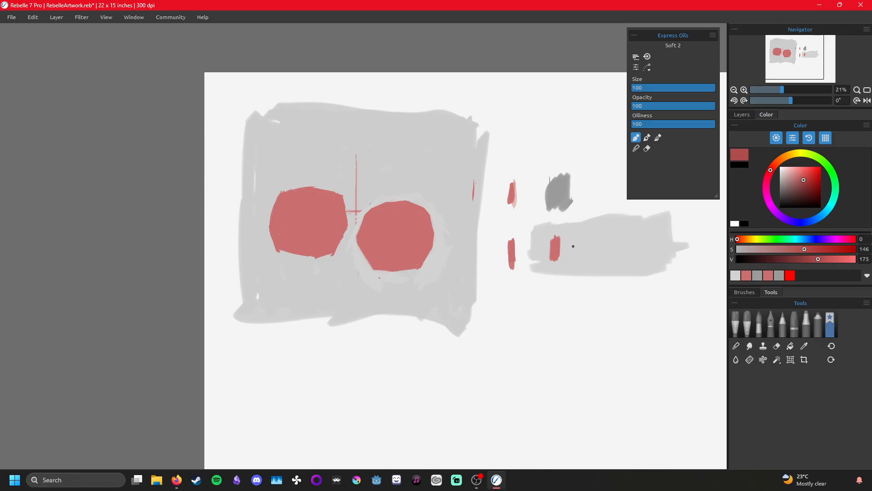
{"action": "left_click_drag", "start_coordinate": [573, 238], "coordinate": [572, 257]}
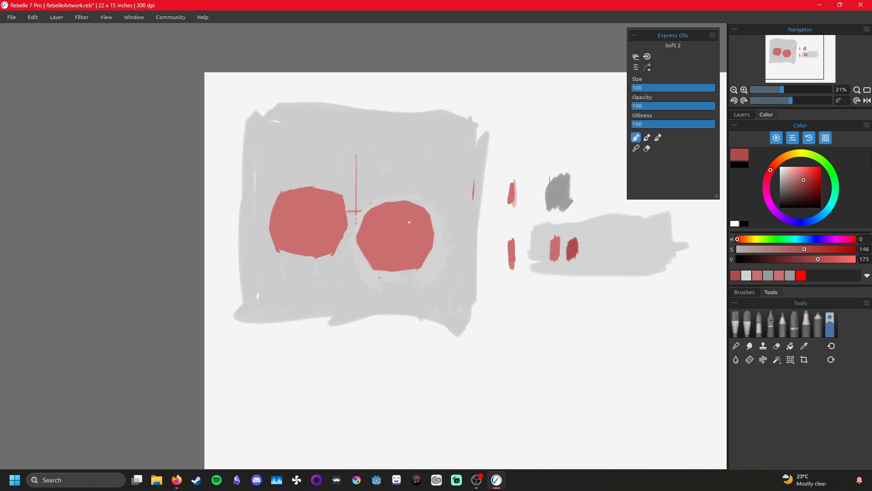
- Shade the second round shape with angular darker red planes, leaving lighter patches on its inner and right areas
{"action": "mouse_move", "coordinate": [392, 226]}
{"action": "left_mouse_down"}
{"action": "mouse_move", "coordinate": [417, 239]}
{"action": "mouse_move", "coordinate": [407, 217]}
{"action": "mouse_move", "coordinate": [423, 234]}
{"action": "left_mouse_up"}
{"action": "left_click_drag", "start_coordinate": [388, 222], "coordinate": [421, 216]}
{"action": "mouse_move", "coordinate": [389, 223]}
{"action": "left_mouse_down"}
{"action": "mouse_move", "coordinate": [394, 257]}
{"action": "mouse_move", "coordinate": [388, 232]}
{"action": "mouse_move", "coordinate": [392, 257]}
{"action": "mouse_move", "coordinate": [386, 252]}
{"action": "mouse_move", "coordinate": [410, 240]}
{"action": "mouse_move", "coordinate": [412, 248]}
{"action": "mouse_move", "coordinate": [392, 247]}
{"action": "mouse_move", "coordinate": [410, 252]}
{"action": "mouse_move", "coordinate": [427, 219]}
{"action": "mouse_move", "coordinate": [417, 252]}
{"action": "mouse_move", "coordinate": [400, 259]}
{"action": "mouse_move", "coordinate": [419, 255]}
{"action": "mouse_move", "coordinate": [428, 237]}
{"action": "mouse_move", "coordinate": [413, 260]}
{"action": "mouse_move", "coordinate": [411, 245]}
{"action": "mouse_move", "coordinate": [417, 255]}
{"action": "mouse_move", "coordinate": [404, 246]}
{"action": "mouse_move", "coordinate": [401, 256]}
{"action": "mouse_move", "coordinate": [390, 235]}
{"action": "mouse_move", "coordinate": [391, 251]}
{"action": "mouse_move", "coordinate": [401, 256]}
{"action": "mouse_move", "coordinate": [404, 239]}
{"action": "mouse_move", "coordinate": [395, 238]}
{"action": "mouse_move", "coordinate": [413, 244]}
{"action": "left_mouse_up"}
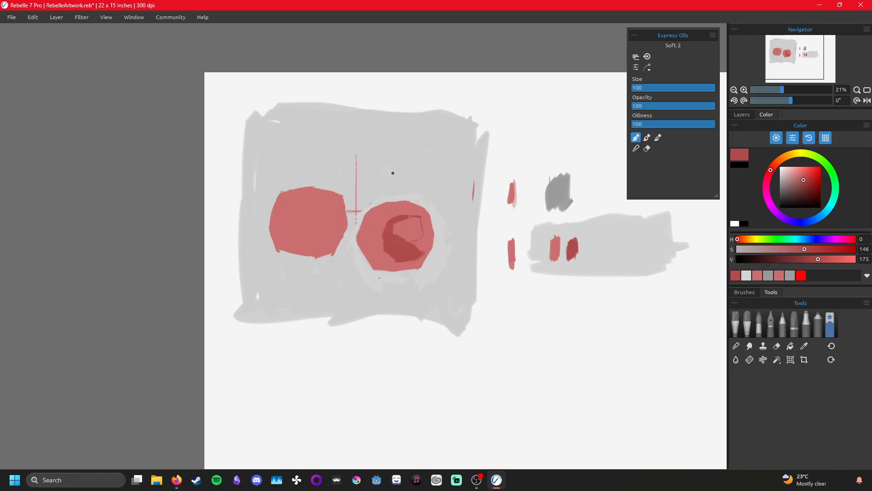
{"action": "mouse_move", "coordinate": [400, 203]}
{"action": "left_mouse_down"}
{"action": "mouse_move", "coordinate": [422, 211]}
{"action": "mouse_move", "coordinate": [408, 201]}
{"action": "left_mouse_up"}
{"action": "mouse_move", "coordinate": [387, 213]}
{"action": "left_mouse_down"}
{"action": "mouse_move", "coordinate": [395, 211]}
{"action": "mouse_move", "coordinate": [369, 212]}
{"action": "mouse_move", "coordinate": [359, 239]}
{"action": "mouse_move", "coordinate": [362, 251]}
{"action": "mouse_move", "coordinate": [384, 255]}
{"action": "mouse_move", "coordinate": [363, 239]}
{"action": "left_mouse_up"}
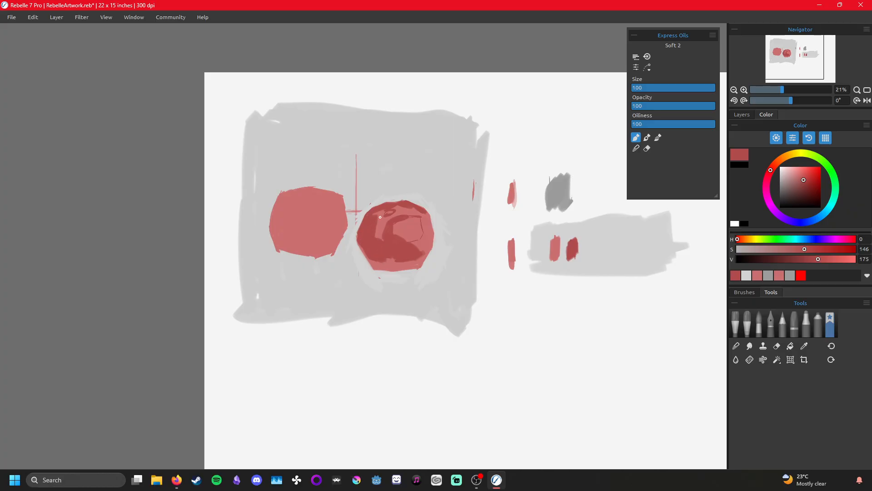
{"action": "left_click_drag", "start_coordinate": [380, 211], "coordinate": [400, 203]}
{"action": "mouse_move", "coordinate": [381, 262]}
{"action": "left_mouse_down"}
{"action": "mouse_move", "coordinate": [369, 260]}
{"action": "mouse_move", "coordinate": [390, 268]}
{"action": "left_mouse_up"}
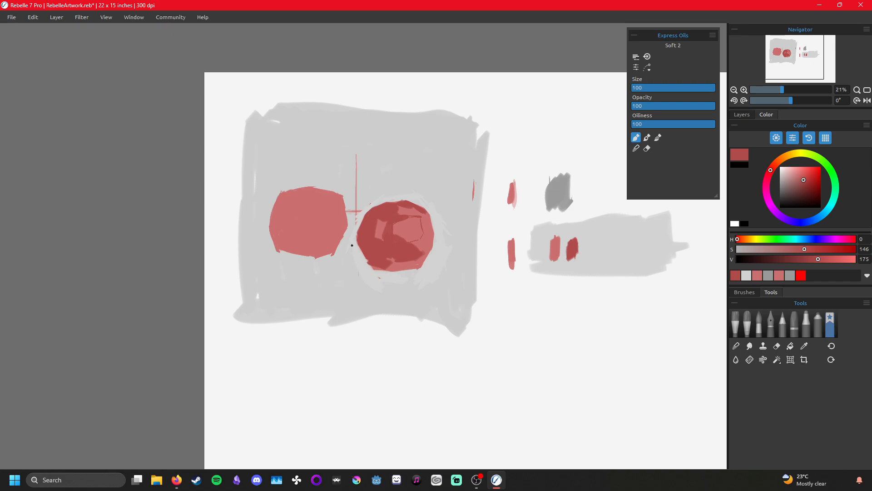
{"action": "mouse_move", "coordinate": [387, 257]}
{"action": "left_mouse_down"}
{"action": "mouse_move", "coordinate": [419, 262]}
{"action": "mouse_move", "coordinate": [394, 268]}
{"action": "mouse_move", "coordinate": [384, 256]}
{"action": "left_mouse_up"}
- Block in darker red shadow planes along the left and lower sides of the first round shape
{"action": "mouse_move", "coordinate": [314, 223]}
{"action": "left_mouse_down"}
{"action": "mouse_move", "coordinate": [315, 242]}
{"action": "mouse_move", "coordinate": [286, 214]}
{"action": "mouse_move", "coordinate": [299, 205]}
{"action": "mouse_move", "coordinate": [287, 196]}
{"action": "mouse_move", "coordinate": [304, 195]}
{"action": "mouse_move", "coordinate": [294, 191]}
{"action": "mouse_move", "coordinate": [271, 222]}
{"action": "mouse_move", "coordinate": [279, 203]}
{"action": "mouse_move", "coordinate": [275, 239]}
{"action": "left_mouse_up"}
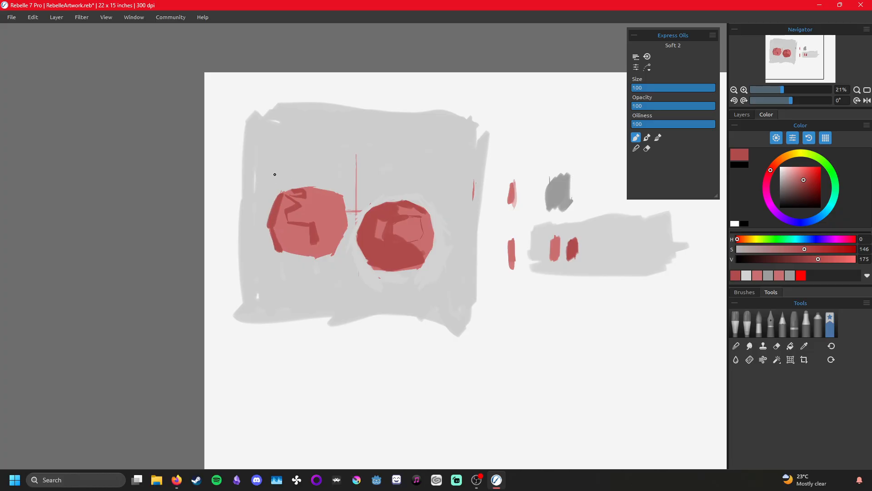
{"action": "mouse_move", "coordinate": [277, 247]}
{"action": "left_mouse_down"}
{"action": "mouse_move", "coordinate": [303, 256]}
{"action": "mouse_move", "coordinate": [276, 240]}
{"action": "mouse_move", "coordinate": [298, 246]}
{"action": "mouse_move", "coordinate": [287, 228]}
{"action": "mouse_move", "coordinate": [307, 228]}
{"action": "mouse_move", "coordinate": [302, 244]}
{"action": "mouse_move", "coordinate": [279, 236]}
{"action": "mouse_move", "coordinate": [299, 246]}
{"action": "left_mouse_up"}
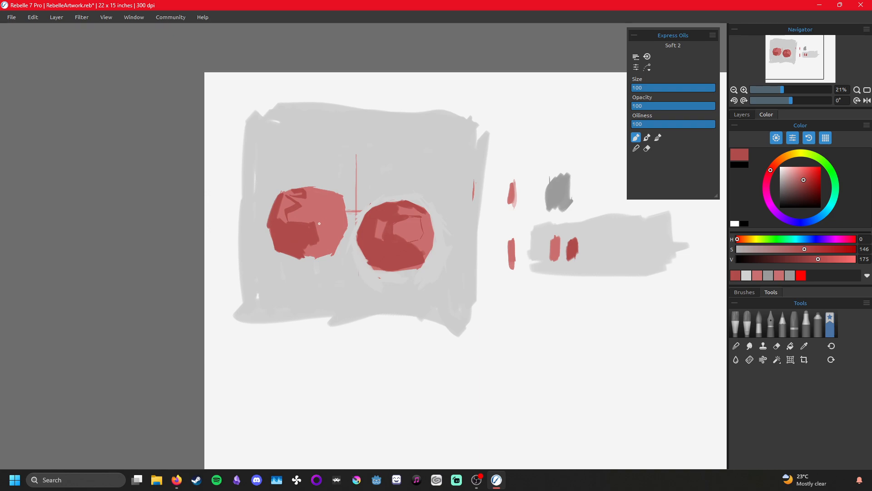
{"action": "mouse_move", "coordinate": [314, 244]}
{"action": "left_mouse_down"}
{"action": "mouse_move", "coordinate": [302, 258]}
{"action": "mouse_move", "coordinate": [314, 237]}
{"action": "mouse_move", "coordinate": [310, 248]}
{"action": "mouse_move", "coordinate": [327, 245]}
{"action": "mouse_move", "coordinate": [316, 250]}
{"action": "mouse_move", "coordinate": [340, 234]}
{"action": "mouse_move", "coordinate": [322, 251]}
{"action": "left_mouse_up"}
{"action": "mouse_move", "coordinate": [335, 237]}
{"action": "left_mouse_down"}
{"action": "mouse_move", "coordinate": [346, 223]}
{"action": "mouse_move", "coordinate": [344, 234]}
{"action": "left_mouse_up"}
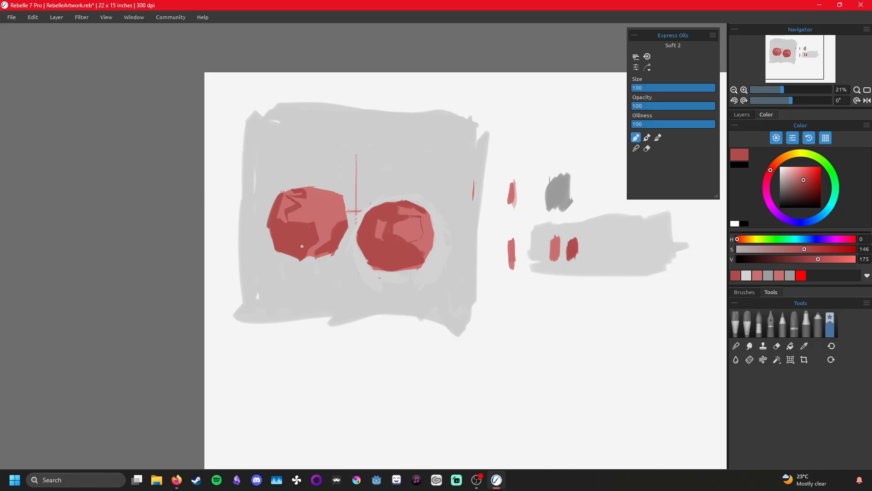
{"action": "left_click_drag", "start_coordinate": [311, 218], "coordinate": [312, 230]}
{"action": "left_click_drag", "start_coordinate": [301, 255], "coordinate": [303, 259]}
- Undo a stray stroke and extend the darker red along the upper and right edge of the first round shape
{"action": "mouse_move", "coordinate": [334, 196]}
{"action": "left_mouse_down"}
{"action": "mouse_move", "coordinate": [343, 207]}
{"action": "mouse_move", "coordinate": [323, 186]}
{"action": "mouse_move", "coordinate": [306, 193]}
{"action": "left_mouse_up"}
{"action": "key", "text": "ctrl+z"}
{"action": "left_click_drag", "start_coordinate": [305, 188], "coordinate": [344, 203]}
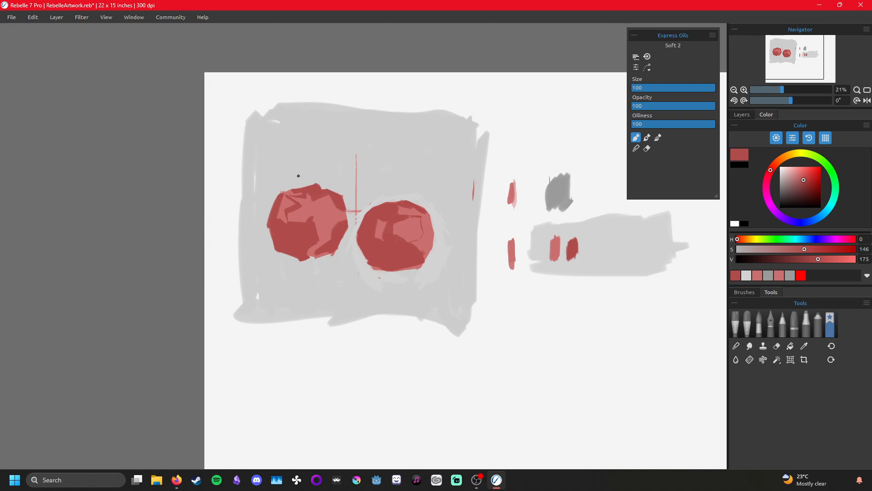
{"action": "mouse_move", "coordinate": [314, 186]}
{"action": "left_mouse_down"}
{"action": "mouse_move", "coordinate": [292, 188]}
{"action": "mouse_move", "coordinate": [315, 185]}
{"action": "left_mouse_up"}
- Draw a small black cross below the grey square and surround it with rounded strokes in dark grey, value 86
{"action": "left_click_drag", "start_coordinate": [497, 195], "coordinate": [483, 170]}
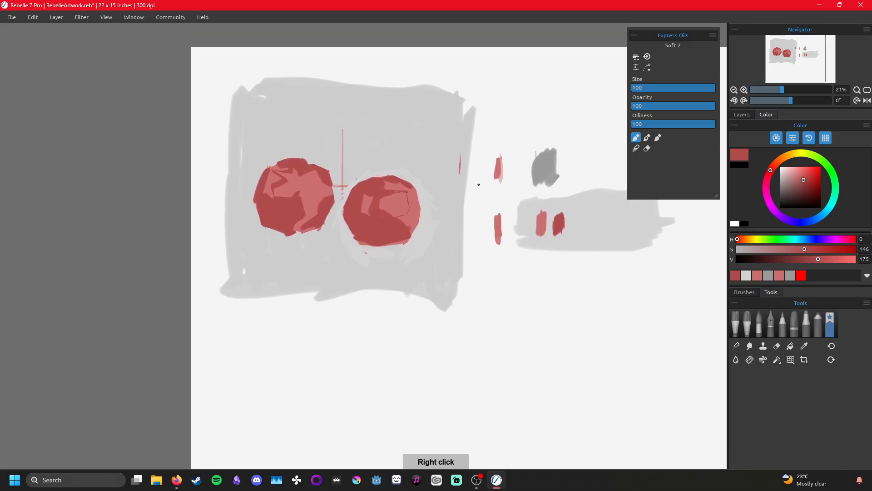
{"action": "left_click", "coordinate": [780, 207]}
{"action": "left_click_drag", "start_coordinate": [512, 253], "coordinate": [516, 163]}
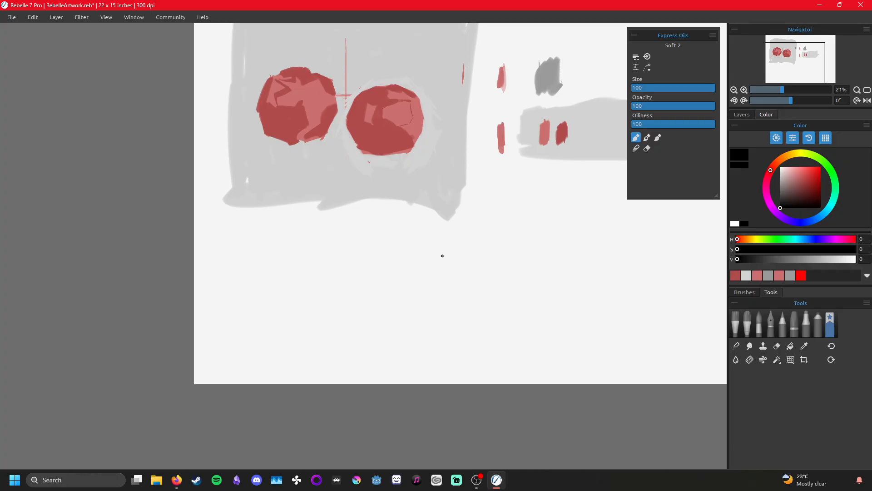
{"action": "mouse_move", "coordinate": [444, 241]}
{"action": "left_mouse_down"}
{"action": "mouse_move", "coordinate": [447, 279]}
{"action": "mouse_move", "coordinate": [447, 255]}
{"action": "mouse_move", "coordinate": [473, 253]}
{"action": "left_mouse_up"}
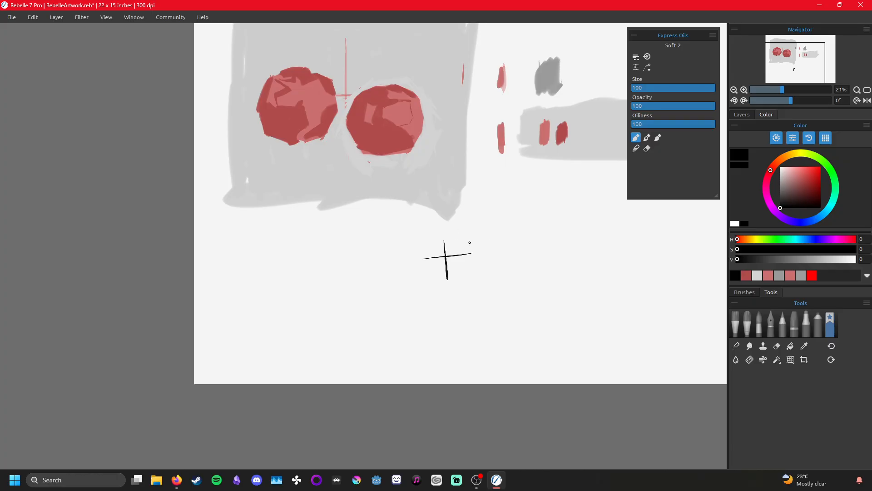
{"action": "left_click", "coordinate": [780, 194]}
{"action": "mouse_move", "coordinate": [447, 280]}
{"action": "left_mouse_down"}
{"action": "mouse_move", "coordinate": [444, 245]}
{"action": "mouse_move", "coordinate": [475, 255]}
{"action": "mouse_move", "coordinate": [426, 256]}
{"action": "mouse_move", "coordinate": [477, 258]}
{"action": "mouse_move", "coordinate": [456, 279]}
{"action": "mouse_move", "coordinate": [464, 270]}
{"action": "left_mouse_up"}
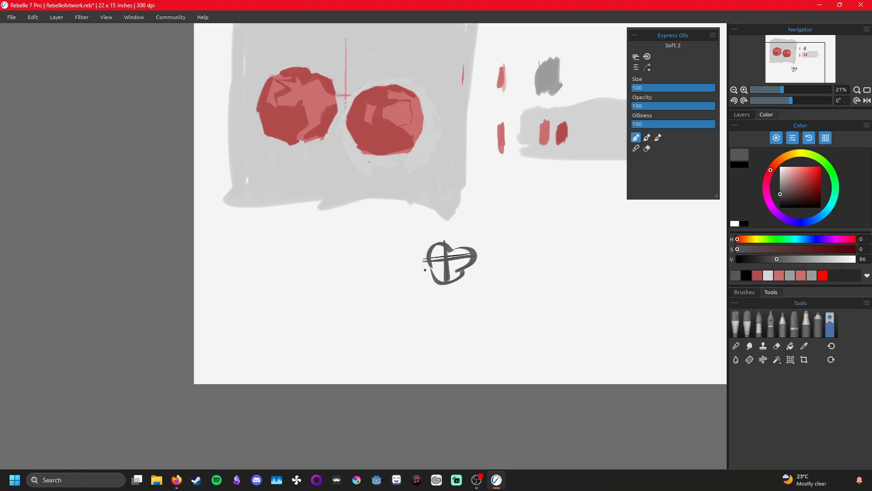
- Sketch a dark grey square right of the cross, cut its corners diagonally and thicken a curved line over its top
{"action": "left_click_drag", "start_coordinate": [528, 200], "coordinate": [446, 212]}
{"action": "mouse_move", "coordinate": [435, 271]}
{"action": "left_mouse_down"}
{"action": "mouse_move", "coordinate": [448, 220]}
{"action": "mouse_move", "coordinate": [490, 246]}
{"action": "mouse_move", "coordinate": [495, 222]}
{"action": "mouse_move", "coordinate": [495, 271]}
{"action": "left_mouse_up"}
{"action": "mouse_move", "coordinate": [442, 272]}
{"action": "left_mouse_down"}
{"action": "mouse_move", "coordinate": [490, 268]}
{"action": "mouse_move", "coordinate": [478, 267]}
{"action": "mouse_move", "coordinate": [494, 246]}
{"action": "mouse_move", "coordinate": [480, 218]}
{"action": "mouse_move", "coordinate": [440, 223]}
{"action": "mouse_move", "coordinate": [451, 273]}
{"action": "left_mouse_up"}
{"action": "mouse_move", "coordinate": [436, 242]}
{"action": "left_mouse_down"}
{"action": "mouse_move", "coordinate": [454, 212]}
{"action": "mouse_move", "coordinate": [495, 232]}
{"action": "mouse_move", "coordinate": [481, 211]}
{"action": "mouse_move", "coordinate": [494, 213]}
{"action": "left_mouse_up"}
{"action": "left_click_drag", "start_coordinate": [440, 219], "coordinate": [432, 234]}
- Sketch a tilted see-through cube in dark grey lines to the lower right of the square
{"action": "left_click_drag", "start_coordinate": [557, 203], "coordinate": [452, 199]}
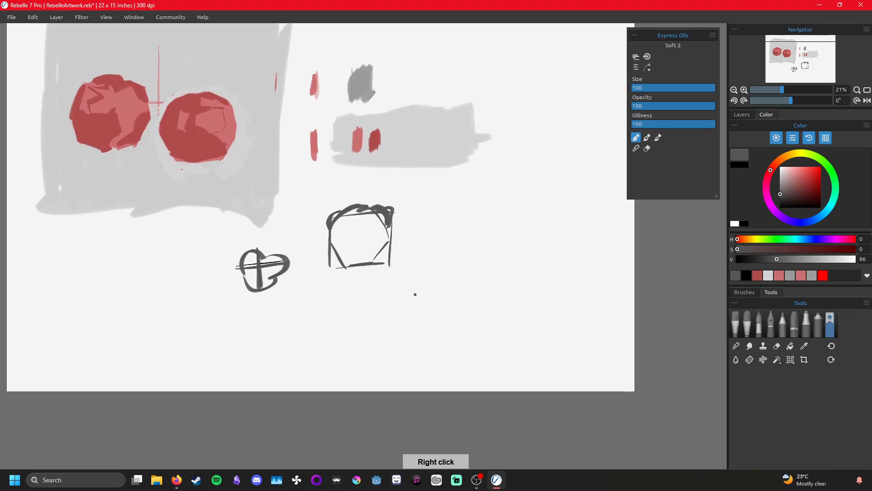
{"action": "left_click_drag", "start_coordinate": [412, 259], "coordinate": [415, 292]}
{"action": "left_click_drag", "start_coordinate": [409, 256], "coordinate": [455, 238]}
{"action": "left_click_drag", "start_coordinate": [414, 291], "coordinate": [458, 278]}
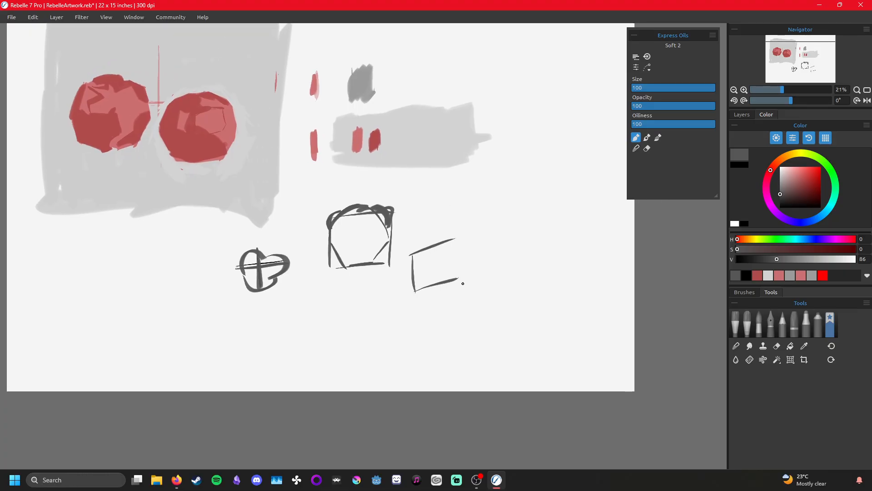
{"action": "left_click_drag", "start_coordinate": [542, 189], "coordinate": [543, 212]}
{"action": "mouse_move", "coordinate": [454, 239]}
{"action": "left_mouse_down"}
{"action": "mouse_move", "coordinate": [458, 275]}
{"action": "mouse_move", "coordinate": [479, 304]}
{"action": "mouse_move", "coordinate": [474, 270]}
{"action": "mouse_move", "coordinate": [478, 304]}
{"action": "mouse_move", "coordinate": [435, 315]}
{"action": "left_mouse_up"}
{"action": "mouse_move", "coordinate": [413, 257]}
{"action": "left_mouse_down"}
{"action": "mouse_move", "coordinate": [437, 291]}
{"action": "mouse_move", "coordinate": [438, 315]}
{"action": "left_mouse_up"}
{"action": "mouse_move", "coordinate": [439, 282]}
{"action": "left_mouse_down"}
{"action": "mouse_move", "coordinate": [472, 272]}
{"action": "mouse_move", "coordinate": [434, 288]}
{"action": "left_mouse_up"}
{"action": "mouse_move", "coordinate": [439, 319]}
{"action": "left_mouse_down"}
{"action": "mouse_move", "coordinate": [437, 283]}
{"action": "mouse_move", "coordinate": [417, 290]}
{"action": "left_mouse_up"}
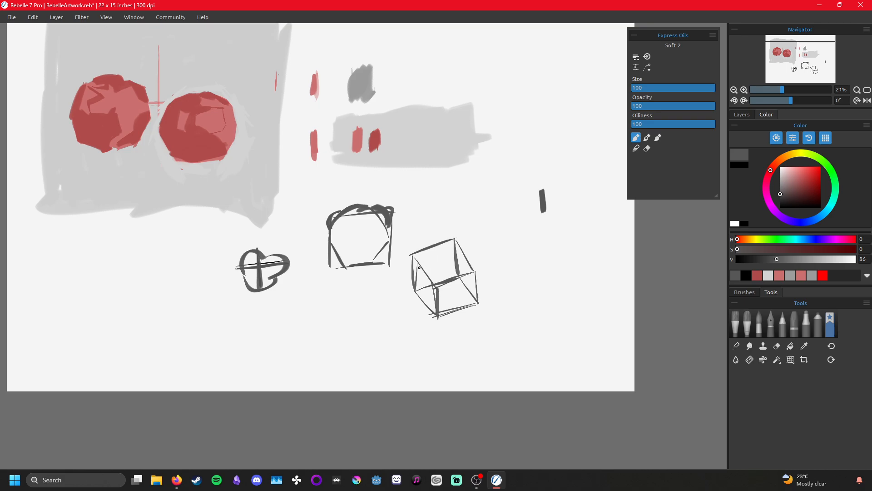
- Reinforce the cube's edges and fill its inside with thick overlapping round strokes
{"action": "left_click_drag", "start_coordinate": [416, 260], "coordinate": [458, 239]}
{"action": "mouse_move", "coordinate": [454, 289]}
{"action": "left_mouse_down"}
{"action": "mouse_move", "coordinate": [464, 280]}
{"action": "mouse_move", "coordinate": [472, 299]}
{"action": "mouse_move", "coordinate": [452, 303]}
{"action": "mouse_move", "coordinate": [441, 294]}
{"action": "mouse_move", "coordinate": [457, 262]}
{"action": "left_mouse_up"}
{"action": "mouse_move", "coordinate": [456, 298]}
{"action": "left_mouse_down"}
{"action": "mouse_move", "coordinate": [445, 278]}
{"action": "mouse_move", "coordinate": [463, 288]}
{"action": "mouse_move", "coordinate": [459, 267]}
{"action": "mouse_move", "coordinate": [427, 283]}
{"action": "mouse_move", "coordinate": [438, 267]}
{"action": "mouse_move", "coordinate": [442, 279]}
{"action": "mouse_move", "coordinate": [428, 291]}
{"action": "mouse_move", "coordinate": [436, 265]}
{"action": "left_mouse_up"}
{"action": "mouse_move", "coordinate": [444, 261]}
{"action": "left_mouse_down"}
{"action": "mouse_move", "coordinate": [468, 265]}
{"action": "mouse_move", "coordinate": [469, 282]}
{"action": "mouse_move", "coordinate": [451, 284]}
{"action": "mouse_move", "coordinate": [447, 295]}
{"action": "mouse_move", "coordinate": [441, 288]}
{"action": "mouse_move", "coordinate": [450, 271]}
{"action": "mouse_move", "coordinate": [469, 277]}
{"action": "mouse_move", "coordinate": [469, 292]}
{"action": "mouse_move", "coordinate": [454, 293]}
{"action": "mouse_move", "coordinate": [444, 267]}
{"action": "mouse_move", "coordinate": [461, 302]}
{"action": "mouse_move", "coordinate": [452, 301]}
{"action": "mouse_move", "coordinate": [445, 275]}
{"action": "mouse_move", "coordinate": [473, 288]}
{"action": "mouse_move", "coordinate": [470, 278]}
{"action": "mouse_move", "coordinate": [433, 290]}
{"action": "mouse_move", "coordinate": [424, 273]}
{"action": "mouse_move", "coordinate": [444, 267]}
{"action": "mouse_move", "coordinate": [442, 258]}
{"action": "mouse_move", "coordinate": [442, 265]}
{"action": "mouse_move", "coordinate": [466, 254]}
{"action": "mouse_move", "coordinate": [473, 276]}
{"action": "left_mouse_up"}
- Draw a cluster of three overlapping loops in the empty upper right area of the canvas
{"action": "left_click_drag", "start_coordinate": [557, 189], "coordinate": [546, 169]}
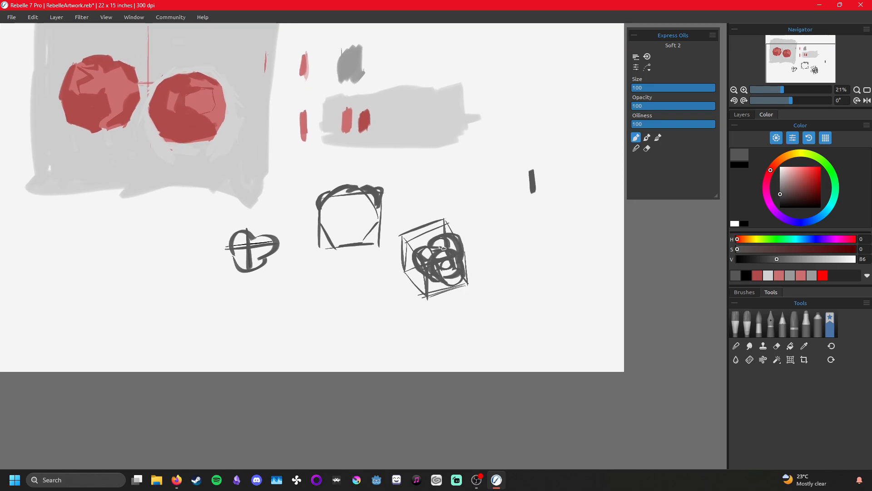
{"action": "left_click_drag", "start_coordinate": [522, 197], "coordinate": [420, 292]}
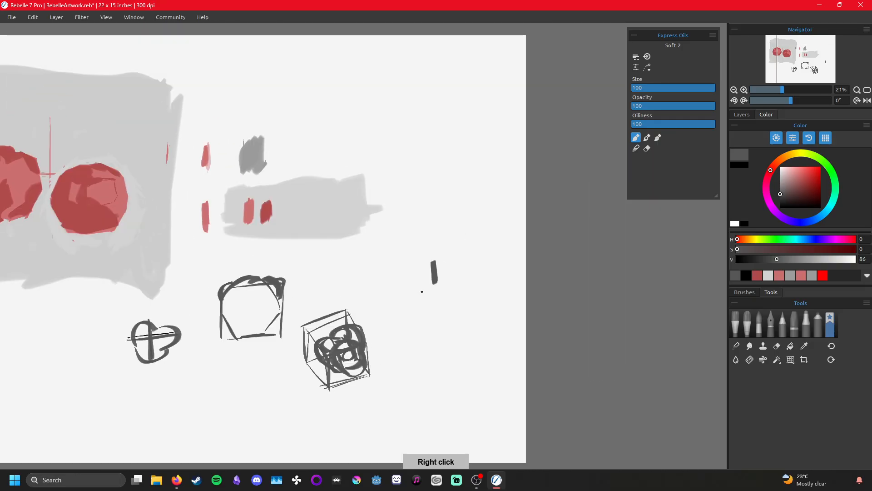
{"action": "mouse_move", "coordinate": [420, 129]}
{"action": "left_mouse_down"}
{"action": "mouse_move", "coordinate": [438, 178]}
{"action": "mouse_move", "coordinate": [404, 146]}
{"action": "left_mouse_up"}
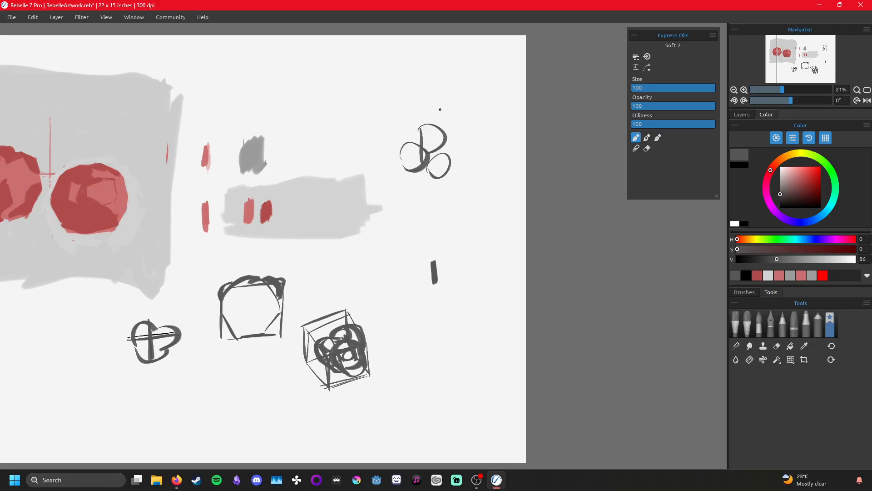
- Sketch simple forms below the loops: a small rounded cup shape, a cone and a tilted tapered cylinder
{"action": "left_click_drag", "start_coordinate": [440, 109], "coordinate": [499, 91]}
{"action": "left_click", "coordinate": [461, 233]}
{"action": "mouse_move", "coordinate": [456, 236]}
{"action": "left_mouse_down"}
{"action": "mouse_move", "coordinate": [443, 210]}
{"action": "mouse_move", "coordinate": [460, 201]}
{"action": "mouse_move", "coordinate": [468, 226]}
{"action": "mouse_move", "coordinate": [450, 205]}
{"action": "mouse_move", "coordinate": [465, 232]}
{"action": "mouse_move", "coordinate": [473, 218]}
{"action": "mouse_move", "coordinate": [466, 233]}
{"action": "mouse_move", "coordinate": [480, 200]}
{"action": "mouse_move", "coordinate": [490, 239]}
{"action": "mouse_move", "coordinate": [467, 151]}
{"action": "mouse_move", "coordinate": [474, 174]}
{"action": "mouse_move", "coordinate": [452, 224]}
{"action": "left_mouse_up"}
{"action": "mouse_move", "coordinate": [486, 177]}
{"action": "left_mouse_down"}
{"action": "mouse_move", "coordinate": [484, 214]}
{"action": "mouse_move", "coordinate": [459, 211]}
{"action": "mouse_move", "coordinate": [495, 225]}
{"action": "mouse_move", "coordinate": [467, 204]}
{"action": "mouse_move", "coordinate": [456, 219]}
{"action": "mouse_move", "coordinate": [489, 219]}
{"action": "left_mouse_up"}
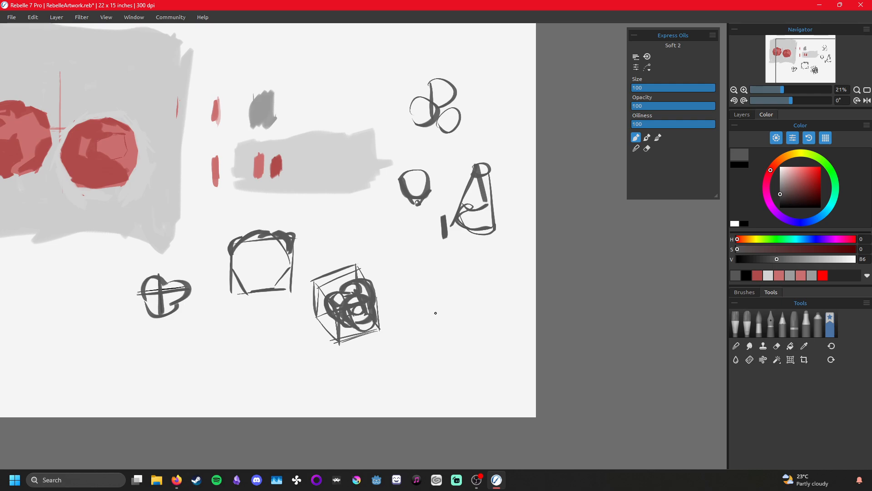
{"action": "mouse_move", "coordinate": [441, 257]}
{"action": "left_mouse_down"}
{"action": "mouse_move", "coordinate": [433, 307]}
{"action": "mouse_move", "coordinate": [475, 276]}
{"action": "mouse_move", "coordinate": [439, 260]}
{"action": "mouse_move", "coordinate": [458, 275]}
{"action": "mouse_move", "coordinate": [456, 249]}
{"action": "mouse_move", "coordinate": [475, 277]}
{"action": "mouse_move", "coordinate": [459, 268]}
{"action": "mouse_move", "coordinate": [468, 265]}
{"action": "left_mouse_up"}
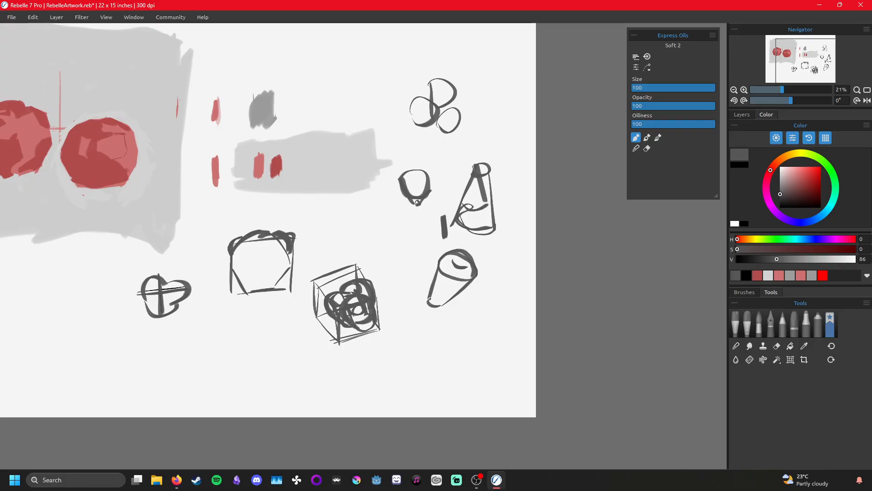
- Rework the tapered cylinder with heavy overlapping round strokes into a large solid dark grey mass
{"action": "mouse_move", "coordinate": [429, 298]}
{"action": "left_mouse_down"}
{"action": "mouse_move", "coordinate": [446, 251]}
{"action": "mouse_move", "coordinate": [467, 253]}
{"action": "mouse_move", "coordinate": [475, 276]}
{"action": "mouse_move", "coordinate": [432, 298]}
{"action": "left_mouse_up"}
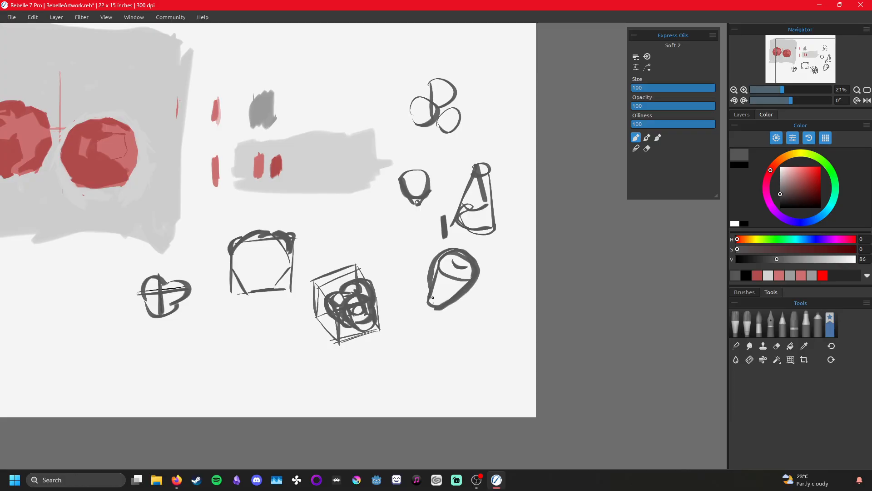
{"action": "mouse_move", "coordinate": [425, 302]}
{"action": "left_mouse_down"}
{"action": "mouse_move", "coordinate": [405, 276]}
{"action": "mouse_move", "coordinate": [412, 260]}
{"action": "mouse_move", "coordinate": [435, 255]}
{"action": "mouse_move", "coordinate": [413, 290]}
{"action": "mouse_move", "coordinate": [438, 289]}
{"action": "mouse_move", "coordinate": [427, 315]}
{"action": "mouse_move", "coordinate": [439, 316]}
{"action": "mouse_move", "coordinate": [430, 297]}
{"action": "mouse_move", "coordinate": [434, 309]}
{"action": "mouse_move", "coordinate": [426, 312]}
{"action": "mouse_move", "coordinate": [431, 289]}
{"action": "mouse_move", "coordinate": [454, 287]}
{"action": "mouse_move", "coordinate": [457, 309]}
{"action": "mouse_move", "coordinate": [430, 315]}
{"action": "mouse_move", "coordinate": [435, 283]}
{"action": "mouse_move", "coordinate": [458, 291]}
{"action": "mouse_move", "coordinate": [452, 318]}
{"action": "left_mouse_up"}
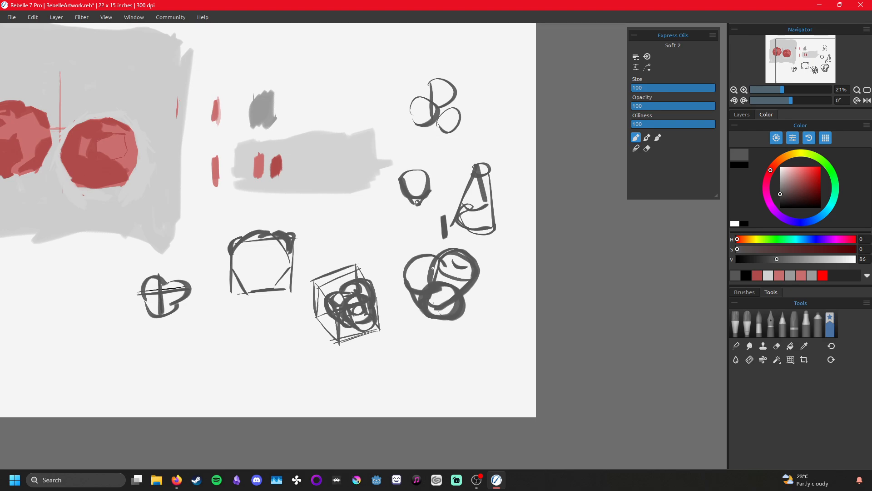
{"action": "left_click_drag", "start_coordinate": [499, 275], "coordinate": [455, 306]}
{"action": "left_click_drag", "start_coordinate": [455, 277], "coordinate": [478, 263]}
{"action": "mouse_move", "coordinate": [400, 313]}
{"action": "left_mouse_down"}
{"action": "mouse_move", "coordinate": [432, 269]}
{"action": "mouse_move", "coordinate": [422, 291]}
{"action": "mouse_move", "coordinate": [372, 273]}
{"action": "mouse_move", "coordinate": [436, 227]}
{"action": "mouse_move", "coordinate": [443, 256]}
{"action": "mouse_move", "coordinate": [359, 304]}
{"action": "left_mouse_up"}
- Add two darker red swatches, with values 135 and 107 at saturation 146, beside the reds on the grey strip
{"action": "mouse_move", "coordinate": [204, 242]}
{"action": "left_mouse_down"}
{"action": "mouse_move", "coordinate": [284, 209]}
{"action": "mouse_move", "coordinate": [449, 261]}
{"action": "mouse_move", "coordinate": [544, 266]}
{"action": "left_mouse_up"}
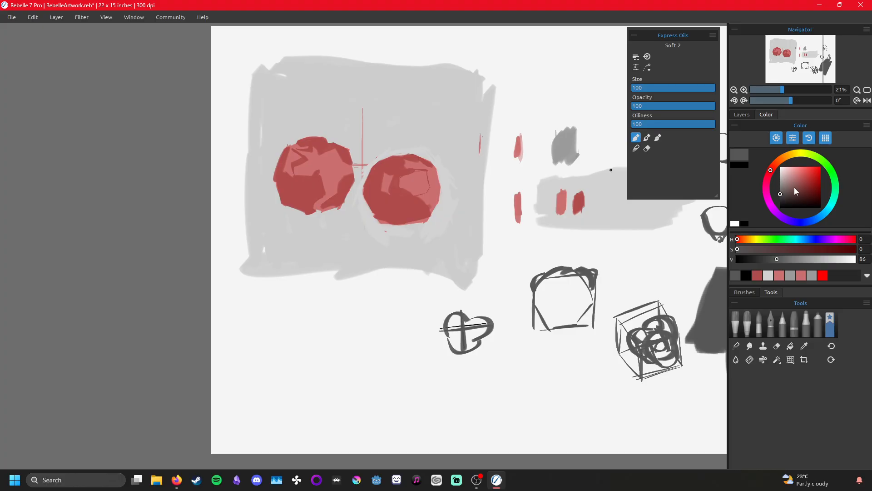
{"action": "left_click", "coordinate": [757, 275]}
{"action": "mouse_move", "coordinate": [519, 293]}
{"action": "left_mouse_down"}
{"action": "mouse_move", "coordinate": [594, 364]}
{"action": "mouse_move", "coordinate": [584, 328]}
{"action": "left_mouse_up"}
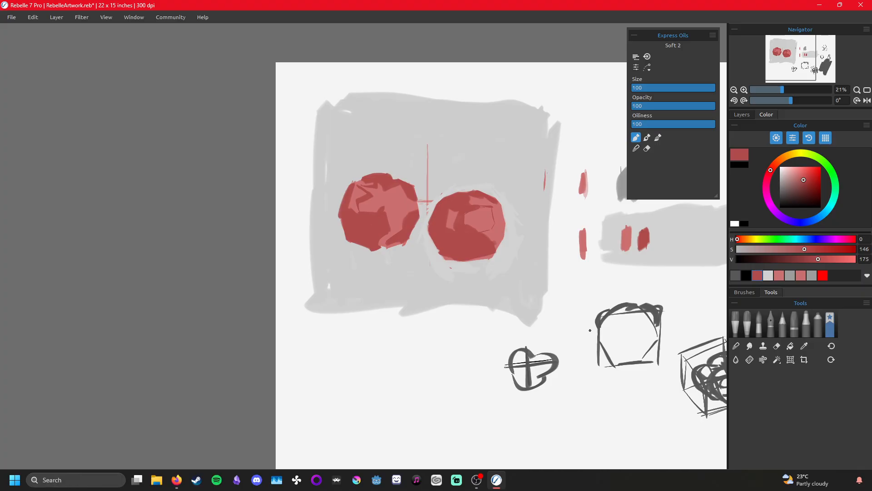
{"action": "left_click", "coordinate": [799, 260]}
{"action": "left_click_drag", "start_coordinate": [664, 237], "coordinate": [664, 249]}
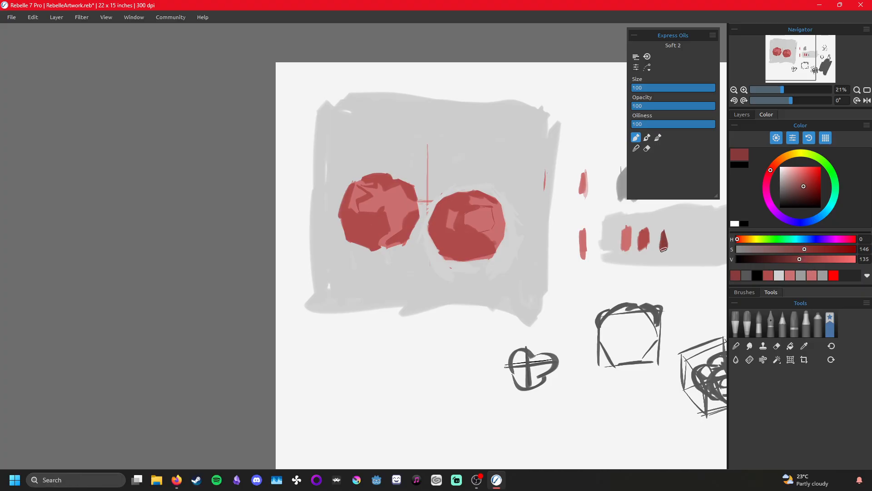
{"action": "left_click", "coordinate": [788, 259]}
{"action": "left_click_drag", "start_coordinate": [680, 233], "coordinate": [679, 247]}
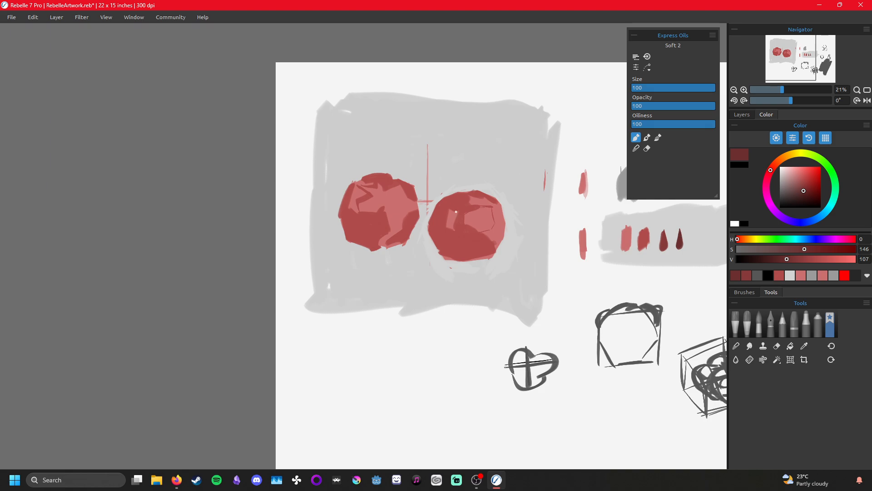
- Paint dark red accents along the right tomato's upper rim and around its stem dip
{"action": "left_click_drag", "start_coordinate": [460, 208], "coordinate": [450, 220]}
{"action": "left_click_drag", "start_coordinate": [450, 203], "coordinate": [440, 207]}
{"action": "mouse_move", "coordinate": [459, 199]}
{"action": "left_mouse_down"}
{"action": "mouse_move", "coordinate": [483, 194]}
{"action": "mouse_move", "coordinate": [464, 195]}
{"action": "left_mouse_up"}
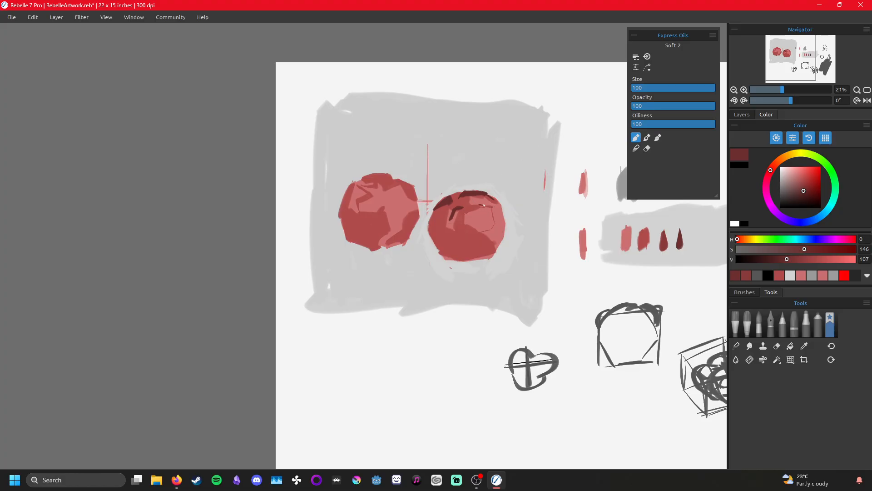
{"action": "left_click_drag", "start_coordinate": [477, 203], "coordinate": [494, 218]}
- Paint dark red planes along the left tomato's outer edges and small accents around its top dip
{"action": "left_click_drag", "start_coordinate": [399, 235], "coordinate": [406, 239]}
{"action": "left_click_drag", "start_coordinate": [405, 188], "coordinate": [400, 180]}
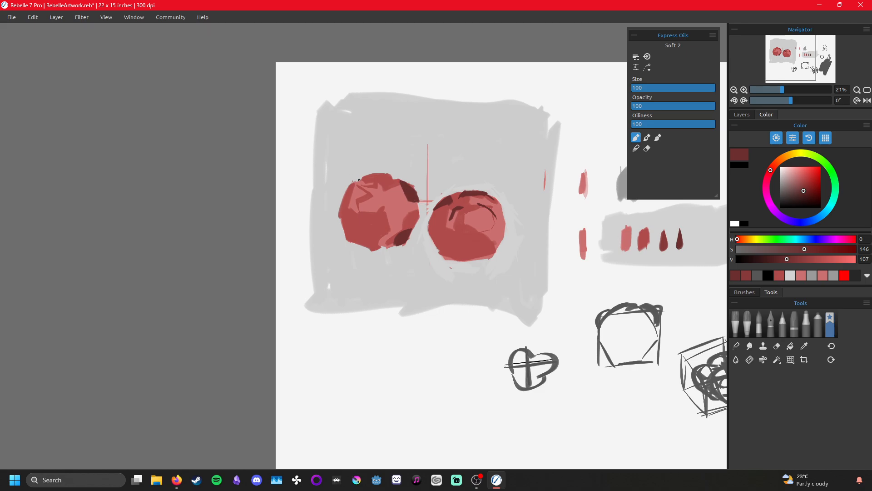
{"action": "left_click_drag", "start_coordinate": [386, 197], "coordinate": [397, 205]}
{"action": "mouse_move", "coordinate": [385, 176]}
{"action": "left_mouse_down"}
{"action": "mouse_move", "coordinate": [387, 187]}
{"action": "mouse_move", "coordinate": [400, 183]}
{"action": "mouse_move", "coordinate": [387, 180]}
{"action": "left_mouse_up"}
{"action": "mouse_move", "coordinate": [372, 196]}
{"action": "left_mouse_down"}
{"action": "mouse_move", "coordinate": [343, 208]}
{"action": "mouse_move", "coordinate": [341, 227]}
{"action": "mouse_move", "coordinate": [348, 192]}
{"action": "mouse_move", "coordinate": [347, 234]}
{"action": "mouse_move", "coordinate": [348, 195]}
{"action": "left_mouse_up"}
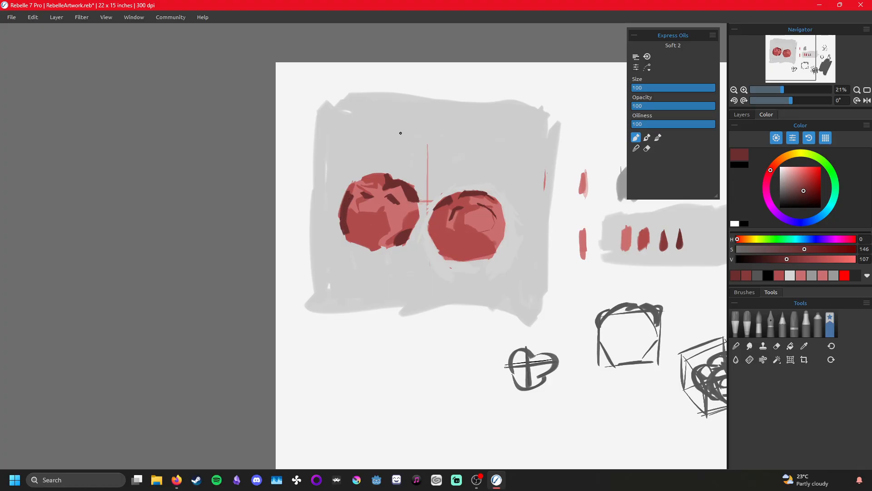
{"action": "left_click_drag", "start_coordinate": [364, 249], "coordinate": [341, 227]}
- Rework the left tomato's dark edge with medium red and trim its outer contour with the light grey background colour
{"action": "left_click", "coordinate": [779, 274]}
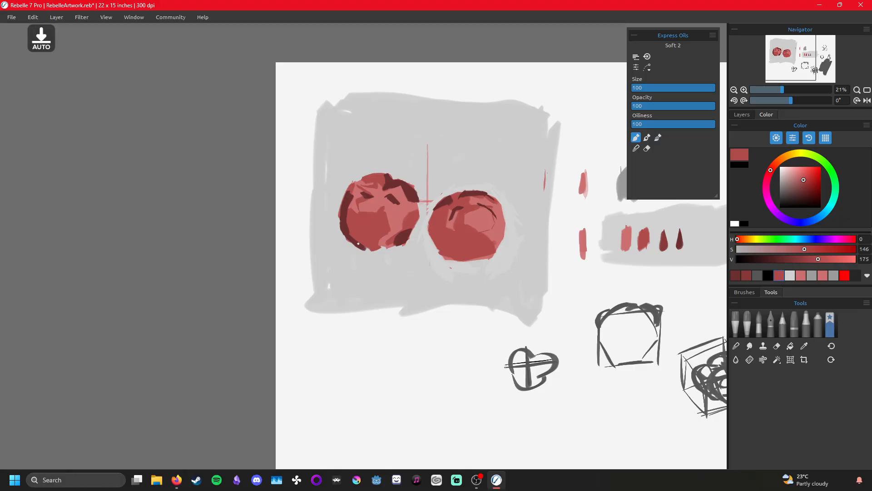
{"action": "mouse_move", "coordinate": [356, 241]}
{"action": "left_mouse_down"}
{"action": "mouse_move", "coordinate": [341, 225]}
{"action": "mouse_move", "coordinate": [344, 212]}
{"action": "left_mouse_up"}
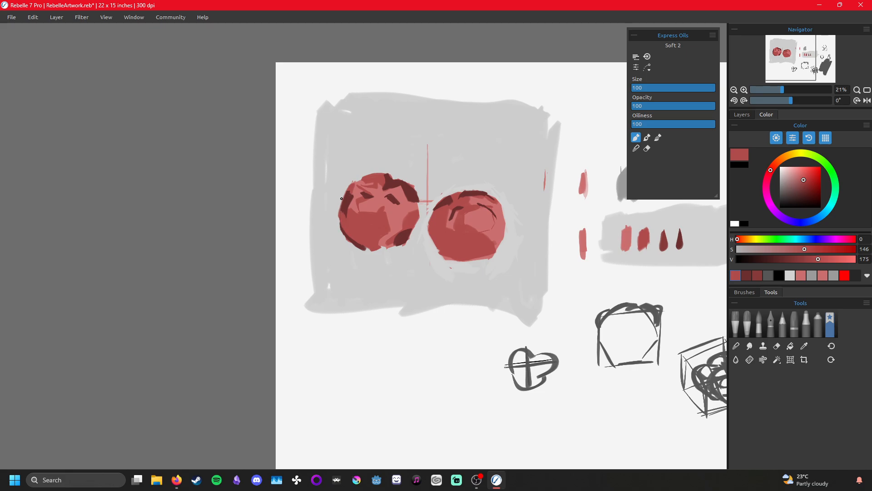
{"action": "left_click", "coordinate": [791, 275]}
{"action": "left_click_drag", "start_coordinate": [336, 221], "coordinate": [341, 204]}
{"action": "left_click_drag", "start_coordinate": [346, 241], "coordinate": [335, 211]}
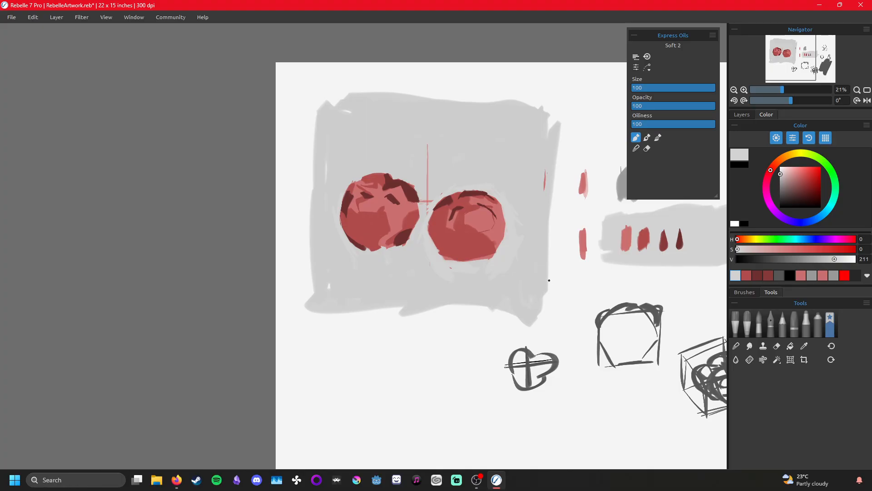
- Trim the left tomato's bottom edge with light grey and rebuild its underside with medium red
{"action": "left_click_drag", "start_coordinate": [353, 247], "coordinate": [393, 247]}
{"action": "key", "text": "ctrl+z"}
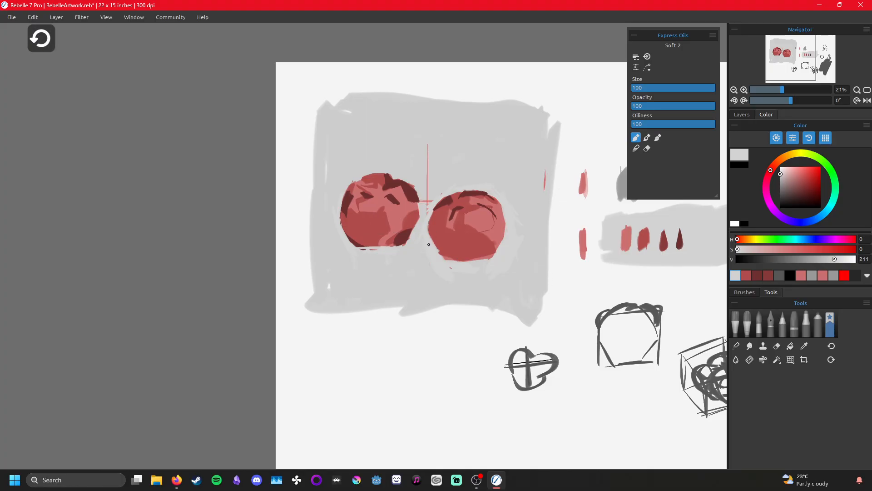
{"action": "left_click_drag", "start_coordinate": [351, 247], "coordinate": [380, 253]}
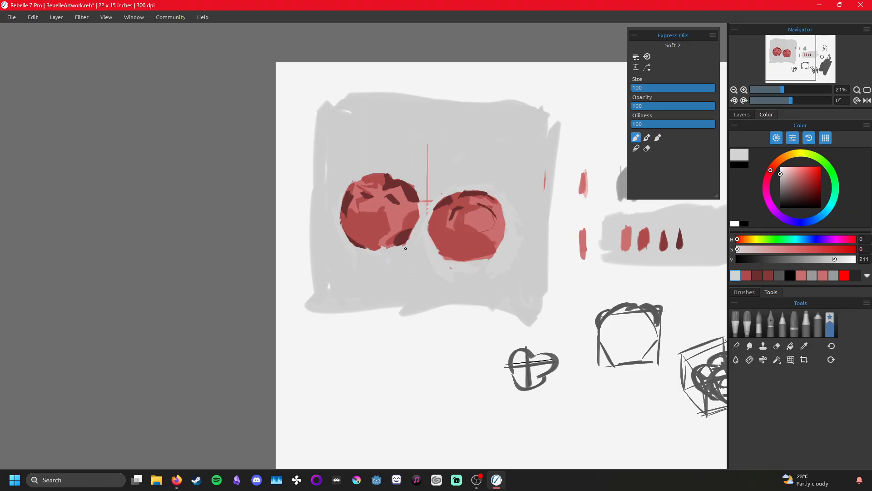
{"action": "left_click", "coordinate": [747, 275]}
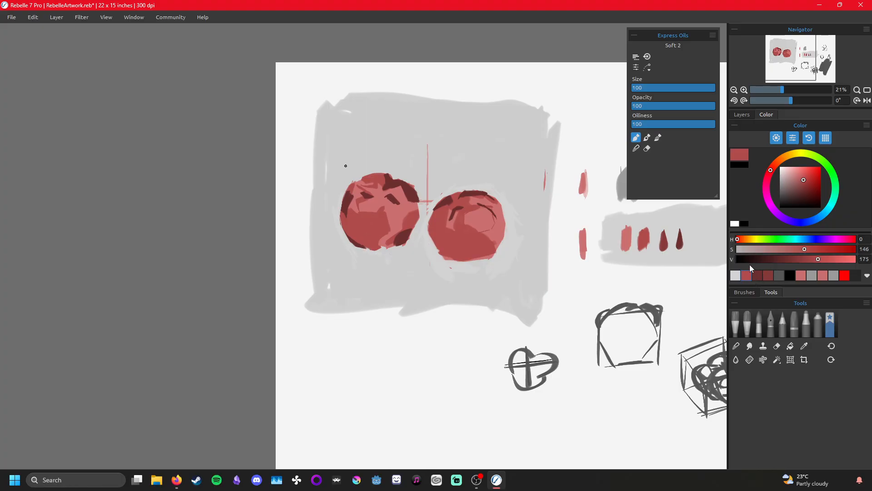
{"action": "left_click_drag", "start_coordinate": [367, 248], "coordinate": [399, 245]}
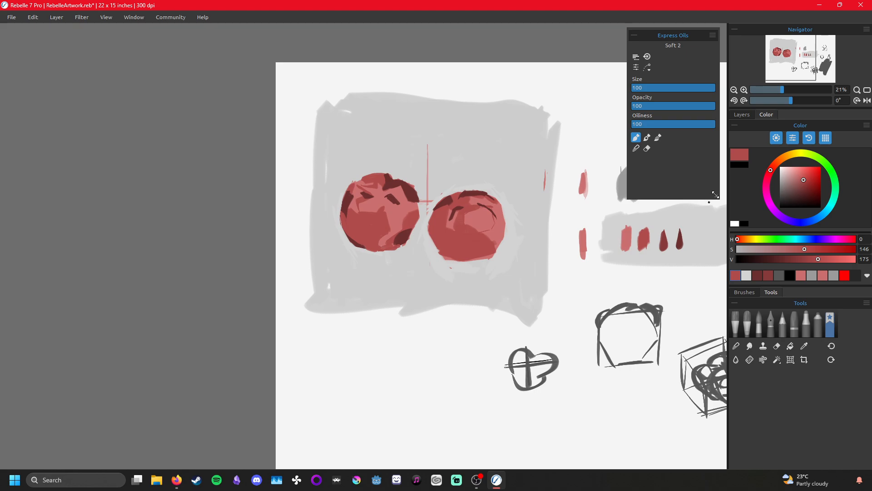
- Paint a second light grey swatch strip below the row of red swatches
{"action": "left_click", "coordinate": [833, 171]}
{"action": "left_click_drag", "start_coordinate": [666, 220], "coordinate": [581, 204]}
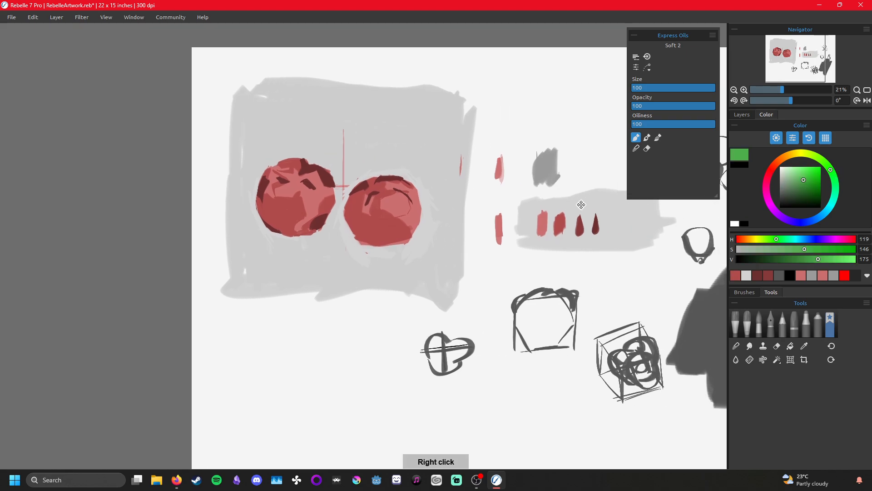
{"action": "left_click", "coordinate": [779, 275]}
{"action": "left_click", "coordinate": [748, 276]}
{"action": "left_click_drag", "start_coordinate": [607, 259], "coordinate": [576, 219]}
{"action": "mouse_move", "coordinate": [498, 257]}
{"action": "left_mouse_down"}
{"action": "mouse_move", "coordinate": [498, 236]}
{"action": "mouse_move", "coordinate": [514, 232]}
{"action": "mouse_move", "coordinate": [555, 229]}
{"action": "mouse_move", "coordinate": [537, 255]}
{"action": "mouse_move", "coordinate": [615, 234]}
{"action": "mouse_move", "coordinate": [537, 220]}
{"action": "mouse_move", "coordinate": [553, 255]}
{"action": "mouse_move", "coordinate": [537, 249]}
{"action": "mouse_move", "coordinate": [594, 242]}
{"action": "mouse_move", "coordinate": [592, 233]}
{"action": "left_mouse_up"}
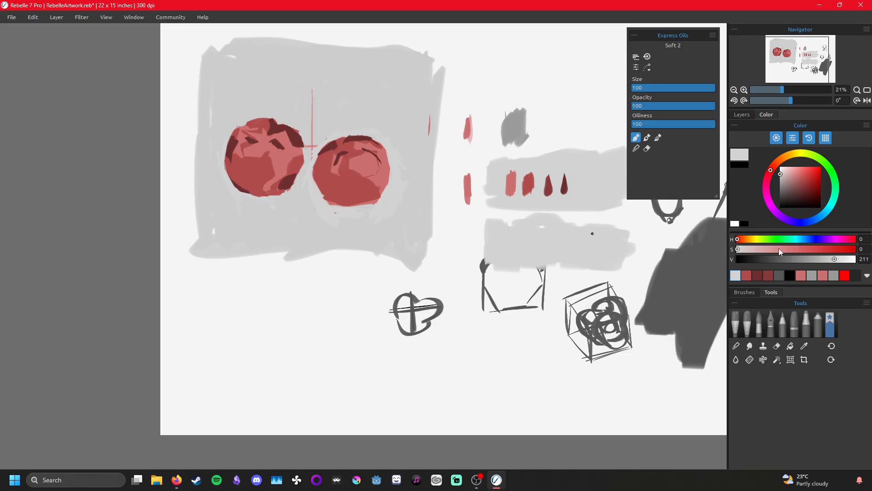
- Mix a muted green and a darker, more saturated green at hue 117, placing a swatch of each on the new strip
{"action": "left_click", "coordinate": [831, 170]}
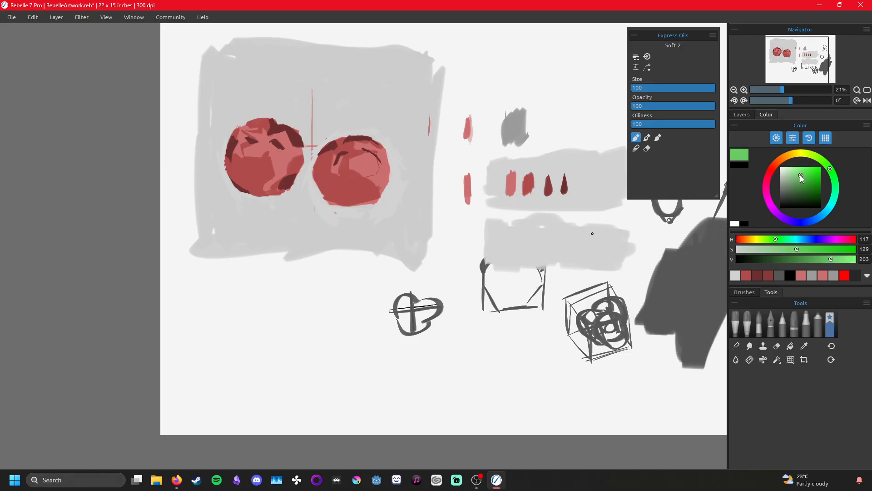
{"action": "left_click_drag", "start_coordinate": [796, 174], "coordinate": [788, 190]}
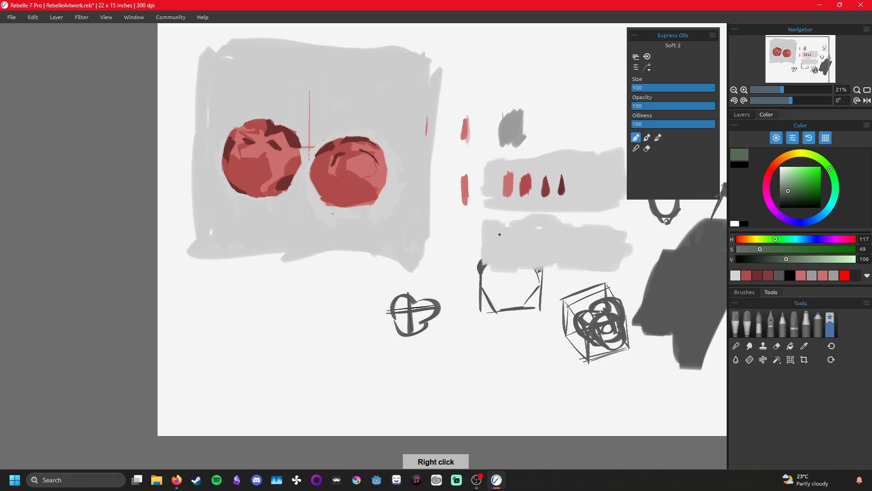
{"action": "left_click_drag", "start_coordinate": [505, 239], "coordinate": [507, 253]}
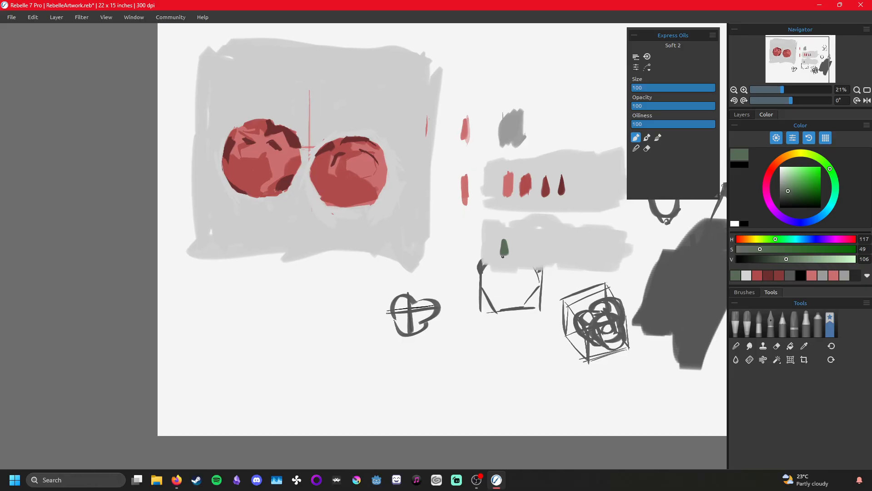
{"action": "left_click", "coordinate": [794, 193]}
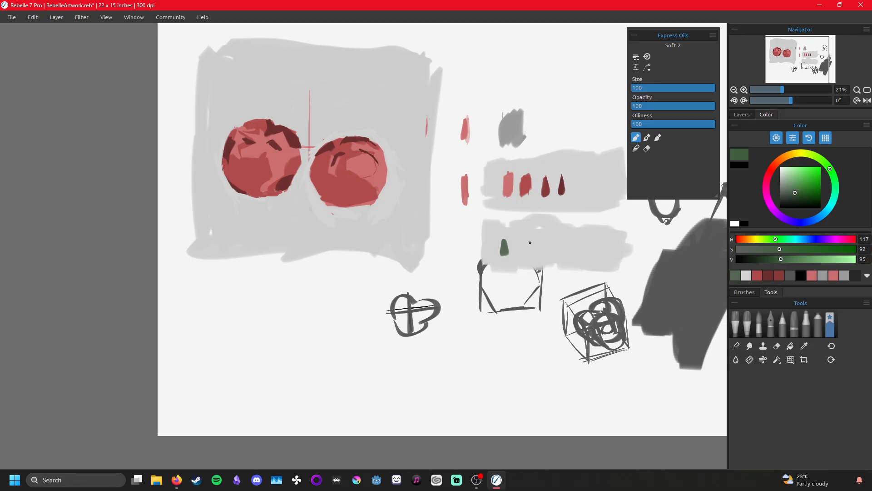
{"action": "left_click_drag", "start_coordinate": [522, 241], "coordinate": [523, 252]}
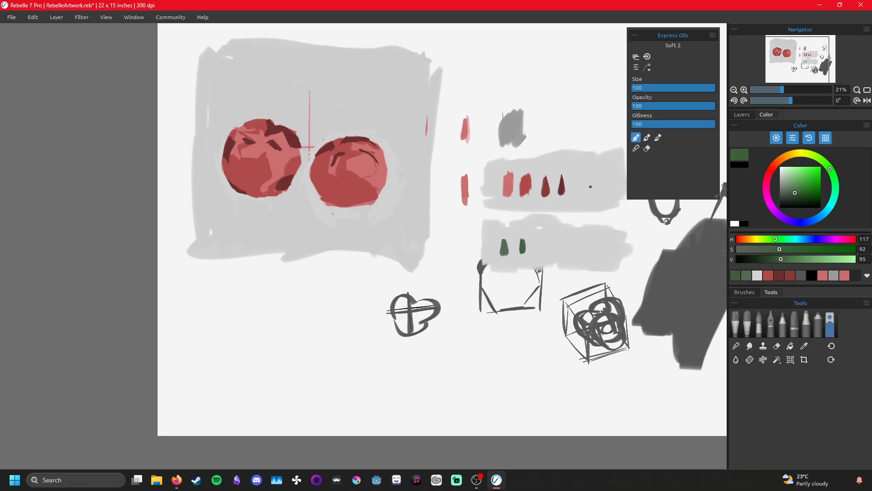
- Paint muted green caps and short stems on both tomatoes, and a central vine segment between them
{"action": "left_click", "coordinate": [747, 275]}
{"action": "left_click_drag", "start_coordinate": [430, 348], "coordinate": [553, 449]}
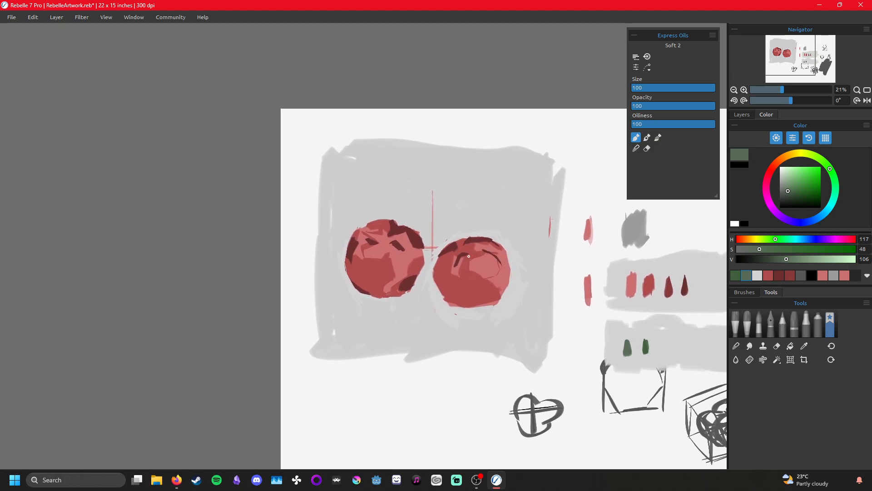
{"action": "left_click_drag", "start_coordinate": [460, 252], "coordinate": [473, 246]}
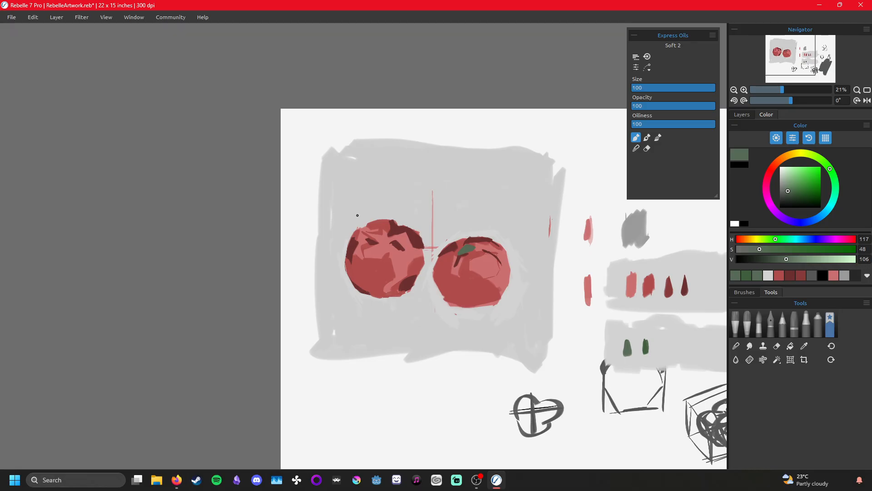
{"action": "mouse_move", "coordinate": [382, 237]}
{"action": "left_mouse_down"}
{"action": "mouse_move", "coordinate": [393, 242]}
{"action": "mouse_move", "coordinate": [391, 228]}
{"action": "left_mouse_up"}
{"action": "mouse_move", "coordinate": [393, 227]}
{"action": "left_mouse_down"}
{"action": "mouse_move", "coordinate": [420, 213]}
{"action": "mouse_move", "coordinate": [388, 236]}
{"action": "mouse_move", "coordinate": [421, 217]}
{"action": "left_mouse_up"}
{"action": "left_click_drag", "start_coordinate": [463, 246], "coordinate": [442, 229]}
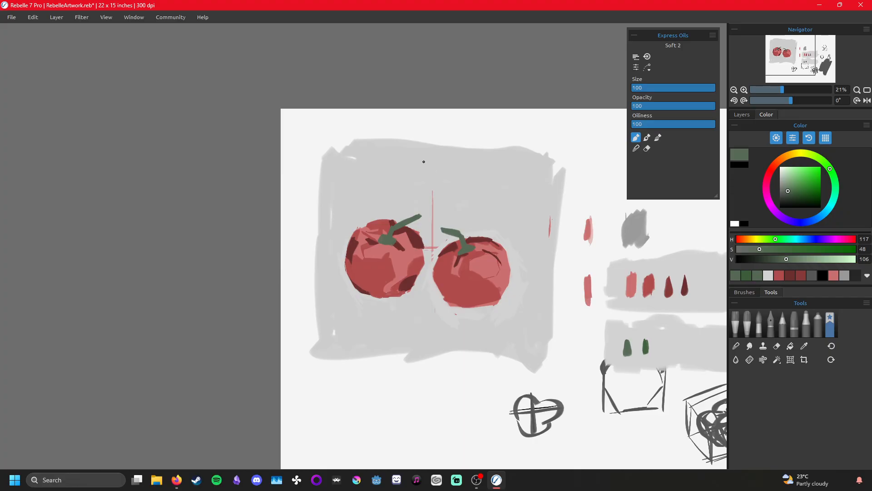
{"action": "mouse_move", "coordinate": [424, 199]}
{"action": "left_mouse_down"}
{"action": "mouse_move", "coordinate": [419, 221]}
{"action": "mouse_move", "coordinate": [438, 233]}
{"action": "mouse_move", "coordinate": [432, 228]}
{"action": "mouse_move", "coordinate": [439, 246]}
{"action": "mouse_move", "coordinate": [435, 237]}
{"action": "left_mouse_up"}
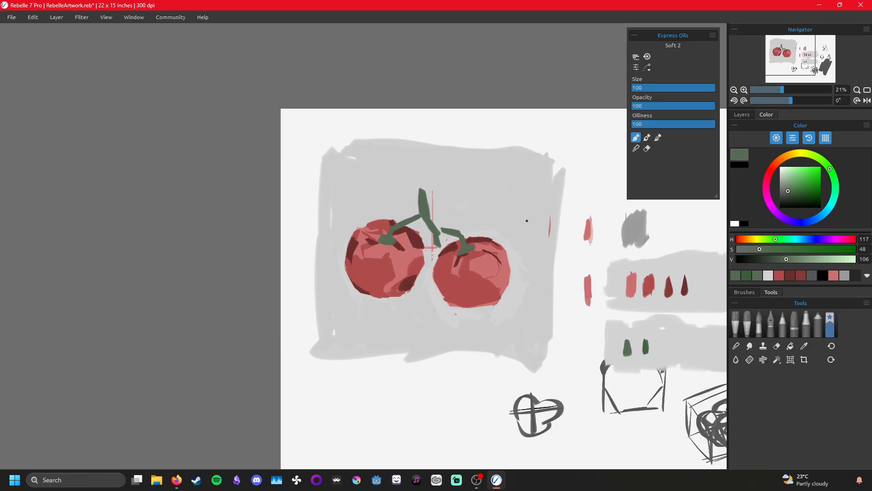
- Draw a small green loop and a small arrow shape on the white area beside the tomato study
{"action": "left_click_drag", "start_coordinate": [529, 223], "coordinate": [421, 219]}
{"action": "left_click", "coordinate": [493, 175]}
{"action": "mouse_move", "coordinate": [488, 180]}
{"action": "left_mouse_down"}
{"action": "mouse_move", "coordinate": [511, 171]}
{"action": "mouse_move", "coordinate": [508, 190]}
{"action": "mouse_move", "coordinate": [475, 152]}
{"action": "mouse_move", "coordinate": [471, 160]}
{"action": "mouse_move", "coordinate": [481, 157]}
{"action": "left_mouse_up"}
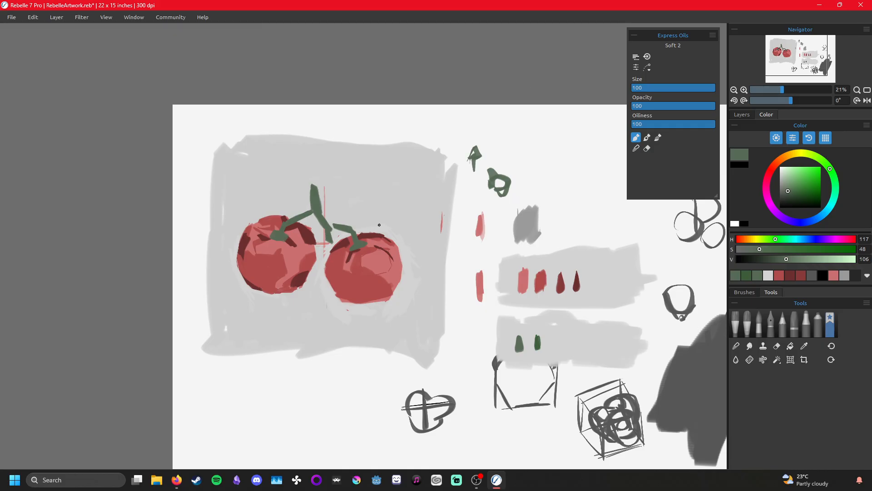
- Extend the vine's top with two muted green branches, one reaching up-left and one reaching right
{"action": "right_click", "coordinate": [526, 177]}
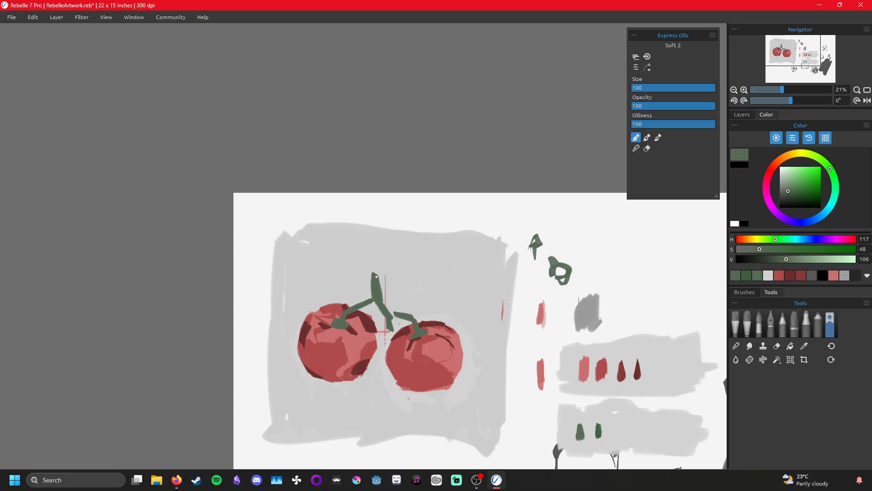
{"action": "left_click_drag", "start_coordinate": [355, 258], "coordinate": [372, 272]}
{"action": "left_click_drag", "start_coordinate": [375, 275], "coordinate": [402, 261]}
{"action": "key", "text": "ctrl+z"}
{"action": "left_click_drag", "start_coordinate": [376, 275], "coordinate": [412, 270]}
- Join the right tomato's stem to the vine and add thin pointed green sepals to both tomatoes' caps
{"action": "left_click_drag", "start_coordinate": [485, 197], "coordinate": [463, 175]}
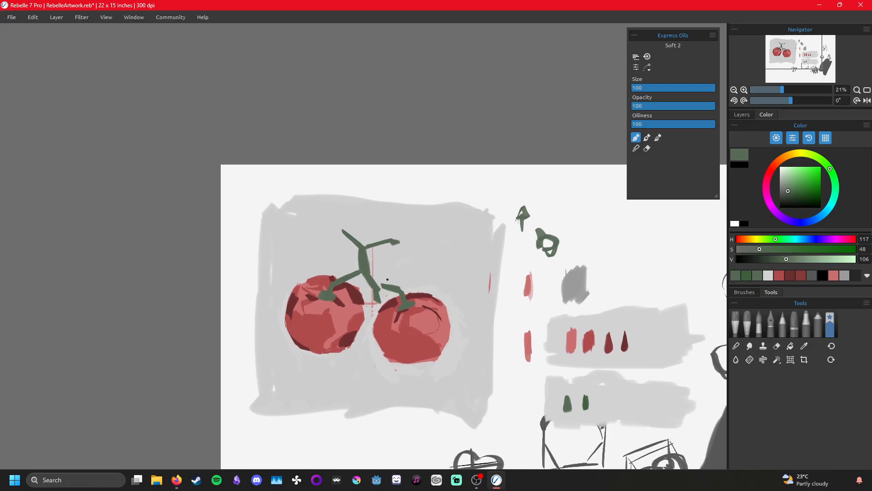
{"action": "left_click_drag", "start_coordinate": [380, 287], "coordinate": [389, 287]}
{"action": "left_click_drag", "start_coordinate": [322, 296], "coordinate": [317, 282]}
{"action": "left_click_drag", "start_coordinate": [337, 299], "coordinate": [349, 295]}
{"action": "left_click_drag", "start_coordinate": [401, 294], "coordinate": [410, 276]}
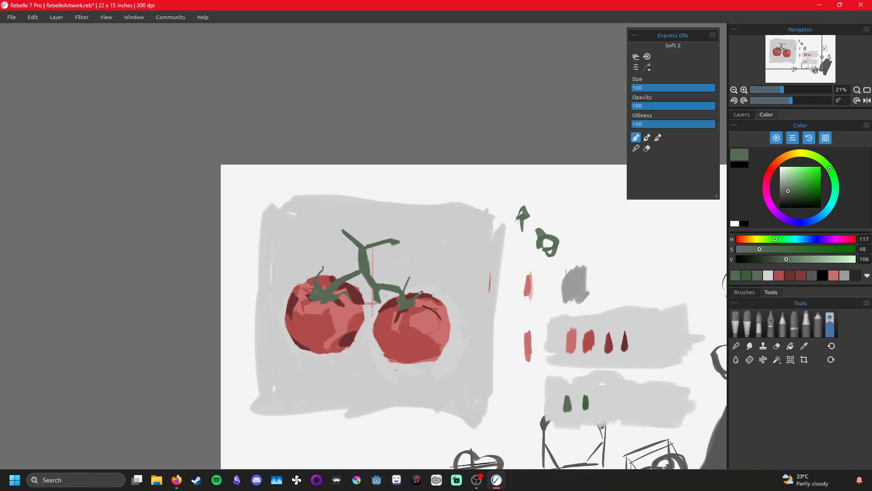
{"action": "left_click_drag", "start_coordinate": [419, 292], "coordinate": [419, 271]}
{"action": "key", "text": "ctrl+z"}
{"action": "left_click_drag", "start_coordinate": [388, 304], "coordinate": [371, 311]}
- Paint a star of pointed green sepals at the end of the vine's upper right branch
{"action": "mouse_move", "coordinate": [389, 242]}
{"action": "left_mouse_down"}
{"action": "mouse_move", "coordinate": [401, 244]}
{"action": "mouse_move", "coordinate": [399, 217]}
{"action": "left_mouse_up"}
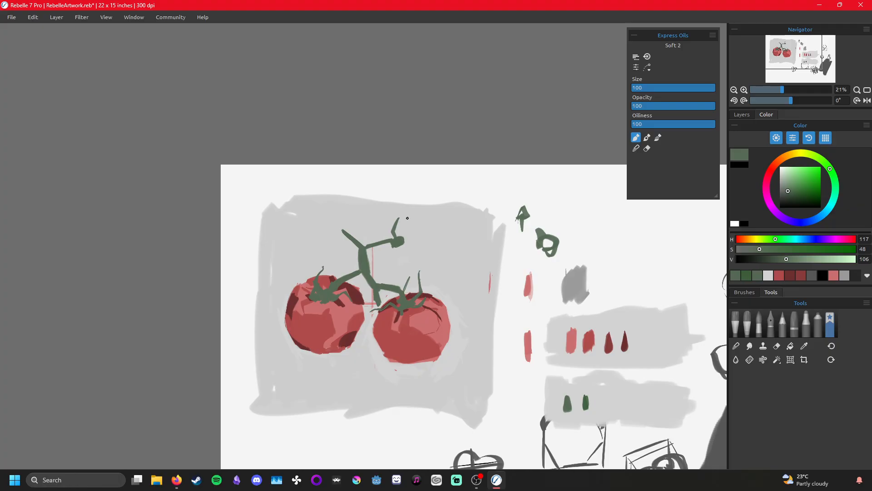
{"action": "key", "text": "ctrl+z"}
{"action": "mouse_move", "coordinate": [398, 239]}
{"action": "left_mouse_down"}
{"action": "mouse_move", "coordinate": [398, 216]}
{"action": "mouse_move", "coordinate": [397, 239]}
{"action": "left_mouse_up"}
{"action": "mouse_move", "coordinate": [401, 237]}
{"action": "left_mouse_down"}
{"action": "mouse_move", "coordinate": [423, 225]}
{"action": "mouse_move", "coordinate": [406, 238]}
{"action": "mouse_move", "coordinate": [432, 231]}
{"action": "mouse_move", "coordinate": [424, 226]}
{"action": "mouse_move", "coordinate": [423, 245]}
{"action": "left_mouse_up"}
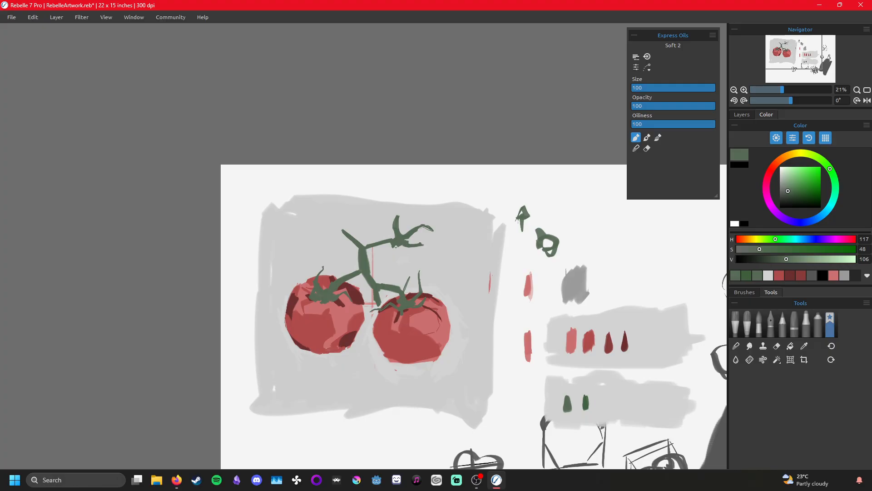
{"action": "left_click_drag", "start_coordinate": [397, 248], "coordinate": [393, 264]}
- Pick the darker saturated green and reinforce its swatch on the lower grey strip
{"action": "left_click_drag", "start_coordinate": [400, 193], "coordinate": [404, 184]}
{"action": "left_click", "coordinate": [747, 276]}
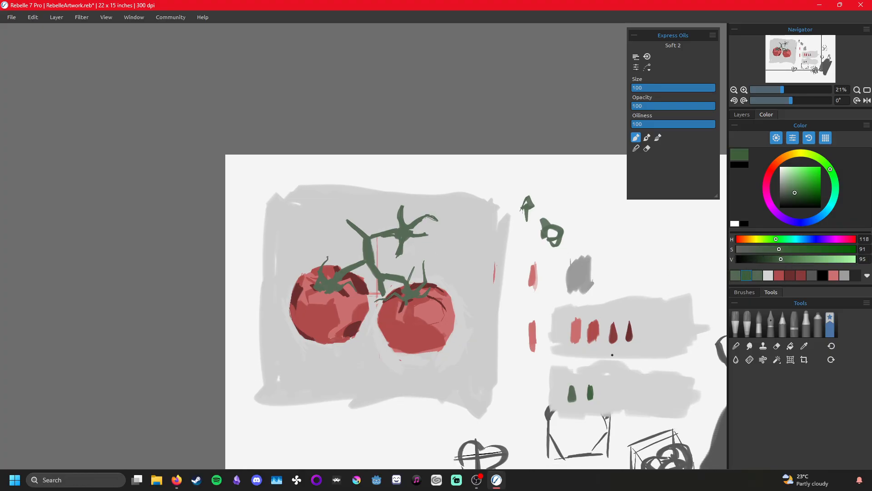
{"action": "left_click_drag", "start_coordinate": [590, 386], "coordinate": [592, 399]}
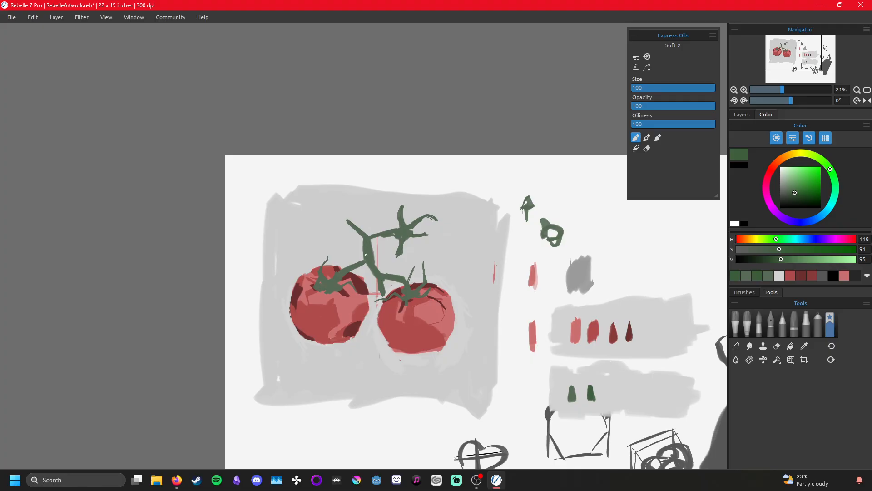
- Reinforce the vine's main stem and upper-left branch in saturated green, raising the green's value to 128 for a lighter touch on the stem
{"action": "left_click_drag", "start_coordinate": [364, 239], "coordinate": [366, 257]}
{"action": "left_click_drag", "start_coordinate": [358, 226], "coordinate": [364, 231]}
{"action": "left_click_drag", "start_coordinate": [370, 244], "coordinate": [373, 264]}
{"action": "left_click_drag", "start_coordinate": [793, 259], "coordinate": [796, 260]}
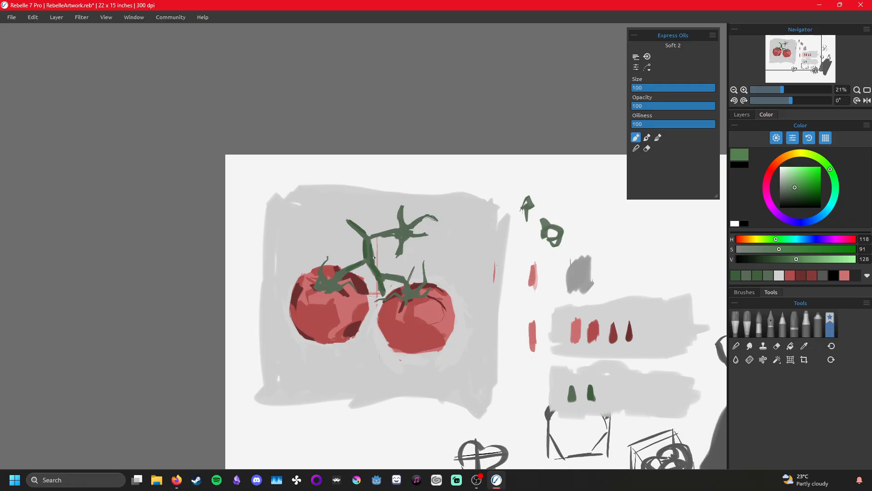
{"action": "left_click", "coordinate": [368, 265]}
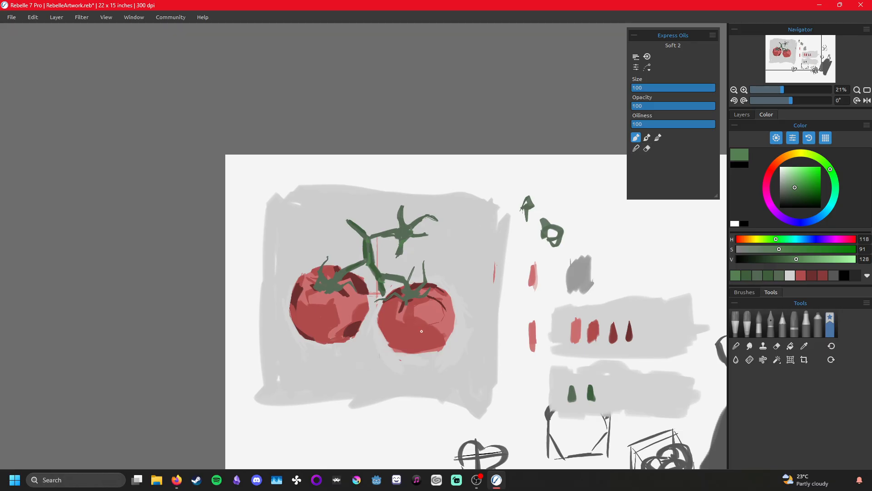
- Mix a deep green with saturation 168 and value 68 and paint its swatch beside the two greens on the lower grey strip
{"action": "left_click_drag", "start_coordinate": [797, 259], "coordinate": [769, 259]}
{"action": "left_click_drag", "start_coordinate": [605, 263], "coordinate": [573, 240]}
{"action": "left_click_drag", "start_coordinate": [574, 363], "coordinate": [580, 372]}
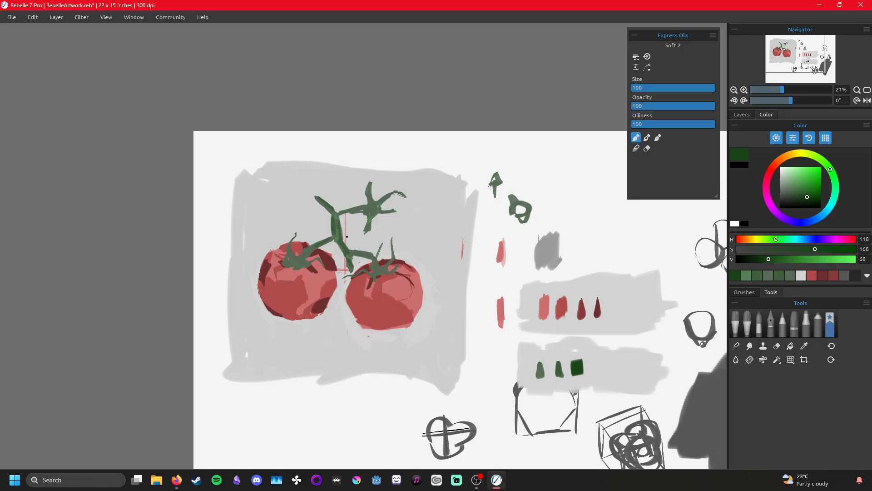
- Shade the vine's main stem, its upper right branch and star, and the right tomato's stem with deep green strokes
{"action": "left_click_drag", "start_coordinate": [341, 222], "coordinate": [342, 233]}
{"action": "left_click_drag", "start_coordinate": [366, 231], "coordinate": [369, 223]}
{"action": "mouse_move", "coordinate": [348, 210]}
{"action": "left_mouse_down"}
{"action": "mouse_move", "coordinate": [363, 204]}
{"action": "mouse_move", "coordinate": [341, 212]}
{"action": "mouse_move", "coordinate": [355, 206]}
{"action": "left_mouse_up"}
{"action": "left_click_drag", "start_coordinate": [354, 254], "coordinate": [371, 258]}
{"action": "left_click_drag", "start_coordinate": [374, 261], "coordinate": [377, 269]}
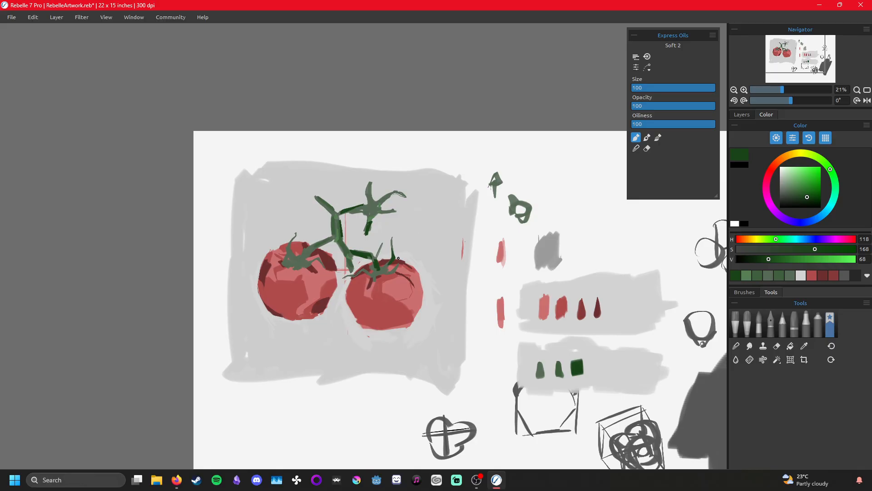
- Add deep green shadow strokes to the sepals on both tomatoes' caps
{"action": "left_click_drag", "start_coordinate": [388, 272], "coordinate": [399, 263]}
{"action": "left_click_drag", "start_coordinate": [289, 243], "coordinate": [294, 235]}
{"action": "mouse_move", "coordinate": [304, 249]}
{"action": "left_mouse_down"}
{"action": "mouse_move", "coordinate": [300, 262]}
{"action": "mouse_move", "coordinate": [307, 251]}
{"action": "left_mouse_up"}
- Return to the mid green with saturation 91 and value 95 and extend its middle swatch into a tall bar on the lower grey strip
{"action": "left_click", "coordinate": [756, 275]}
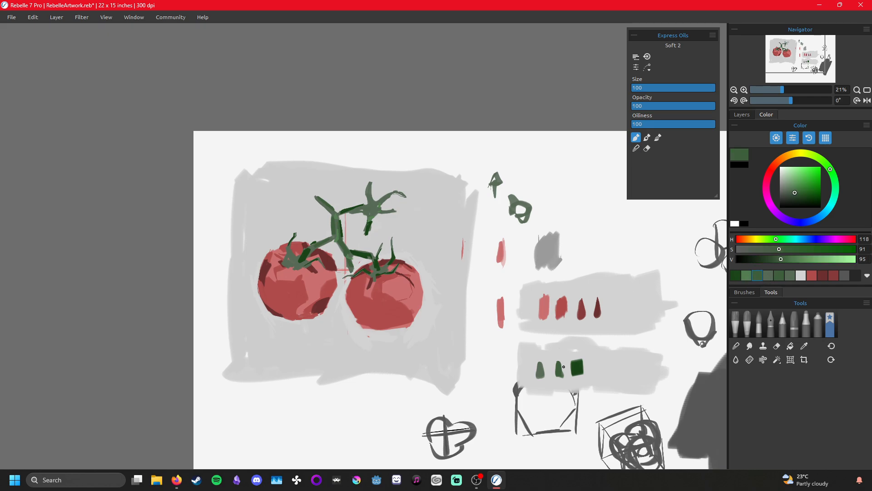
{"action": "left_click", "coordinate": [541, 364]}
{"action": "key", "text": "ctrl+z"}
{"action": "left_click_drag", "start_coordinate": [560, 348], "coordinate": [558, 379]}
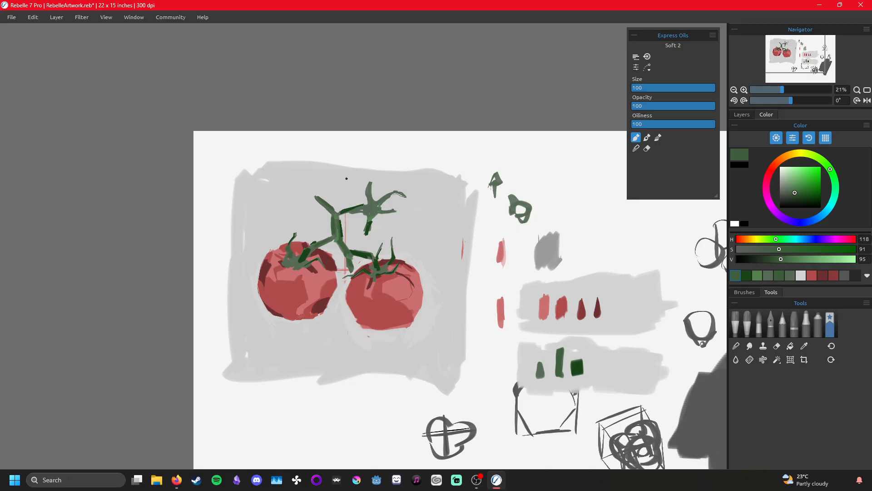
- Undo the latest strokes and add a small mid-green offshoot beside the vine's upper-left branch
{"action": "key", "text": "ctrl+z"}
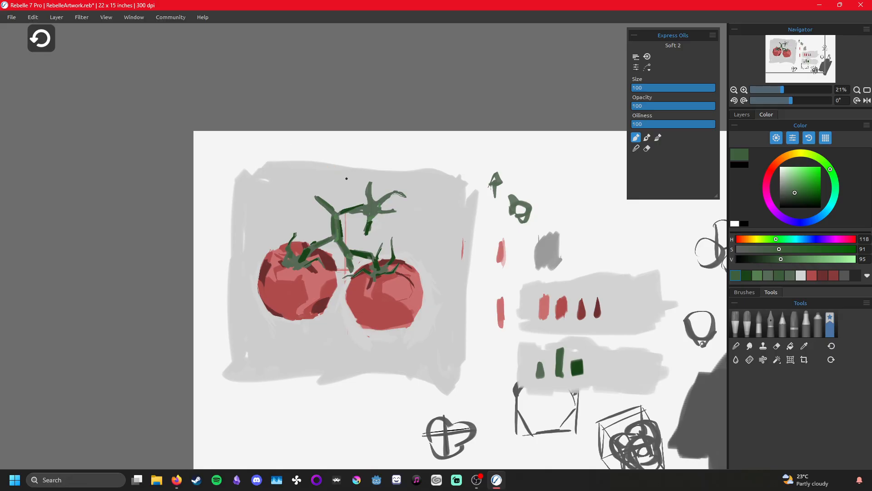
{"action": "key", "text": "ctrl+z"}
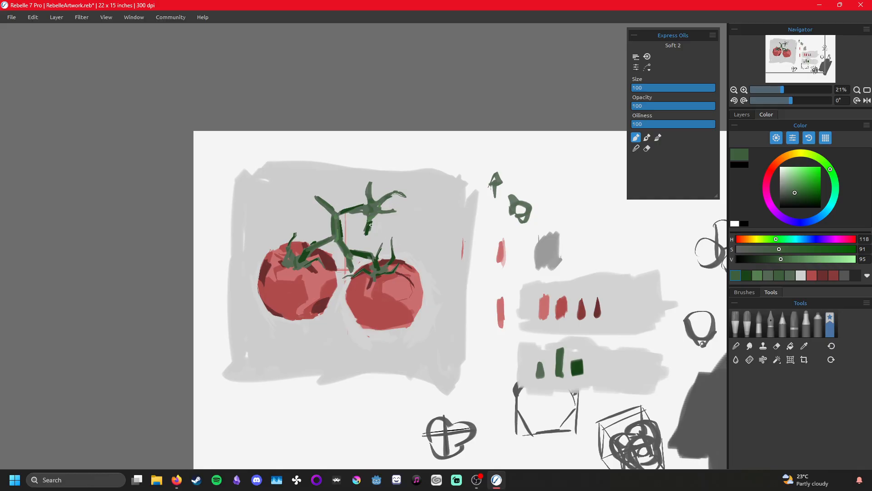
{"action": "mouse_move", "coordinate": [332, 204]}
{"action": "left_mouse_down"}
{"action": "mouse_move", "coordinate": [325, 197]}
{"action": "mouse_move", "coordinate": [332, 205]}
{"action": "left_mouse_up"}
- Pick the mid red with hue 0, saturation 146 and value 175 from the recent colours
{"action": "left_click", "coordinate": [816, 275]}
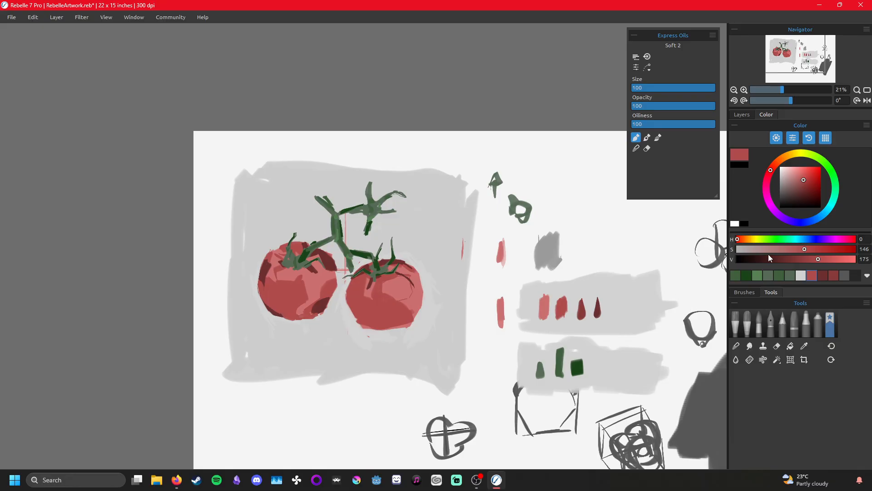
- Mix a brighter red (saturation 155, value 215), add its swatch to the red row, and paint a light patch on the right-hand tomato
{"action": "left_click", "coordinate": [805, 174]}
{"action": "left_click_drag", "start_coordinate": [614, 313], "coordinate": [615, 298]}
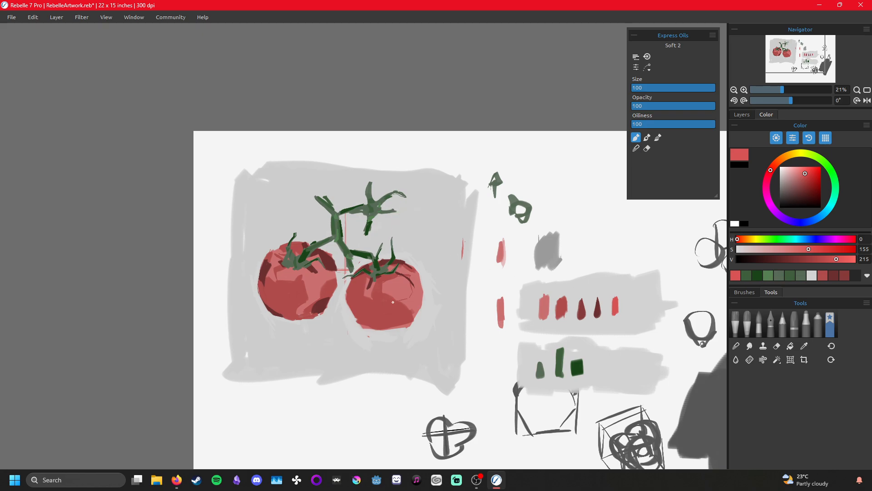
{"action": "left_click_drag", "start_coordinate": [386, 285], "coordinate": [403, 298]}
{"action": "left_click_drag", "start_coordinate": [810, 260], "coordinate": [815, 256]}
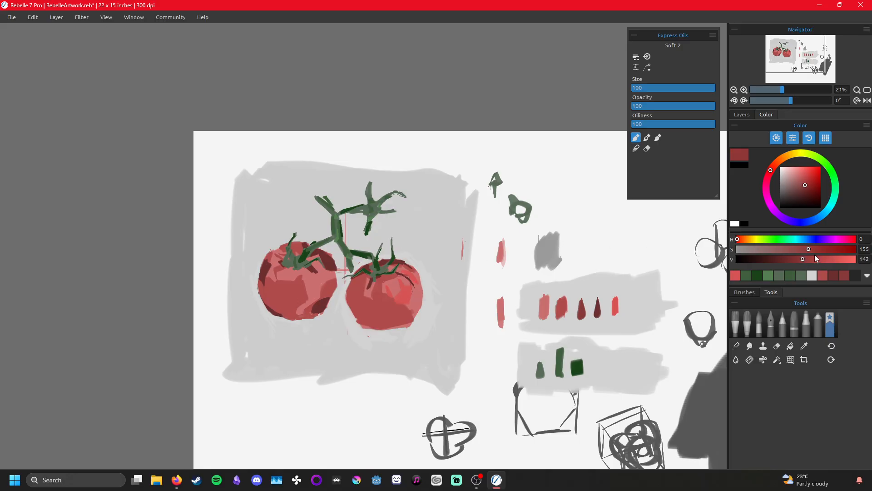
{"action": "mouse_move", "coordinate": [304, 282]}
{"action": "left_mouse_down"}
{"action": "mouse_move", "coordinate": [308, 309]}
{"action": "mouse_move", "coordinate": [309, 289]}
{"action": "left_mouse_up"}
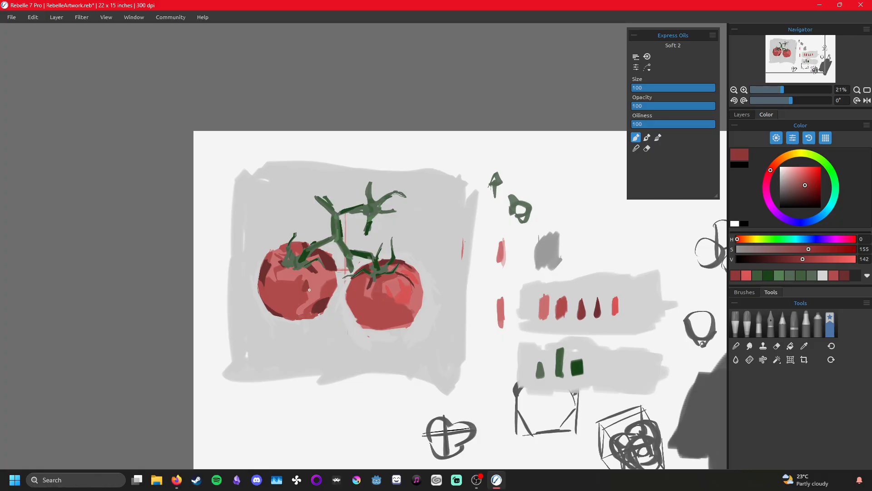
{"action": "key", "text": "ctrl+z"}
- Set the red's value to 201, add its swatch to the red row, and paint lighter patches on the left-hand tomato
{"action": "left_click_drag", "start_coordinate": [831, 261], "coordinate": [832, 261]}
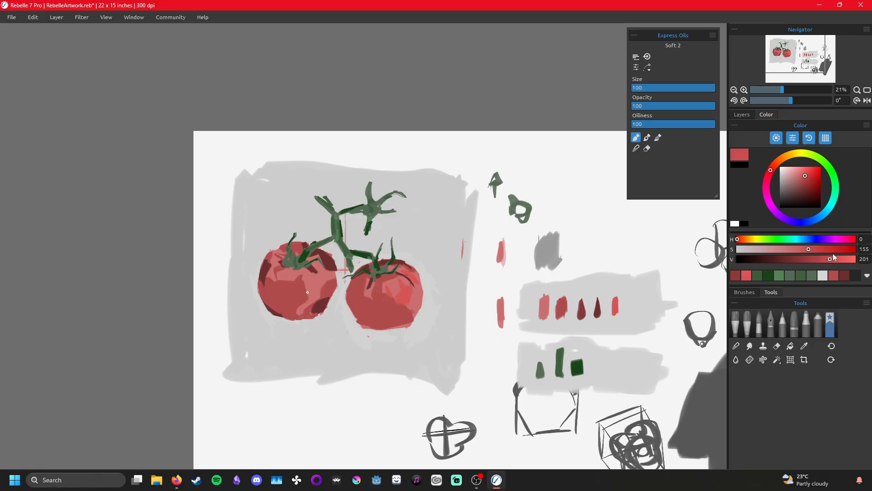
{"action": "left_click_drag", "start_coordinate": [632, 298], "coordinate": [633, 311]}
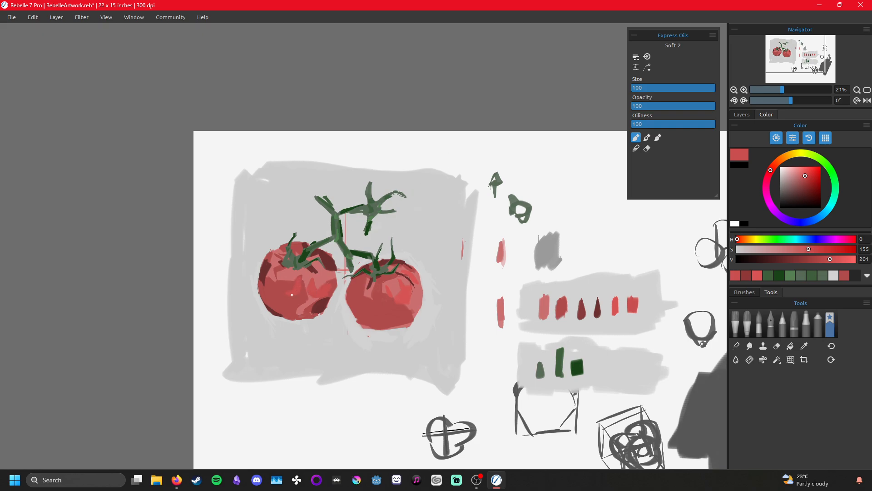
- Mix a pale pink highlight colour (saturation 52, value 255) and paint its swatch at the end of the red row
{"action": "left_click_drag", "start_coordinate": [776, 249], "coordinate": [737, 249]}
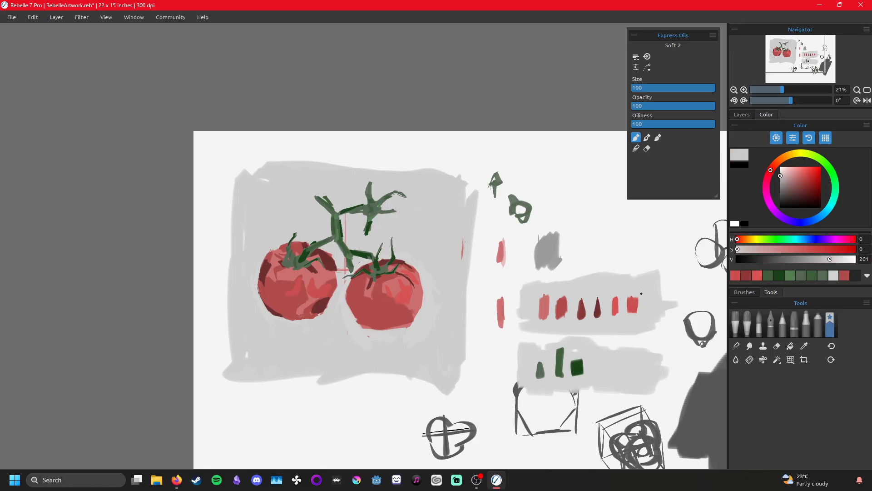
{"action": "left_click", "coordinate": [648, 306]}
{"action": "left_click_drag", "start_coordinate": [830, 259], "coordinate": [856, 259]}
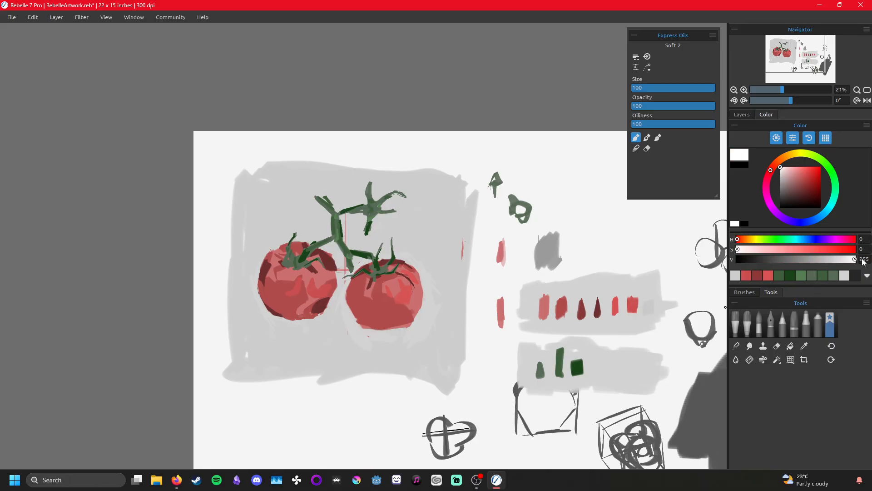
{"action": "left_click_drag", "start_coordinate": [649, 301], "coordinate": [650, 309]}
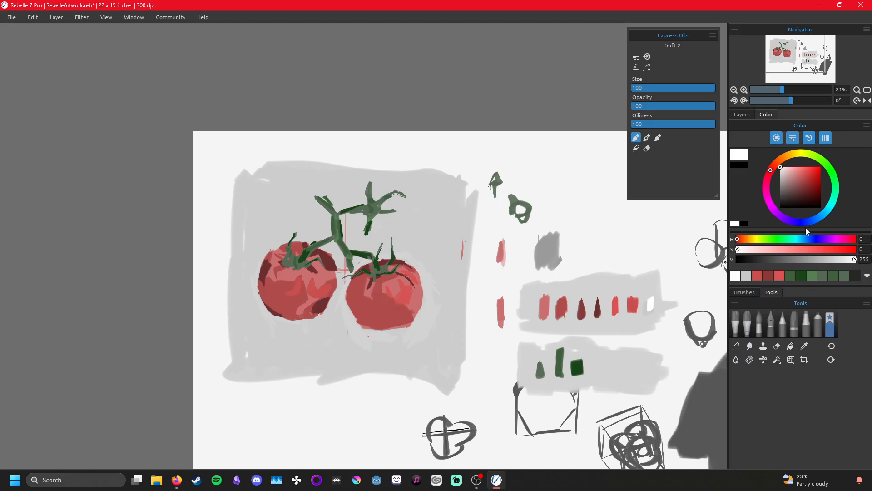
{"action": "left_click_drag", "start_coordinate": [784, 170], "coordinate": [788, 167]}
{"action": "left_click_drag", "start_coordinate": [650, 299], "coordinate": [651, 309]}
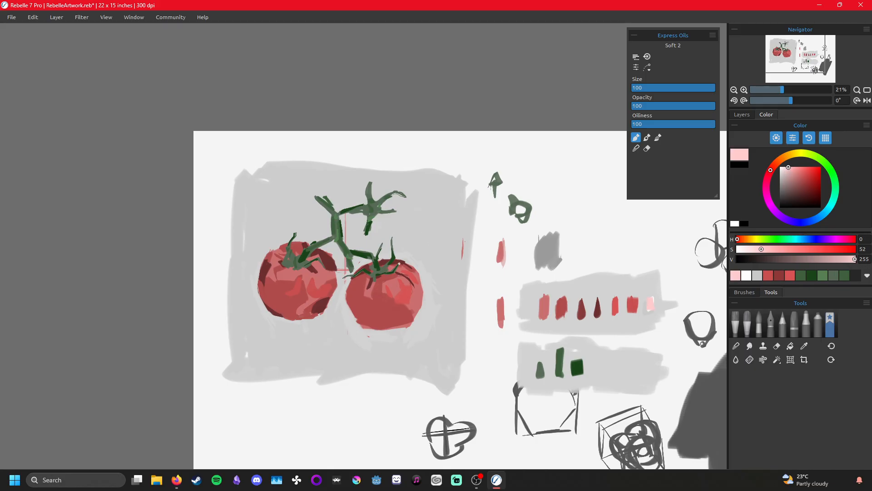
- Paint pale pink highlights on the upper right-hand tomato and across the middle of the left-hand tomato
{"action": "left_click_drag", "start_coordinate": [394, 289], "coordinate": [401, 285]}
{"action": "mouse_move", "coordinate": [319, 290]}
{"action": "left_mouse_down"}
{"action": "mouse_move", "coordinate": [323, 279]}
{"action": "mouse_move", "coordinate": [295, 283]}
{"action": "left_mouse_up"}
- Mix a light red with saturation 132 and value 214, and paint reflected light along the lower edges of both tomatoes
{"action": "left_click_drag", "start_coordinate": [818, 260], "coordinate": [863, 259]}
{"action": "left_click_drag", "start_coordinate": [779, 250], "coordinate": [792, 245]}
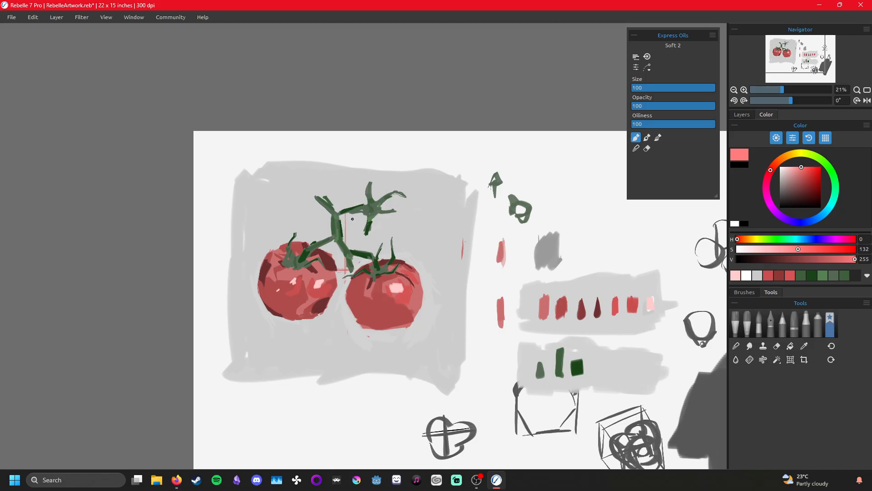
{"action": "left_click", "coordinate": [836, 259]}
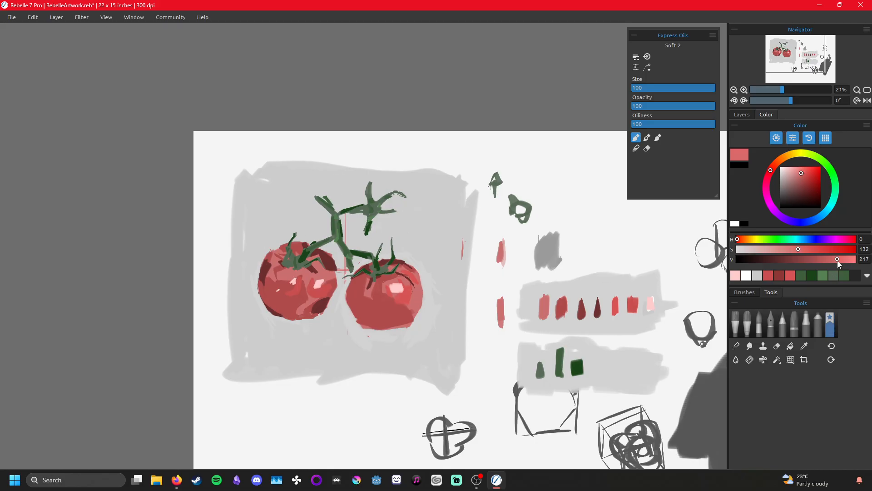
{"action": "mouse_move", "coordinate": [285, 314]}
{"action": "left_mouse_down"}
{"action": "mouse_move", "coordinate": [260, 298]}
{"action": "mouse_move", "coordinate": [299, 318]}
{"action": "left_mouse_up"}
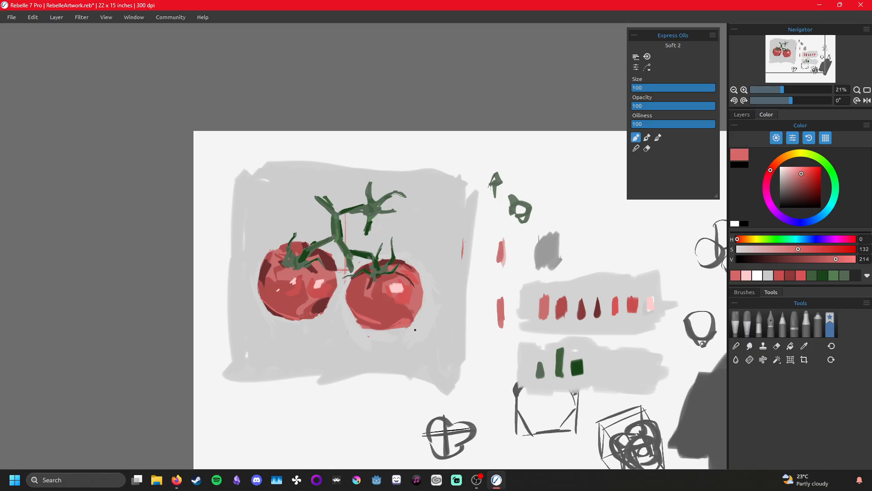
{"action": "left_click_drag", "start_coordinate": [383, 327], "coordinate": [366, 321]}
- Darken the red to value 128 and paint shadow patches on the shaded left sides of both tomatoes
{"action": "left_click", "coordinate": [797, 259]}
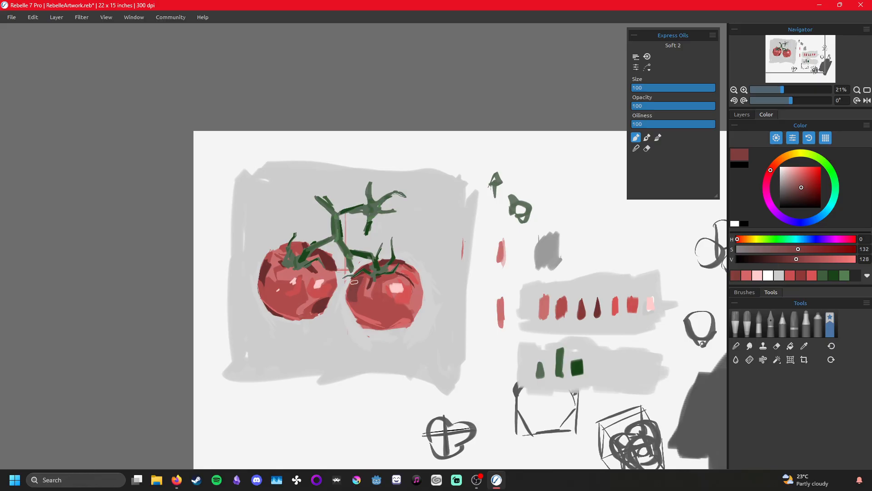
{"action": "left_click_drag", "start_coordinate": [361, 301], "coordinate": [353, 299]}
{"action": "mouse_move", "coordinate": [268, 288]}
{"action": "left_mouse_down"}
{"action": "mouse_move", "coordinate": [277, 304]}
{"action": "mouse_move", "coordinate": [286, 299]}
{"action": "left_mouse_up"}
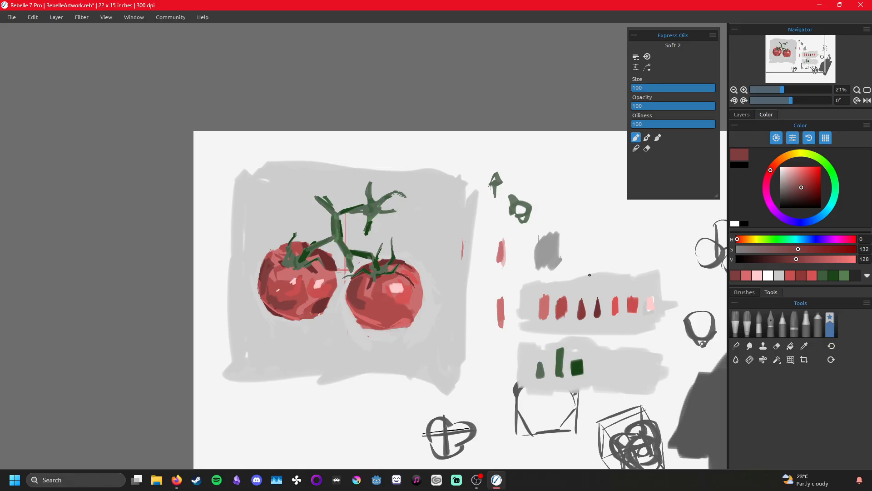
- Switch the colour to pure white and add a bright highlight in the centre of the right-hand tomato's pink spot
{"action": "left_click_drag", "start_coordinate": [845, 262], "coordinate": [856, 261]}
{"action": "left_click_drag", "start_coordinate": [778, 251], "coordinate": [736, 251]}
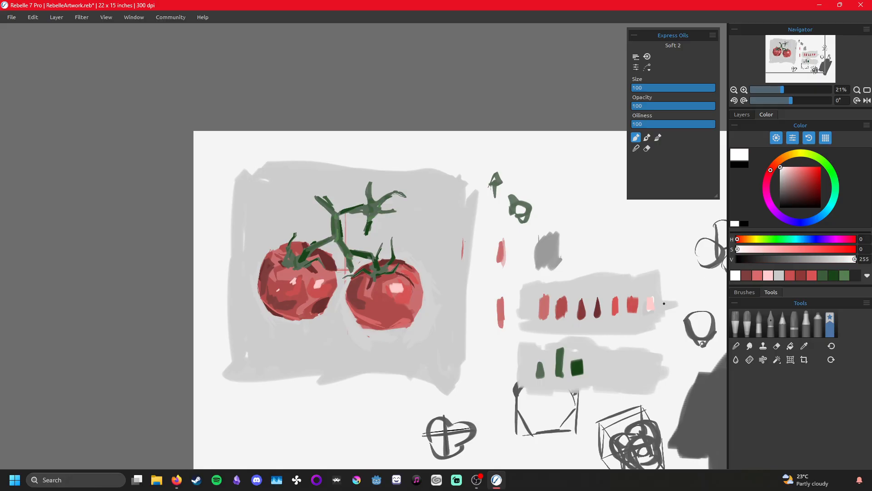
{"action": "left_click_drag", "start_coordinate": [394, 288], "coordinate": [399, 287]}
- Set a neutral grey with value 129 and outline the cast shadows beneath both tomatoes
{"action": "left_click_drag", "start_coordinate": [517, 269], "coordinate": [540, 253]}
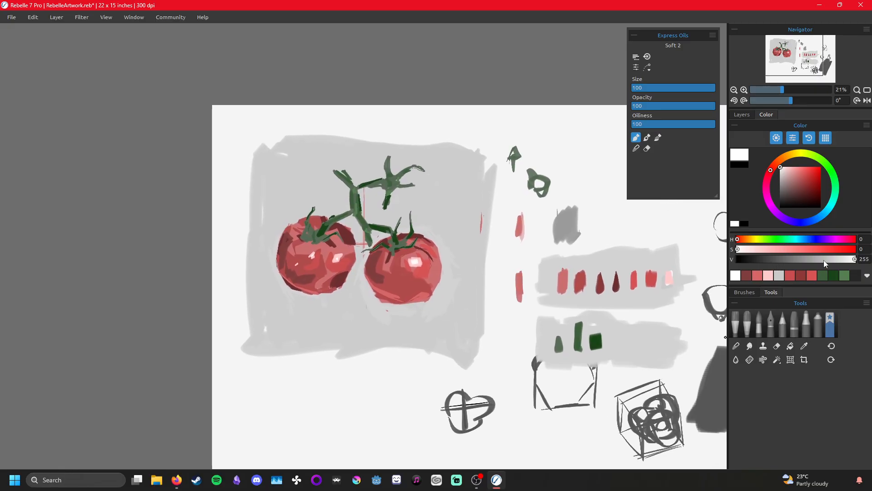
{"action": "left_click", "coordinate": [796, 259]}
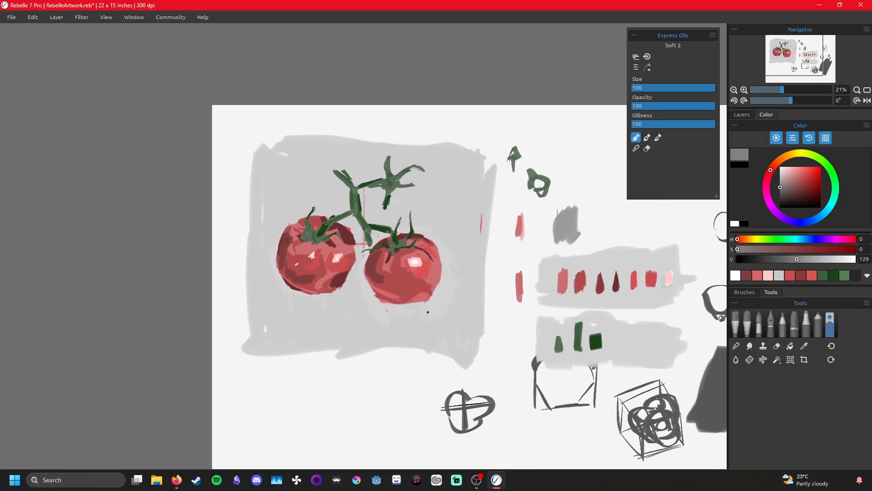
{"action": "mouse_move", "coordinate": [419, 304]}
{"action": "left_mouse_down"}
{"action": "mouse_move", "coordinate": [403, 317]}
{"action": "mouse_move", "coordinate": [341, 321]}
{"action": "mouse_move", "coordinate": [363, 276]}
{"action": "left_mouse_up"}
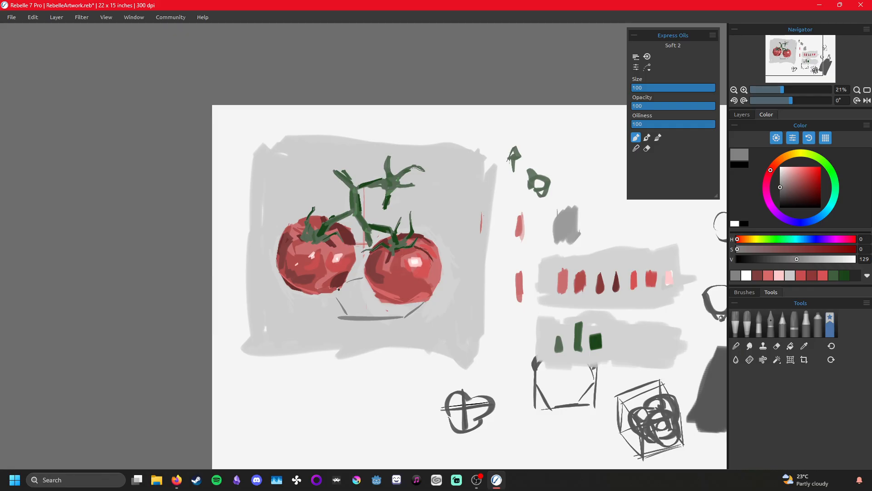
{"action": "left_click_drag", "start_coordinate": [331, 299], "coordinate": [316, 311]}
{"action": "left_click_drag", "start_coordinate": [260, 306], "coordinate": [316, 309]}
{"action": "mouse_move", "coordinate": [265, 275]}
{"action": "left_mouse_down"}
{"action": "mouse_move", "coordinate": [276, 269]}
{"action": "mouse_move", "coordinate": [256, 287]}
{"action": "mouse_move", "coordinate": [269, 307]}
{"action": "left_mouse_up"}
{"action": "mouse_move", "coordinate": [278, 272]}
{"action": "left_mouse_down"}
{"action": "mouse_move", "coordinate": [309, 308]}
{"action": "mouse_move", "coordinate": [288, 285]}
{"action": "mouse_move", "coordinate": [320, 292]}
{"action": "mouse_move", "coordinate": [313, 297]}
{"action": "mouse_move", "coordinate": [363, 280]}
{"action": "left_mouse_up"}
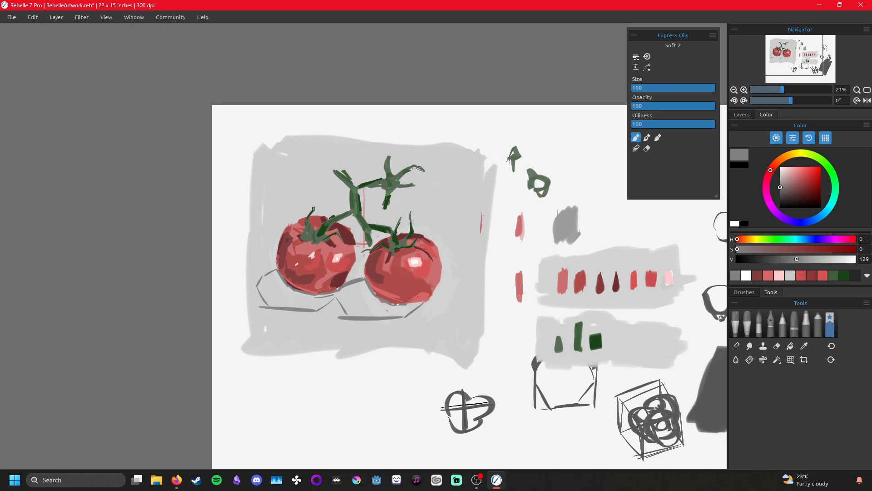
- Fill both outlined cast shadows with the same mid grey
{"action": "left_click_drag", "start_coordinate": [403, 316], "coordinate": [421, 302]}
{"action": "mouse_move", "coordinate": [342, 301]}
{"action": "left_mouse_down"}
{"action": "mouse_move", "coordinate": [356, 315]}
{"action": "mouse_move", "coordinate": [367, 311]}
{"action": "mouse_move", "coordinate": [364, 299]}
{"action": "mouse_move", "coordinate": [379, 312]}
{"action": "mouse_move", "coordinate": [371, 293]}
{"action": "mouse_move", "coordinate": [381, 309]}
{"action": "mouse_move", "coordinate": [377, 301]}
{"action": "mouse_move", "coordinate": [416, 307]}
{"action": "mouse_move", "coordinate": [363, 314]}
{"action": "mouse_move", "coordinate": [354, 283]}
{"action": "mouse_move", "coordinate": [340, 298]}
{"action": "mouse_move", "coordinate": [342, 289]}
{"action": "mouse_move", "coordinate": [356, 299]}
{"action": "mouse_move", "coordinate": [350, 288]}
{"action": "mouse_move", "coordinate": [360, 284]}
{"action": "mouse_move", "coordinate": [370, 297]}
{"action": "mouse_move", "coordinate": [362, 285]}
{"action": "mouse_move", "coordinate": [310, 304]}
{"action": "mouse_move", "coordinate": [328, 298]}
{"action": "left_mouse_up"}
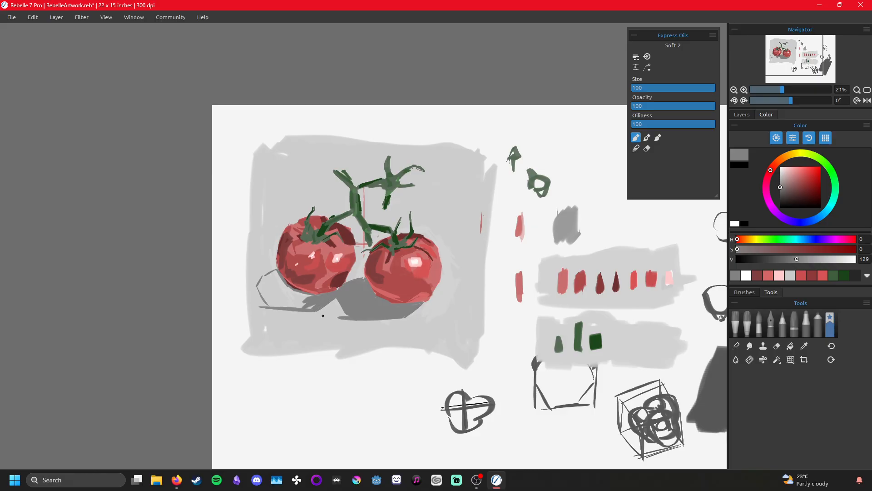
{"action": "mouse_move", "coordinate": [315, 310]}
{"action": "left_mouse_down"}
{"action": "mouse_move", "coordinate": [273, 305]}
{"action": "mouse_move", "coordinate": [262, 295]}
{"action": "mouse_move", "coordinate": [311, 291]}
{"action": "mouse_move", "coordinate": [279, 286]}
{"action": "mouse_move", "coordinate": [266, 301]}
{"action": "mouse_move", "coordinate": [260, 291]}
{"action": "mouse_move", "coordinate": [272, 276]}
{"action": "mouse_move", "coordinate": [269, 295]}
{"action": "mouse_move", "coordinate": [266, 284]}
{"action": "left_mouse_up"}
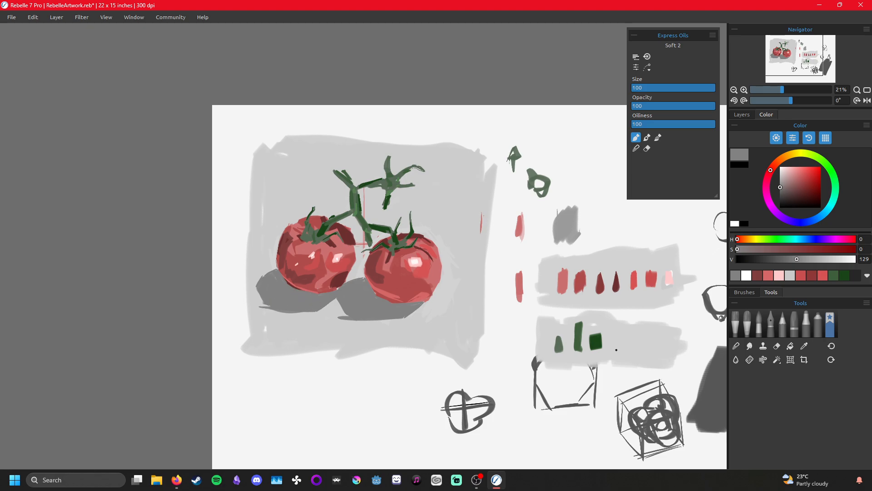
- Darken the grey to value 99 and paint darker contact shadows directly beneath and between the tomatoes
{"action": "left_click_drag", "start_coordinate": [797, 259], "coordinate": [783, 258]}
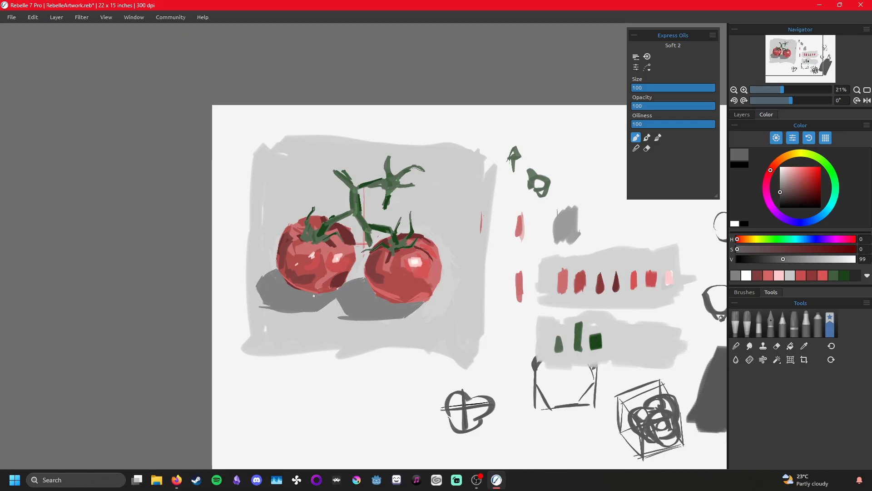
{"action": "left_click", "coordinate": [313, 295]}
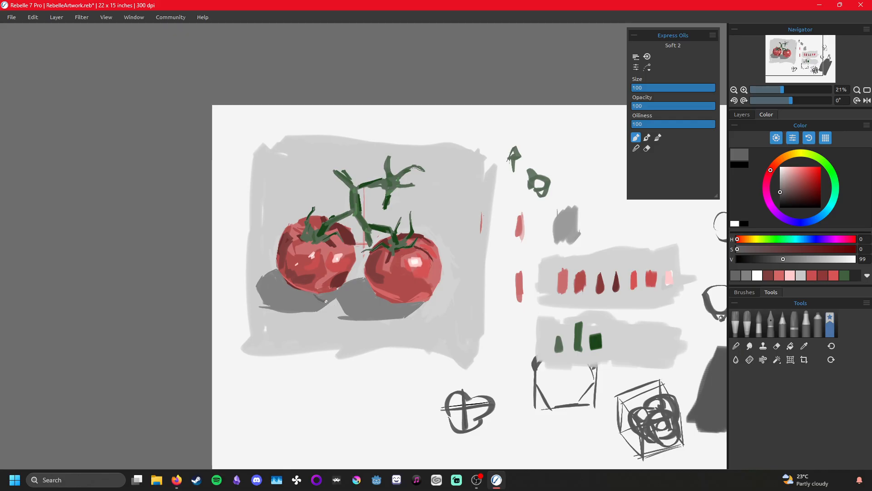
{"action": "left_click_drag", "start_coordinate": [350, 302], "coordinate": [374, 295]}
{"action": "left_click_drag", "start_coordinate": [347, 302], "coordinate": [373, 296]}
{"action": "mouse_move", "coordinate": [399, 305]}
{"action": "left_mouse_down"}
{"action": "mouse_move", "coordinate": [421, 305]}
{"action": "mouse_move", "coordinate": [405, 306]}
{"action": "left_mouse_up"}
{"action": "mouse_move", "coordinate": [334, 290]}
{"action": "left_mouse_down"}
{"action": "mouse_move", "coordinate": [318, 296]}
{"action": "mouse_move", "coordinate": [337, 293]}
{"action": "left_mouse_up"}
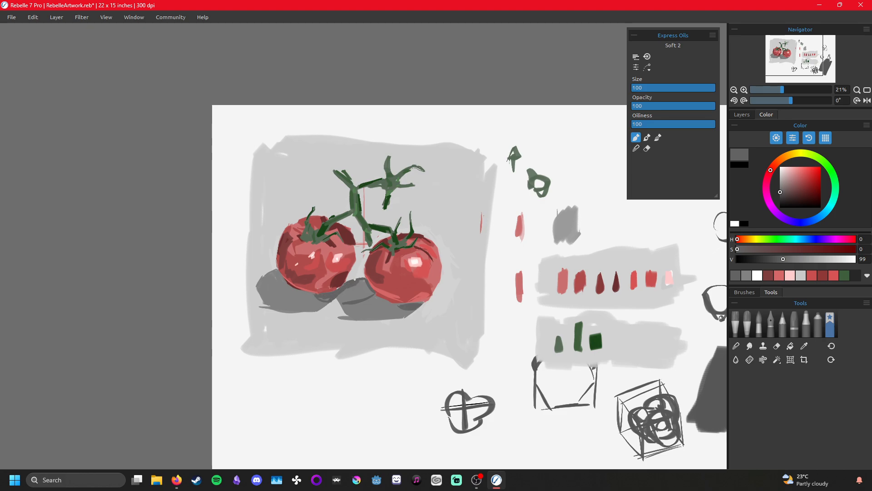
{"action": "left_click_drag", "start_coordinate": [338, 297], "coordinate": [366, 297]}
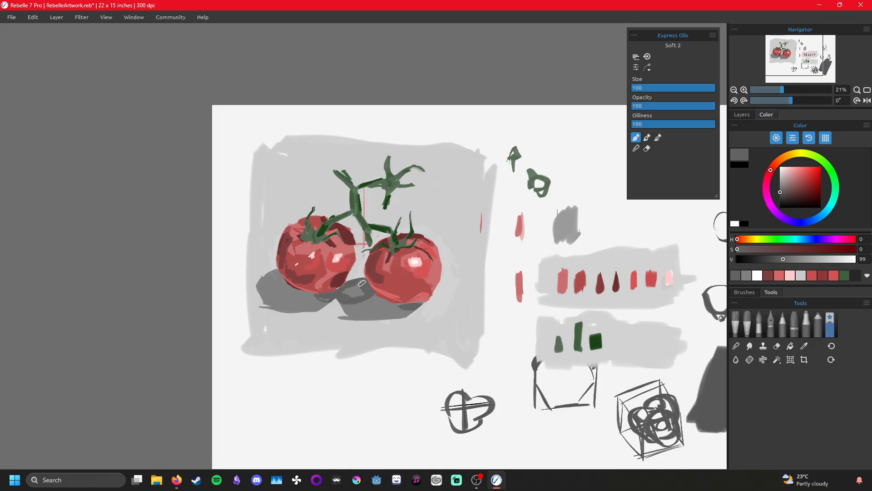
{"action": "left_click_drag", "start_coordinate": [356, 285], "coordinate": [355, 294]}
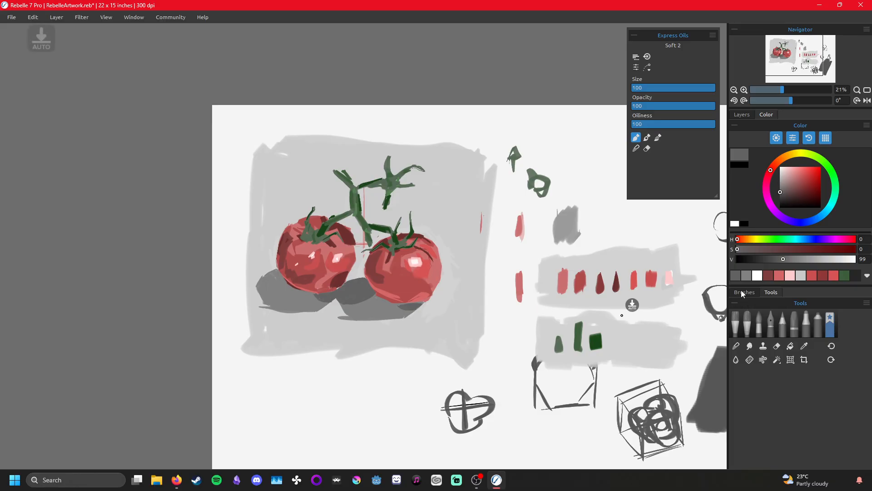
- Darken the grey to value 55 and paint the deepest shadow in the gap between the two tomatoes
{"action": "left_click", "coordinate": [763, 259]}
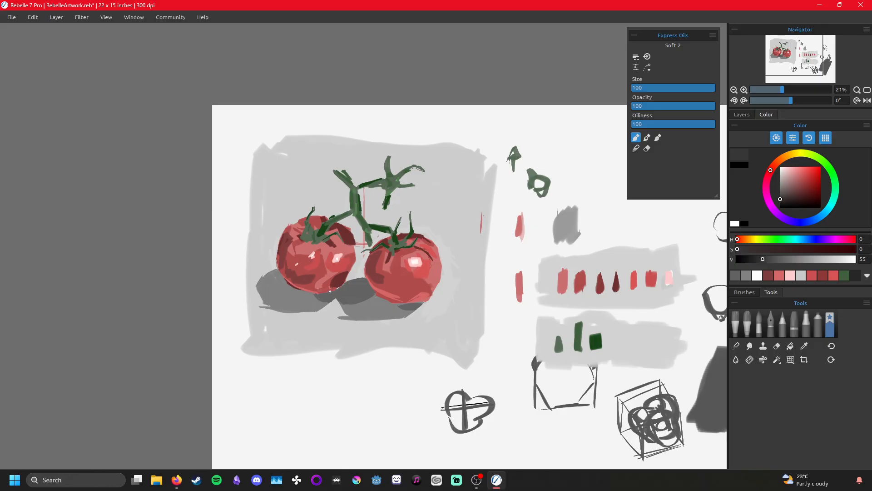
{"action": "left_click_drag", "start_coordinate": [327, 293], "coordinate": [369, 288]}
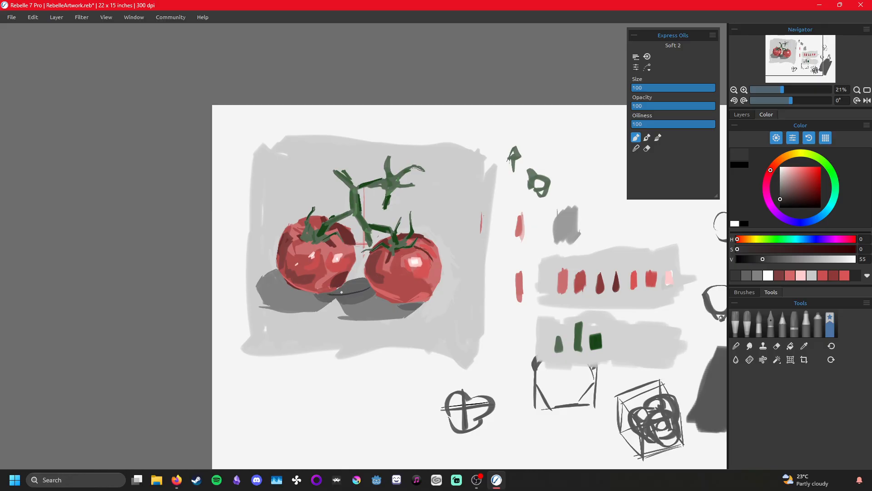
{"action": "mouse_move", "coordinate": [347, 283]}
{"action": "left_mouse_down"}
{"action": "mouse_move", "coordinate": [365, 278]}
{"action": "mouse_move", "coordinate": [369, 286]}
{"action": "mouse_move", "coordinate": [335, 291]}
{"action": "left_mouse_up"}
{"action": "left_click_drag", "start_coordinate": [359, 288], "coordinate": [337, 289]}
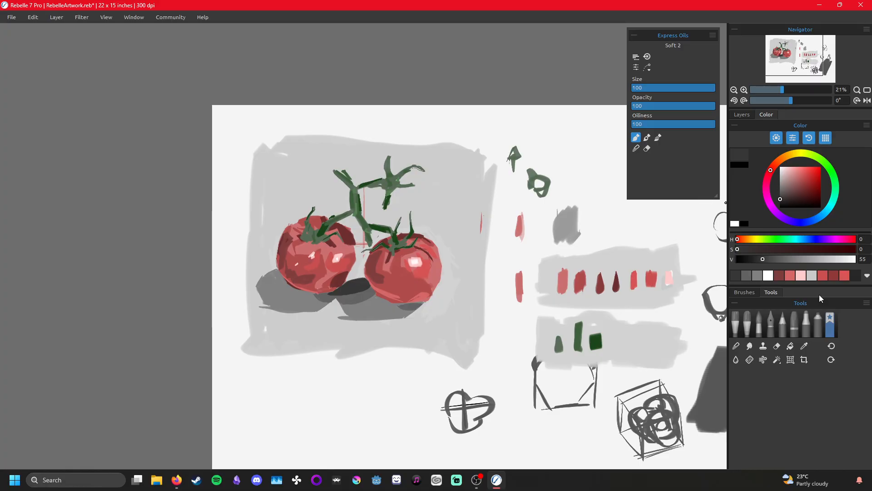
- Sample the background grey, set its value to 193, and touch up the gap between the cast shadows with the oil brush
{"action": "left_click", "coordinate": [804, 346]}
{"action": "left_click", "coordinate": [314, 321]}
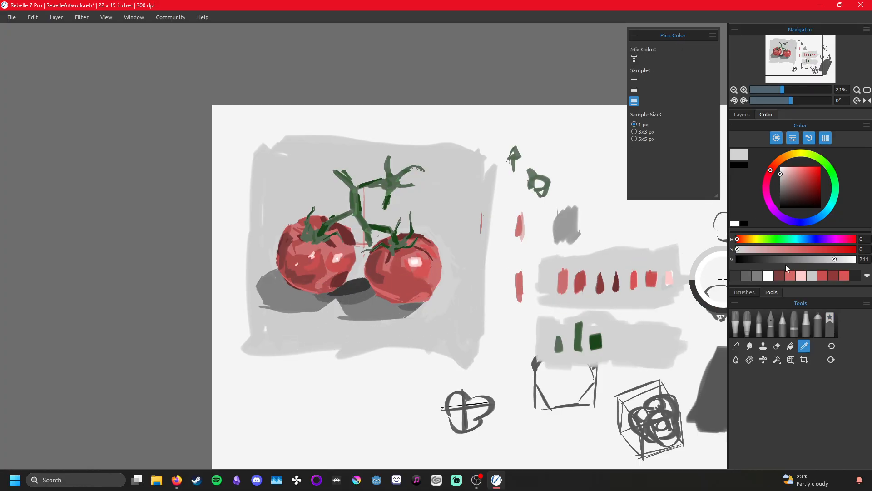
{"action": "left_click_drag", "start_coordinate": [831, 260], "coordinate": [827, 260]}
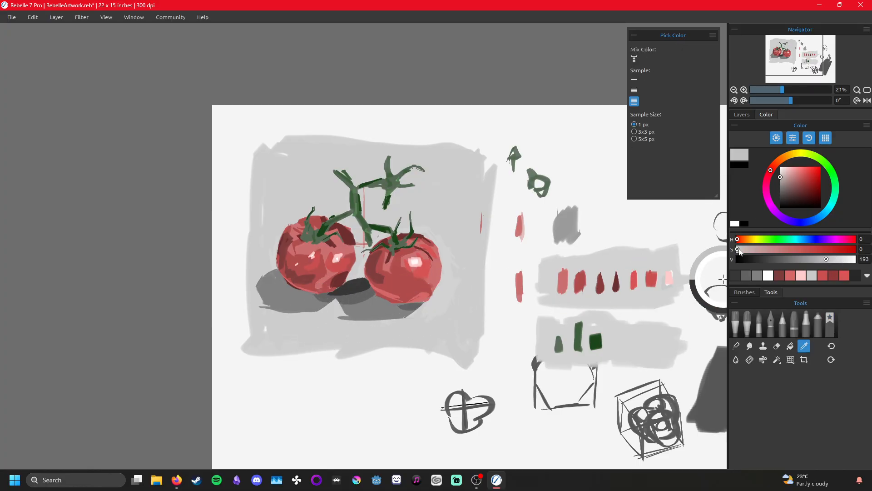
{"action": "left_click", "coordinate": [830, 323]}
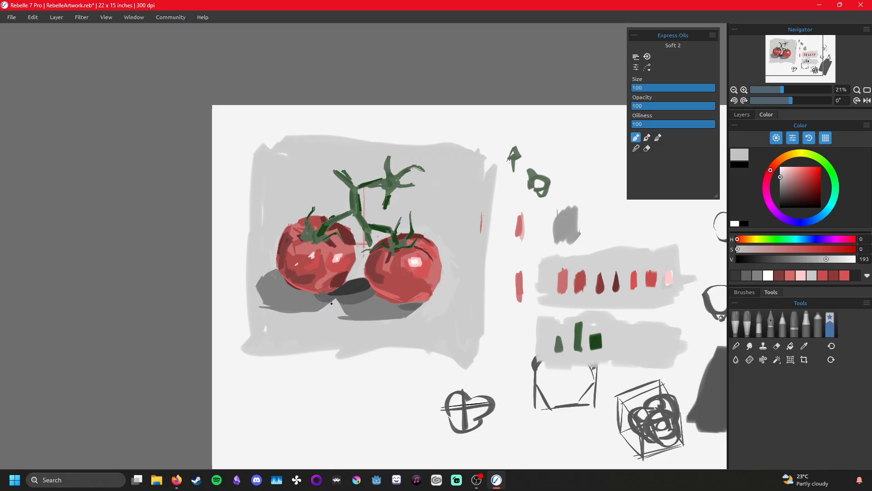
{"action": "left_click_drag", "start_coordinate": [336, 299], "coordinate": [335, 303]}
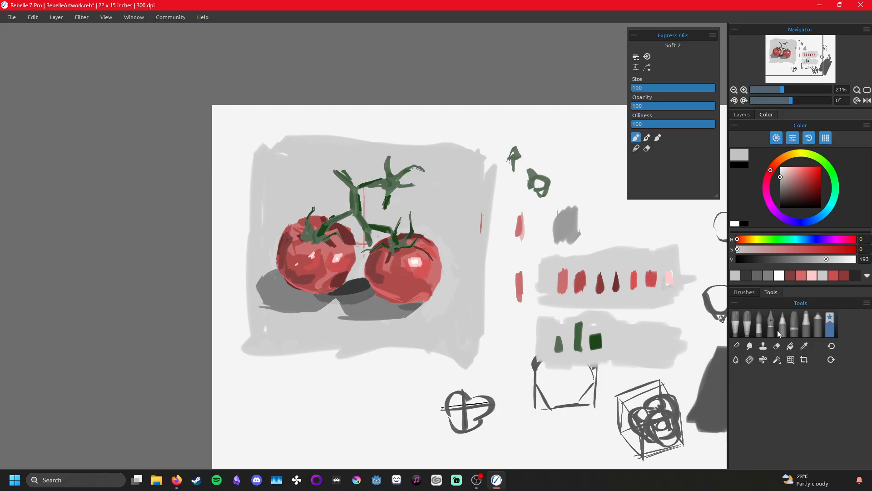
- Reuse the dark red with value 128 to refine the left-hand tomato's outer edge
{"action": "left_click", "coordinate": [794, 275]}
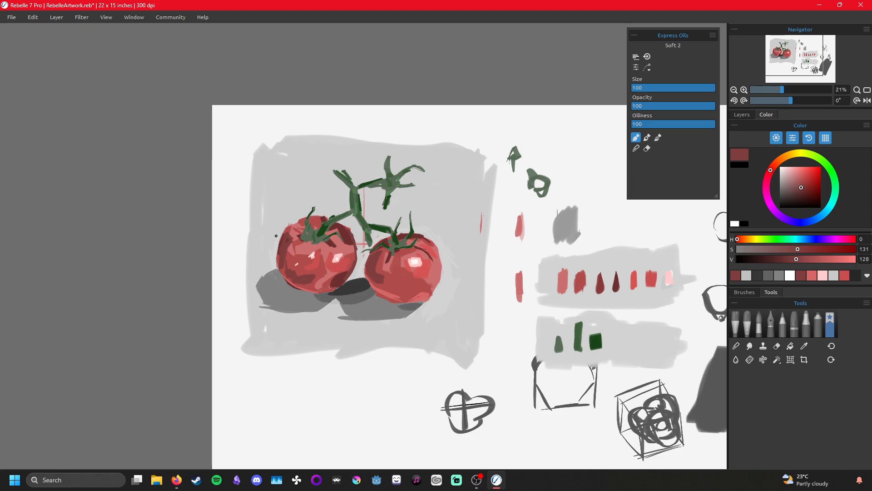
{"action": "mouse_move", "coordinate": [279, 271]}
{"action": "left_mouse_down"}
{"action": "mouse_move", "coordinate": [278, 236]}
{"action": "mouse_move", "coordinate": [291, 222]}
{"action": "left_mouse_up"}
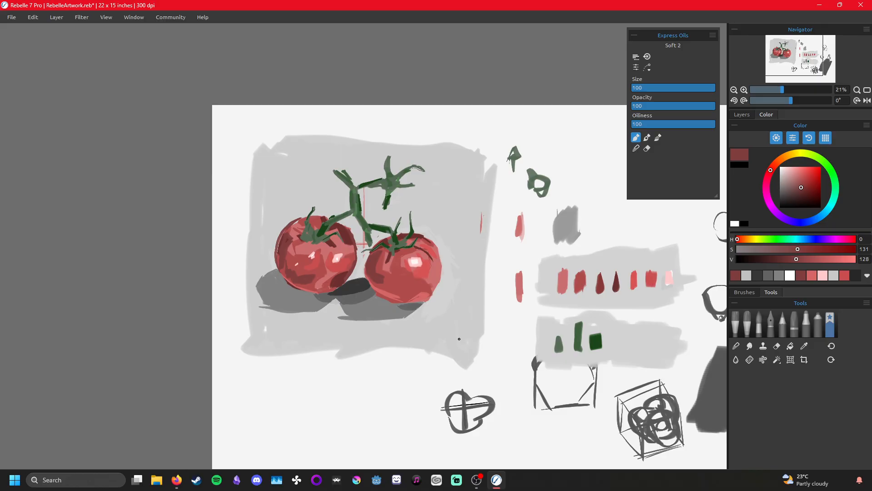
- Undo the last dark red strokes and repaint the left-hand tomato's outer left edge
{"action": "key", "text": "ctrl+z"}
{"action": "left_click_drag", "start_coordinate": [278, 247], "coordinate": [281, 271]}
{"action": "key", "text": "ctrl+z"}
{"action": "mouse_move", "coordinate": [277, 264]}
{"action": "left_mouse_down"}
{"action": "mouse_move", "coordinate": [277, 256]}
{"action": "mouse_move", "coordinate": [289, 280]}
{"action": "left_mouse_up"}
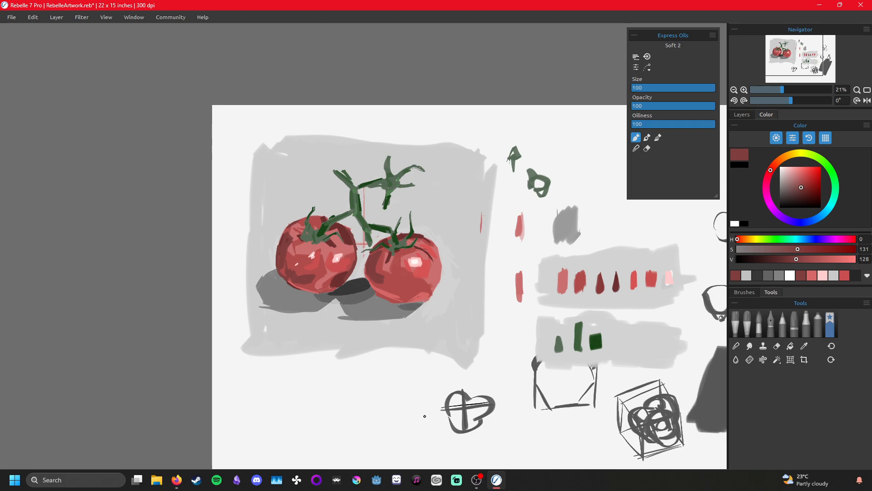
- Add a new empty layer above the tomato painting layer in Group 2
{"action": "left_click_drag", "start_coordinate": [421, 412], "coordinate": [403, 404]}
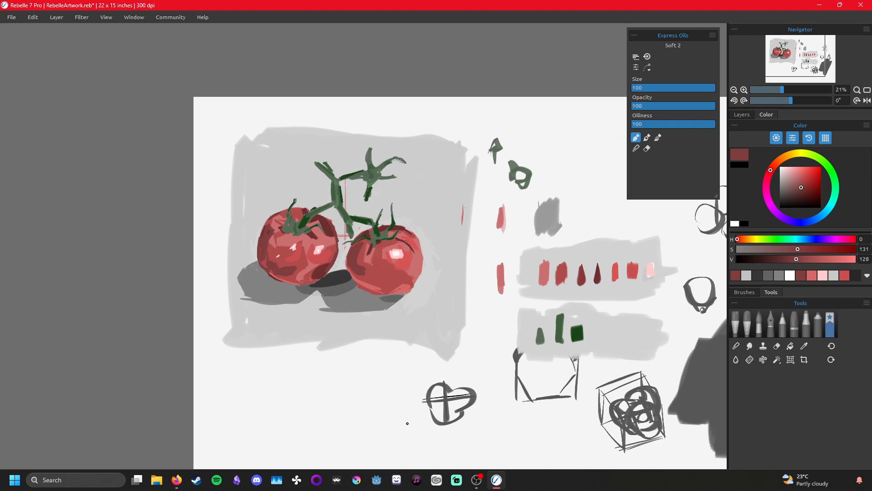
{"action": "left_click_drag", "start_coordinate": [424, 421], "coordinate": [461, 404]}
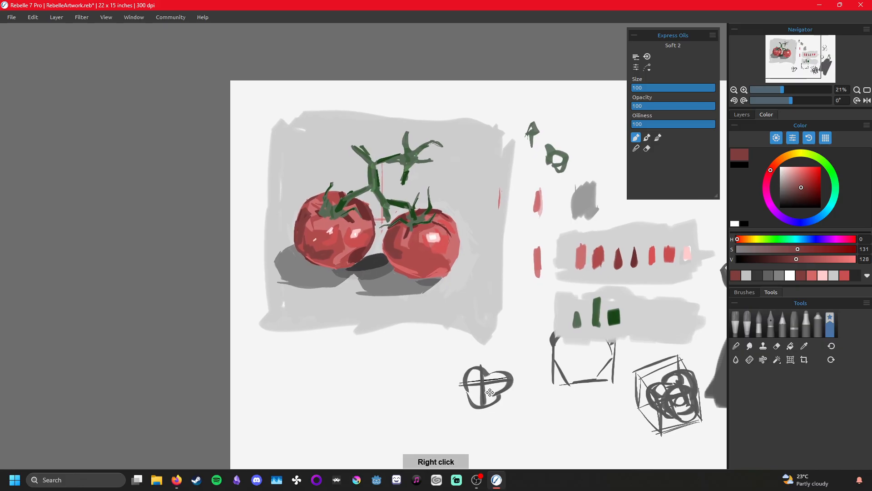
{"action": "left_click_drag", "start_coordinate": [478, 268], "coordinate": [454, 304]}
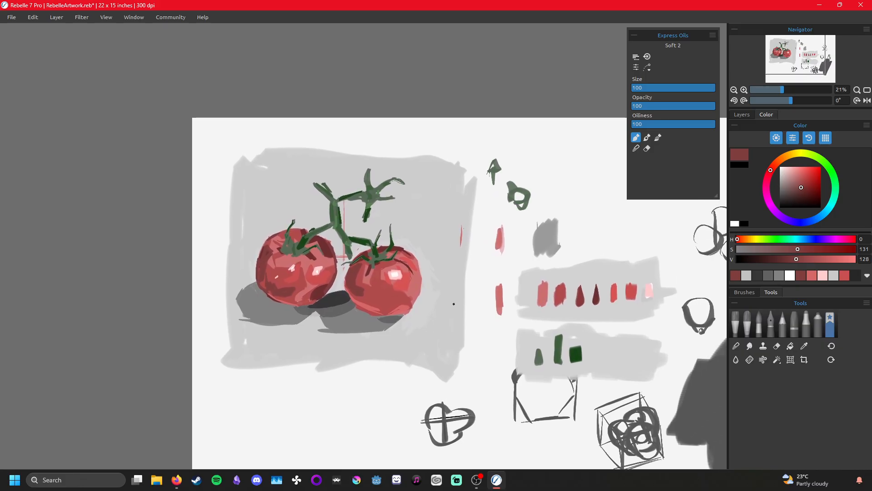
{"action": "left_click", "coordinate": [742, 114]}
{"action": "left_click", "coordinate": [832, 277]}
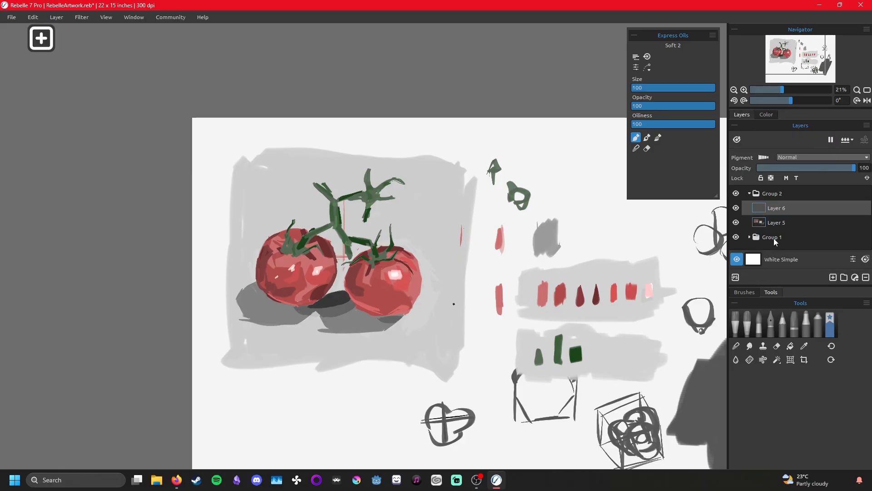
- Add a Hue/Saturation adjustment layer above Layer 6 with hue -1 and saturation 23
{"action": "right_click", "coordinate": [796, 207]}
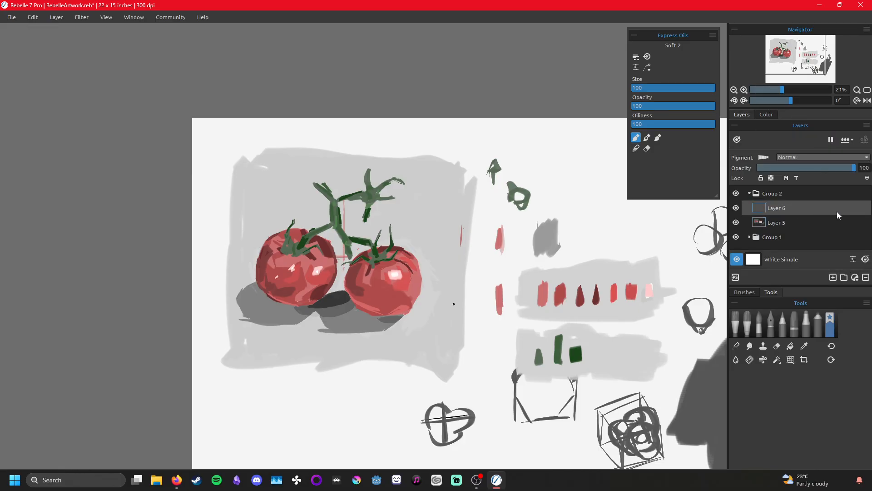
{"action": "left_click", "coordinate": [856, 278]}
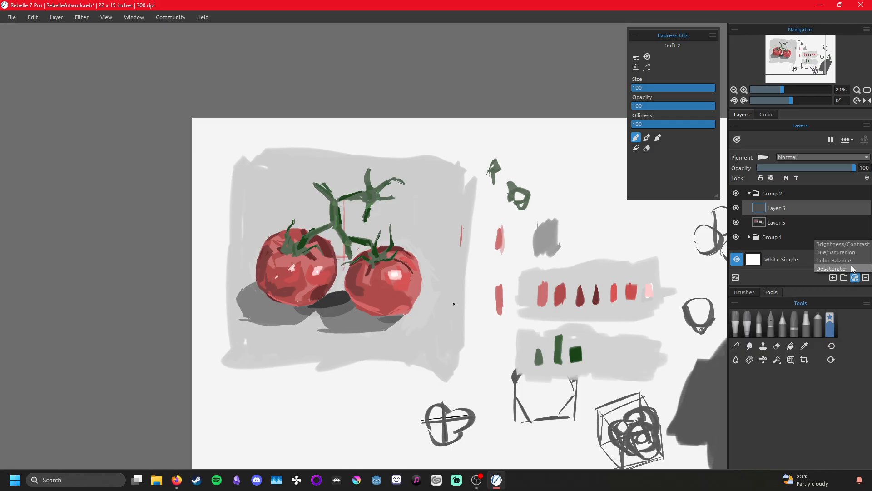
{"action": "left_click", "coordinate": [855, 252]}
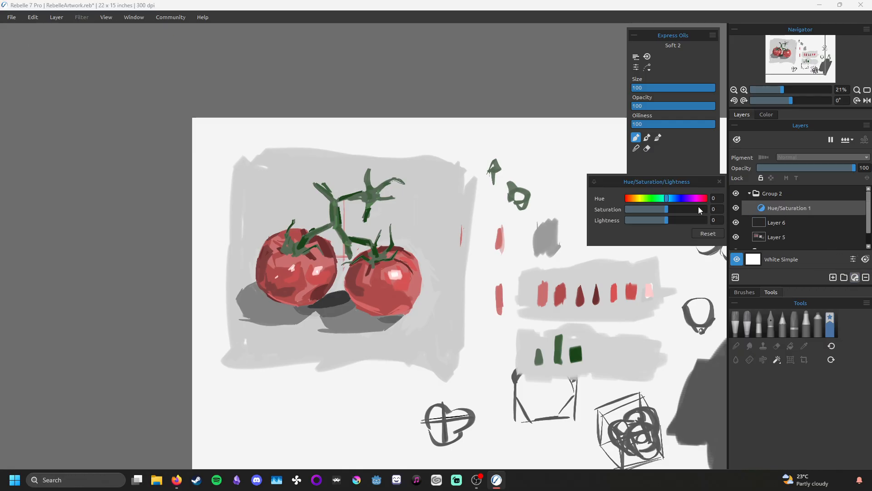
{"action": "left_click_drag", "start_coordinate": [680, 208], "coordinate": [677, 219]}
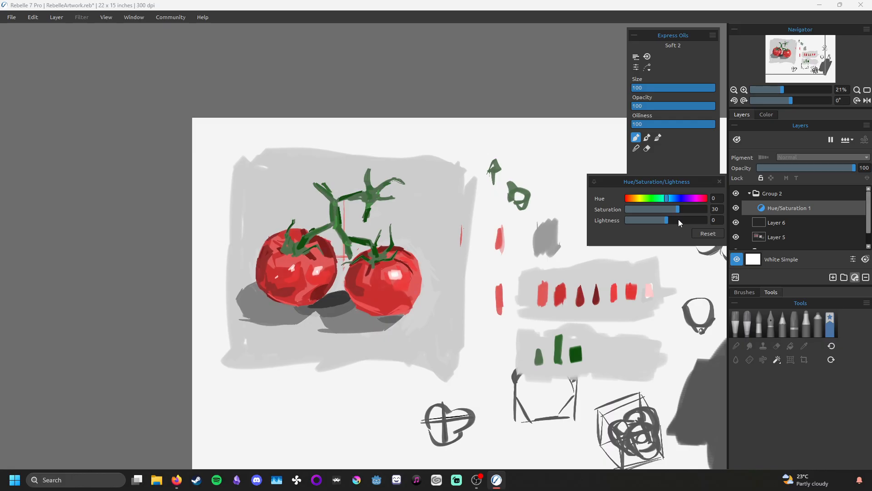
{"action": "mouse_move", "coordinate": [667, 199]}
{"action": "left_mouse_down"}
{"action": "mouse_move", "coordinate": [653, 203]}
{"action": "mouse_move", "coordinate": [712, 203]}
{"action": "mouse_move", "coordinate": [625, 228]}
{"action": "mouse_move", "coordinate": [668, 222]}
{"action": "left_mouse_up"}
- Raise the adjustment's saturation to about 26 and merge the adjustment layer into the layer below
{"action": "left_click", "coordinate": [737, 207]}
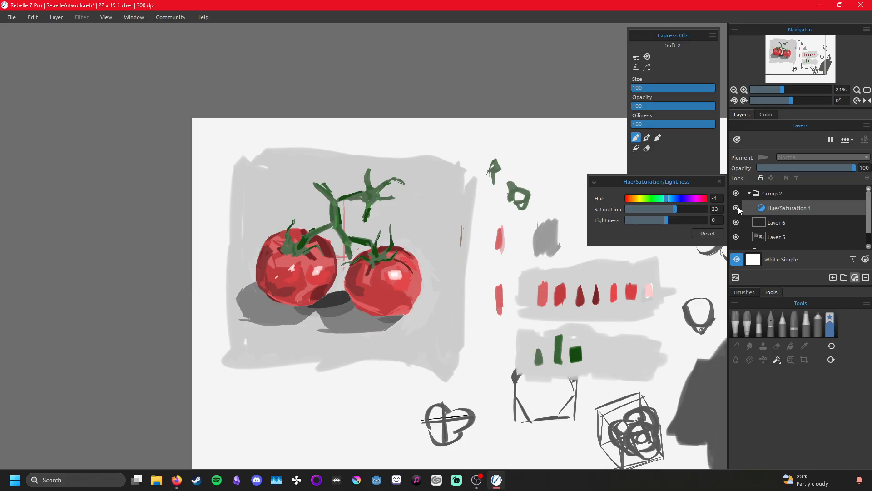
{"action": "left_click", "coordinate": [737, 207]}
{"action": "left_click", "coordinate": [736, 207]}
{"action": "left_click", "coordinate": [674, 209]}
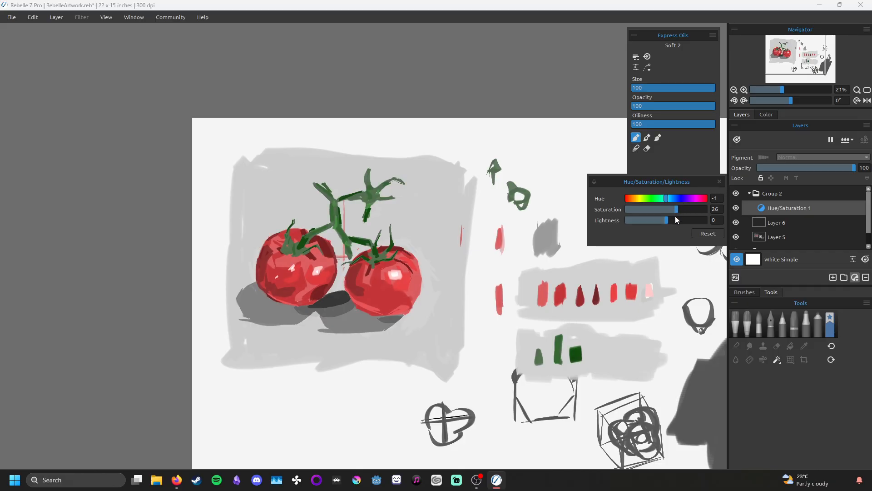
{"action": "left_click", "coordinate": [677, 209]}
{"action": "left_click", "coordinate": [719, 182]}
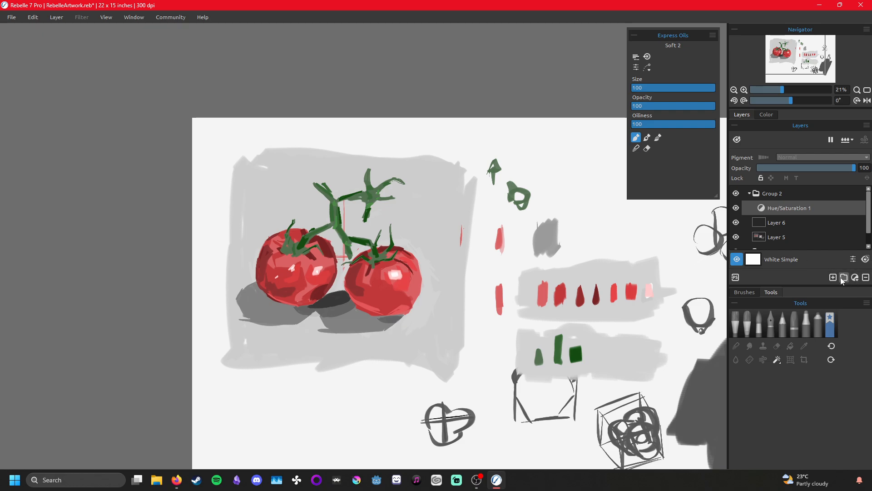
{"action": "right_click", "coordinate": [821, 207]}
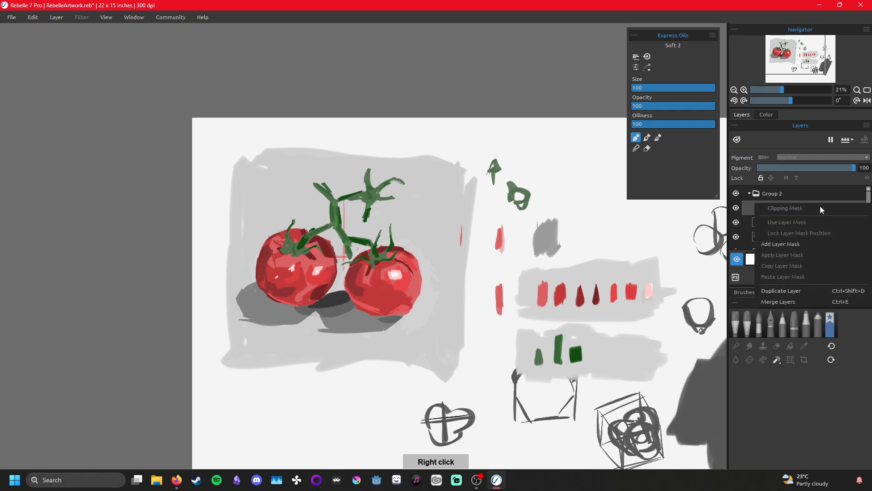
{"action": "left_click", "coordinate": [810, 301]}
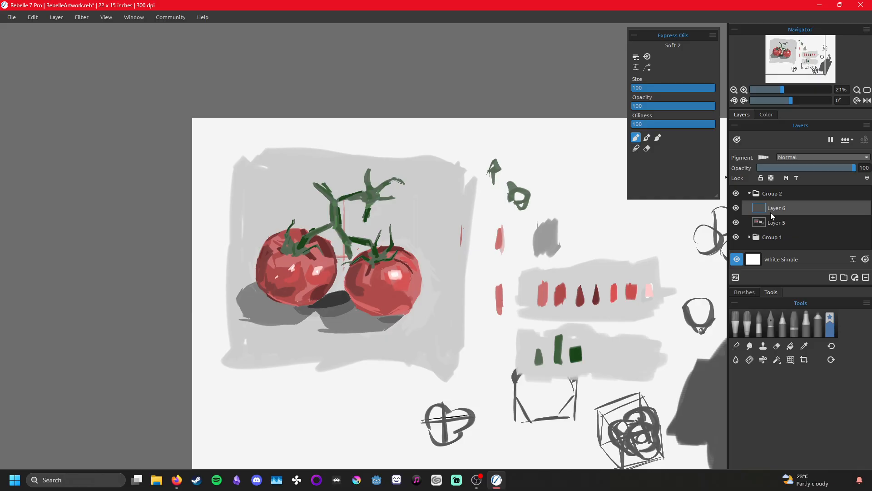
- Hide Layer 5, which holds the tomato study, to clear the canvas
{"action": "left_click_drag", "start_coordinate": [457, 336], "coordinate": [468, 361]}
{"action": "mouse_move", "coordinate": [592, 349]}
{"action": "left_mouse_down"}
{"action": "mouse_move", "coordinate": [621, 312]}
{"action": "mouse_move", "coordinate": [616, 282]}
{"action": "mouse_move", "coordinate": [593, 259]}
{"action": "mouse_move", "coordinate": [532, 361]}
{"action": "mouse_move", "coordinate": [589, 309]}
{"action": "mouse_move", "coordinate": [615, 310]}
{"action": "mouse_move", "coordinate": [645, 318]}
{"action": "mouse_move", "coordinate": [624, 370]}
{"action": "mouse_move", "coordinate": [655, 370]}
{"action": "mouse_move", "coordinate": [698, 312]}
{"action": "left_mouse_up"}
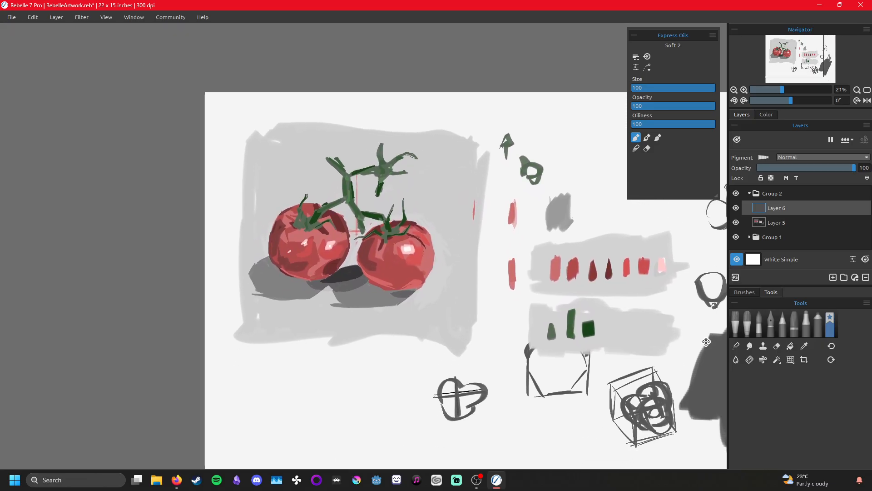
{"action": "left_click_drag", "start_coordinate": [635, 346], "coordinate": [609, 322]}
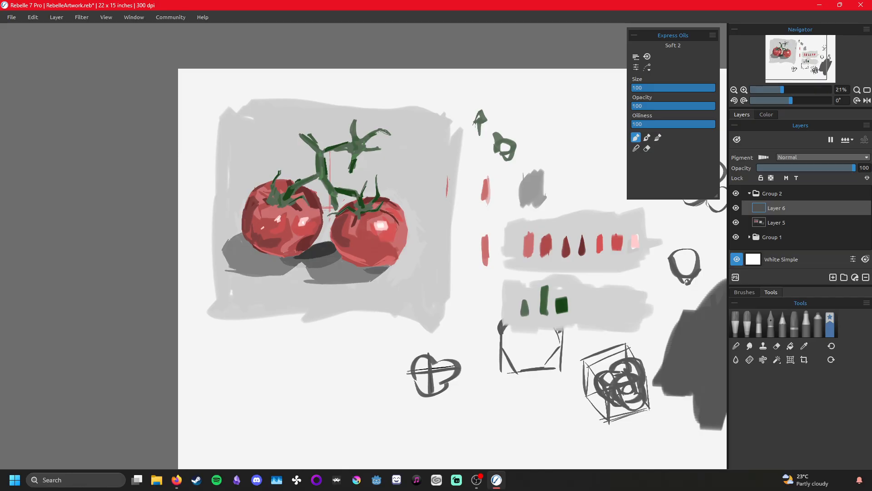
{"action": "key", "text": "alt+Tab"}
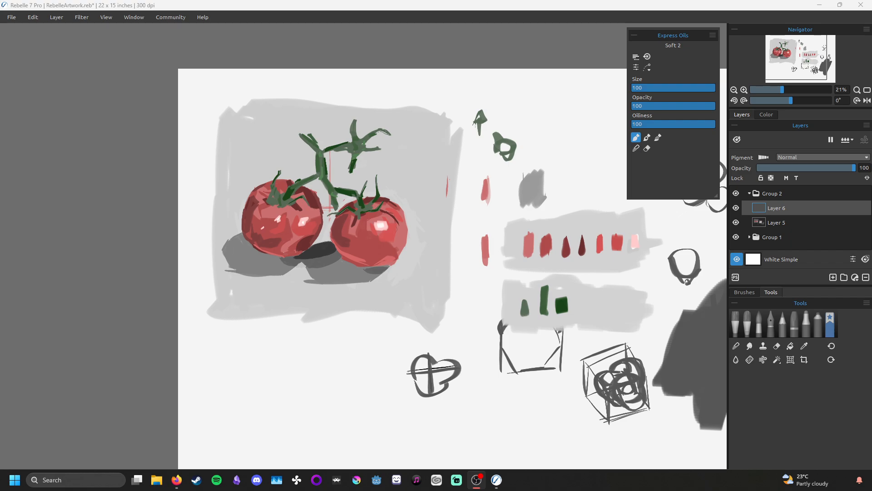
{"action": "left_click", "coordinate": [736, 223]}
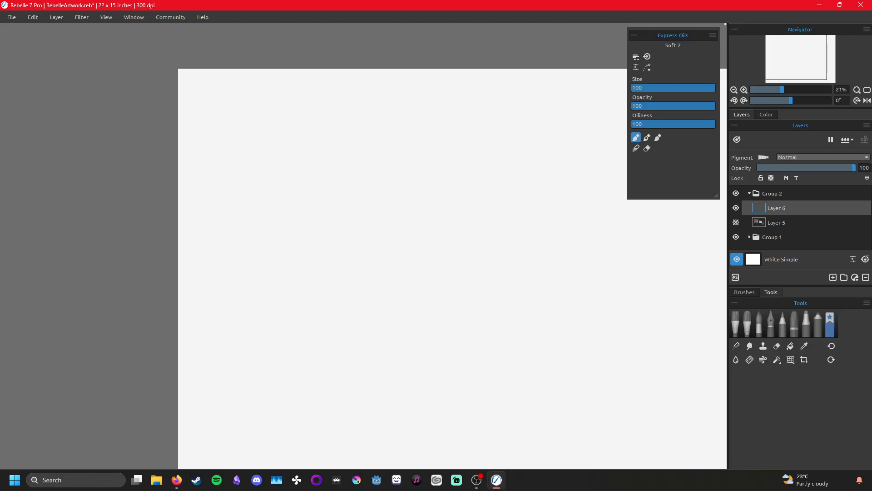
- Choose a neutral grey with value 192 and paint a tall rectangular background in the middle of the canvas on Layer 6
{"action": "key", "text": "alt+Tab"}
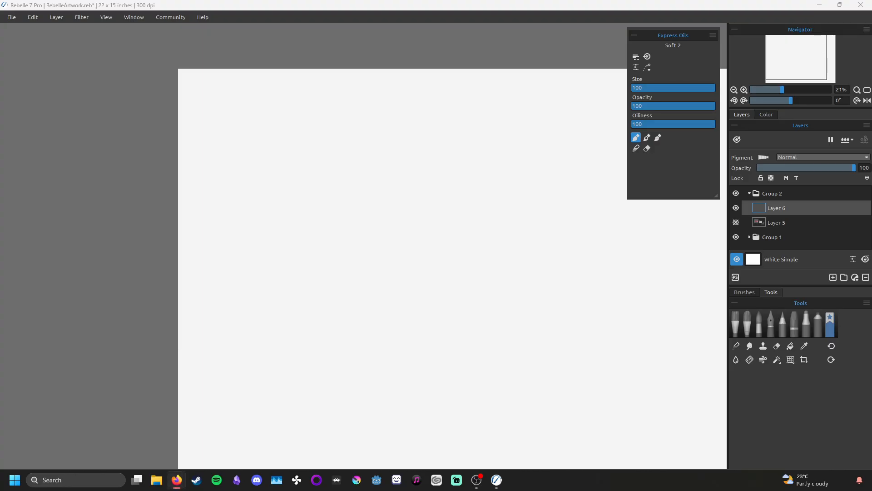
{"action": "left_click_drag", "start_coordinate": [468, 262], "coordinate": [371, 252]}
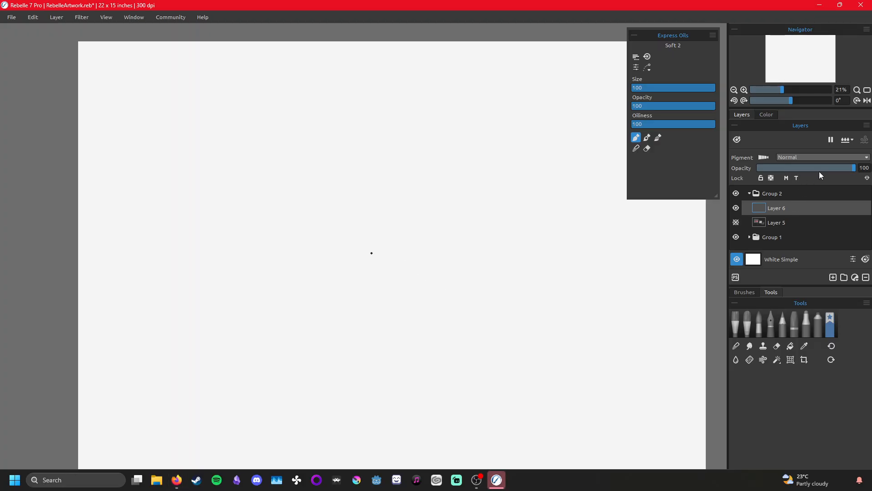
{"action": "left_click", "coordinate": [766, 115]}
{"action": "left_click", "coordinate": [781, 181]}
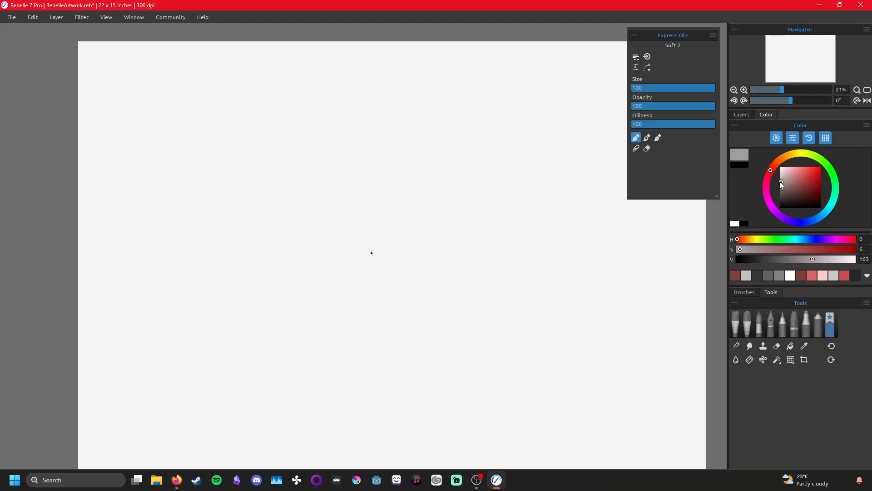
{"action": "left_click_drag", "start_coordinate": [773, 182], "coordinate": [770, 176]}
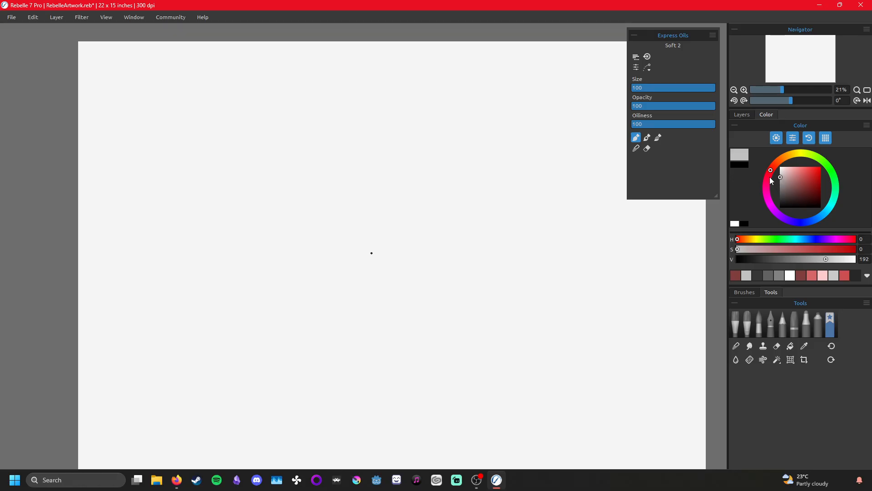
{"action": "mouse_move", "coordinate": [246, 95]}
{"action": "left_mouse_down"}
{"action": "mouse_move", "coordinate": [449, 82]}
{"action": "mouse_move", "coordinate": [339, 144]}
{"action": "mouse_move", "coordinate": [471, 226]}
{"action": "mouse_move", "coordinate": [267, 385]}
{"action": "mouse_move", "coordinate": [369, 385]}
{"action": "mouse_move", "coordinate": [285, 387]}
{"action": "mouse_move", "coordinate": [267, 104]}
{"action": "mouse_move", "coordinate": [304, 337]}
{"action": "mouse_move", "coordinate": [333, 325]}
{"action": "mouse_move", "coordinate": [397, 155]}
{"action": "mouse_move", "coordinate": [470, 255]}
{"action": "mouse_move", "coordinate": [512, 53]}
{"action": "mouse_move", "coordinate": [454, 277]}
{"action": "mouse_move", "coordinate": [472, 107]}
{"action": "mouse_move", "coordinate": [409, 327]}
{"action": "mouse_move", "coordinate": [370, 249]}
{"action": "mouse_move", "coordinate": [323, 242]}
{"action": "mouse_move", "coordinate": [299, 86]}
{"action": "mouse_move", "coordinate": [381, 76]}
{"action": "mouse_move", "coordinate": [421, 89]}
{"action": "mouse_move", "coordinate": [384, 335]}
{"action": "mouse_move", "coordinate": [369, 108]}
{"action": "mouse_move", "coordinate": [302, 424]}
{"action": "mouse_move", "coordinate": [414, 418]}
{"action": "mouse_move", "coordinate": [306, 431]}
{"action": "mouse_move", "coordinate": [286, 388]}
{"action": "mouse_move", "coordinate": [397, 302]}
{"action": "mouse_move", "coordinate": [432, 370]}
{"action": "mouse_move", "coordinate": [405, 399]}
{"action": "mouse_move", "coordinate": [421, 399]}
{"action": "mouse_move", "coordinate": [386, 251]}
{"action": "mouse_move", "coordinate": [322, 187]}
{"action": "mouse_move", "coordinate": [360, 166]}
{"action": "mouse_move", "coordinate": [411, 187]}
{"action": "mouse_move", "coordinate": [450, 160]}
{"action": "mouse_move", "coordinate": [473, 160]}
{"action": "mouse_move", "coordinate": [495, 308]}
{"action": "mouse_move", "coordinate": [482, 394]}
{"action": "left_mouse_up"}
{"action": "mouse_move", "coordinate": [353, 138]}
{"action": "left_mouse_down"}
{"action": "mouse_move", "coordinate": [411, 147]}
{"action": "mouse_move", "coordinate": [417, 109]}
{"action": "mouse_move", "coordinate": [335, 94]}
{"action": "mouse_move", "coordinate": [397, 62]}
{"action": "left_mouse_up"}
{"action": "mouse_move", "coordinate": [377, 300]}
{"action": "left_mouse_down"}
{"action": "mouse_move", "coordinate": [512, 84]}
{"action": "mouse_move", "coordinate": [508, 240]}
{"action": "mouse_move", "coordinate": [372, 415]}
{"action": "left_mouse_up"}
{"action": "mouse_move", "coordinate": [308, 424]}
{"action": "left_mouse_down"}
{"action": "mouse_move", "coordinate": [246, 318]}
{"action": "mouse_move", "coordinate": [273, 374]}
{"action": "mouse_move", "coordinate": [282, 81]}
{"action": "mouse_move", "coordinate": [456, 422]}
{"action": "mouse_move", "coordinate": [506, 372]}
{"action": "mouse_move", "coordinate": [522, 229]}
{"action": "mouse_move", "coordinate": [525, 327]}
{"action": "left_mouse_up"}
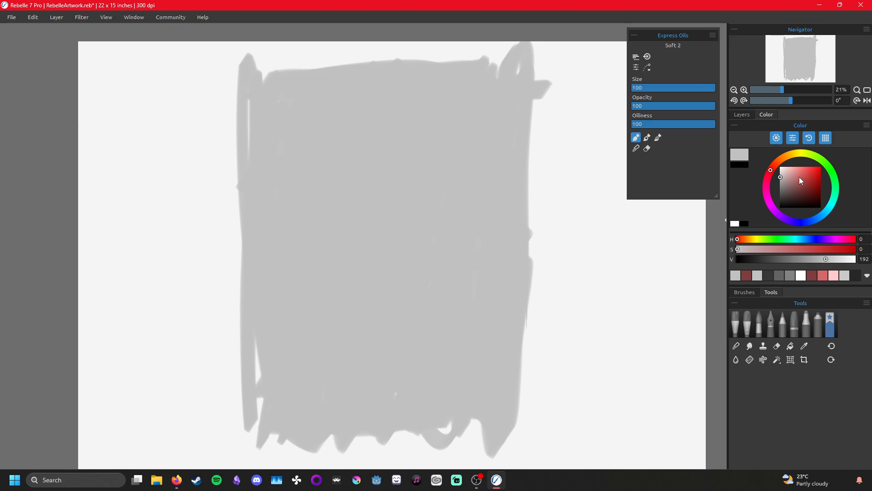
- Paint a grey palette patch beside the background and add a light orange swatch with hue 29, saturation 112 and value 223
{"action": "left_click", "coordinate": [782, 158]}
{"action": "left_click_drag", "start_coordinate": [792, 181], "coordinate": [796, 172]}
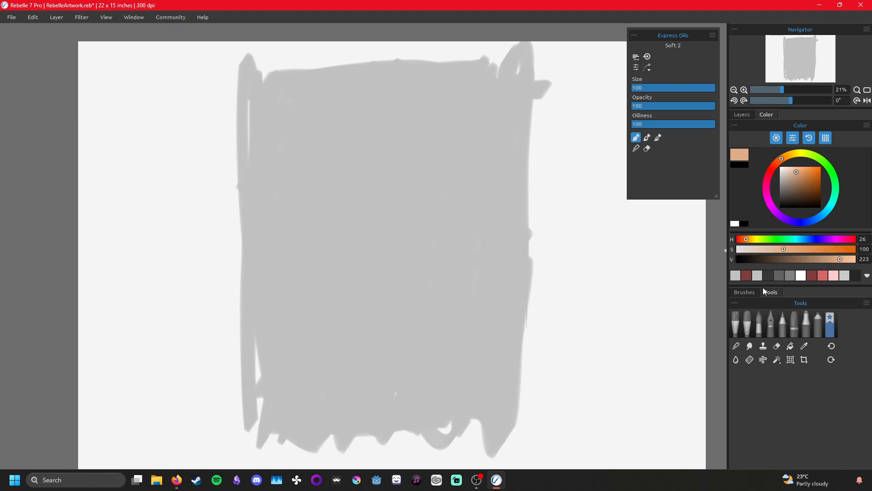
{"action": "left_click", "coordinate": [740, 274]}
{"action": "mouse_move", "coordinate": [628, 227]}
{"action": "left_mouse_down"}
{"action": "mouse_move", "coordinate": [620, 276]}
{"action": "mouse_move", "coordinate": [667, 264]}
{"action": "mouse_move", "coordinate": [688, 326]}
{"action": "mouse_move", "coordinate": [632, 272]}
{"action": "mouse_move", "coordinate": [627, 360]}
{"action": "mouse_move", "coordinate": [655, 205]}
{"action": "mouse_move", "coordinate": [658, 341]}
{"action": "mouse_move", "coordinate": [692, 239]}
{"action": "mouse_move", "coordinate": [667, 317]}
{"action": "mouse_move", "coordinate": [648, 197]}
{"action": "mouse_move", "coordinate": [660, 348]}
{"action": "mouse_move", "coordinate": [690, 256]}
{"action": "mouse_move", "coordinate": [700, 341]}
{"action": "mouse_move", "coordinate": [674, 320]}
{"action": "mouse_move", "coordinate": [651, 225]}
{"action": "mouse_move", "coordinate": [634, 235]}
{"action": "left_mouse_up"}
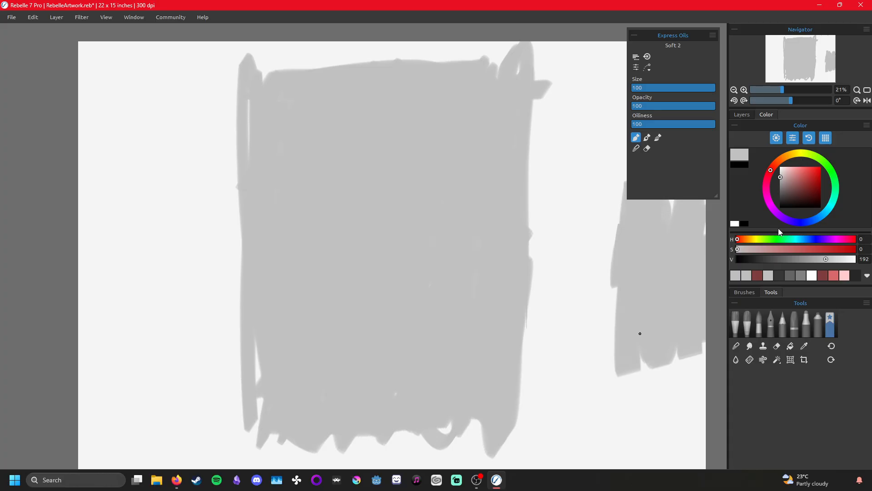
{"action": "left_click", "coordinate": [783, 157]}
{"action": "left_click", "coordinate": [798, 172]}
{"action": "left_click_drag", "start_coordinate": [640, 219], "coordinate": [639, 221]}
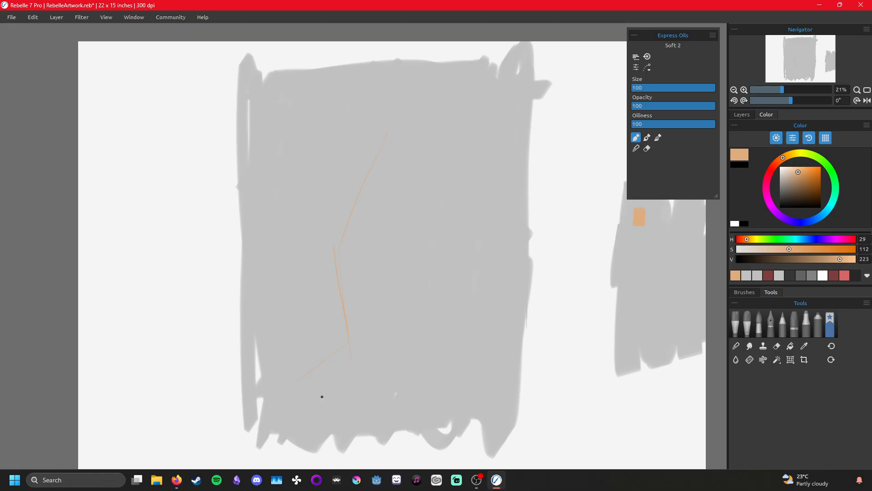
- Sketch the standing figure's outer contour, spreading hem, shoulders, and head with facial features in thin light orange lines
{"action": "left_click_drag", "start_coordinate": [353, 408], "coordinate": [467, 405]}
{"action": "mouse_move", "coordinate": [441, 189]}
{"action": "left_mouse_down"}
{"action": "mouse_move", "coordinate": [459, 128]}
{"action": "mouse_move", "coordinate": [409, 115]}
{"action": "left_mouse_up"}
{"action": "left_click_drag", "start_coordinate": [377, 132], "coordinate": [375, 151]}
{"action": "left_click_drag", "start_coordinate": [431, 85], "coordinate": [450, 123]}
{"action": "left_click_drag", "start_coordinate": [430, 83], "coordinate": [400, 82]}
{"action": "left_click_drag", "start_coordinate": [412, 94], "coordinate": [417, 97]}
{"action": "mouse_move", "coordinate": [406, 105]}
{"action": "left_mouse_down"}
{"action": "mouse_move", "coordinate": [419, 85]}
{"action": "mouse_move", "coordinate": [408, 102]}
{"action": "left_mouse_up"}
{"action": "left_click_drag", "start_coordinate": [421, 84], "coordinate": [432, 105]}
{"action": "left_click_drag", "start_coordinate": [406, 79], "coordinate": [422, 80]}
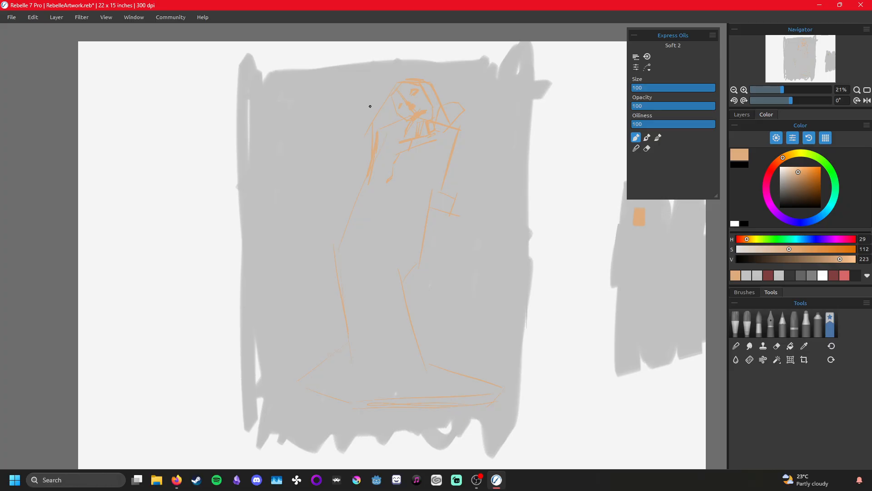
- Sketch the figure's waistband, long drapery lines, legs and feet in light orange
{"action": "left_click_drag", "start_coordinate": [393, 174], "coordinate": [388, 176]}
{"action": "left_click_drag", "start_coordinate": [372, 226], "coordinate": [343, 232]}
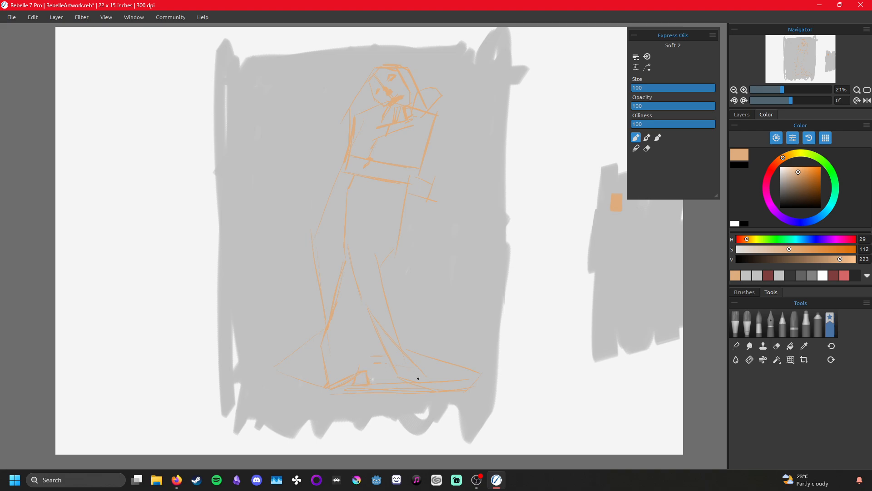
{"action": "left_click_drag", "start_coordinate": [386, 384], "coordinate": [397, 378]}
{"action": "left_click_drag", "start_coordinate": [387, 364], "coordinate": [380, 384]}
{"action": "left_click_drag", "start_coordinate": [340, 312], "coordinate": [348, 345]}
{"action": "left_click_drag", "start_coordinate": [366, 321], "coordinate": [364, 329]}
{"action": "left_click_drag", "start_coordinate": [350, 350], "coordinate": [357, 367]}
{"action": "left_click_drag", "start_coordinate": [361, 363], "coordinate": [358, 388]}
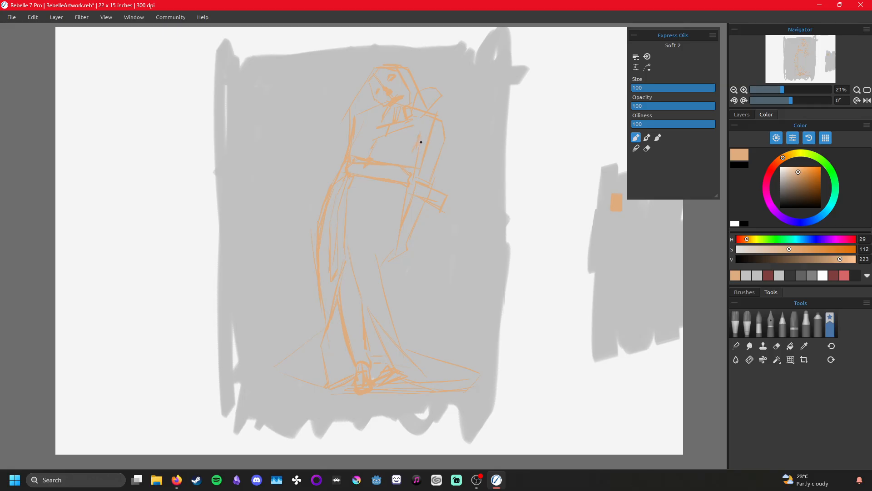
- Block in the fold shadows on the torso and firm up the projecting form and hanging edge at the hip
{"action": "left_click_drag", "start_coordinate": [403, 133], "coordinate": [408, 135]}
{"action": "left_click_drag", "start_coordinate": [374, 132], "coordinate": [384, 132]}
{"action": "mouse_move", "coordinate": [364, 154]}
{"action": "left_mouse_down"}
{"action": "mouse_move", "coordinate": [370, 142]}
{"action": "mouse_move", "coordinate": [353, 158]}
{"action": "left_mouse_up"}
{"action": "left_click_drag", "start_coordinate": [398, 125], "coordinate": [401, 127]}
{"action": "mouse_move", "coordinate": [400, 160]}
{"action": "left_mouse_down"}
{"action": "mouse_move", "coordinate": [406, 148]}
{"action": "mouse_move", "coordinate": [402, 159]}
{"action": "left_mouse_up"}
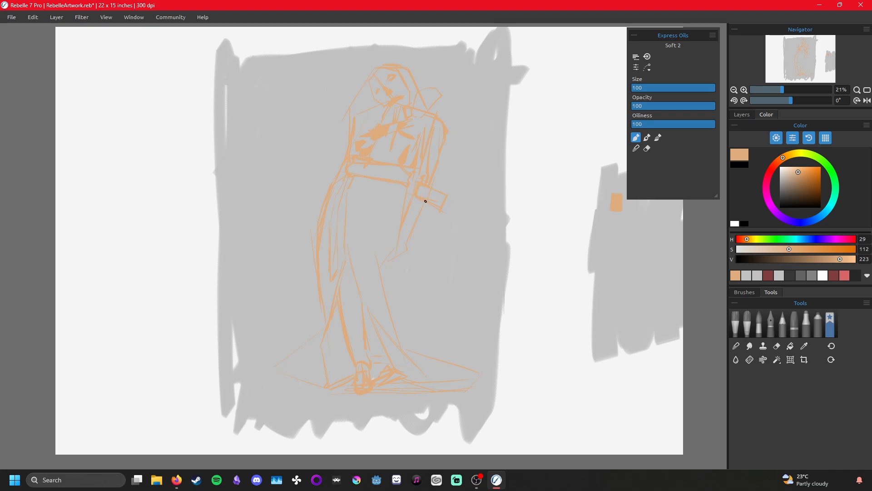
{"action": "left_click_drag", "start_coordinate": [450, 197], "coordinate": [449, 207]}
{"action": "left_click_drag", "start_coordinate": [402, 246], "coordinate": [394, 257]}
- Erase the construction lines inside the projecting form at the hip and fill it with the background grey
{"action": "key", "text": "e"}
{"action": "left_click_drag", "start_coordinate": [414, 190], "coordinate": [433, 201]}
{"action": "left_click", "coordinate": [745, 279]}
{"action": "key", "text": "e"}
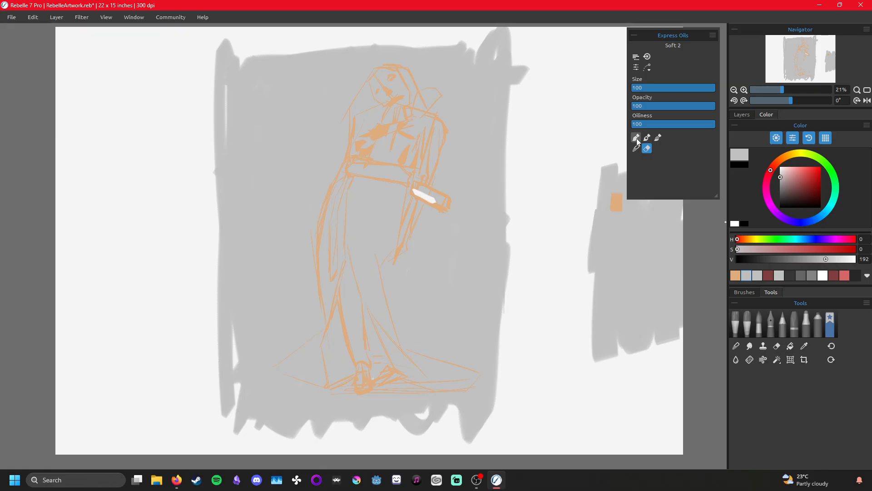
{"action": "mouse_move", "coordinate": [419, 194]}
{"action": "left_mouse_down"}
{"action": "mouse_move", "coordinate": [431, 196]}
{"action": "mouse_move", "coordinate": [413, 193]}
{"action": "mouse_move", "coordinate": [418, 187]}
{"action": "mouse_move", "coordinate": [441, 206]}
{"action": "left_mouse_up"}
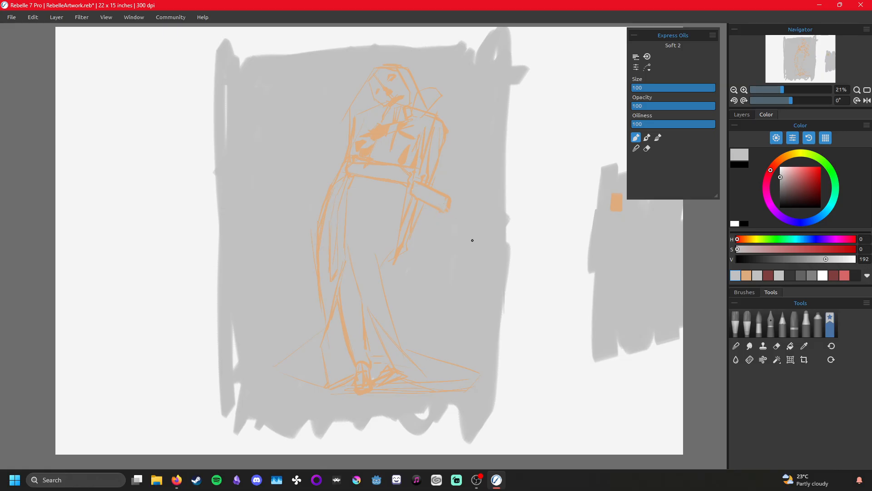
- Reuse the light orange to thicken the drapery contour below the hip and shade the folds along the thigh and lower leg
{"action": "left_click", "coordinate": [746, 276]}
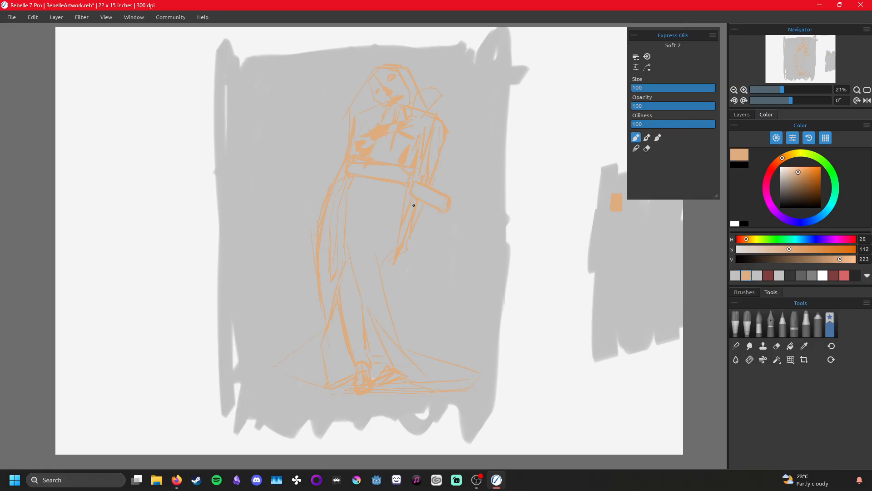
{"action": "left_click_drag", "start_coordinate": [415, 199], "coordinate": [413, 197]}
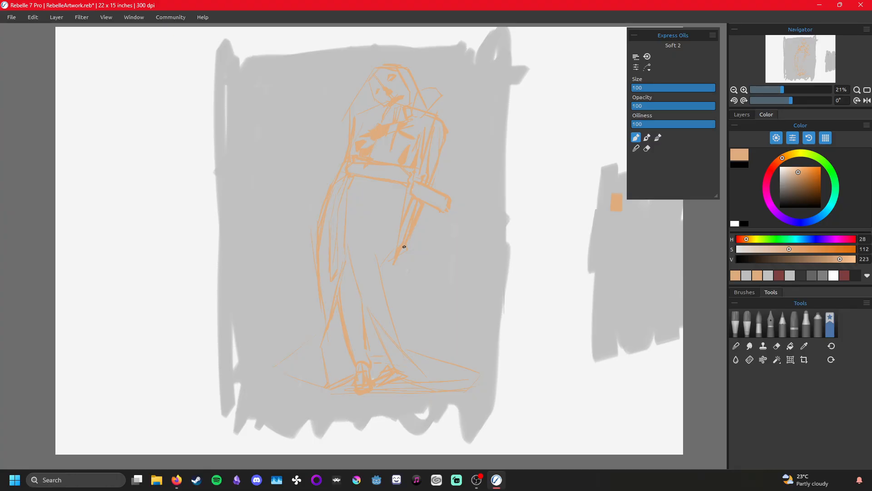
{"action": "left_click_drag", "start_coordinate": [403, 257], "coordinate": [387, 268]}
{"action": "left_click_drag", "start_coordinate": [395, 253], "coordinate": [386, 299]}
{"action": "left_click_drag", "start_coordinate": [393, 184], "coordinate": [391, 210]}
{"action": "mouse_move", "coordinate": [386, 311]}
{"action": "left_mouse_down"}
{"action": "mouse_move", "coordinate": [396, 344]}
{"action": "mouse_move", "coordinate": [386, 311]}
{"action": "mouse_move", "coordinate": [404, 357]}
{"action": "mouse_move", "coordinate": [389, 318]}
{"action": "mouse_move", "coordinate": [425, 373]}
{"action": "left_mouse_up"}
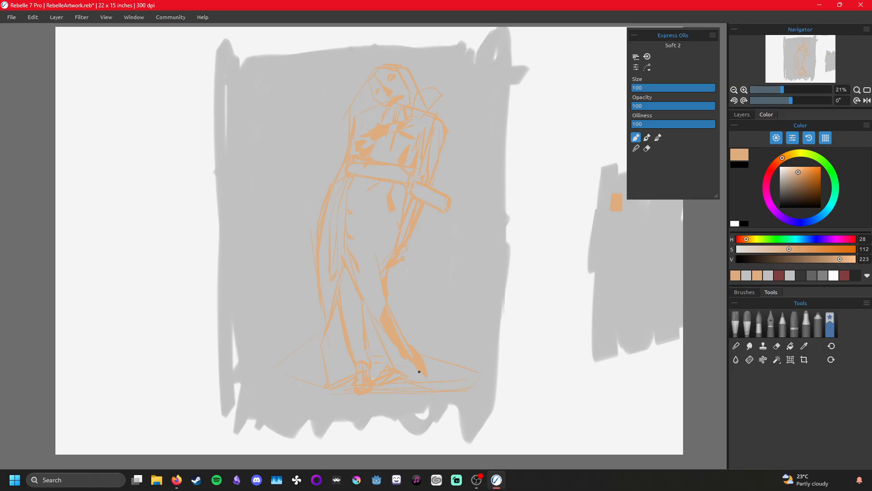
- Undo the last two strokes and sketch the dress train spreading across the floor beside the feet, with blotchy fold shadows and a thick lower-leg fold
{"action": "key", "text": "ctrl+z"}
{"action": "key", "text": "ctrl+z"}
{"action": "left_click_drag", "start_coordinate": [418, 359], "coordinate": [435, 363]}
{"action": "mouse_move", "coordinate": [441, 367]}
{"action": "left_mouse_down"}
{"action": "mouse_move", "coordinate": [433, 377]}
{"action": "mouse_move", "coordinate": [451, 382]}
{"action": "mouse_move", "coordinate": [453, 363]}
{"action": "left_mouse_up"}
{"action": "mouse_move", "coordinate": [478, 363]}
{"action": "left_mouse_down"}
{"action": "mouse_move", "coordinate": [497, 378]}
{"action": "mouse_move", "coordinate": [481, 387]}
{"action": "left_mouse_up"}
{"action": "mouse_move", "coordinate": [382, 340]}
{"action": "left_mouse_down"}
{"action": "mouse_move", "coordinate": [395, 367]}
{"action": "mouse_move", "coordinate": [380, 335]}
{"action": "mouse_move", "coordinate": [410, 368]}
{"action": "mouse_move", "coordinate": [404, 373]}
{"action": "left_mouse_up"}
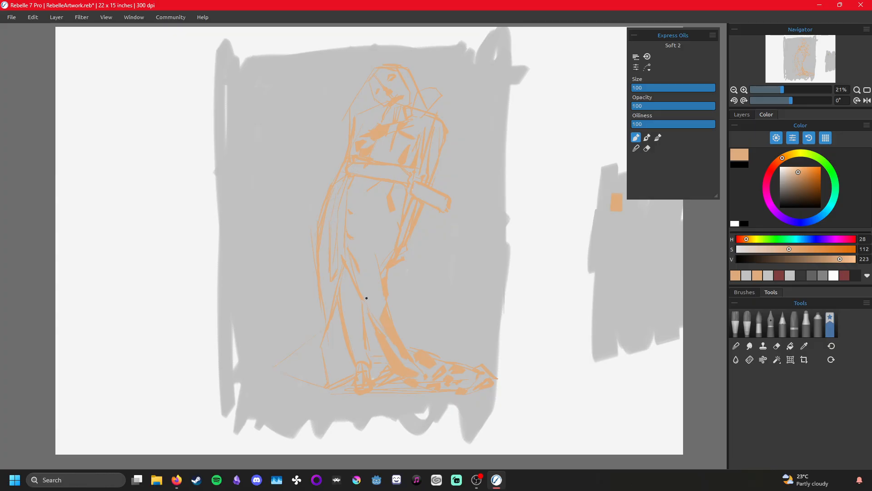
- Shade the drapery folds along the thigh and thicken the inner edge of the hanging sash in light orange
{"action": "left_click_drag", "start_coordinate": [374, 305], "coordinate": [356, 282]}
{"action": "left_click_drag", "start_coordinate": [341, 242], "coordinate": [338, 232]}
{"action": "mouse_move", "coordinate": [338, 214]}
{"action": "left_mouse_down"}
{"action": "mouse_move", "coordinate": [342, 225]}
{"action": "mouse_move", "coordinate": [338, 198]}
{"action": "mouse_move", "coordinate": [331, 277]}
{"action": "left_mouse_up"}
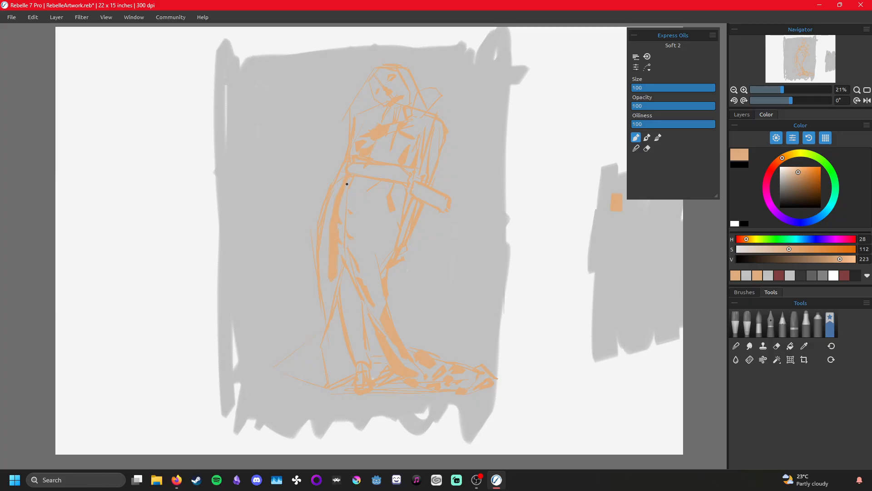
- Darken the lower sash and skirt folds, and shade the train on the figure's other side in light orange
{"action": "left_click_drag", "start_coordinate": [326, 210], "coordinate": [325, 252]}
{"action": "key", "text": "ctrl+z"}
{"action": "left_click_drag", "start_coordinate": [335, 272], "coordinate": [333, 296]}
{"action": "left_click_drag", "start_coordinate": [322, 303], "coordinate": [327, 315]}
{"action": "mouse_move", "coordinate": [335, 337]}
{"action": "left_mouse_down"}
{"action": "mouse_move", "coordinate": [346, 376]}
{"action": "mouse_move", "coordinate": [345, 367]}
{"action": "mouse_move", "coordinate": [332, 383]}
{"action": "mouse_move", "coordinate": [349, 368]}
{"action": "mouse_move", "coordinate": [313, 355]}
{"action": "mouse_move", "coordinate": [320, 340]}
{"action": "mouse_move", "coordinate": [304, 346]}
{"action": "mouse_move", "coordinate": [316, 355]}
{"action": "mouse_move", "coordinate": [292, 364]}
{"action": "mouse_move", "coordinate": [300, 363]}
{"action": "mouse_move", "coordinate": [270, 363]}
{"action": "mouse_move", "coordinate": [307, 365]}
{"action": "left_mouse_up"}
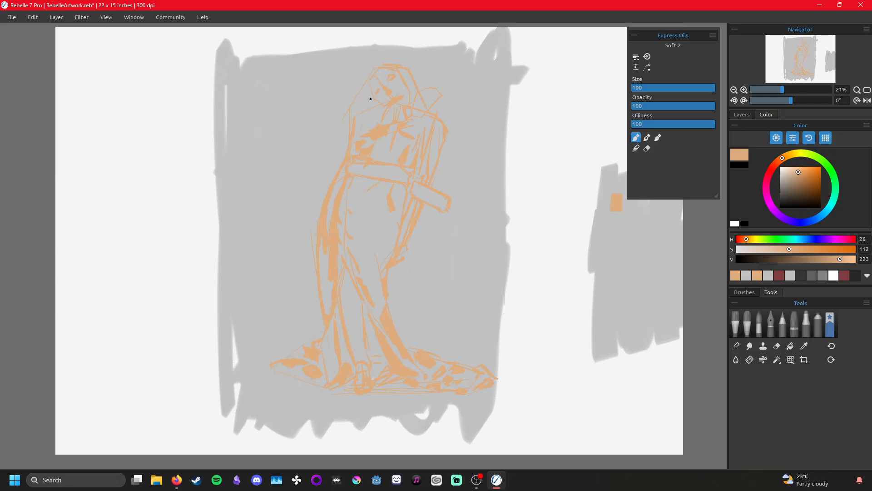
- Fill in the hair mass around the face and over the crown in light orange
{"action": "mouse_move", "coordinate": [370, 116]}
{"action": "left_mouse_down"}
{"action": "mouse_move", "coordinate": [360, 109]}
{"action": "mouse_move", "coordinate": [377, 114]}
{"action": "left_mouse_up"}
{"action": "left_click_drag", "start_coordinate": [370, 93], "coordinate": [352, 120]}
{"action": "left_click_drag", "start_coordinate": [405, 75], "coordinate": [400, 72]}
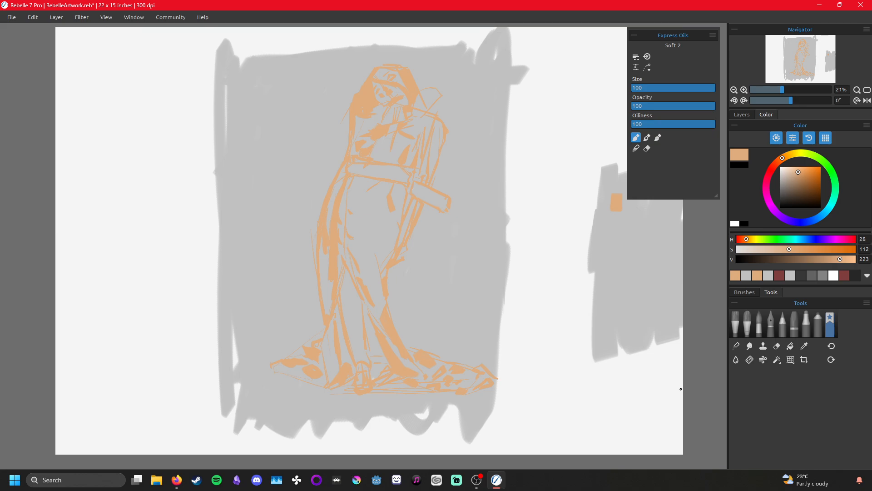
- Block in both shoes and the shaded lower leg showing through the dress slit
{"action": "mouse_move", "coordinate": [362, 379]}
{"action": "left_mouse_down"}
{"action": "mouse_move", "coordinate": [356, 368]}
{"action": "mouse_move", "coordinate": [366, 374]}
{"action": "left_mouse_up"}
{"action": "left_click_drag", "start_coordinate": [379, 382], "coordinate": [401, 366]}
{"action": "key", "text": "ctrl+z"}
{"action": "mouse_move", "coordinate": [399, 382]}
{"action": "left_mouse_down"}
{"action": "mouse_move", "coordinate": [390, 381]}
{"action": "mouse_move", "coordinate": [401, 368]}
{"action": "mouse_move", "coordinate": [379, 393]}
{"action": "mouse_move", "coordinate": [390, 392]}
{"action": "left_mouse_up"}
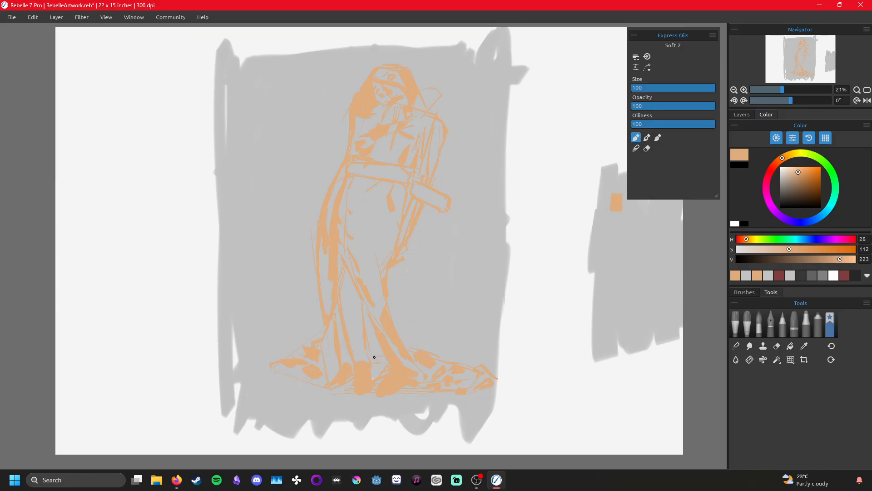
{"action": "mouse_move", "coordinate": [358, 307]}
{"action": "left_mouse_down"}
{"action": "mouse_move", "coordinate": [356, 327]}
{"action": "mouse_move", "coordinate": [353, 286]}
{"action": "mouse_move", "coordinate": [358, 315]}
{"action": "left_mouse_up"}
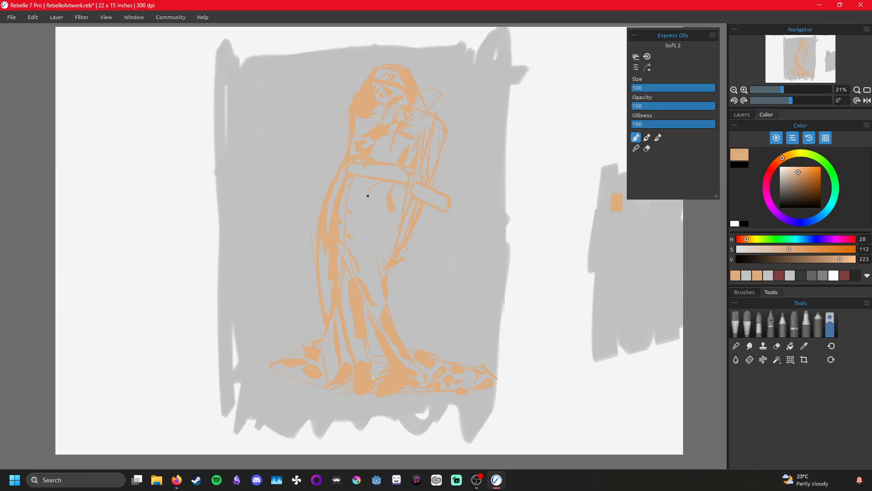
- Lower the opacity of sketch Layer 6 to 62 and add a new layer above it
{"action": "left_click", "coordinate": [743, 114]}
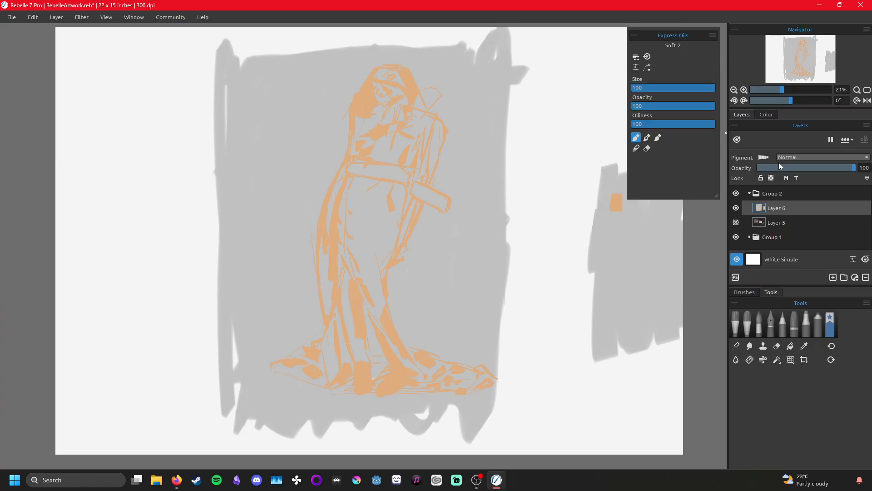
{"action": "left_click_drag", "start_coordinate": [835, 168], "coordinate": [817, 170]}
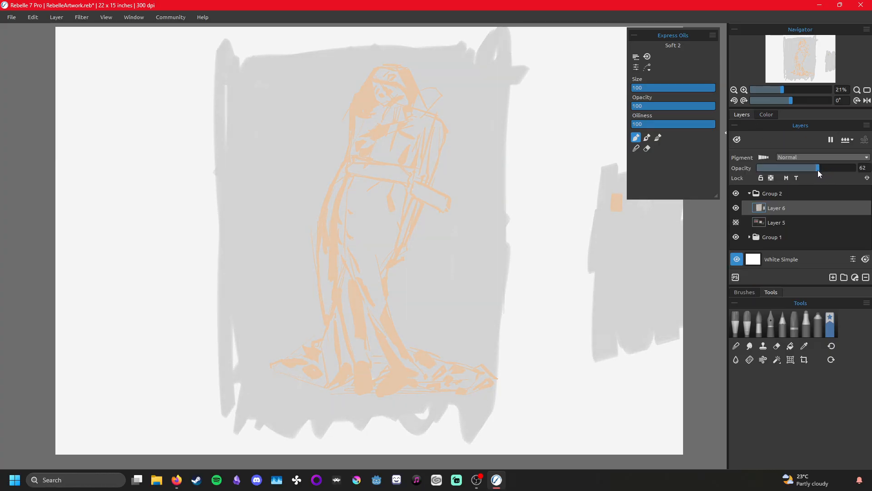
{"action": "left_click", "coordinate": [833, 276]}
{"action": "mouse_move", "coordinate": [549, 230]}
{"action": "left_mouse_down"}
{"action": "mouse_move", "coordinate": [539, 238]}
{"action": "mouse_move", "coordinate": [545, 277]}
{"action": "mouse_move", "coordinate": [550, 249]}
{"action": "left_mouse_up"}
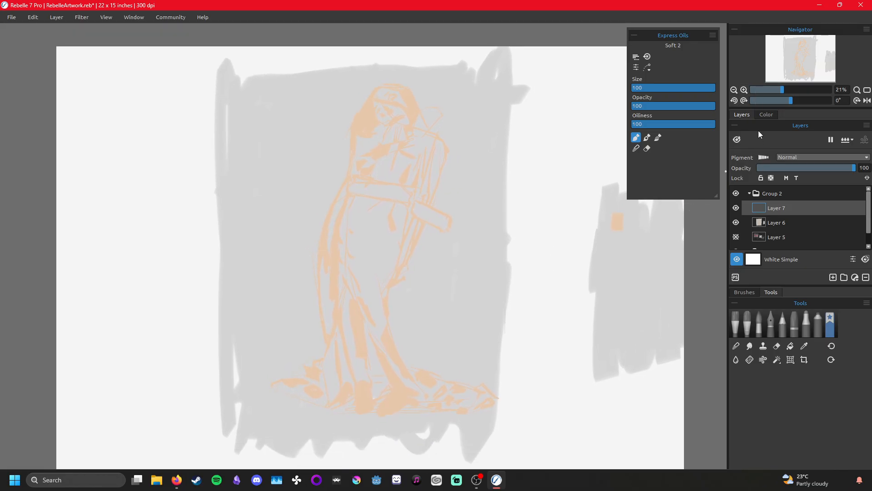
{"action": "left_click", "coordinate": [764, 115]}
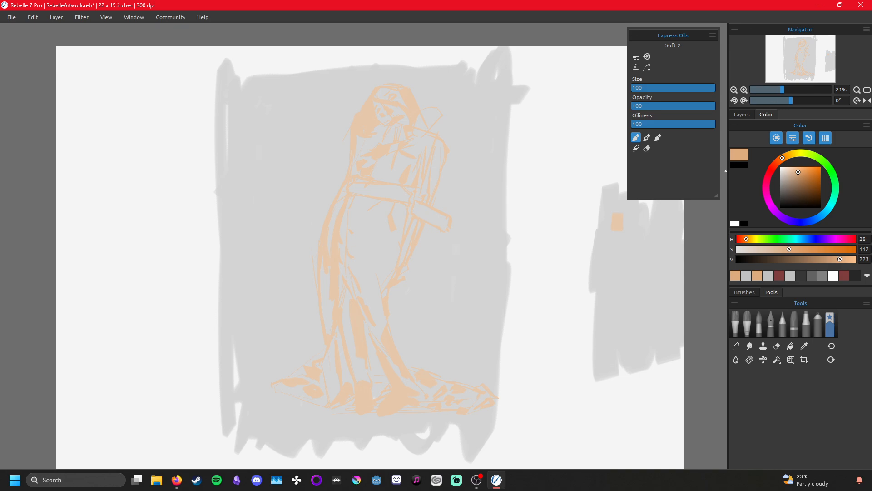
{"action": "key", "text": "alt+Tab"}
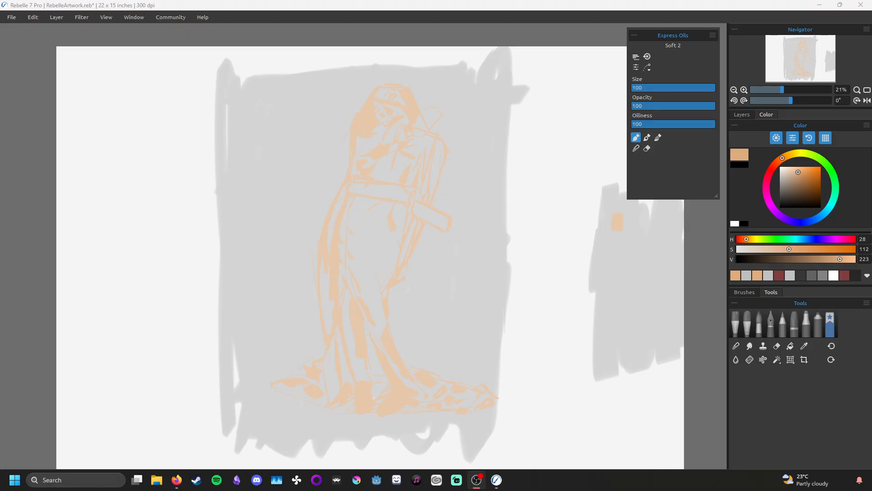
{"action": "key", "text": "alt+Tab"}
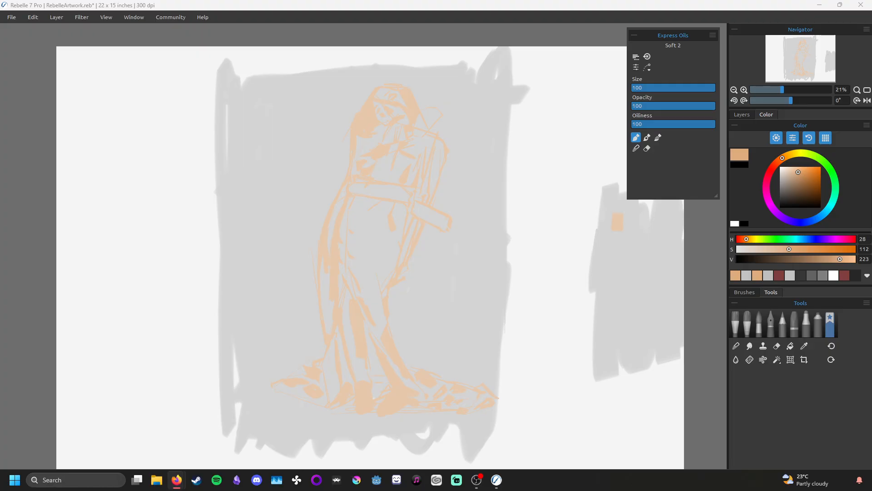
{"action": "left_click", "coordinate": [745, 114]}
{"action": "left_click", "coordinate": [764, 115]}
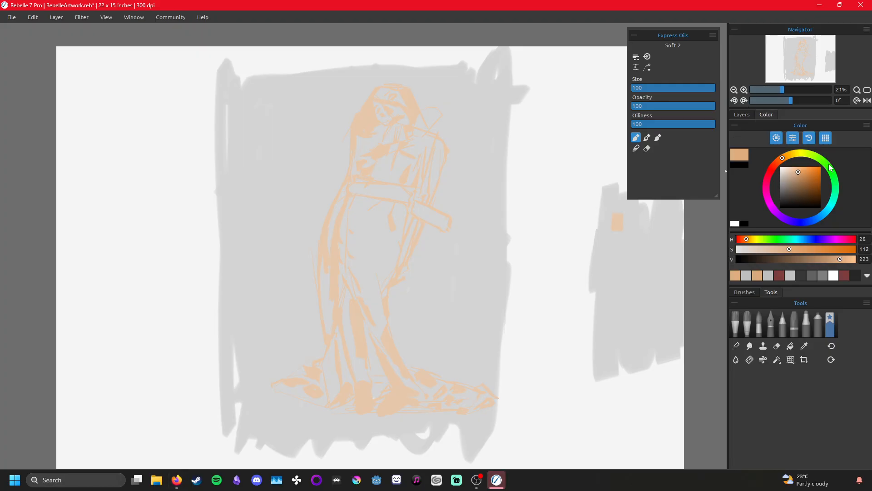
- Mix a warm off-white with saturation 21 and value 226, and paint a swatch on the grey palette patch
{"action": "left_click_drag", "start_coordinate": [790, 249], "coordinate": [737, 250]}
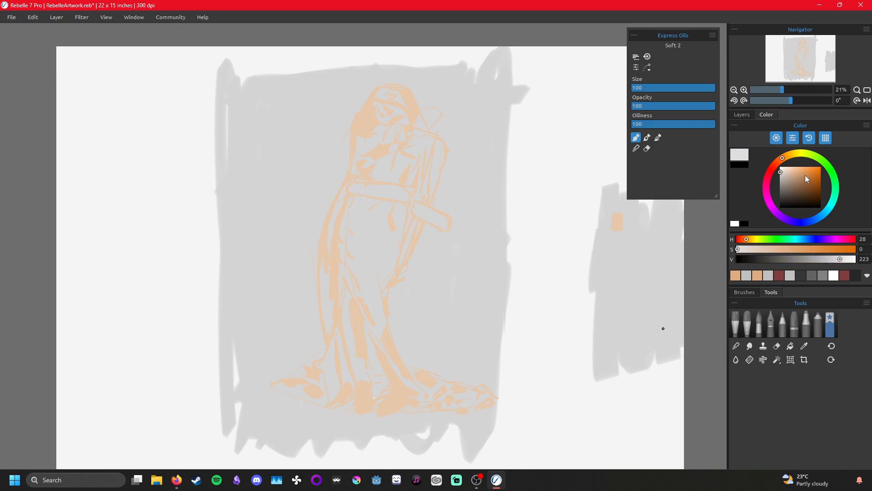
{"action": "left_click", "coordinate": [745, 250]}
{"action": "left_click_drag", "start_coordinate": [745, 252], "coordinate": [747, 251]}
{"action": "mouse_move", "coordinate": [840, 259]}
{"action": "left_mouse_down"}
{"action": "mouse_move", "coordinate": [852, 259]}
{"action": "mouse_move", "coordinate": [802, 271]}
{"action": "mouse_move", "coordinate": [842, 272]}
{"action": "left_mouse_up"}
{"action": "left_click_drag", "start_coordinate": [621, 270], "coordinate": [627, 263]}
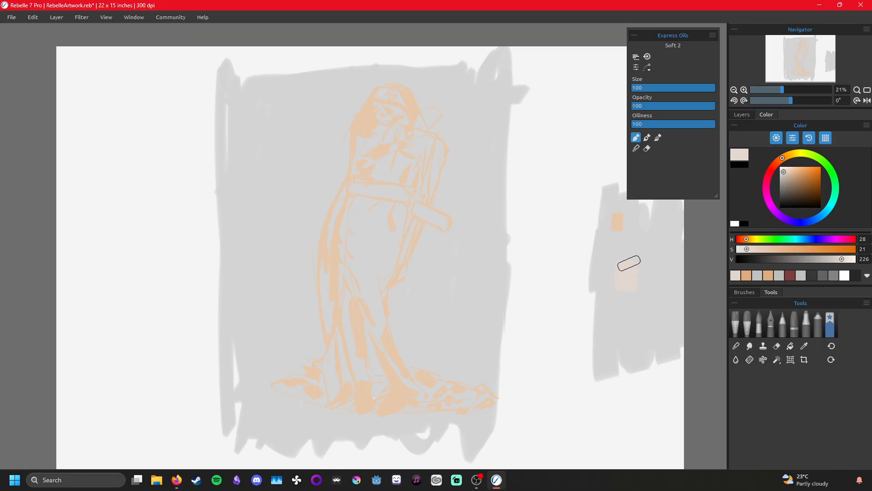
- Add a white swatch of value 252 and a neutral light grey swatch of value 229 beside the off-white one
{"action": "left_click_drag", "start_coordinate": [784, 170], "coordinate": [776, 158]}
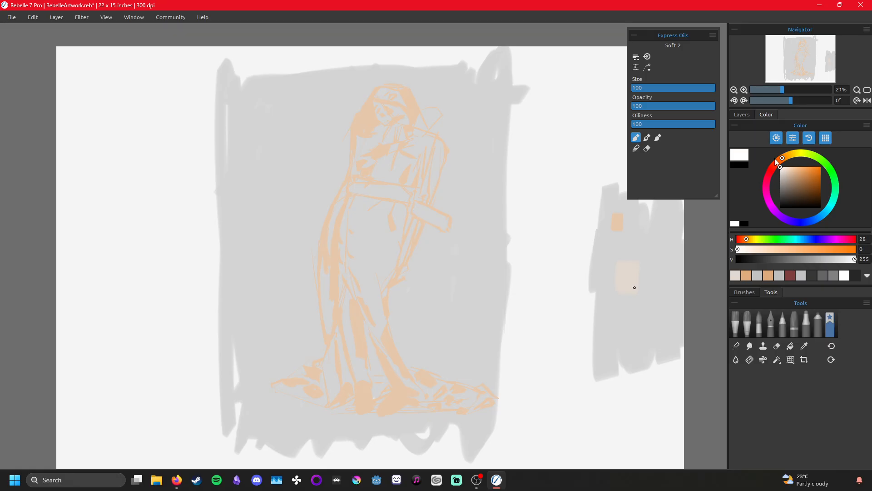
{"action": "left_click_drag", "start_coordinate": [631, 284], "coordinate": [636, 290]}
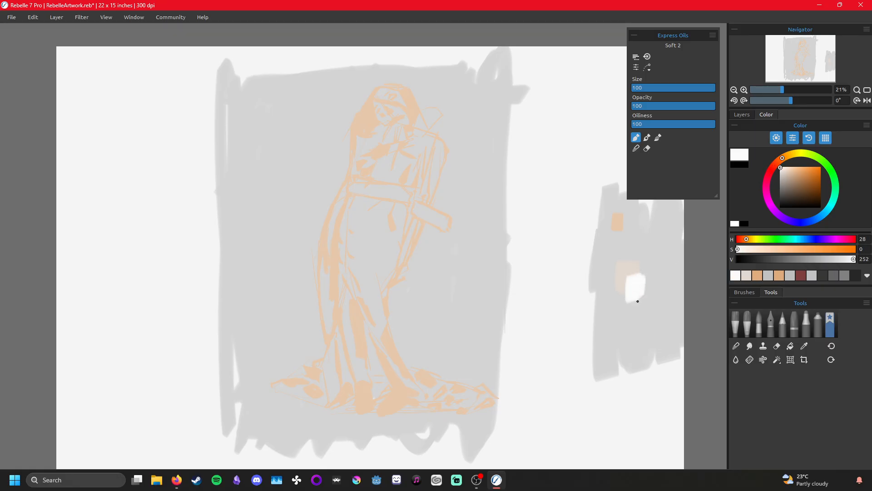
{"action": "left_click_drag", "start_coordinate": [853, 259], "coordinate": [843, 262]}
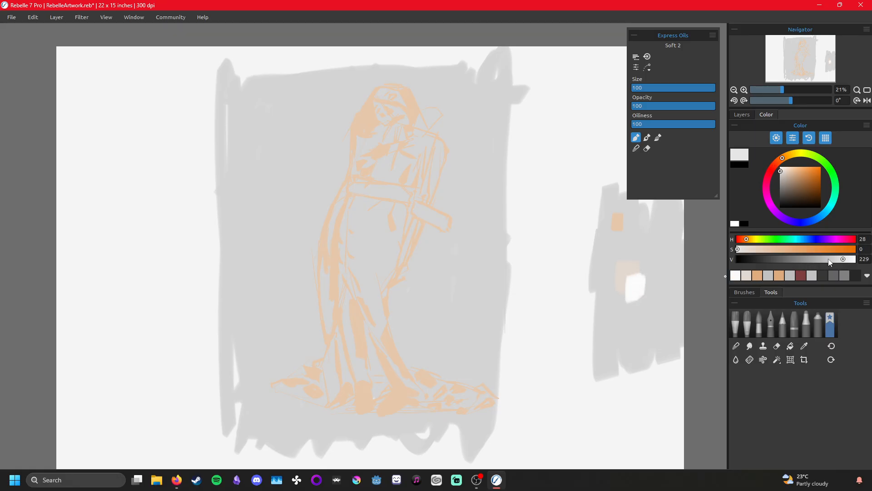
{"action": "left_click_drag", "start_coordinate": [631, 288], "coordinate": [640, 291]}
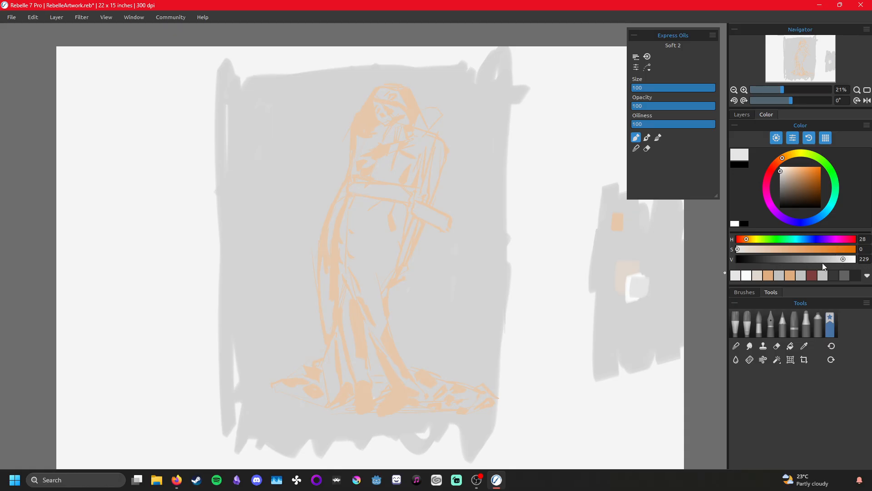
{"action": "left_click_drag", "start_coordinate": [374, 229], "coordinate": [374, 259]}
{"action": "key", "text": "ctrl+z"}
{"action": "left_click_drag", "start_coordinate": [338, 206], "coordinate": [330, 253]}
{"action": "key", "text": "ctrl+z"}
- Paint the first light grey shapes on the shirt, running from the collar down the centre of the chest
{"action": "left_click_drag", "start_coordinate": [371, 176], "coordinate": [375, 177]}
{"action": "left_click_drag", "start_coordinate": [374, 175], "coordinate": [371, 176]}
{"action": "left_click_drag", "start_coordinate": [391, 145], "coordinate": [396, 139]}
{"action": "left_click_drag", "start_coordinate": [397, 131], "coordinate": [395, 140]}
{"action": "mouse_move", "coordinate": [393, 157]}
{"action": "left_mouse_down"}
{"action": "mouse_move", "coordinate": [382, 167]}
{"action": "mouse_move", "coordinate": [392, 159]}
{"action": "left_mouse_up"}
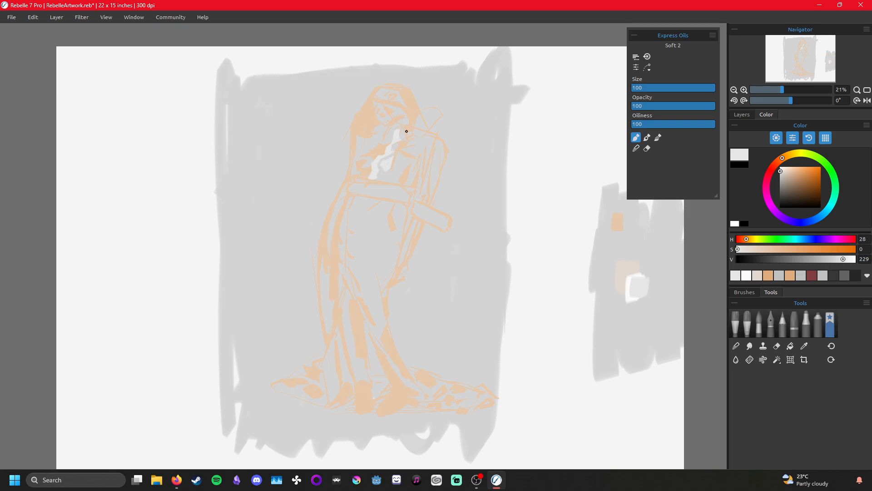
- Extend the light grey shirt planes across the chest and down to the waistband, leaving the fold shadows open
{"action": "mouse_move", "coordinate": [382, 167]}
{"action": "left_mouse_down"}
{"action": "mouse_move", "coordinate": [382, 176]}
{"action": "mouse_move", "coordinate": [387, 162]}
{"action": "left_mouse_up"}
{"action": "left_click_drag", "start_coordinate": [400, 148], "coordinate": [390, 184]}
{"action": "left_click_drag", "start_coordinate": [393, 176], "coordinate": [396, 175]}
{"action": "left_click_drag", "start_coordinate": [398, 164], "coordinate": [402, 138]}
{"action": "left_click_drag", "start_coordinate": [395, 184], "coordinate": [403, 186]}
{"action": "left_click_drag", "start_coordinate": [409, 190], "coordinate": [402, 184]}
{"action": "left_click_drag", "start_coordinate": [407, 186], "coordinate": [419, 163]}
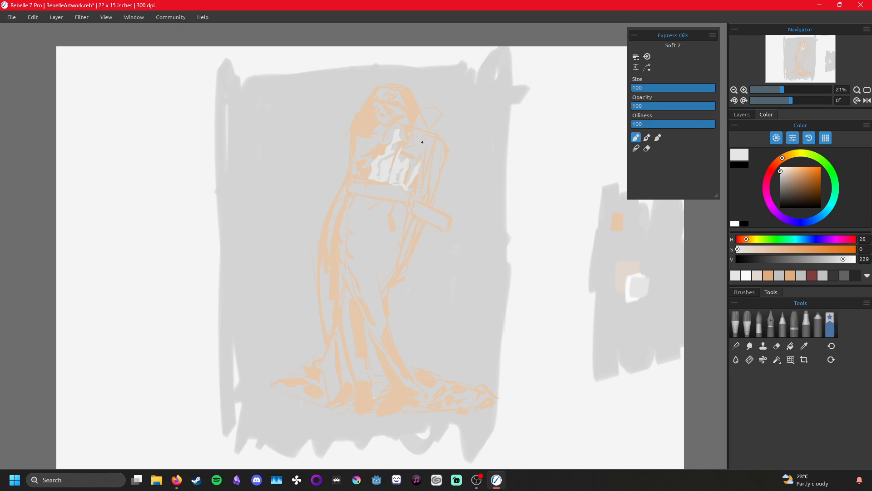
- Paint light grey along both outer sides of the shirt torso above the waistband
{"action": "left_click_drag", "start_coordinate": [424, 152], "coordinate": [421, 173]}
{"action": "left_click_drag", "start_coordinate": [374, 162], "coordinate": [365, 162]}
{"action": "left_click_drag", "start_coordinate": [358, 173], "coordinate": [370, 173]}
{"action": "left_click_drag", "start_coordinate": [367, 179], "coordinate": [366, 175]}
- Add two darker neutral grey swatches, values 211 and 191, next to the light grey one on the palette patch
{"action": "left_click", "coordinate": [833, 260]}
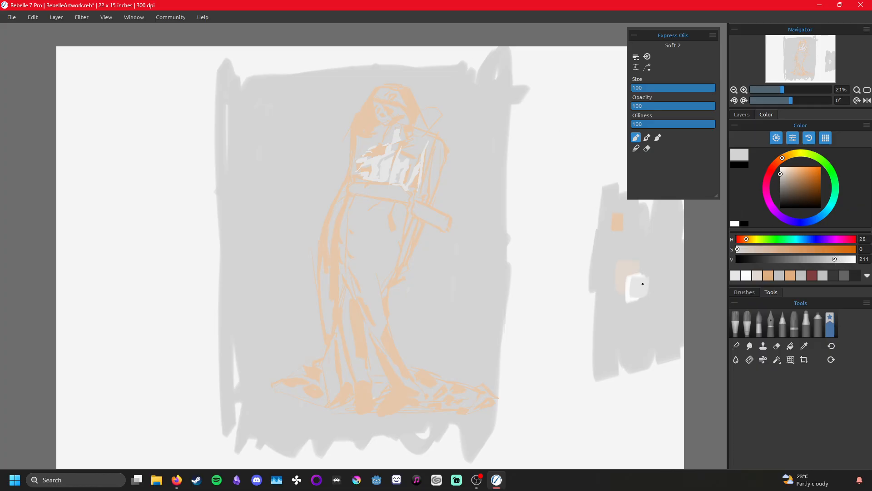
{"action": "left_click_drag", "start_coordinate": [642, 283], "coordinate": [646, 277]}
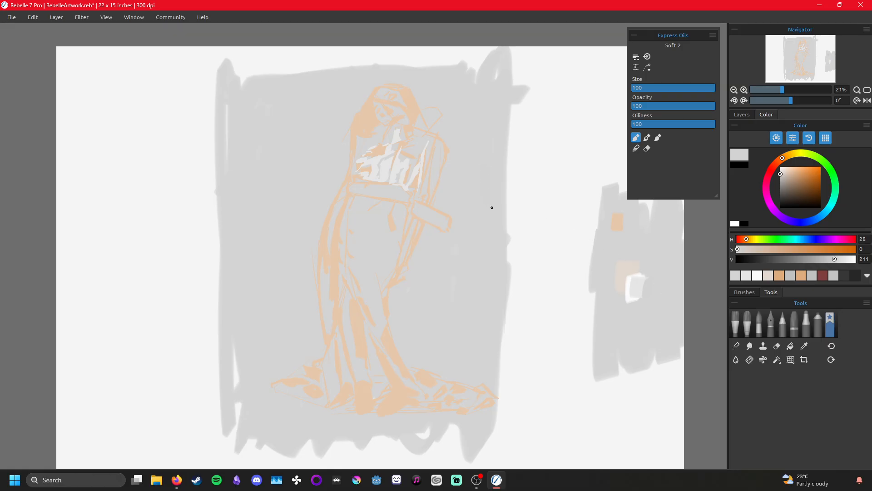
{"action": "left_click", "coordinate": [825, 260]}
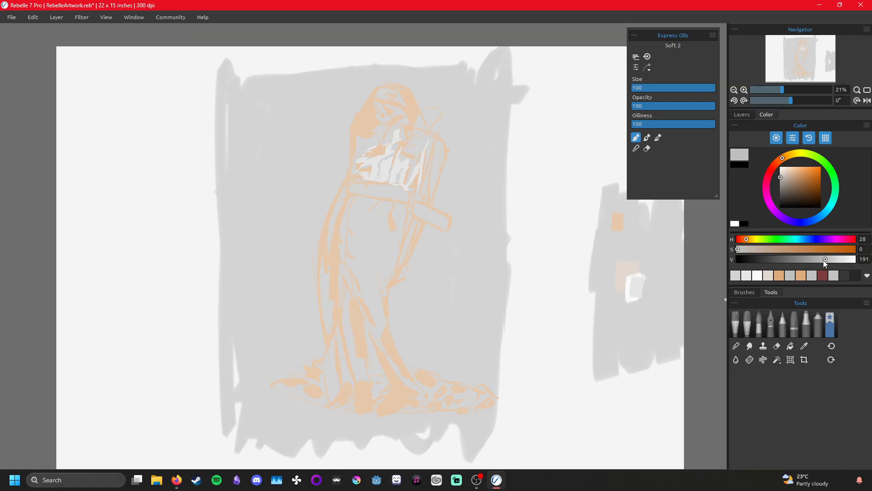
{"action": "left_click_drag", "start_coordinate": [648, 278], "coordinate": [655, 295]}
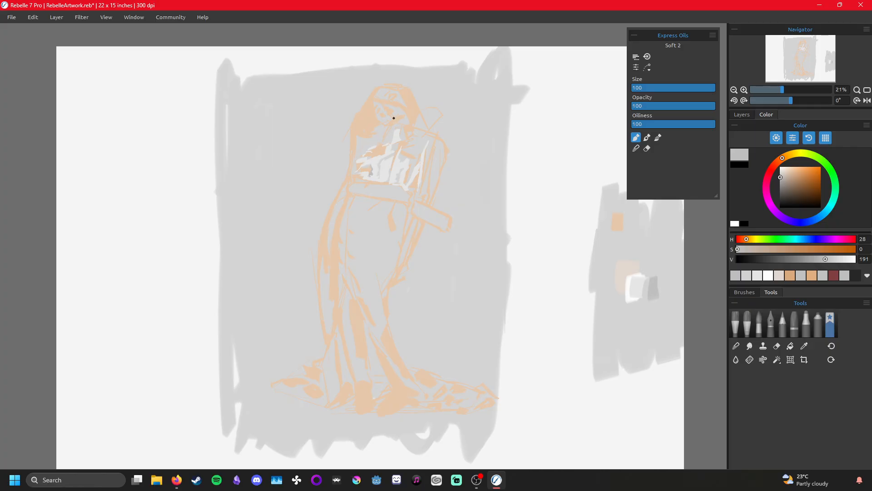
- Paint the shirt's fold shadows across the chest and under the collar with the value 191 grey
{"action": "left_click_drag", "start_coordinate": [366, 171], "coordinate": [357, 172]}
{"action": "left_click_drag", "start_coordinate": [360, 164], "coordinate": [355, 171]}
{"action": "left_click_drag", "start_coordinate": [380, 145], "coordinate": [371, 149]}
{"action": "left_click_drag", "start_coordinate": [400, 153], "coordinate": [401, 163]}
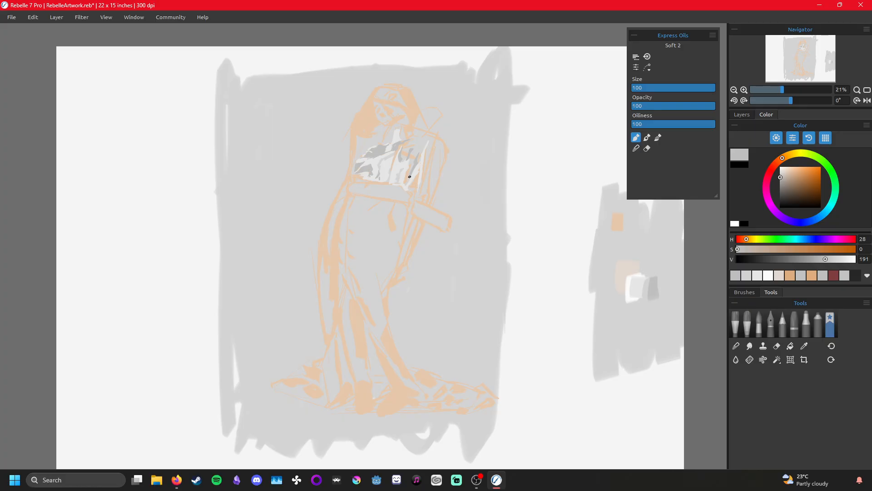
{"action": "left_click_drag", "start_coordinate": [406, 178], "coordinate": [409, 175]}
{"action": "left_click_drag", "start_coordinate": [392, 131], "coordinate": [391, 134]}
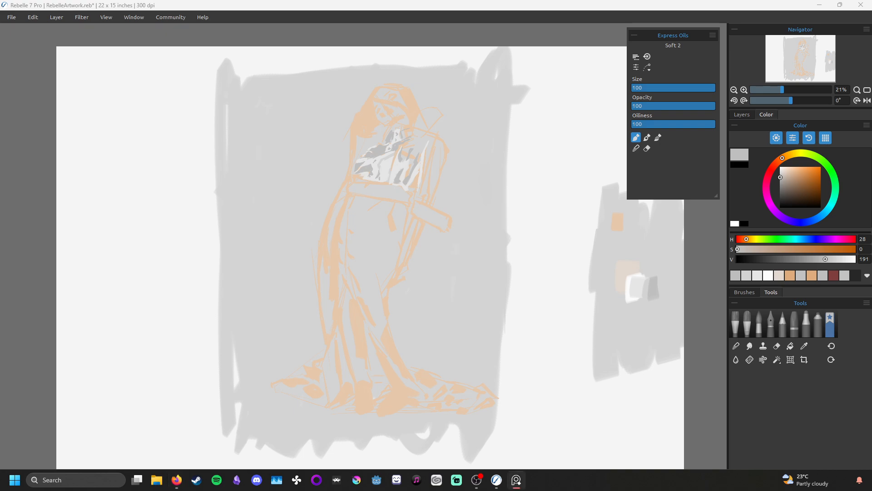
- Bring the reference board over the canvas and compare the white dress photo with the illustrated figure's shading
{"action": "left_click_drag", "start_coordinate": [309, 1], "coordinate": [401, 226]}
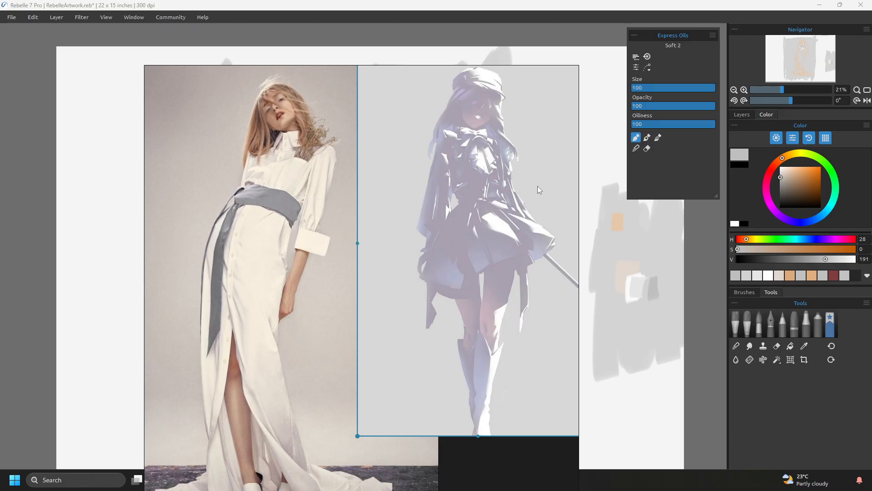
{"action": "scroll", "coordinate": [484, 182], "scroll_direction": "up", "scroll_amount": 5}
{"action": "scroll", "coordinate": [485, 182], "scroll_direction": "down", "scroll_amount": 4}
{"action": "left_click_drag", "start_coordinate": [410, 204], "coordinate": [479, 217]}
{"action": "left_click_drag", "start_coordinate": [362, 214], "coordinate": [127, 187]}
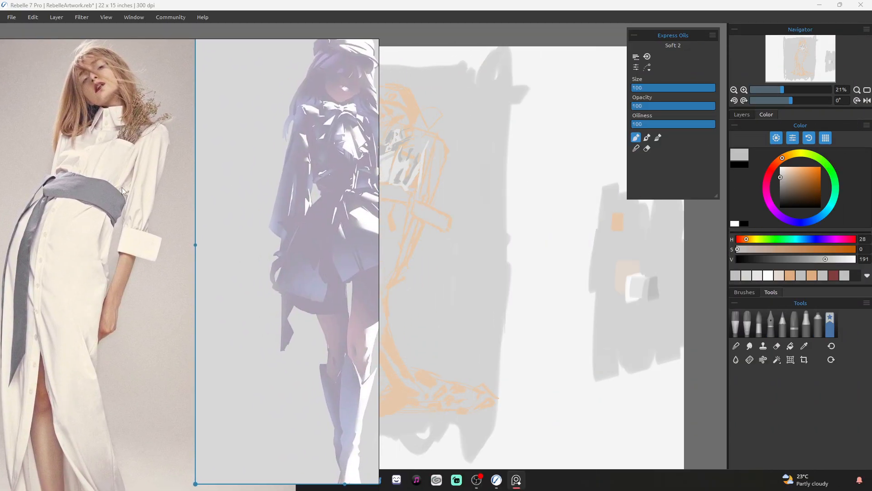
{"action": "left_click_drag", "start_coordinate": [261, 203], "coordinate": [179, 207]}
{"action": "scroll", "coordinate": [233, 166], "scroll_direction": "up", "scroll_amount": 3}
{"action": "left_click_drag", "start_coordinate": [233, 166], "coordinate": [227, 204]}
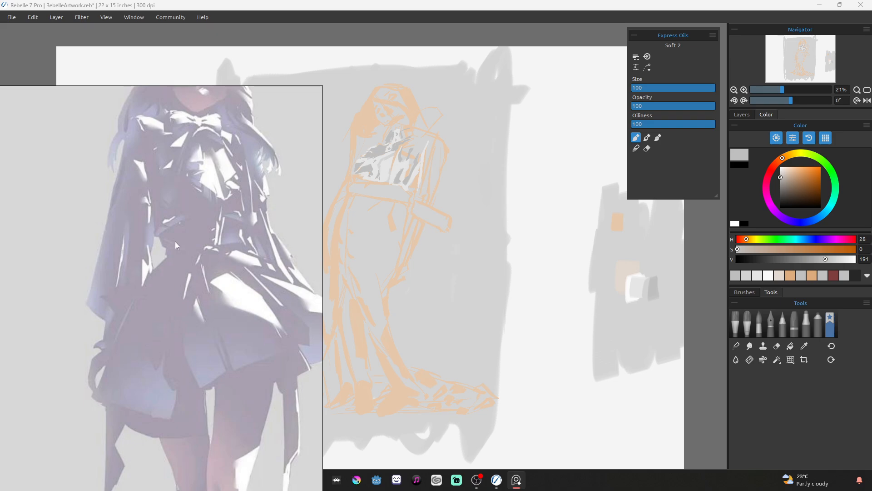
- Examine the light and shadow shapes on the illustrated figure's clothing, and move the reference board off the canvas
{"action": "left_click_drag", "start_coordinate": [190, 294], "coordinate": [350, 280]}
{"action": "mouse_move", "coordinate": [98, 290]}
{"action": "left_mouse_down"}
{"action": "mouse_move", "coordinate": [310, 310]}
{"action": "mouse_move", "coordinate": [288, 333]}
{"action": "mouse_move", "coordinate": [92, 326]}
{"action": "left_mouse_up"}
{"action": "left_click_drag", "start_coordinate": [316, 327], "coordinate": [121, 339]}
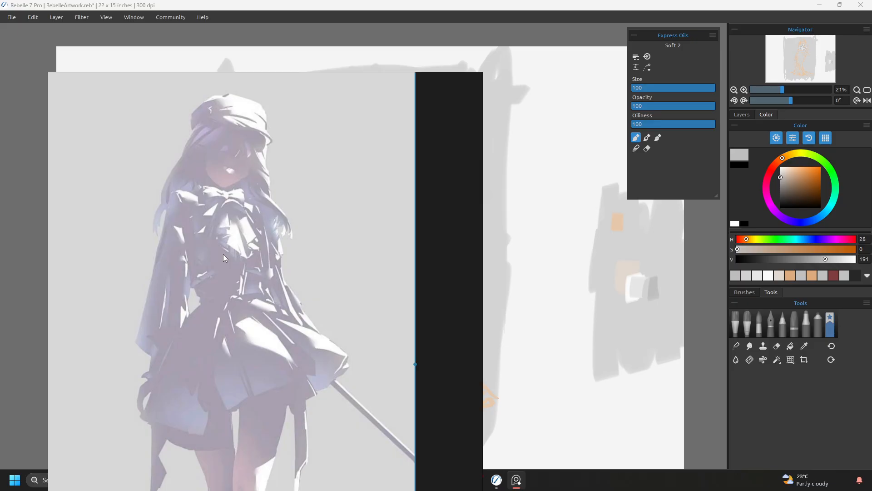
{"action": "scroll", "coordinate": [223, 255], "scroll_direction": "up", "scroll_amount": 2}
{"action": "scroll", "coordinate": [230, 253], "scroll_direction": "up", "scroll_amount": 2}
{"action": "left_click_drag", "start_coordinate": [225, 255], "coordinate": [265, 284]}
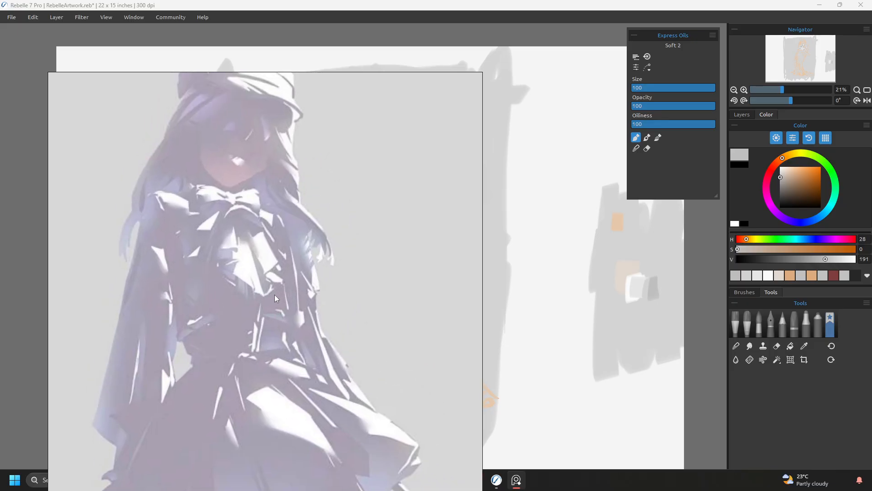
{"action": "scroll", "coordinate": [274, 293], "scroll_direction": "down", "scroll_amount": 3}
{"action": "scroll", "coordinate": [279, 311], "scroll_direction": "up", "scroll_amount": 3}
{"action": "left_click_drag", "start_coordinate": [287, 298], "coordinate": [272, 0]}
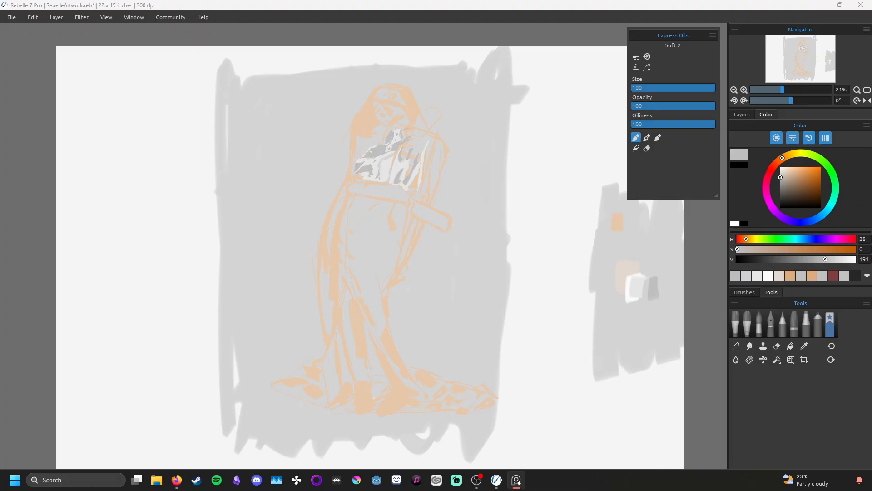
{"action": "key", "text": "alt+Tab"}
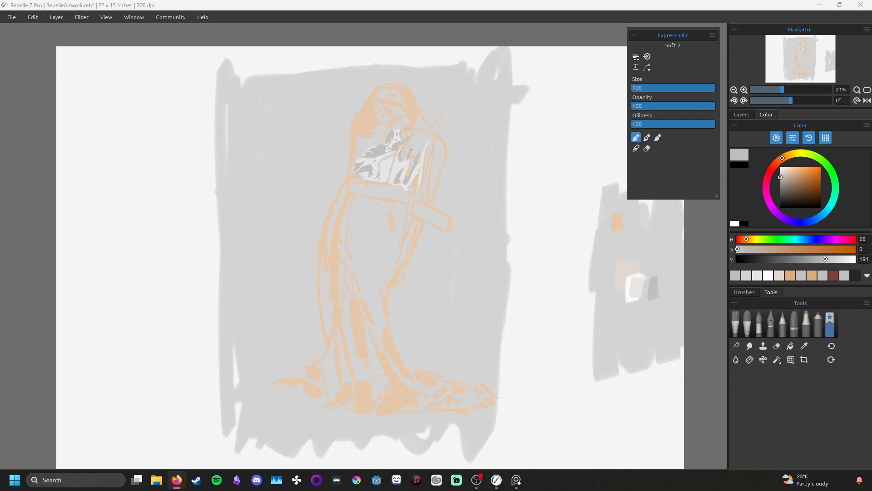
{"action": "key", "text": "alt+Tab"}
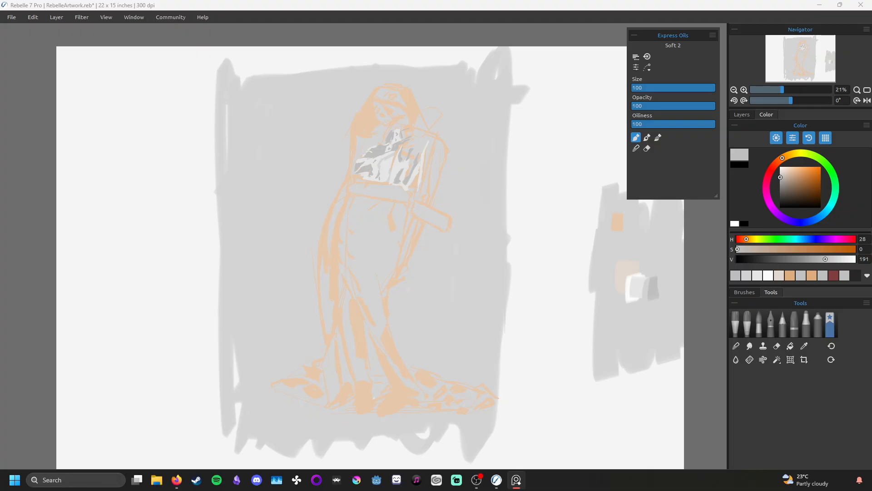
- Show the earlier tomato study on Layer 5 to view it, and hide it again
{"action": "key", "text": "alt+Tab"}
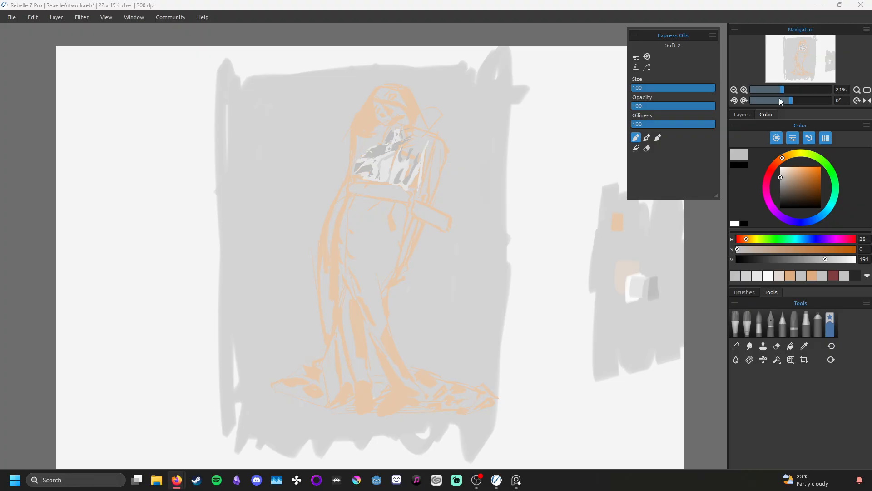
{"action": "left_click", "coordinate": [752, 115]}
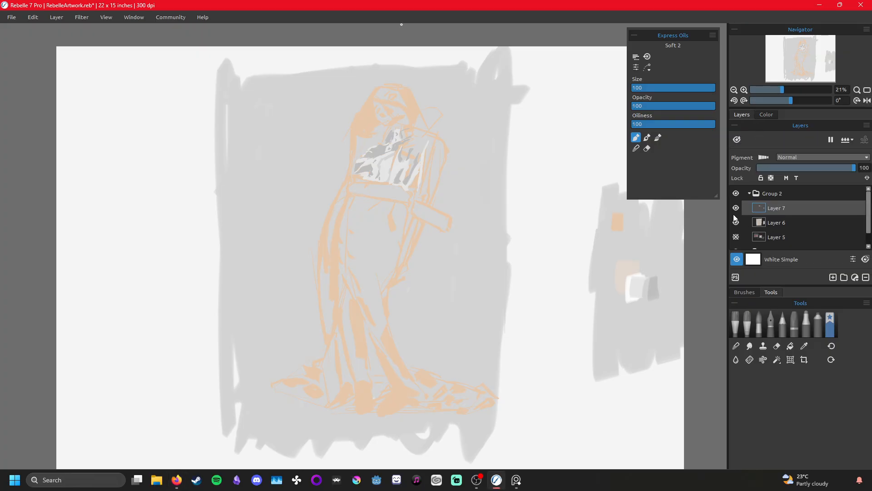
{"action": "left_click", "coordinate": [736, 237]}
{"action": "left_click", "coordinate": [735, 237]}
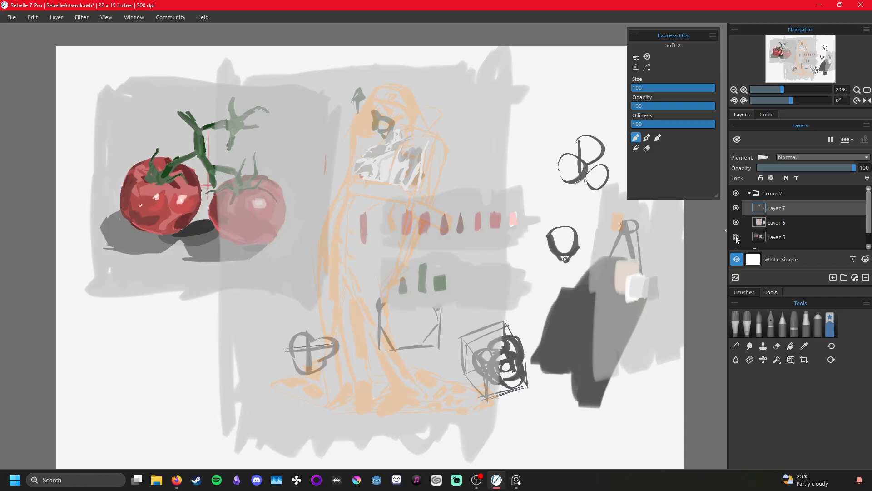
{"action": "left_click", "coordinate": [736, 237]}
{"action": "left_click", "coordinate": [736, 237]}
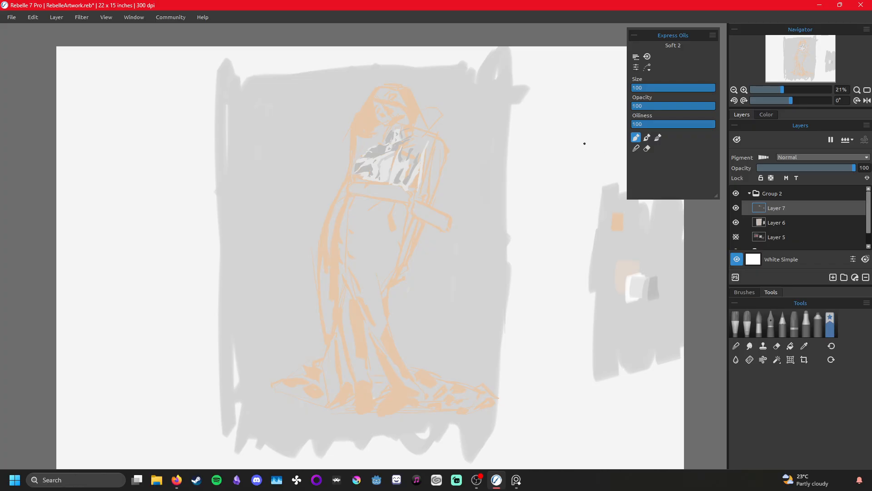
- Hide the shirt shading on Layer 7 and add a new empty layer above it
{"action": "left_click", "coordinate": [736, 208]}
{"action": "left_click", "coordinate": [832, 278]}
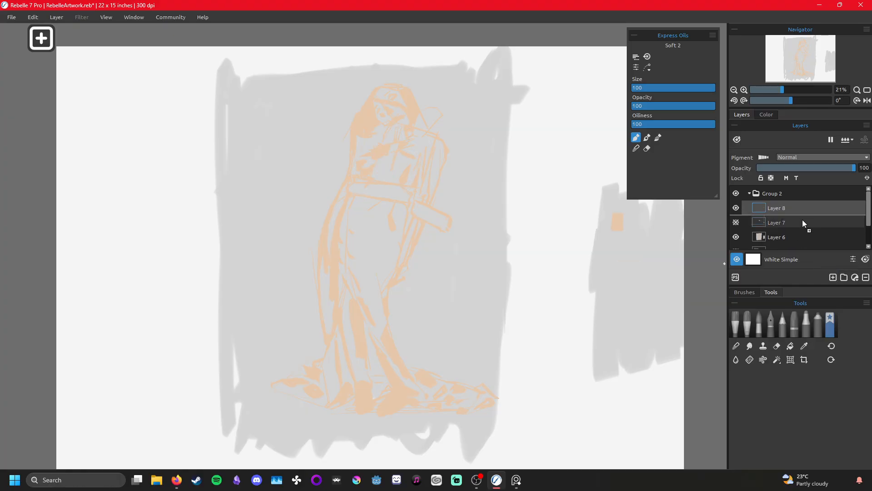
{"action": "scroll", "coordinate": [458, 253], "scroll_direction": "up", "scroll_amount": 2}
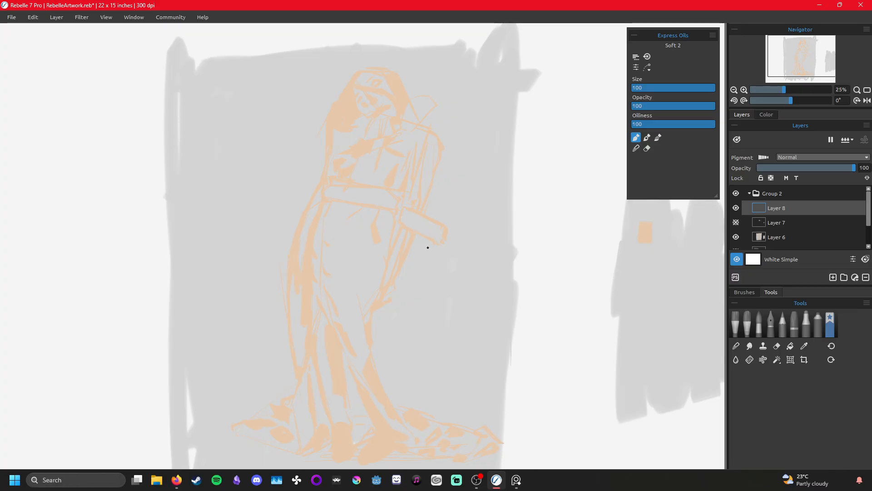
- Choose a neutral grey of value 172 and paint a swatch of it on the palette patch
{"action": "left_click", "coordinate": [768, 115]}
{"action": "left_click", "coordinate": [781, 181]}
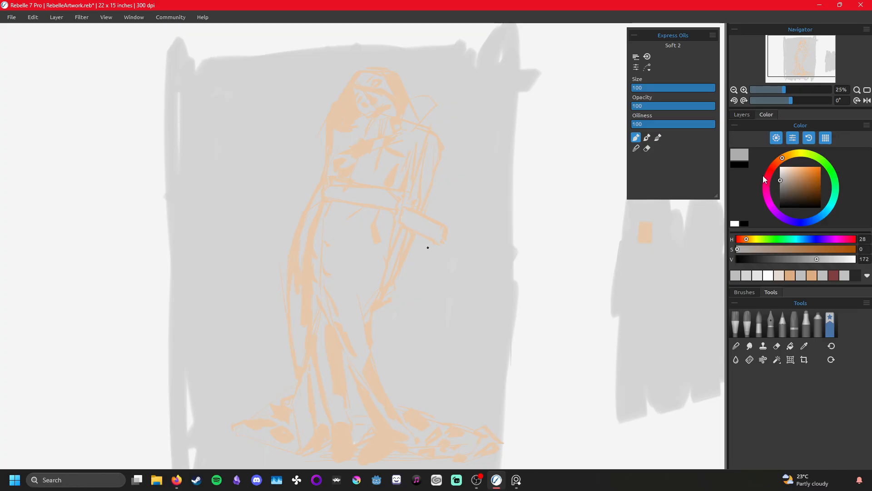
{"action": "mouse_move", "coordinate": [663, 282]}
{"action": "left_mouse_down"}
{"action": "mouse_move", "coordinate": [655, 313]}
{"action": "mouse_move", "coordinate": [671, 318]}
{"action": "left_mouse_up"}
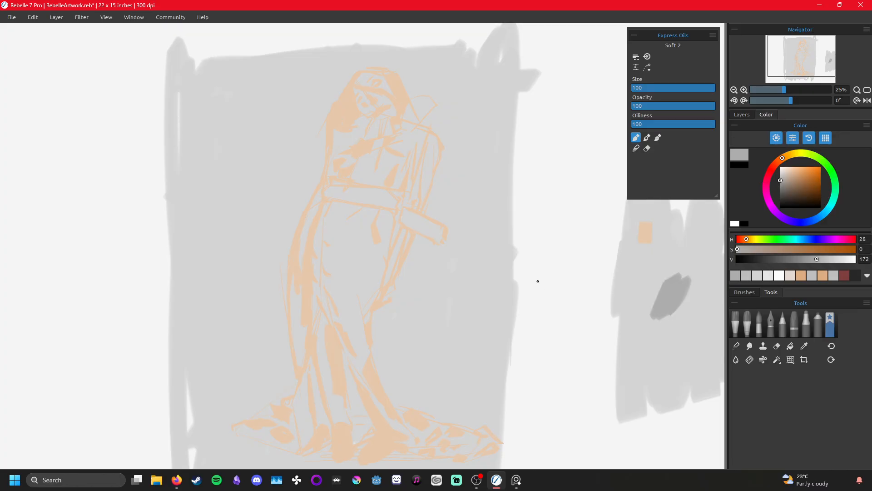
- Try blocking in the head with the value 172 grey at full brush opacity, and undo the strokes
{"action": "mouse_move", "coordinate": [359, 79]}
{"action": "left_mouse_down"}
{"action": "mouse_move", "coordinate": [341, 105]}
{"action": "mouse_move", "coordinate": [357, 79]}
{"action": "mouse_move", "coordinate": [372, 113]}
{"action": "mouse_move", "coordinate": [360, 87]}
{"action": "mouse_move", "coordinate": [357, 121]}
{"action": "left_mouse_up"}
{"action": "left_click", "coordinate": [749, 293]}
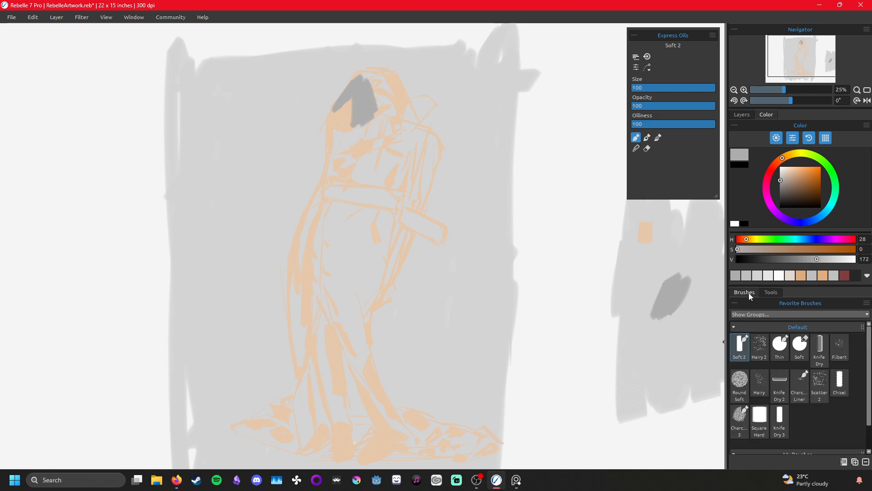
{"action": "left_click", "coordinate": [742, 114]}
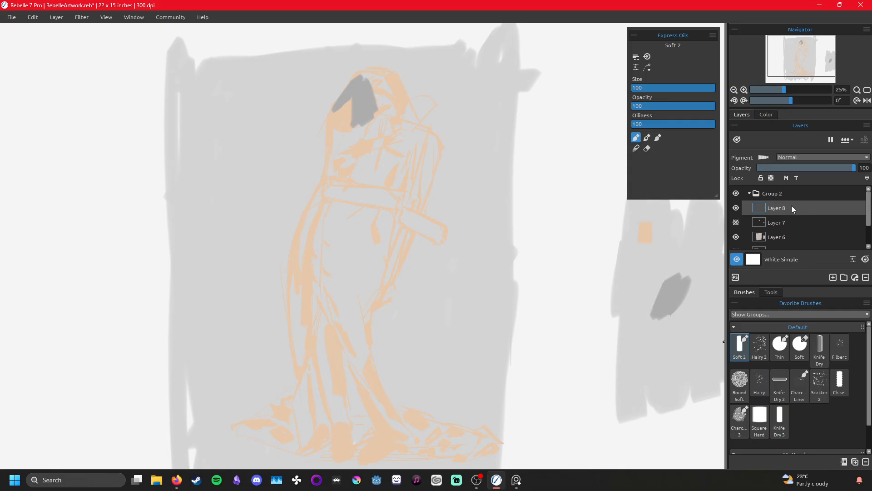
{"action": "mouse_move", "coordinate": [791, 208]}
{"action": "left_mouse_down"}
{"action": "mouse_move", "coordinate": [790, 225]}
{"action": "mouse_move", "coordinate": [797, 206]}
{"action": "left_mouse_up"}
{"action": "key", "text": "ctrl+z"}
- Set the brush opacity to 53 and block in the figure's whole silhouette, from head to dress train, with the value 172 grey
{"action": "left_click", "coordinate": [680, 108]}
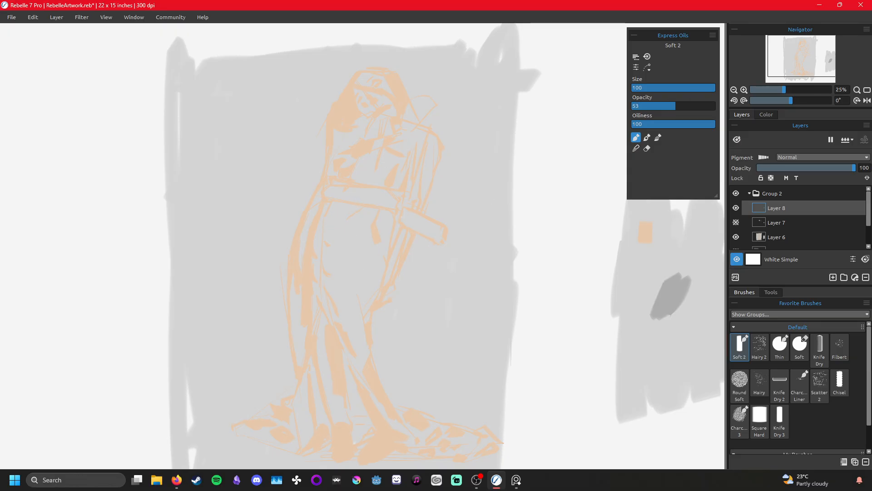
{"action": "key", "text": "alt+Tab"}
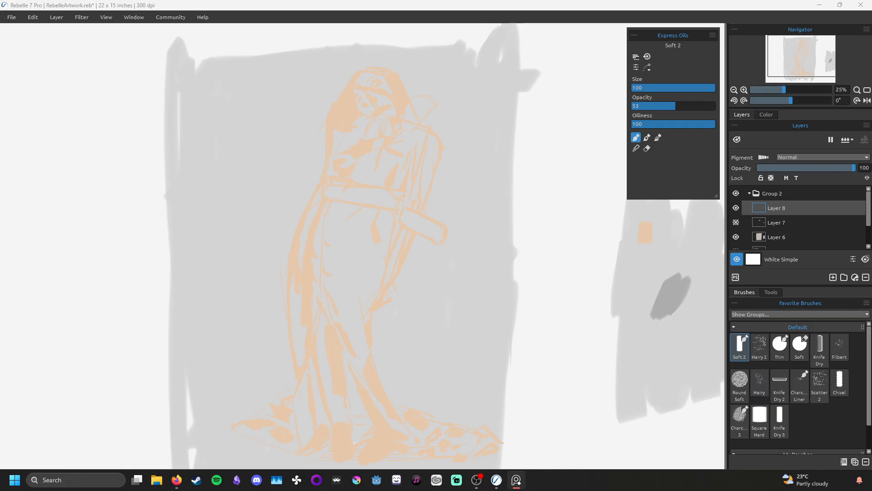
{"action": "left_click_drag", "start_coordinate": [386, 349], "coordinate": [404, 334]}
{"action": "mouse_move", "coordinate": [377, 111]}
{"action": "left_mouse_down"}
{"action": "mouse_move", "coordinate": [391, 123]}
{"action": "mouse_move", "coordinate": [377, 70]}
{"action": "mouse_move", "coordinate": [354, 96]}
{"action": "mouse_move", "coordinate": [363, 158]}
{"action": "mouse_move", "coordinate": [377, 158]}
{"action": "mouse_move", "coordinate": [396, 69]}
{"action": "mouse_move", "coordinate": [421, 128]}
{"action": "mouse_move", "coordinate": [416, 76]}
{"action": "mouse_move", "coordinate": [435, 107]}
{"action": "mouse_move", "coordinate": [403, 56]}
{"action": "mouse_move", "coordinate": [408, 79]}
{"action": "mouse_move", "coordinate": [404, 52]}
{"action": "mouse_move", "coordinate": [366, 80]}
{"action": "mouse_move", "coordinate": [364, 72]}
{"action": "mouse_move", "coordinate": [367, 136]}
{"action": "mouse_move", "coordinate": [383, 105]}
{"action": "mouse_move", "coordinate": [394, 190]}
{"action": "mouse_move", "coordinate": [412, 114]}
{"action": "mouse_move", "coordinate": [424, 159]}
{"action": "mouse_move", "coordinate": [440, 138]}
{"action": "mouse_move", "coordinate": [439, 108]}
{"action": "mouse_move", "coordinate": [444, 146]}
{"action": "mouse_move", "coordinate": [429, 173]}
{"action": "mouse_move", "coordinate": [373, 191]}
{"action": "mouse_move", "coordinate": [350, 99]}
{"action": "mouse_move", "coordinate": [343, 187]}
{"action": "mouse_move", "coordinate": [349, 154]}
{"action": "mouse_move", "coordinate": [346, 190]}
{"action": "mouse_move", "coordinate": [351, 160]}
{"action": "mouse_move", "coordinate": [372, 137]}
{"action": "mouse_move", "coordinate": [365, 186]}
{"action": "mouse_move", "coordinate": [366, 133]}
{"action": "mouse_move", "coordinate": [382, 166]}
{"action": "mouse_move", "coordinate": [358, 191]}
{"action": "mouse_move", "coordinate": [352, 166]}
{"action": "mouse_move", "coordinate": [356, 160]}
{"action": "mouse_move", "coordinate": [324, 243]}
{"action": "mouse_move", "coordinate": [336, 271]}
{"action": "mouse_move", "coordinate": [342, 225]}
{"action": "mouse_move", "coordinate": [360, 194]}
{"action": "mouse_move", "coordinate": [366, 204]}
{"action": "mouse_move", "coordinate": [332, 311]}
{"action": "mouse_move", "coordinate": [333, 395]}
{"action": "mouse_move", "coordinate": [323, 352]}
{"action": "mouse_move", "coordinate": [298, 407]}
{"action": "mouse_move", "coordinate": [267, 405]}
{"action": "mouse_move", "coordinate": [321, 413]}
{"action": "mouse_move", "coordinate": [347, 368]}
{"action": "mouse_move", "coordinate": [359, 426]}
{"action": "mouse_move", "coordinate": [364, 350]}
{"action": "mouse_move", "coordinate": [381, 400]}
{"action": "mouse_move", "coordinate": [364, 402]}
{"action": "mouse_move", "coordinate": [398, 420]}
{"action": "mouse_move", "coordinate": [384, 425]}
{"action": "mouse_move", "coordinate": [368, 318]}
{"action": "mouse_move", "coordinate": [384, 350]}
{"action": "mouse_move", "coordinate": [364, 218]}
{"action": "mouse_move", "coordinate": [372, 271]}
{"action": "mouse_move", "coordinate": [395, 177]}
{"action": "mouse_move", "coordinate": [388, 238]}
{"action": "mouse_move", "coordinate": [386, 211]}
{"action": "mouse_move", "coordinate": [397, 211]}
{"action": "mouse_move", "coordinate": [404, 175]}
{"action": "mouse_move", "coordinate": [400, 253]}
{"action": "mouse_move", "coordinate": [426, 189]}
{"action": "mouse_move", "coordinate": [444, 203]}
{"action": "mouse_move", "coordinate": [432, 181]}
{"action": "mouse_move", "coordinate": [377, 288]}
{"action": "mouse_move", "coordinate": [387, 386]}
{"action": "mouse_move", "coordinate": [409, 397]}
{"action": "mouse_move", "coordinate": [411, 384]}
{"action": "mouse_move", "coordinate": [491, 417]}
{"action": "mouse_move", "coordinate": [452, 425]}
{"action": "mouse_move", "coordinate": [500, 422]}
{"action": "mouse_move", "coordinate": [503, 413]}
{"action": "mouse_move", "coordinate": [413, 404]}
{"action": "left_mouse_up"}
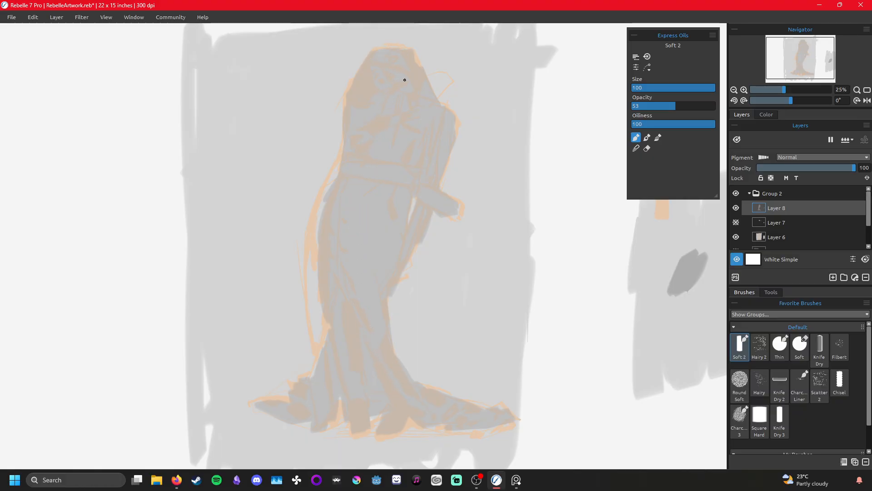
{"action": "right_click", "coordinate": [812, 208]}
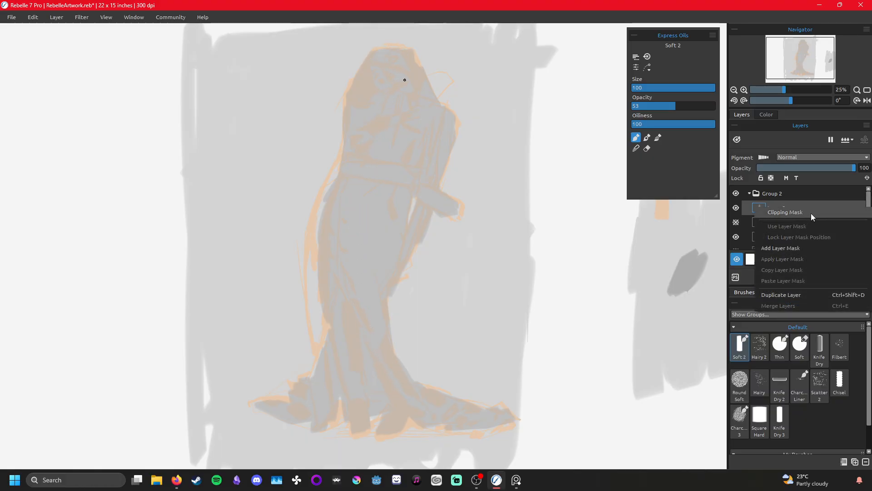
{"action": "left_click", "coordinate": [811, 212]}
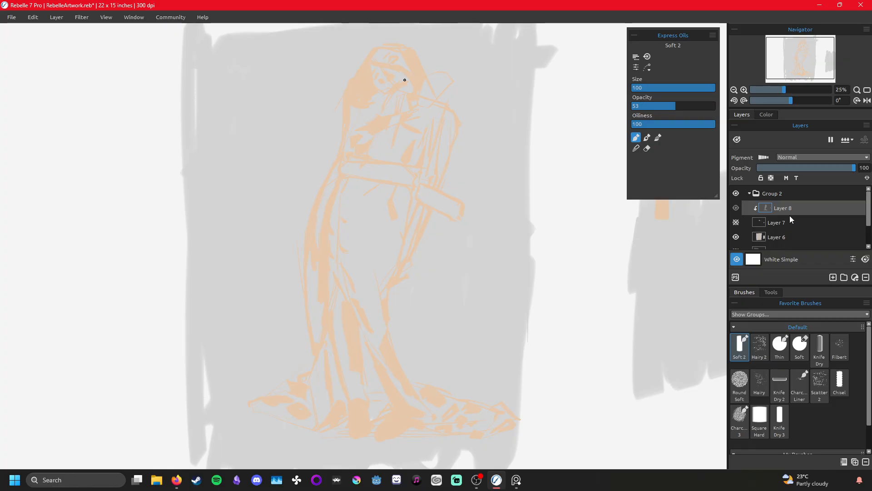
{"action": "right_click", "coordinate": [798, 207]}
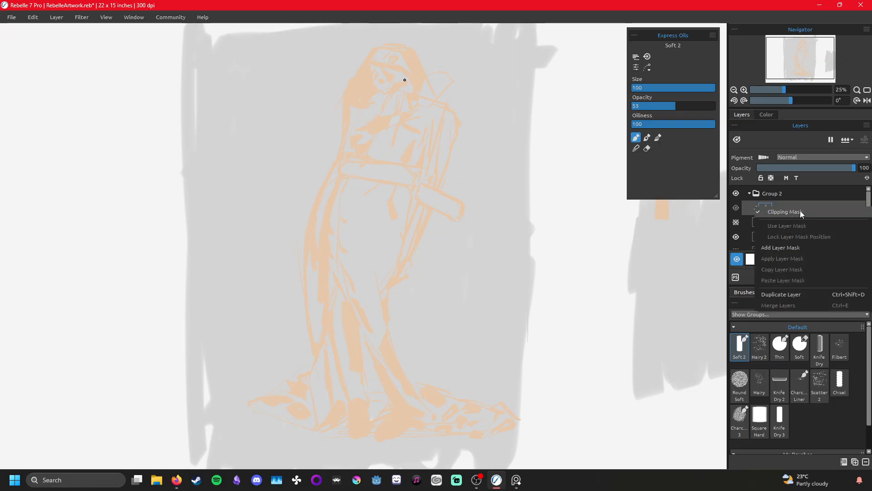
{"action": "left_click", "coordinate": [800, 211]}
- Add a new layer above the grey silhouette layer and make it a clipping mask
{"action": "left_click", "coordinate": [833, 277]}
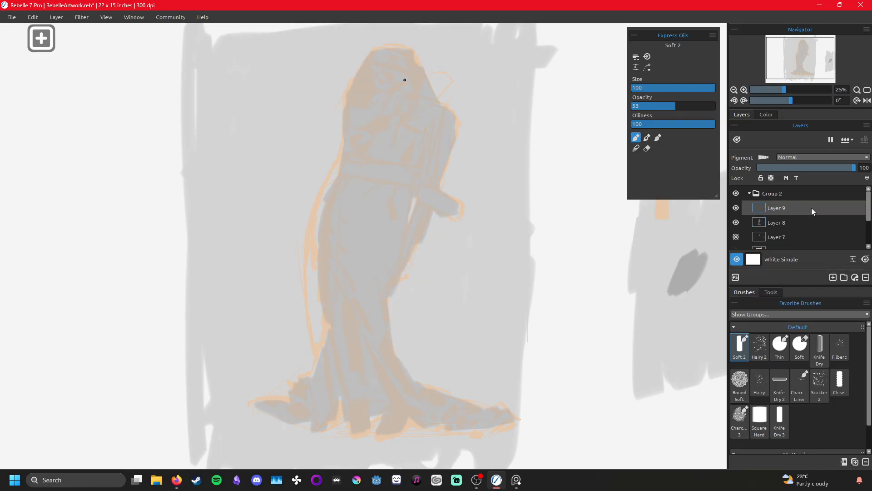
{"action": "right_click", "coordinate": [811, 208]}
{"action": "left_click", "coordinate": [815, 213]}
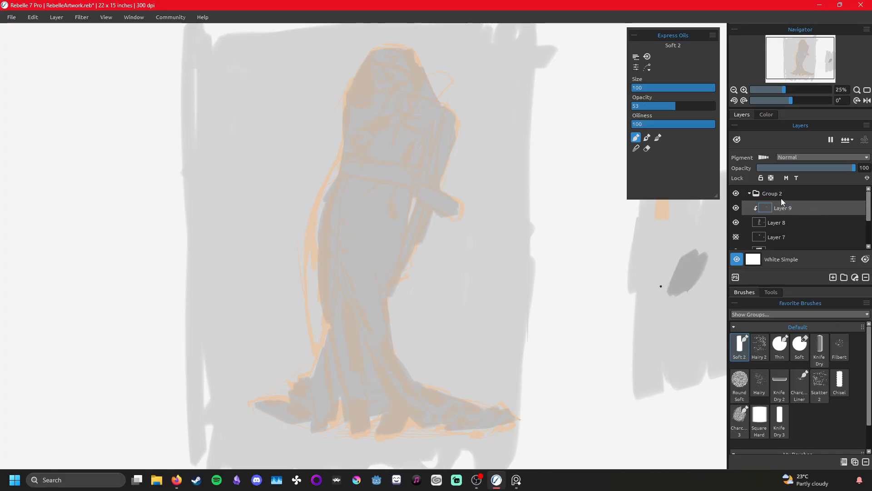
- Try orange test strokes of value 215 over the hand and skirt on the clipped layer, and undo them
{"action": "left_click", "coordinate": [766, 114]}
{"action": "left_click_drag", "start_coordinate": [440, 197], "coordinate": [450, 209]}
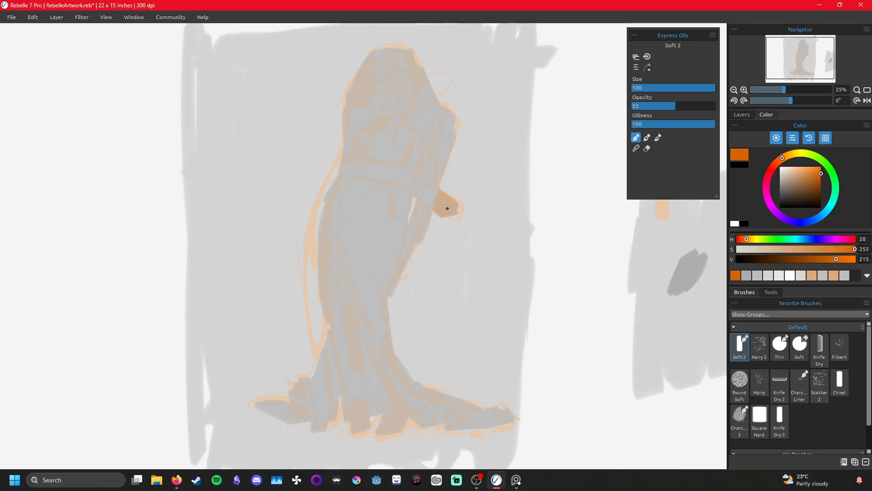
{"action": "key", "text": "ctrl+z"}
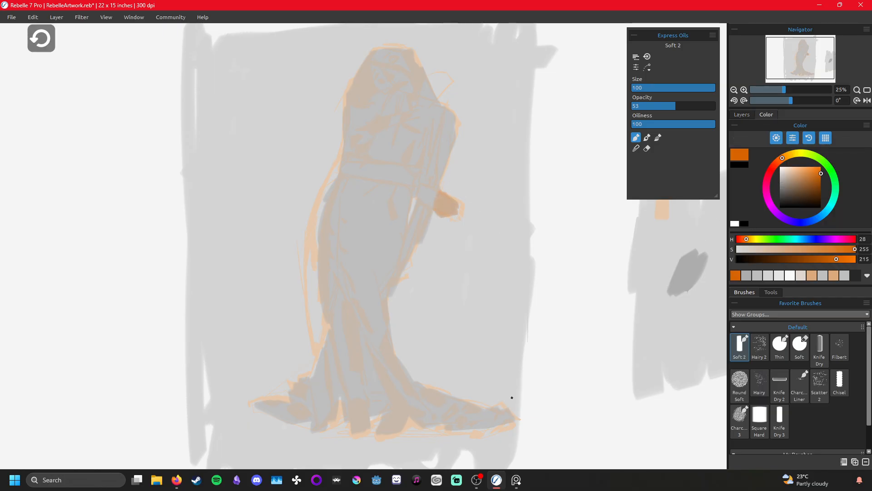
{"action": "left_click_drag", "start_coordinate": [353, 184], "coordinate": [436, 187]}
{"action": "left_click_drag", "start_coordinate": [346, 106], "coordinate": [370, 286]}
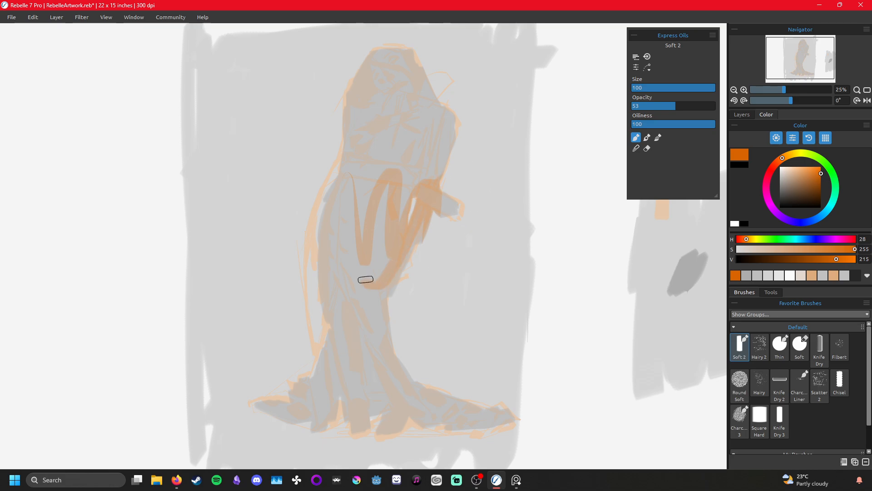
{"action": "key", "text": "ctrl+z"}
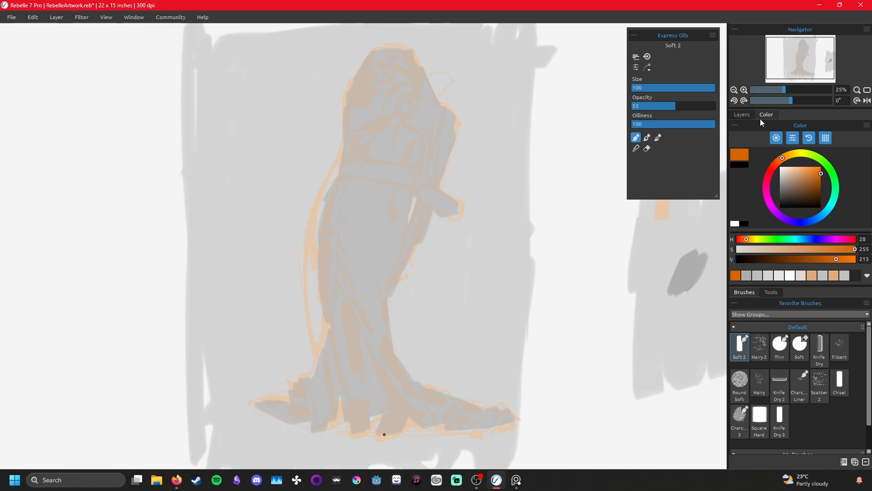
- Go over the contour of the silhouette and the dress hem with the value 172 grey on the base silhouette layer
{"action": "left_click", "coordinate": [742, 115]}
{"action": "left_click", "coordinate": [785, 220]}
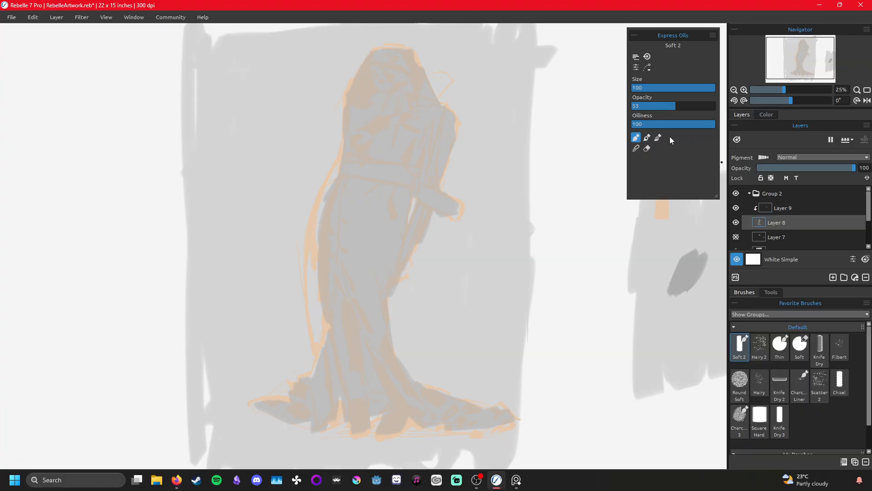
{"action": "left_click", "coordinate": [766, 114]}
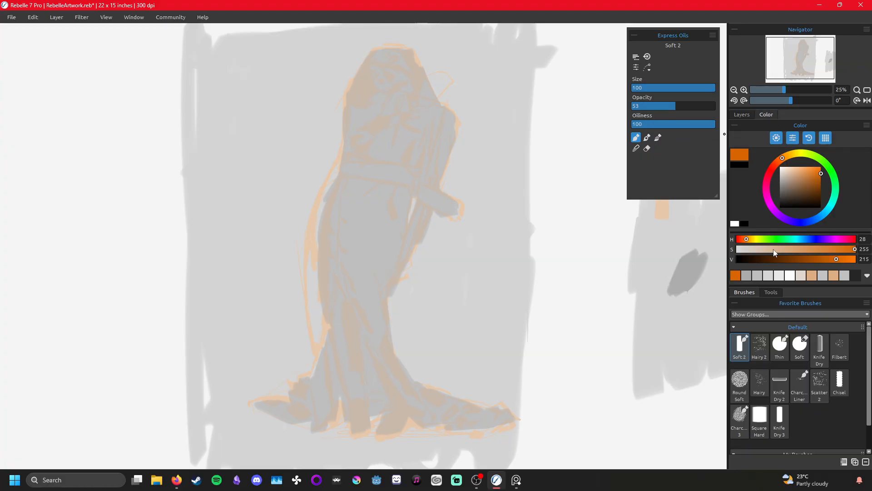
{"action": "left_click", "coordinate": [748, 276]}
{"action": "left_click_drag", "start_coordinate": [688, 290], "coordinate": [682, 301]}
{"action": "mouse_move", "coordinate": [446, 194]}
{"action": "left_mouse_down"}
{"action": "mouse_move", "coordinate": [458, 210]}
{"action": "mouse_move", "coordinate": [442, 194]}
{"action": "mouse_move", "coordinate": [450, 139]}
{"action": "mouse_move", "coordinate": [440, 173]}
{"action": "mouse_move", "coordinate": [441, 181]}
{"action": "mouse_move", "coordinate": [454, 114]}
{"action": "mouse_move", "coordinate": [427, 94]}
{"action": "mouse_move", "coordinate": [405, 47]}
{"action": "mouse_move", "coordinate": [370, 52]}
{"action": "mouse_move", "coordinate": [346, 98]}
{"action": "mouse_move", "coordinate": [346, 150]}
{"action": "mouse_move", "coordinate": [324, 241]}
{"action": "mouse_move", "coordinate": [322, 354]}
{"action": "mouse_move", "coordinate": [299, 388]}
{"action": "mouse_move", "coordinate": [252, 403]}
{"action": "mouse_move", "coordinate": [332, 429]}
{"action": "mouse_move", "coordinate": [342, 403]}
{"action": "mouse_move", "coordinate": [346, 427]}
{"action": "mouse_move", "coordinate": [398, 428]}
{"action": "mouse_move", "coordinate": [373, 414]}
{"action": "mouse_move", "coordinate": [401, 414]}
{"action": "mouse_move", "coordinate": [394, 430]}
{"action": "mouse_move", "coordinate": [450, 427]}
{"action": "mouse_move", "coordinate": [401, 396]}
{"action": "mouse_move", "coordinate": [476, 404]}
{"action": "mouse_move", "coordinate": [459, 410]}
{"action": "mouse_move", "coordinate": [500, 425]}
{"action": "mouse_move", "coordinate": [453, 423]}
{"action": "mouse_move", "coordinate": [500, 411]}
{"action": "left_mouse_up"}
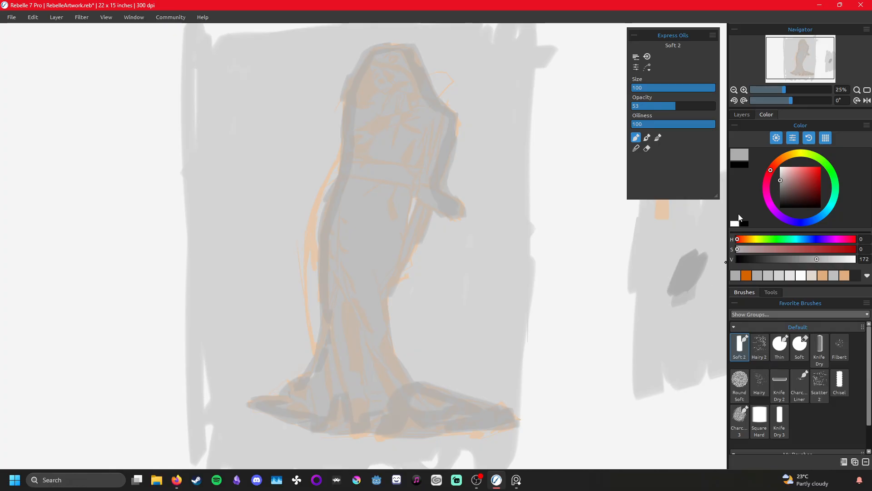
- Try filling the figure with muted red, saturation 115 and value 195, on the clipped layer, and undo back to the first grey silhouette
{"action": "left_click", "coordinate": [744, 114]}
{"action": "left_click", "coordinate": [804, 208]}
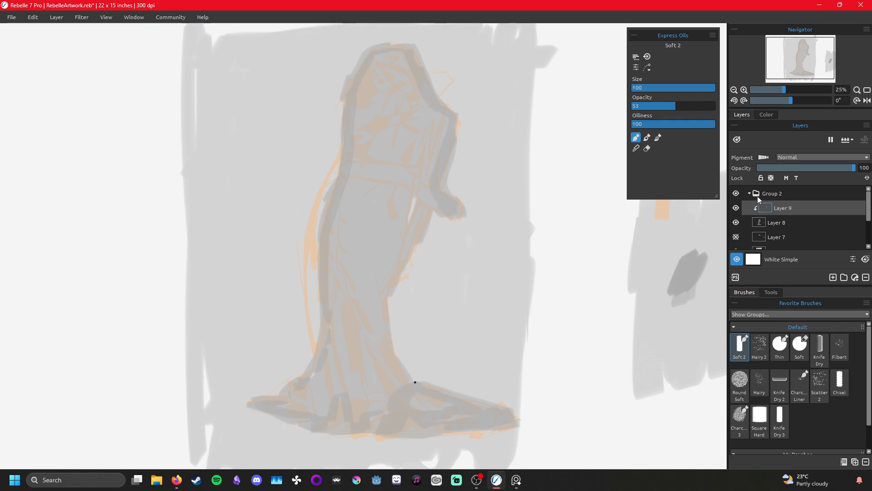
{"action": "left_click", "coordinate": [768, 114]}
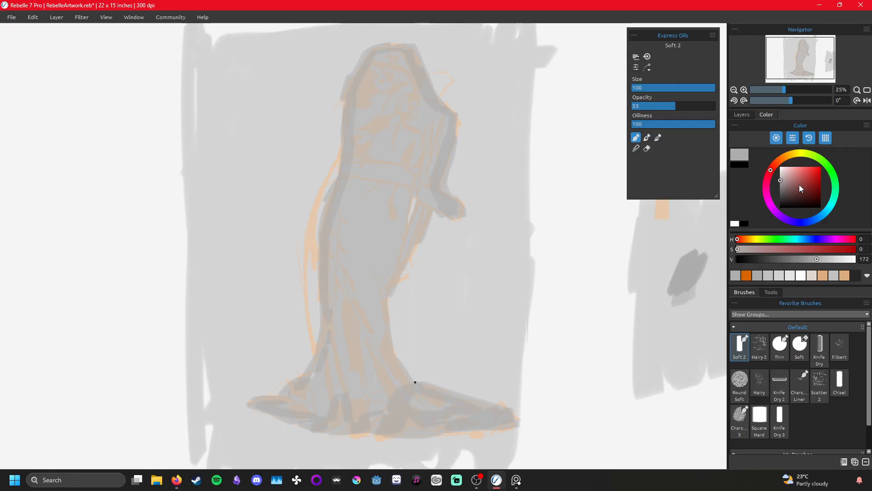
{"action": "left_click", "coordinate": [799, 176]}
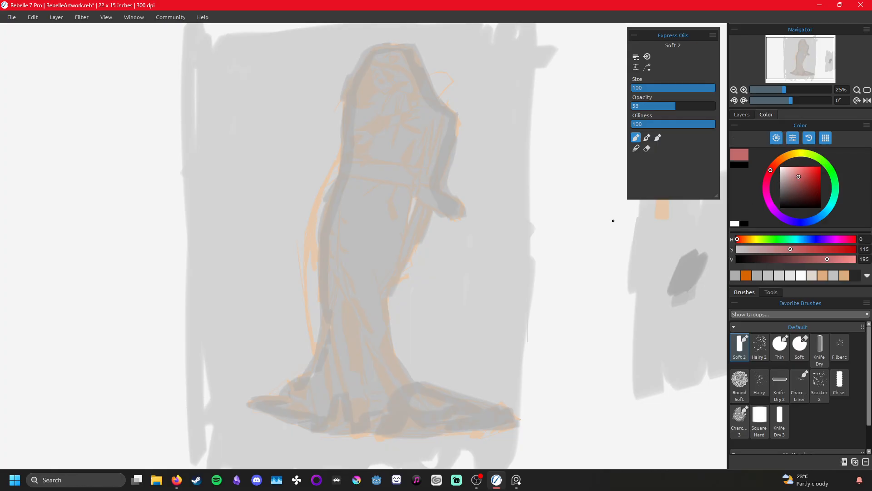
{"action": "mouse_move", "coordinate": [414, 398]}
{"action": "left_mouse_down"}
{"action": "mouse_move", "coordinate": [383, 354]}
{"action": "mouse_move", "coordinate": [378, 322]}
{"action": "mouse_move", "coordinate": [420, 405]}
{"action": "mouse_move", "coordinate": [404, 377]}
{"action": "mouse_move", "coordinate": [429, 399]}
{"action": "mouse_move", "coordinate": [456, 390]}
{"action": "mouse_move", "coordinate": [427, 407]}
{"action": "mouse_move", "coordinate": [488, 417]}
{"action": "mouse_move", "coordinate": [437, 393]}
{"action": "mouse_move", "coordinate": [451, 419]}
{"action": "mouse_move", "coordinate": [482, 423]}
{"action": "mouse_move", "coordinate": [431, 408]}
{"action": "mouse_move", "coordinate": [451, 424]}
{"action": "mouse_move", "coordinate": [489, 412]}
{"action": "mouse_move", "coordinate": [408, 384]}
{"action": "mouse_move", "coordinate": [368, 302]}
{"action": "mouse_move", "coordinate": [400, 382]}
{"action": "mouse_move", "coordinate": [360, 282]}
{"action": "mouse_move", "coordinate": [320, 324]}
{"action": "mouse_move", "coordinate": [292, 392]}
{"action": "mouse_move", "coordinate": [276, 391]}
{"action": "mouse_move", "coordinate": [308, 377]}
{"action": "mouse_move", "coordinate": [315, 405]}
{"action": "mouse_move", "coordinate": [391, 440]}
{"action": "mouse_move", "coordinate": [397, 396]}
{"action": "mouse_move", "coordinate": [353, 363]}
{"action": "mouse_move", "coordinate": [342, 337]}
{"action": "left_mouse_up"}
{"action": "left_click_drag", "start_coordinate": [404, 434], "coordinate": [455, 434]}
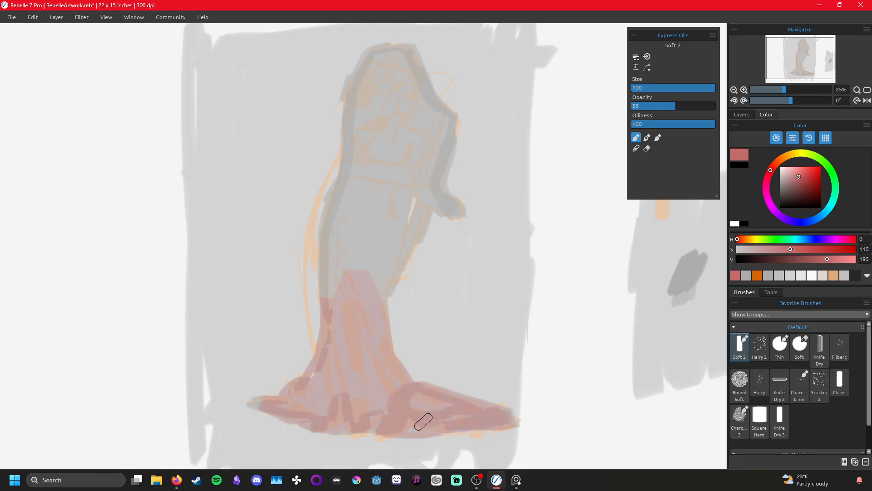
{"action": "mouse_move", "coordinate": [384, 193]}
{"action": "left_mouse_down"}
{"action": "mouse_move", "coordinate": [376, 305]}
{"action": "mouse_move", "coordinate": [392, 241]}
{"action": "mouse_move", "coordinate": [386, 284]}
{"action": "mouse_move", "coordinate": [385, 236]}
{"action": "mouse_move", "coordinate": [375, 278]}
{"action": "mouse_move", "coordinate": [372, 210]}
{"action": "mouse_move", "coordinate": [357, 217]}
{"action": "mouse_move", "coordinate": [334, 321]}
{"action": "mouse_move", "coordinate": [333, 230]}
{"action": "mouse_move", "coordinate": [343, 218]}
{"action": "mouse_move", "coordinate": [317, 251]}
{"action": "left_mouse_up"}
{"action": "mouse_move", "coordinate": [339, 293]}
{"action": "left_mouse_down"}
{"action": "mouse_move", "coordinate": [429, 218]}
{"action": "mouse_move", "coordinate": [394, 271]}
{"action": "left_mouse_up"}
{"action": "left_click_drag", "start_coordinate": [374, 58], "coordinate": [350, 200]}
{"action": "mouse_move", "coordinate": [377, 164]}
{"action": "left_mouse_down"}
{"action": "mouse_move", "coordinate": [376, 98]}
{"action": "mouse_move", "coordinate": [397, 39]}
{"action": "mouse_move", "coordinate": [418, 60]}
{"action": "mouse_move", "coordinate": [444, 176]}
{"action": "mouse_move", "coordinate": [440, 222]}
{"action": "left_mouse_up"}
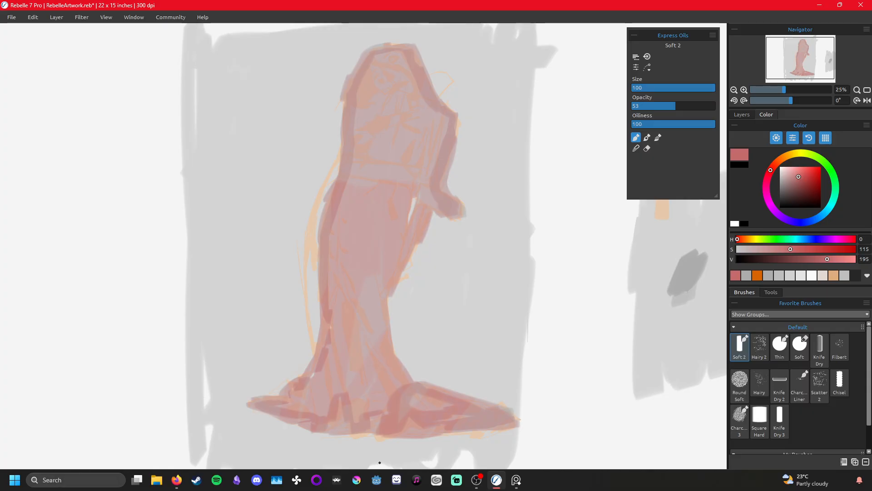
{"action": "key", "text": "ctrl+z"}
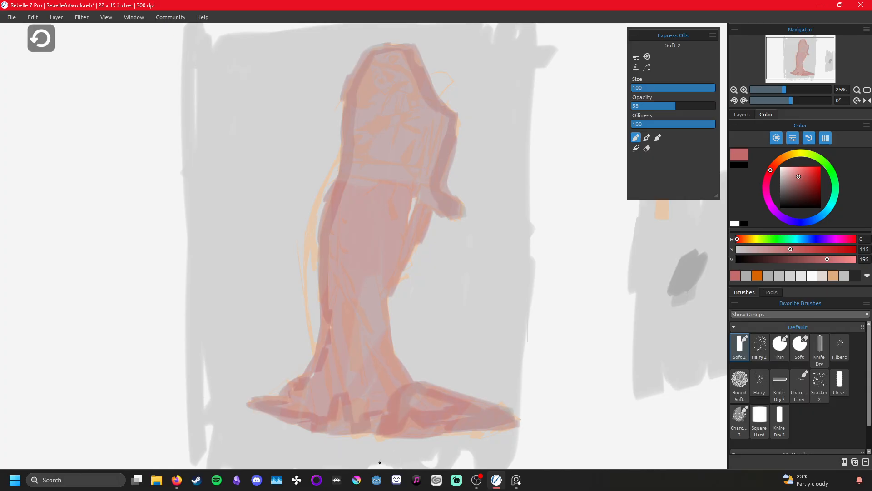
{"action": "key", "text": "ctrl+z"}
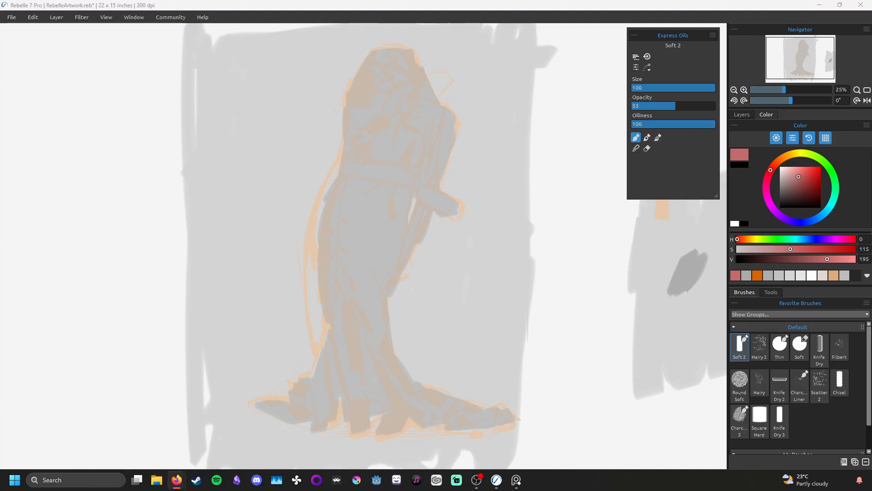
- Try painting the waistband with a neutral grey of value 123, and undo the strokes
{"action": "mouse_move", "coordinate": [786, 193]}
{"action": "left_mouse_down"}
{"action": "mouse_move", "coordinate": [772, 199]}
{"action": "mouse_move", "coordinate": [773, 188]}
{"action": "left_mouse_up"}
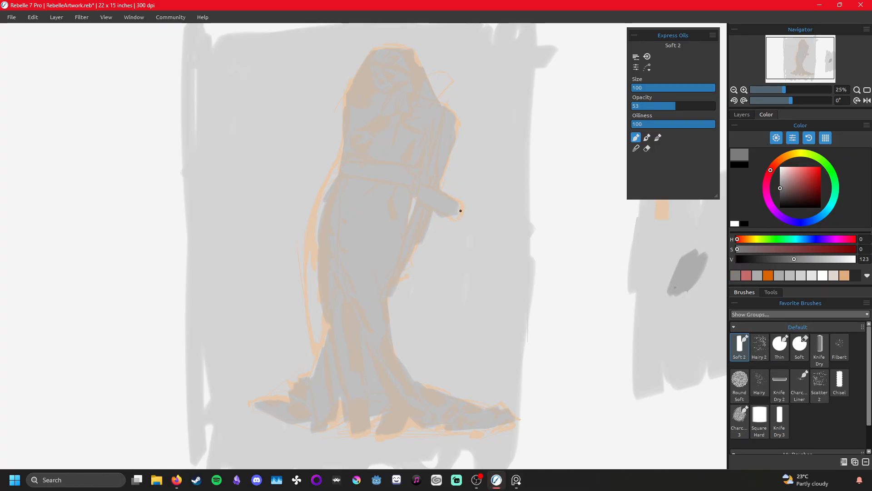
{"action": "mouse_move", "coordinate": [406, 180]}
{"action": "left_mouse_down"}
{"action": "mouse_move", "coordinate": [384, 168]}
{"action": "mouse_move", "coordinate": [421, 178]}
{"action": "mouse_move", "coordinate": [404, 181]}
{"action": "mouse_move", "coordinate": [411, 196]}
{"action": "mouse_move", "coordinate": [384, 177]}
{"action": "mouse_move", "coordinate": [418, 191]}
{"action": "mouse_move", "coordinate": [374, 168]}
{"action": "mouse_move", "coordinate": [345, 176]}
{"action": "mouse_move", "coordinate": [389, 172]}
{"action": "mouse_move", "coordinate": [331, 179]}
{"action": "left_mouse_up"}
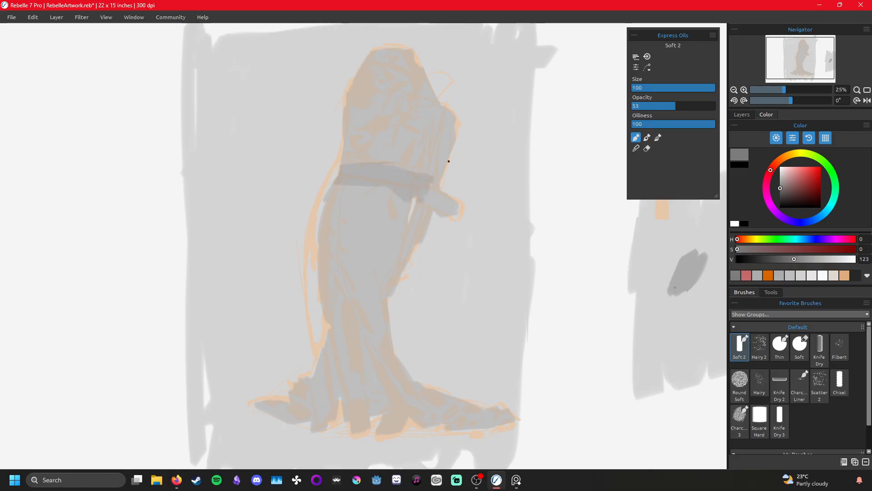
{"action": "key", "text": "ctrl+z"}
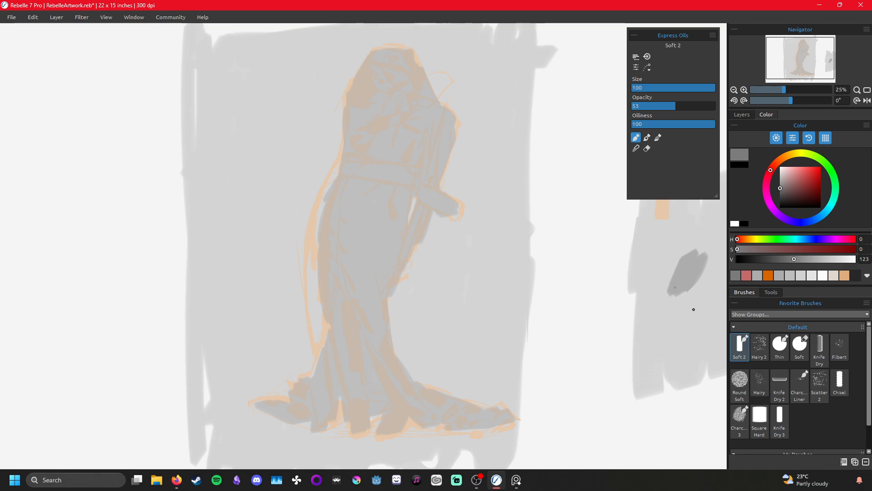
- Lay in the waistband and the rear hip shadow of the skirt with the value 123 grey at opacity 53
{"action": "mouse_move", "coordinate": [416, 184]}
{"action": "left_mouse_down"}
{"action": "mouse_move", "coordinate": [400, 171]}
{"action": "mouse_move", "coordinate": [348, 169]}
{"action": "left_mouse_up"}
{"action": "left_click_drag", "start_coordinate": [418, 210], "coordinate": [404, 181]}
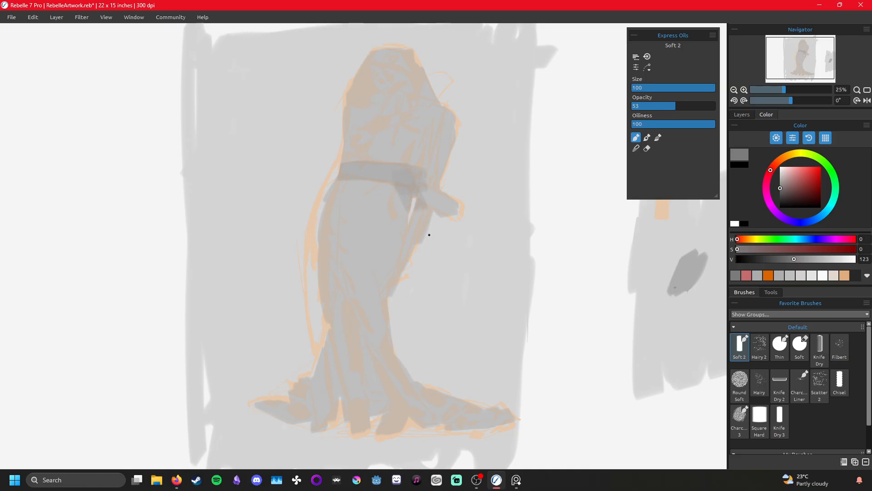
{"action": "left_click_drag", "start_coordinate": [330, 231], "coordinate": [349, 177]}
{"action": "left_click_drag", "start_coordinate": [329, 253], "coordinate": [327, 226]}
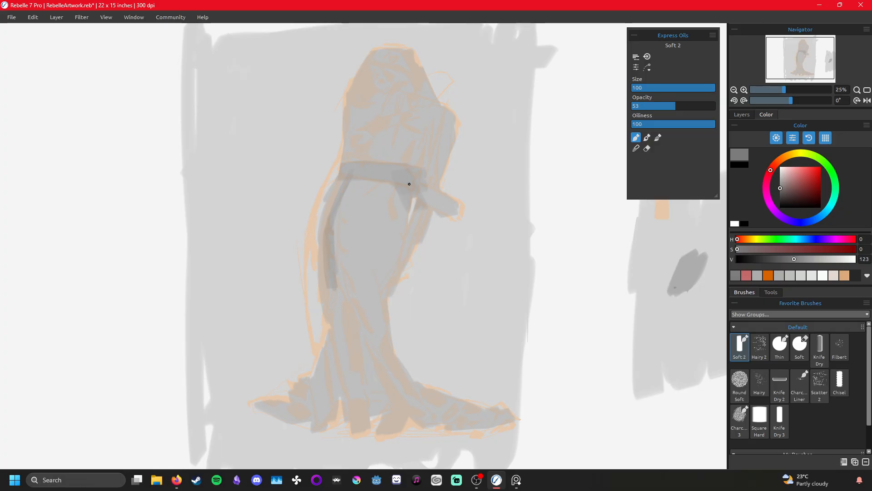
- Darken the lower waistband and the rear hip fold with a value 86 grey at opacity 100
{"action": "left_click", "coordinate": [782, 194]}
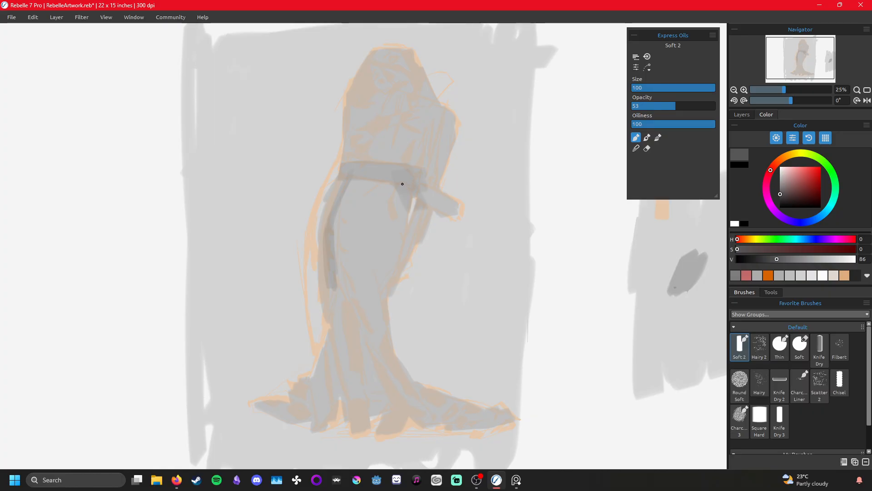
{"action": "mouse_move", "coordinate": [412, 177]}
{"action": "left_mouse_down"}
{"action": "mouse_move", "coordinate": [410, 190]}
{"action": "mouse_move", "coordinate": [402, 176]}
{"action": "left_mouse_up"}
{"action": "left_click_drag", "start_coordinate": [697, 106], "coordinate": [748, 98]}
{"action": "mouse_move", "coordinate": [414, 182]}
{"action": "left_mouse_down"}
{"action": "mouse_move", "coordinate": [407, 193]}
{"action": "mouse_move", "coordinate": [386, 168]}
{"action": "mouse_move", "coordinate": [411, 187]}
{"action": "mouse_move", "coordinate": [338, 181]}
{"action": "mouse_move", "coordinate": [382, 178]}
{"action": "mouse_move", "coordinate": [389, 169]}
{"action": "mouse_move", "coordinate": [342, 179]}
{"action": "mouse_move", "coordinate": [393, 176]}
{"action": "mouse_move", "coordinate": [328, 235]}
{"action": "mouse_move", "coordinate": [335, 278]}
{"action": "mouse_move", "coordinate": [330, 230]}
{"action": "mouse_move", "coordinate": [331, 271]}
{"action": "left_mouse_up"}
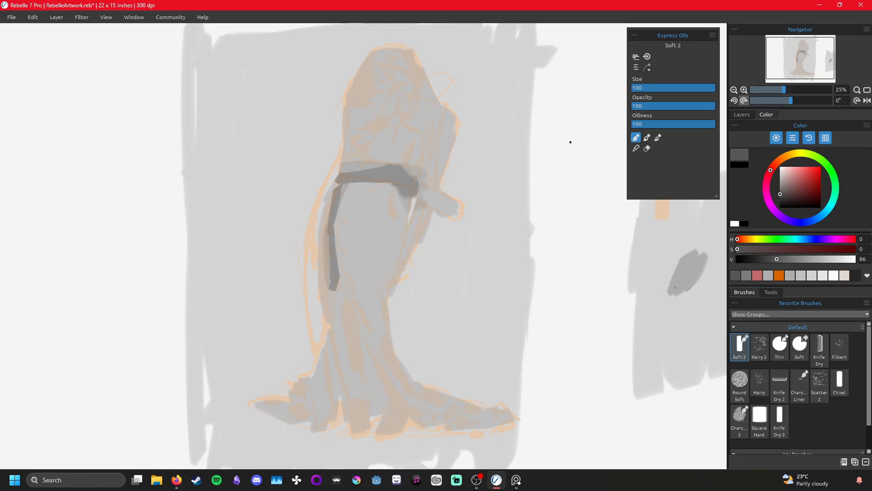
- Paint a soft patch on the front thigh of the skirt with a neutral grey of value 163
{"action": "left_click", "coordinate": [779, 178]}
{"action": "left_click", "coordinate": [780, 182]}
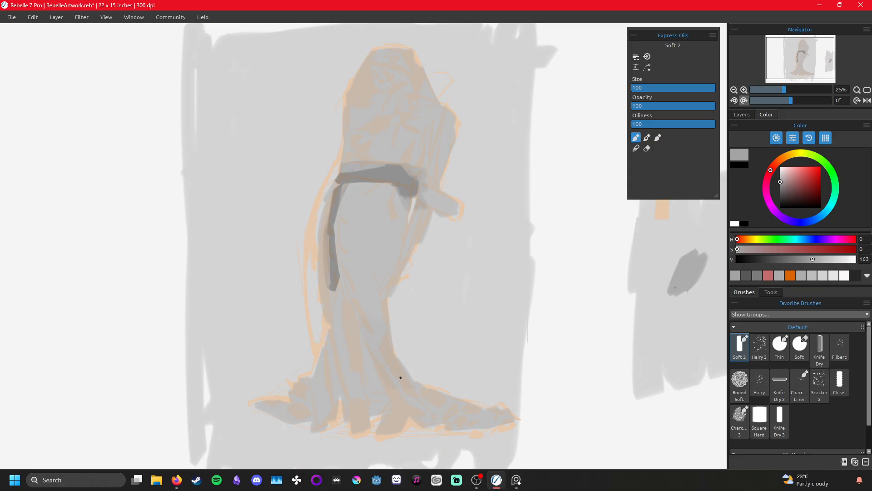
{"action": "left_click_drag", "start_coordinate": [383, 247], "coordinate": [377, 286]}
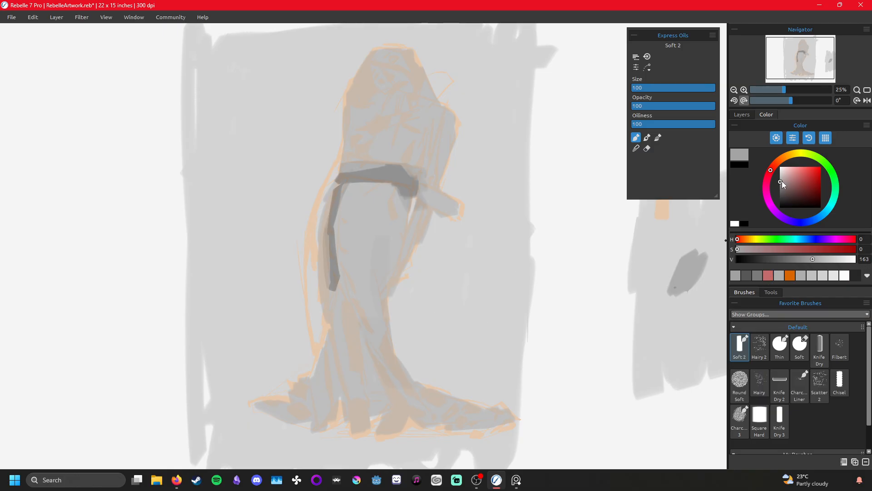
- Shade the skirt edge below the knee and the underside of the long train with a value 112 grey
{"action": "left_click_drag", "start_coordinate": [784, 187], "coordinate": [780, 191]}
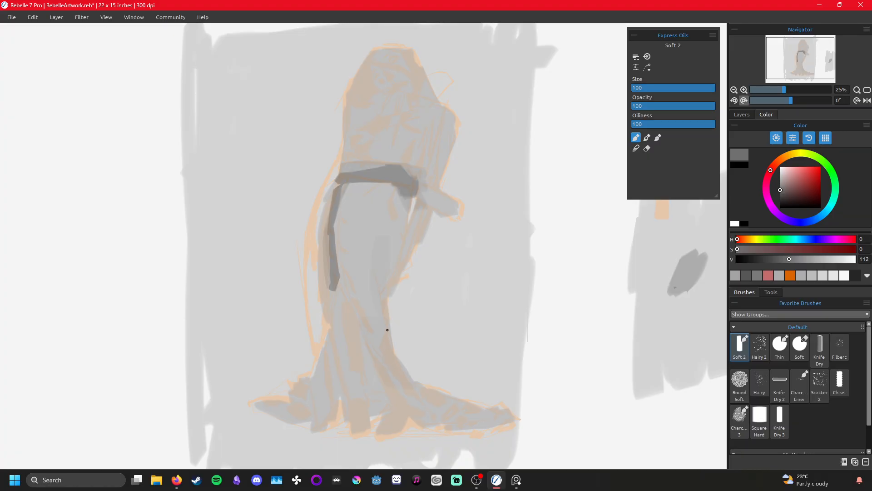
{"action": "mouse_move", "coordinate": [386, 323]}
{"action": "left_mouse_down"}
{"action": "mouse_move", "coordinate": [405, 383]}
{"action": "mouse_move", "coordinate": [386, 325]}
{"action": "left_mouse_up"}
{"action": "left_click_drag", "start_coordinate": [390, 359], "coordinate": [383, 336]}
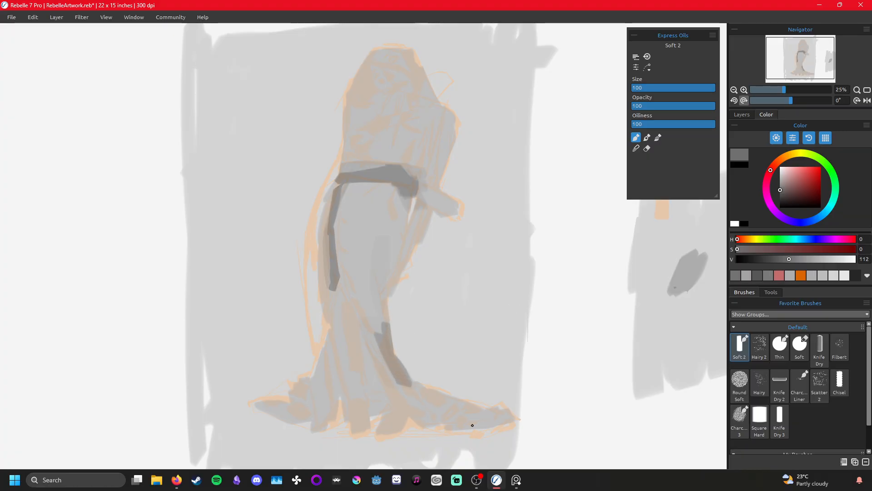
{"action": "mouse_move", "coordinate": [392, 395]}
{"action": "left_mouse_down"}
{"action": "mouse_move", "coordinate": [449, 426]}
{"action": "mouse_move", "coordinate": [406, 413]}
{"action": "mouse_move", "coordinate": [451, 429]}
{"action": "mouse_move", "coordinate": [404, 422]}
{"action": "mouse_move", "coordinate": [397, 413]}
{"action": "mouse_move", "coordinate": [473, 432]}
{"action": "left_mouse_up"}
{"action": "left_click_drag", "start_coordinate": [425, 399], "coordinate": [443, 404]}
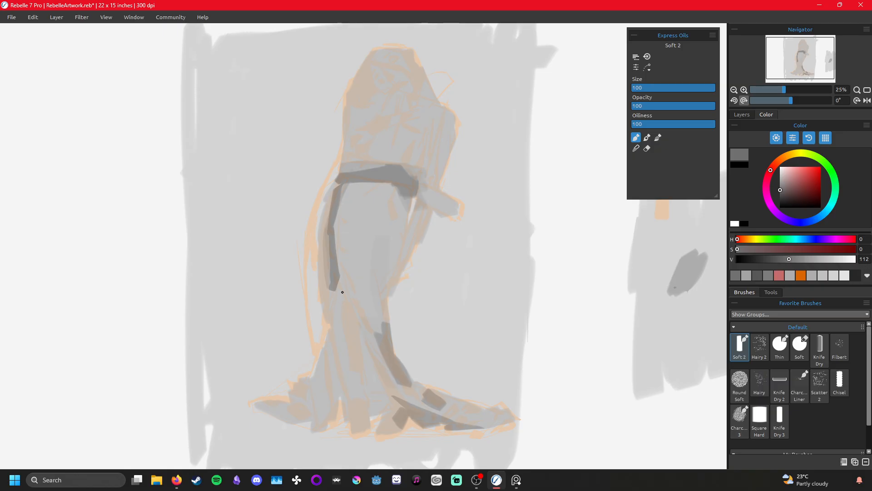
- Paint the vertical folds of the flared lower skirt and the diagonal fold across the knees in the value 112 grey
{"action": "mouse_move", "coordinate": [338, 298]}
{"action": "left_mouse_down"}
{"action": "mouse_move", "coordinate": [342, 287]}
{"action": "mouse_move", "coordinate": [326, 415]}
{"action": "left_mouse_up"}
{"action": "left_click_drag", "start_coordinate": [336, 352], "coordinate": [326, 427]}
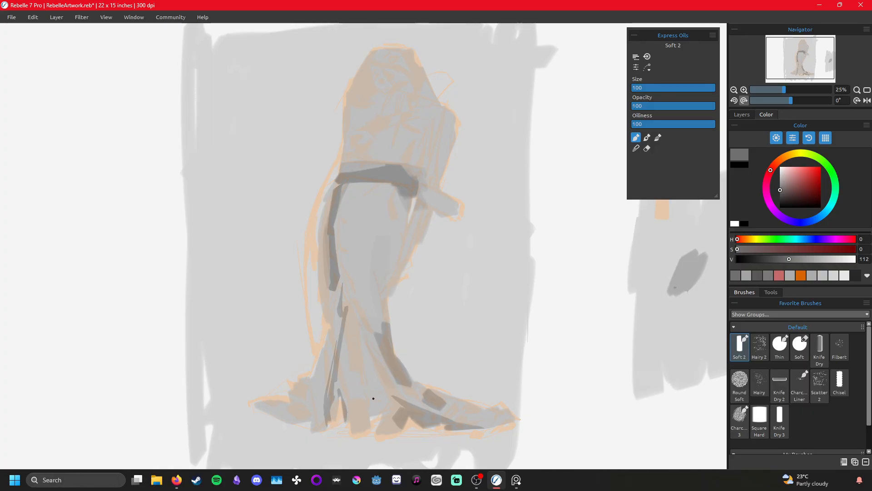
{"action": "left_click_drag", "start_coordinate": [371, 395], "coordinate": [365, 356]}
{"action": "mouse_move", "coordinate": [372, 398]}
{"action": "left_mouse_down"}
{"action": "mouse_move", "coordinate": [367, 361]}
{"action": "mouse_move", "coordinate": [374, 405]}
{"action": "mouse_move", "coordinate": [378, 384]}
{"action": "mouse_move", "coordinate": [376, 407]}
{"action": "mouse_move", "coordinate": [382, 387]}
{"action": "mouse_move", "coordinate": [395, 409]}
{"action": "left_mouse_up"}
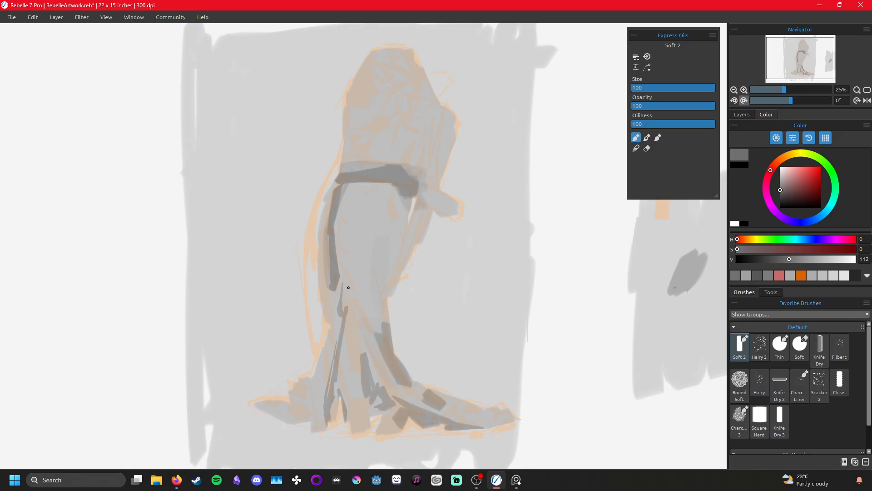
{"action": "left_click_drag", "start_coordinate": [342, 269], "coordinate": [368, 339]}
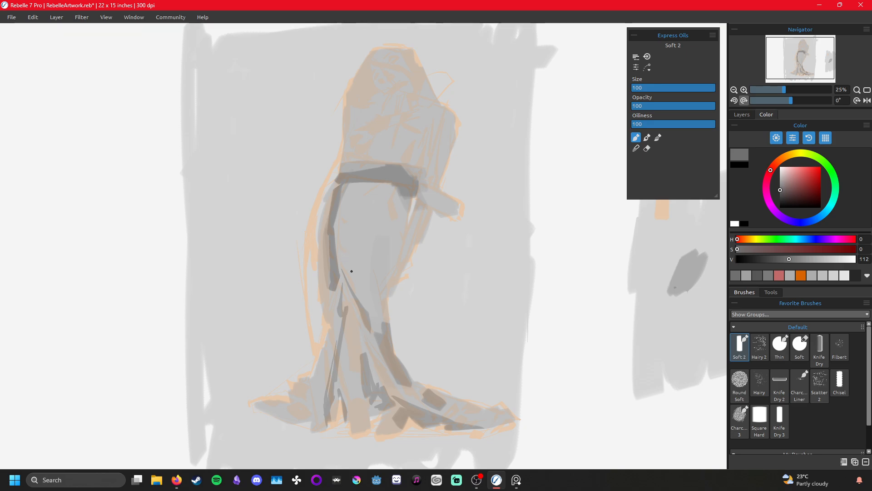
- Add thin fold strokes on the hip and thigh and shade the skirt edge beside the arm down to the knee
{"action": "left_click_drag", "start_coordinate": [342, 248], "coordinate": [360, 284]}
{"action": "left_click_drag", "start_coordinate": [344, 222], "coordinate": [348, 229]}
{"action": "mouse_move", "coordinate": [397, 196]}
{"action": "left_mouse_down"}
{"action": "mouse_move", "coordinate": [402, 240]}
{"action": "mouse_move", "coordinate": [403, 223]}
{"action": "mouse_move", "coordinate": [404, 233]}
{"action": "left_mouse_up"}
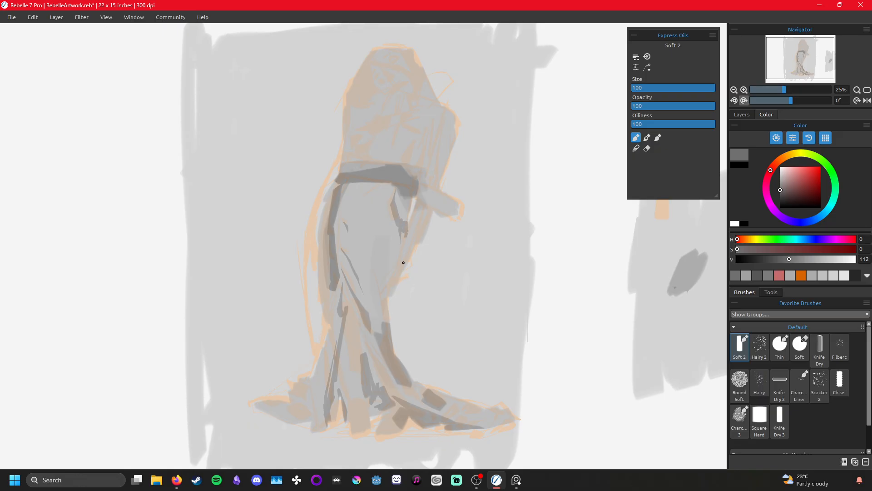
{"action": "mouse_move", "coordinate": [395, 272]}
{"action": "left_mouse_down"}
{"action": "mouse_move", "coordinate": [388, 314]}
{"action": "mouse_move", "coordinate": [378, 286]}
{"action": "mouse_move", "coordinate": [390, 324]}
{"action": "left_mouse_up"}
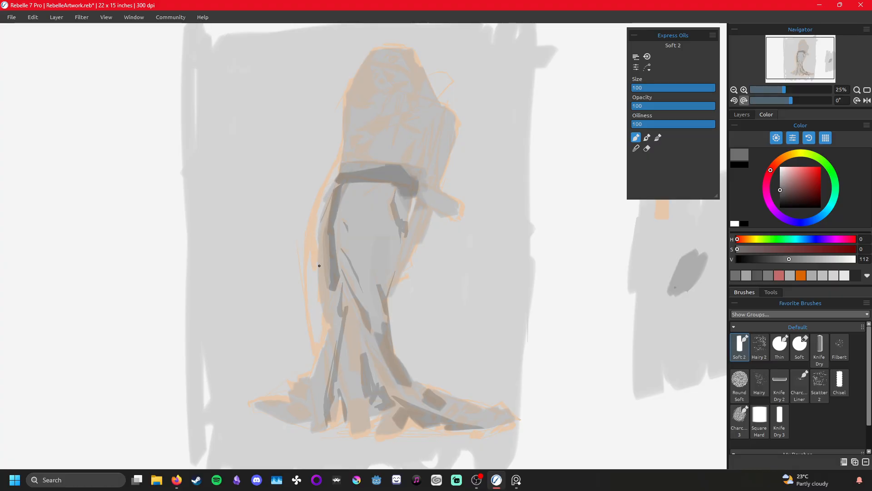
- Shade the rear edge of the skirt and the crumpled folds at both ends of the hem in the value 112 grey
{"action": "left_click_drag", "start_coordinate": [321, 230], "coordinate": [338, 347]}
{"action": "mouse_move", "coordinate": [326, 380]}
{"action": "left_mouse_down"}
{"action": "mouse_move", "coordinate": [307, 389]}
{"action": "mouse_move", "coordinate": [326, 391]}
{"action": "mouse_move", "coordinate": [314, 385]}
{"action": "mouse_move", "coordinate": [320, 396]}
{"action": "left_mouse_up"}
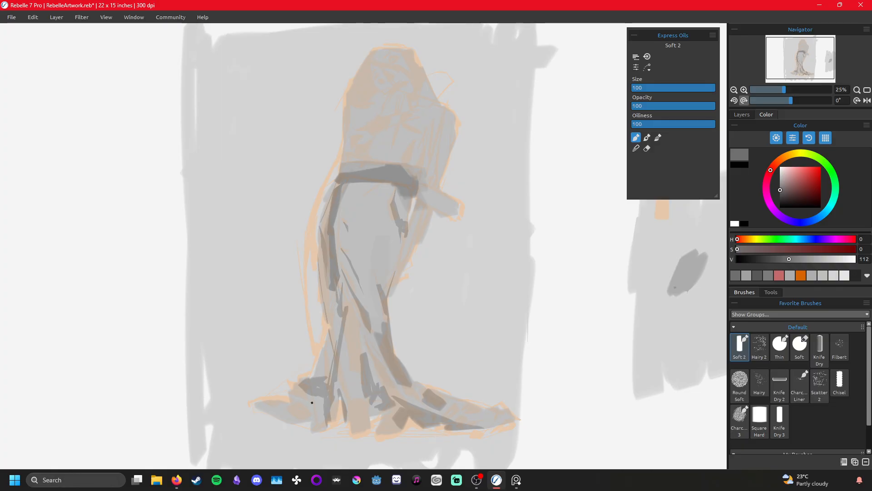
{"action": "mouse_move", "coordinate": [288, 406]}
{"action": "left_mouse_down"}
{"action": "mouse_move", "coordinate": [319, 411]}
{"action": "mouse_move", "coordinate": [282, 408]}
{"action": "mouse_move", "coordinate": [334, 422]}
{"action": "left_mouse_up"}
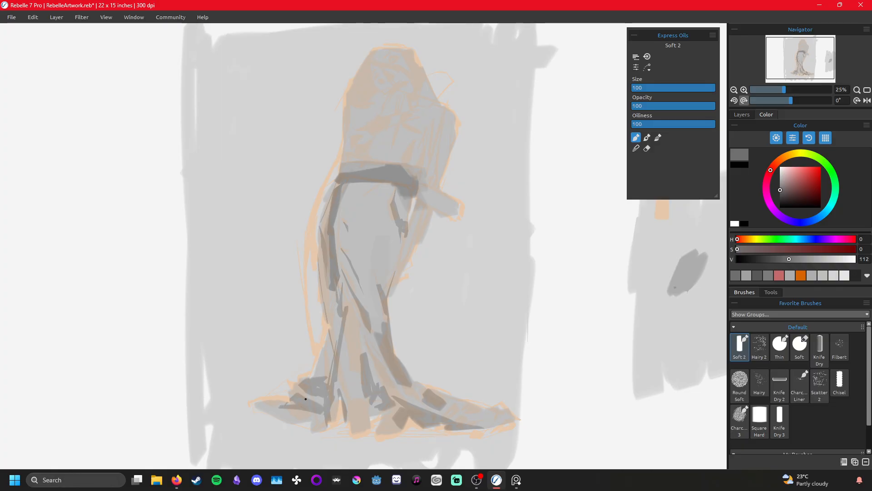
{"action": "mouse_move", "coordinate": [272, 404]}
{"action": "left_mouse_down"}
{"action": "mouse_move", "coordinate": [269, 411]}
{"action": "mouse_move", "coordinate": [312, 425]}
{"action": "left_mouse_up"}
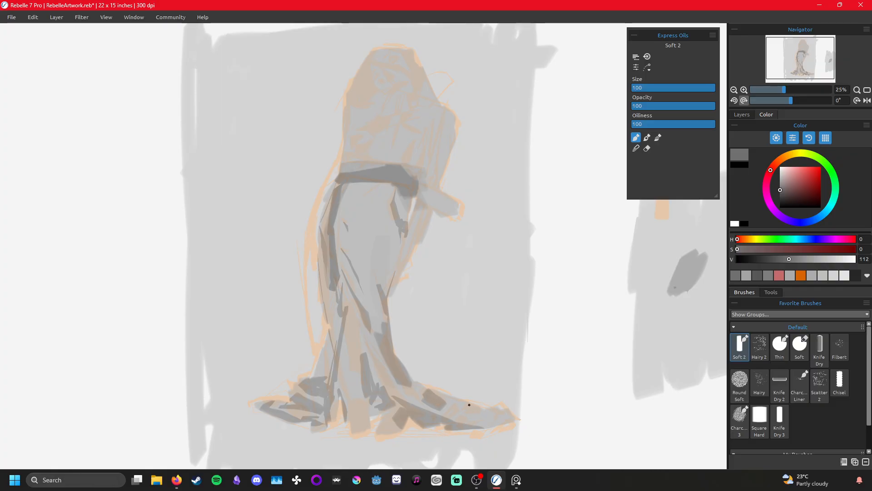
{"action": "mouse_move", "coordinate": [466, 416]}
{"action": "left_mouse_down"}
{"action": "mouse_move", "coordinate": [507, 413]}
{"action": "mouse_move", "coordinate": [492, 422]}
{"action": "left_mouse_up"}
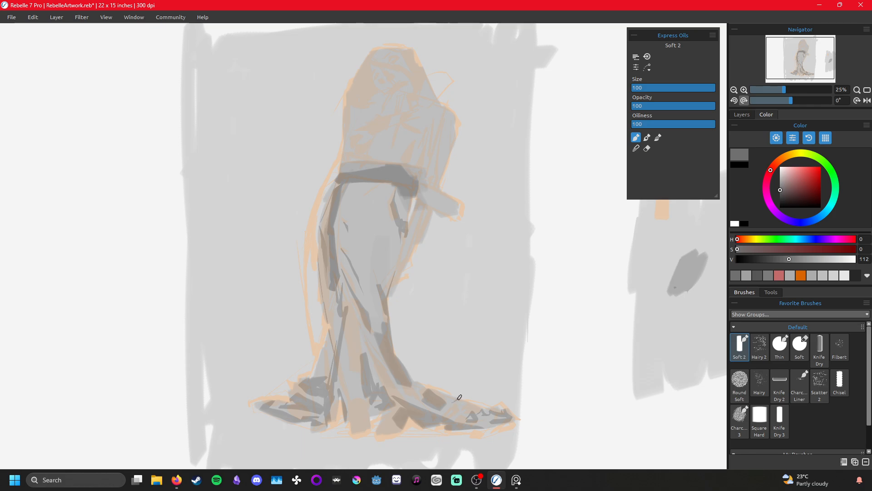
{"action": "mouse_move", "coordinate": [465, 403]}
{"action": "left_mouse_down"}
{"action": "mouse_move", "coordinate": [486, 413]}
{"action": "mouse_move", "coordinate": [458, 419]}
{"action": "left_mouse_up"}
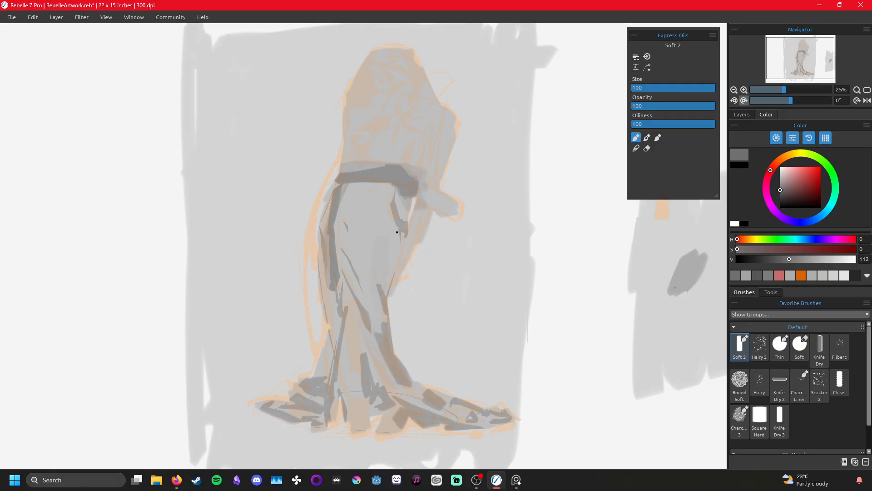
- Paint narrow fold shadows along the sleeve from the shoulder to the elbow with the value 112 grey
{"action": "left_click", "coordinate": [746, 276]}
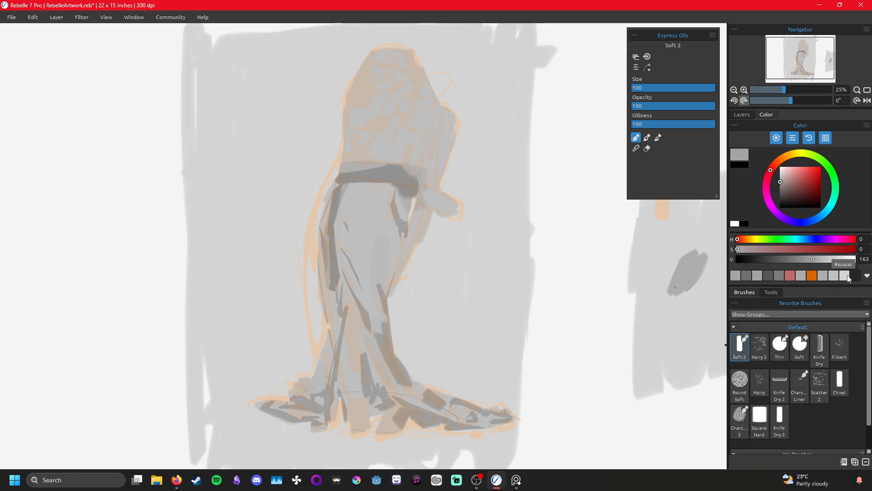
{"action": "left_click", "coordinate": [758, 277]}
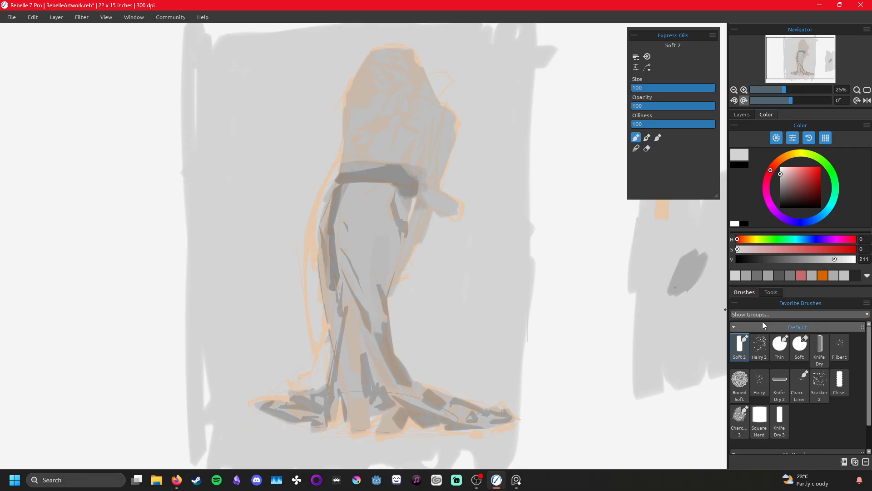
{"action": "left_click", "coordinate": [758, 276]}
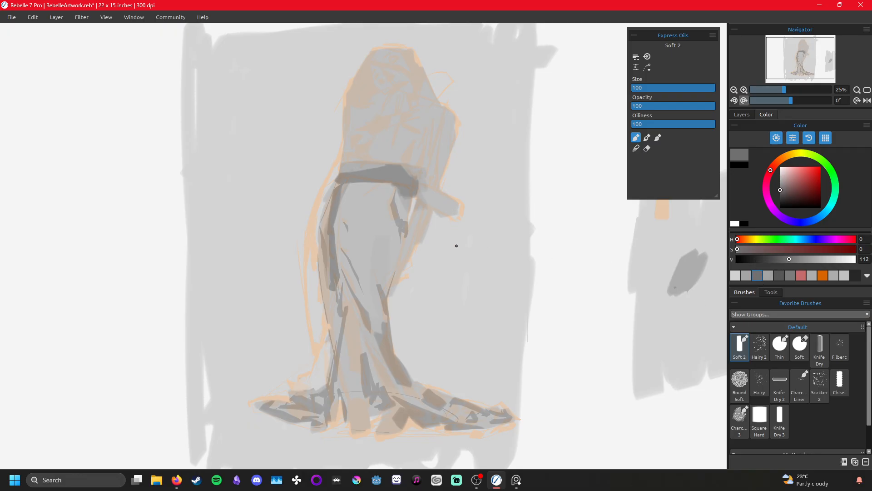
{"action": "left_click_drag", "start_coordinate": [421, 167], "coordinate": [424, 161]}
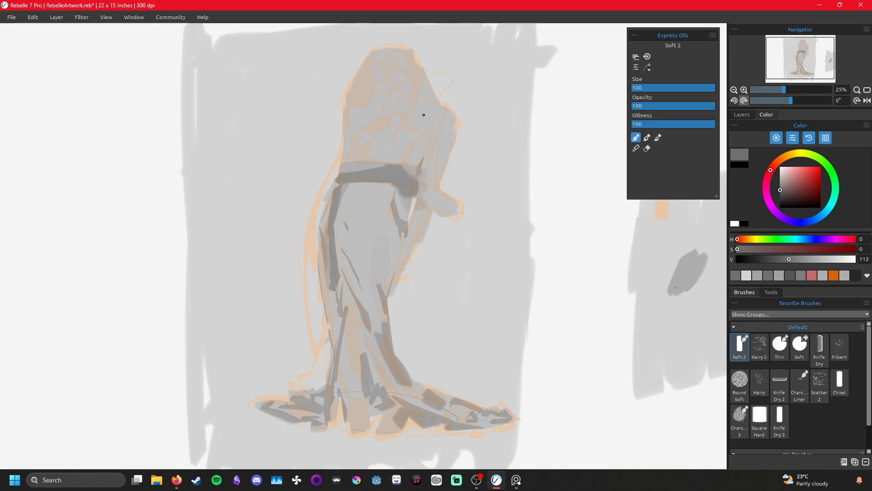
{"action": "left_click_drag", "start_coordinate": [427, 164], "coordinate": [431, 123]}
{"action": "left_click_drag", "start_coordinate": [440, 152], "coordinate": [445, 167]}
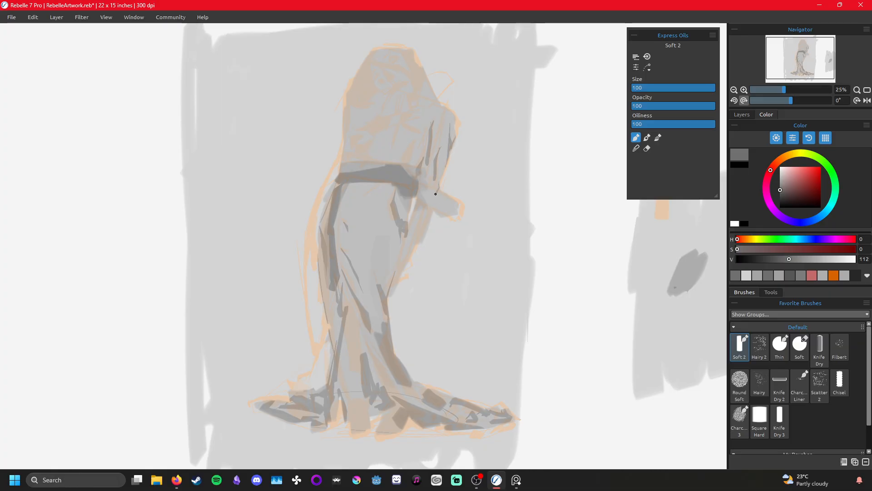
{"action": "mouse_move", "coordinate": [436, 185]}
{"action": "left_mouse_down"}
{"action": "mouse_move", "coordinate": [429, 193]}
{"action": "mouse_move", "coordinate": [427, 178]}
{"action": "mouse_move", "coordinate": [433, 196]}
{"action": "left_mouse_up"}
- Fill the gap between the forearm and the skirt with value 211 light grey, and touch up the forearm shadow with value 112
{"action": "left_click", "coordinate": [747, 276]}
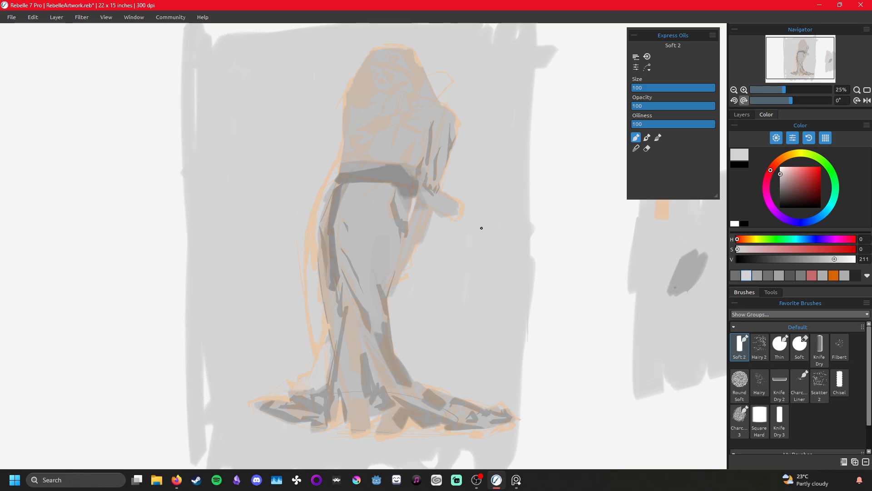
{"action": "left_click_drag", "start_coordinate": [419, 183], "coordinate": [411, 212]}
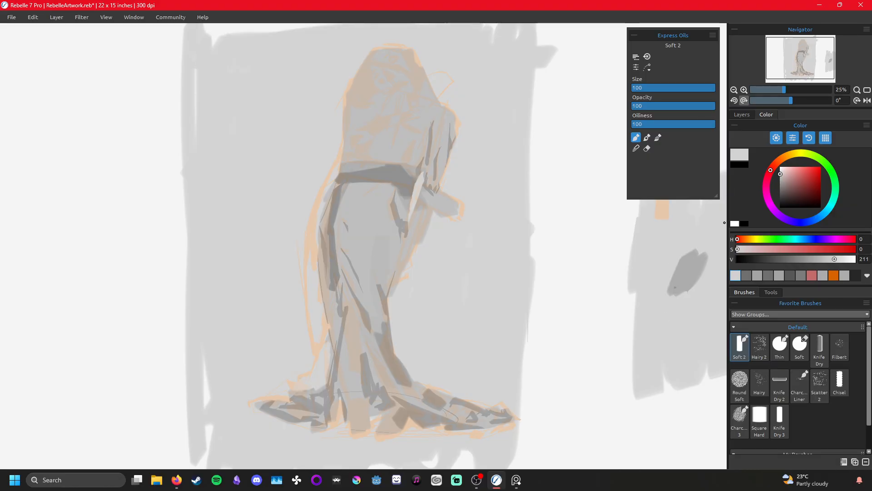
{"action": "left_click", "coordinate": [745, 276]}
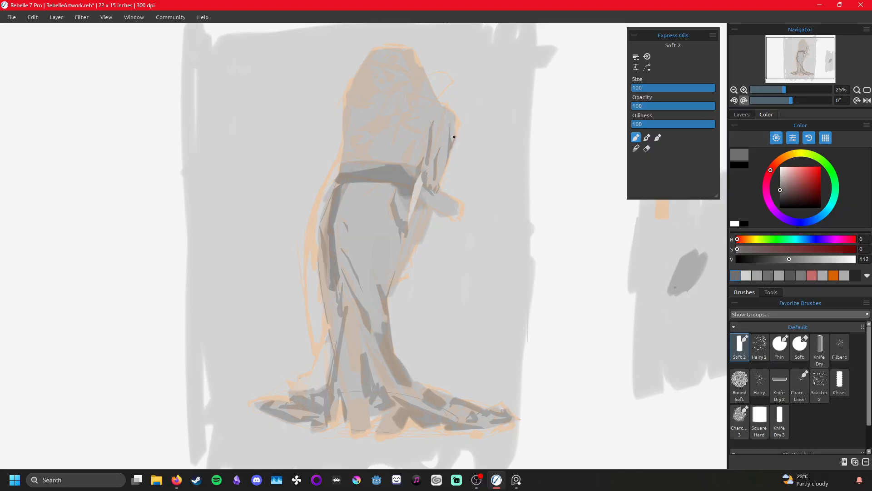
{"action": "key", "text": "ctrl+z"}
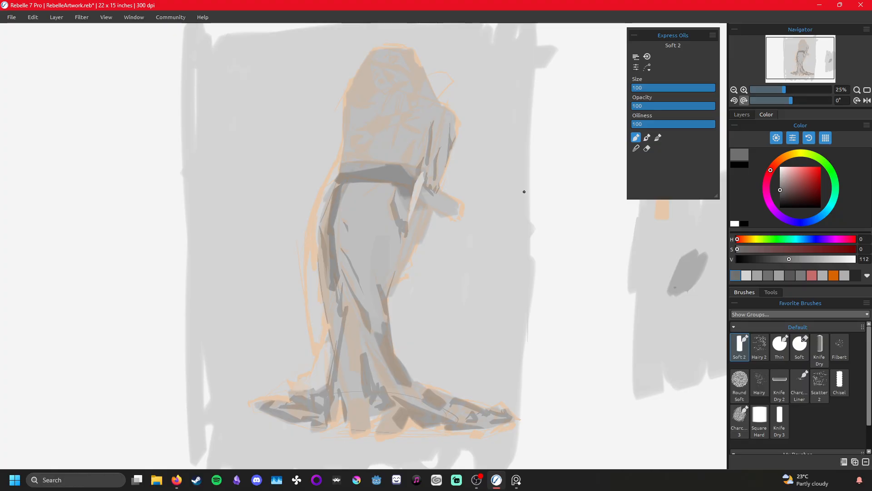
{"action": "left_click", "coordinate": [758, 276]}
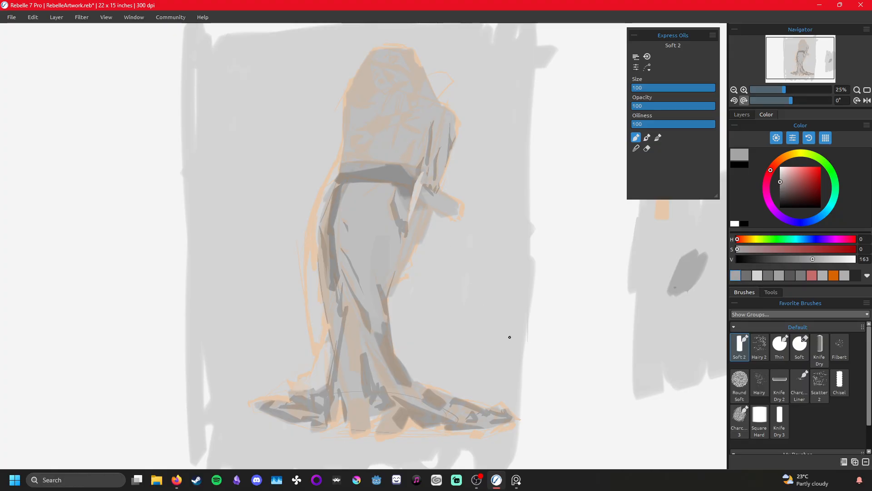
{"action": "left_click", "coordinate": [746, 275]}
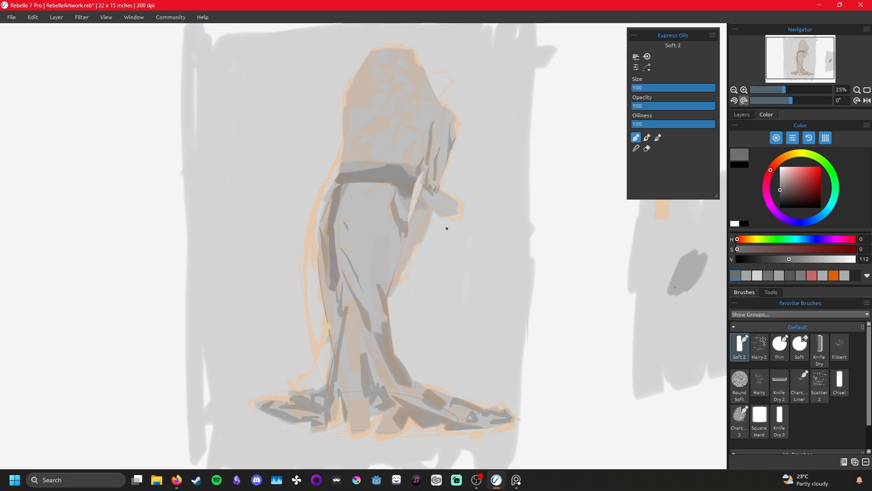
{"action": "left_click_drag", "start_coordinate": [418, 200], "coordinate": [429, 205]}
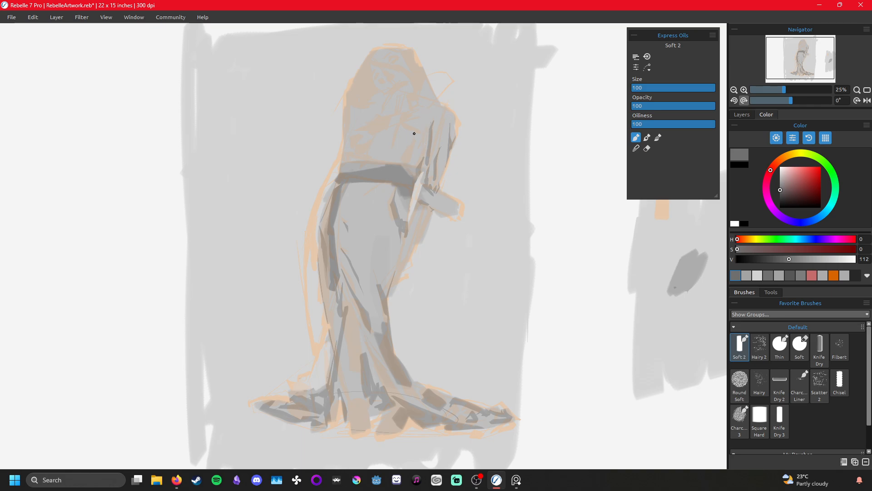
- Block in the bodice shadows and the thin folds above the waistband with the value 112 grey
{"action": "mouse_move", "coordinate": [393, 126]}
{"action": "left_mouse_down"}
{"action": "mouse_move", "coordinate": [408, 116]}
{"action": "mouse_move", "coordinate": [398, 113]}
{"action": "mouse_move", "coordinate": [409, 121]}
{"action": "mouse_move", "coordinate": [382, 120]}
{"action": "mouse_move", "coordinate": [362, 135]}
{"action": "mouse_move", "coordinate": [381, 117]}
{"action": "mouse_move", "coordinate": [348, 157]}
{"action": "mouse_move", "coordinate": [361, 150]}
{"action": "left_mouse_up"}
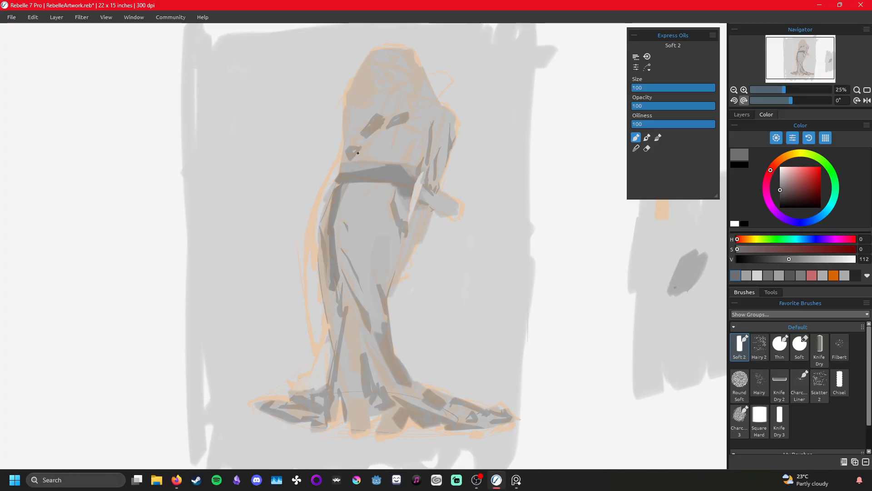
{"action": "left_click_drag", "start_coordinate": [343, 166], "coordinate": [345, 166]}
{"action": "left_click_drag", "start_coordinate": [384, 134], "coordinate": [370, 161]}
{"action": "left_click_drag", "start_coordinate": [396, 133], "coordinate": [387, 161]}
{"action": "left_click_drag", "start_coordinate": [364, 150], "coordinate": [360, 159]}
{"action": "left_click_drag", "start_coordinate": [354, 115], "coordinate": [350, 145]}
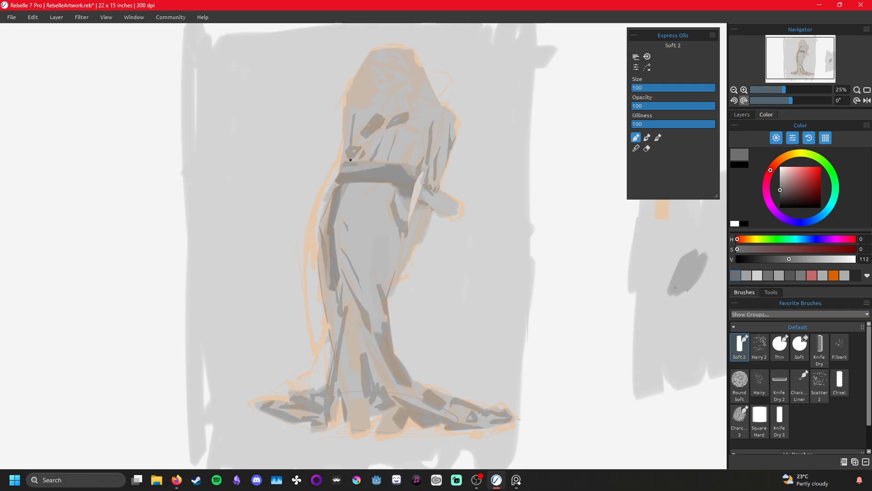
- Paint the collar and neck fold shadows above the bodice with the value 112 grey
{"action": "left_click", "coordinate": [746, 275]}
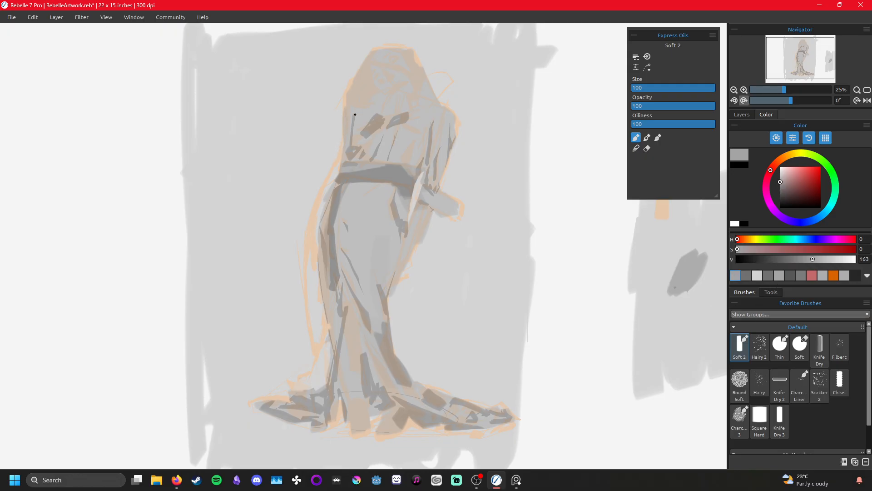
{"action": "left_click", "coordinate": [758, 275]}
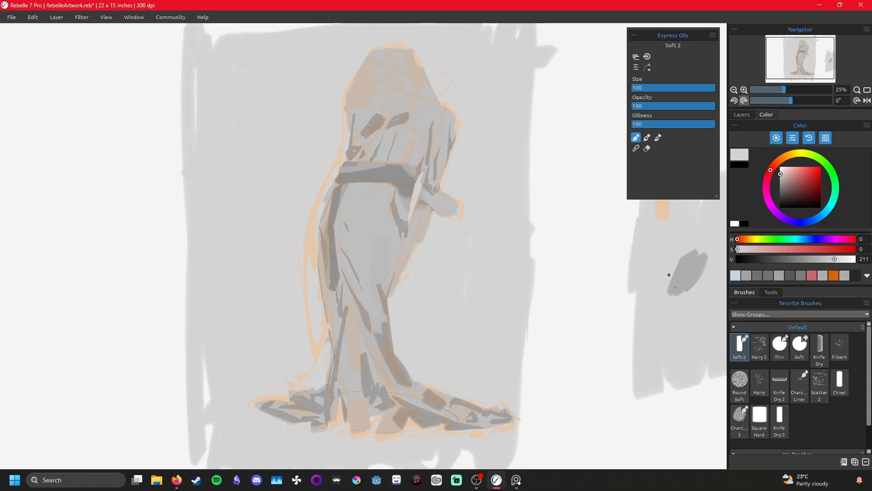
{"action": "left_click", "coordinate": [757, 275]}
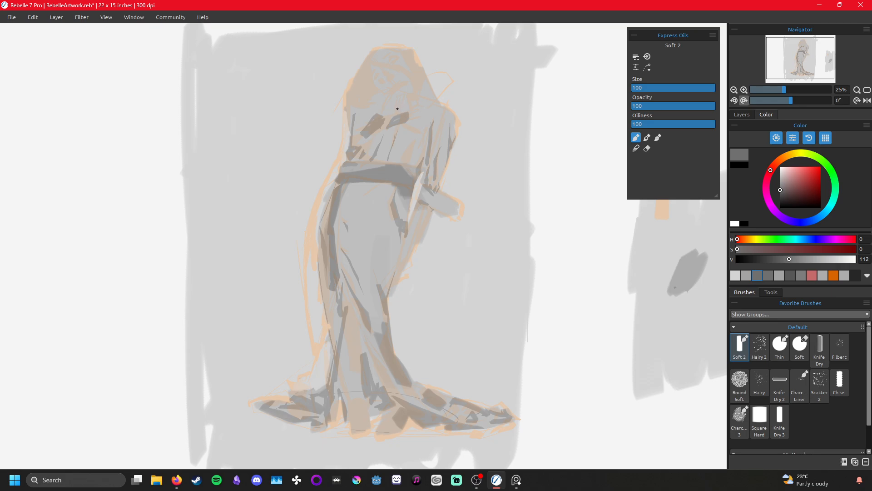
{"action": "mouse_move", "coordinate": [386, 112]}
{"action": "left_mouse_down"}
{"action": "mouse_move", "coordinate": [393, 97]}
{"action": "mouse_move", "coordinate": [387, 114]}
{"action": "left_mouse_up"}
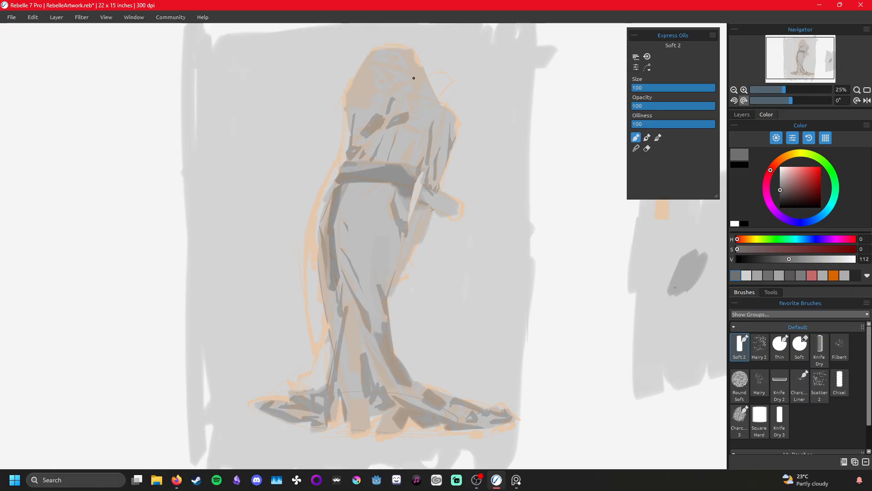
{"action": "mouse_move", "coordinate": [395, 95]}
{"action": "left_mouse_down"}
{"action": "mouse_move", "coordinate": [401, 89]}
{"action": "mouse_move", "coordinate": [395, 93]}
{"action": "left_mouse_up"}
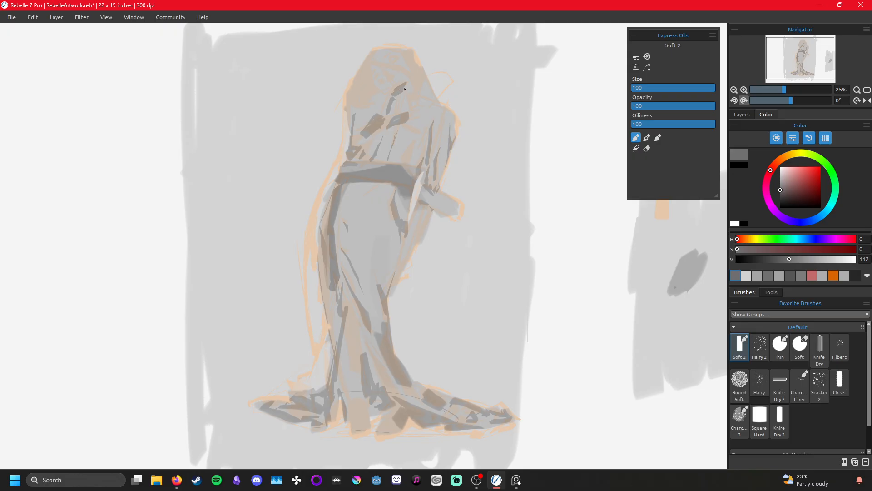
{"action": "mouse_move", "coordinate": [406, 94]}
{"action": "left_mouse_down"}
{"action": "mouse_move", "coordinate": [398, 94]}
{"action": "mouse_move", "coordinate": [409, 87]}
{"action": "left_mouse_up"}
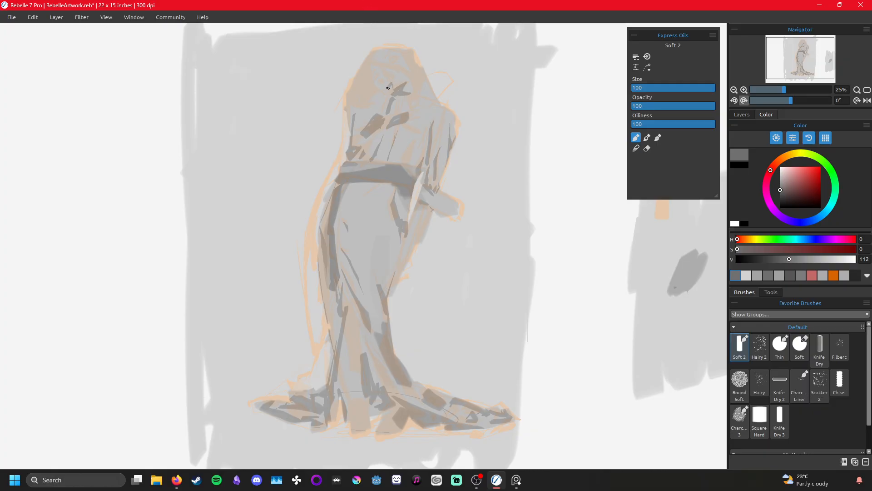
- Block in the shadow on the side of the face and under the chin with value 112 grey
{"action": "left_click_drag", "start_coordinate": [387, 87], "coordinate": [383, 77]}
{"action": "left_click_drag", "start_coordinate": [384, 87], "coordinate": [385, 89]}
{"action": "left_click_drag", "start_coordinate": [383, 102], "coordinate": [380, 105]}
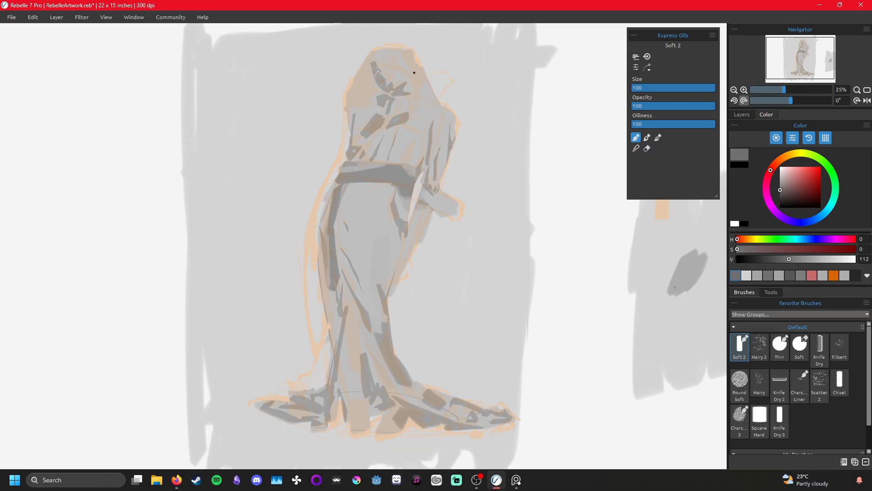
- Shade the back of the head, the rear shoulder and the hair in front of the face with value 112 grey
{"action": "left_click_drag", "start_coordinate": [403, 57], "coordinate": [421, 81]}
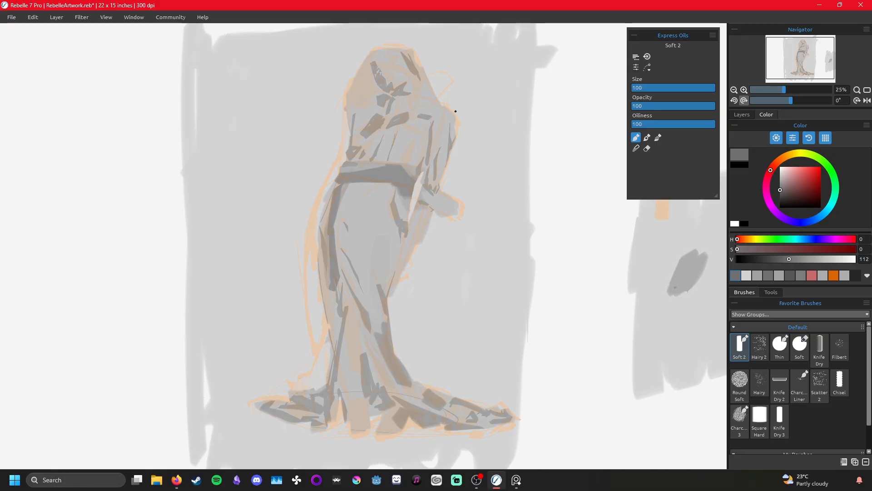
{"action": "key", "text": "ctrl+z"}
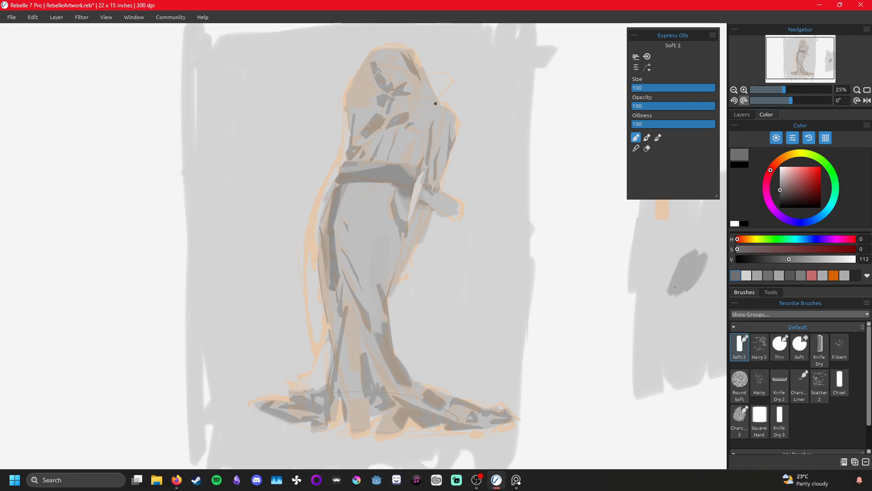
{"action": "mouse_move", "coordinate": [412, 122]}
{"action": "left_mouse_down"}
{"action": "mouse_move", "coordinate": [429, 109]}
{"action": "mouse_move", "coordinate": [418, 119]}
{"action": "mouse_move", "coordinate": [427, 86]}
{"action": "mouse_move", "coordinate": [419, 113]}
{"action": "mouse_move", "coordinate": [434, 95]}
{"action": "left_mouse_up"}
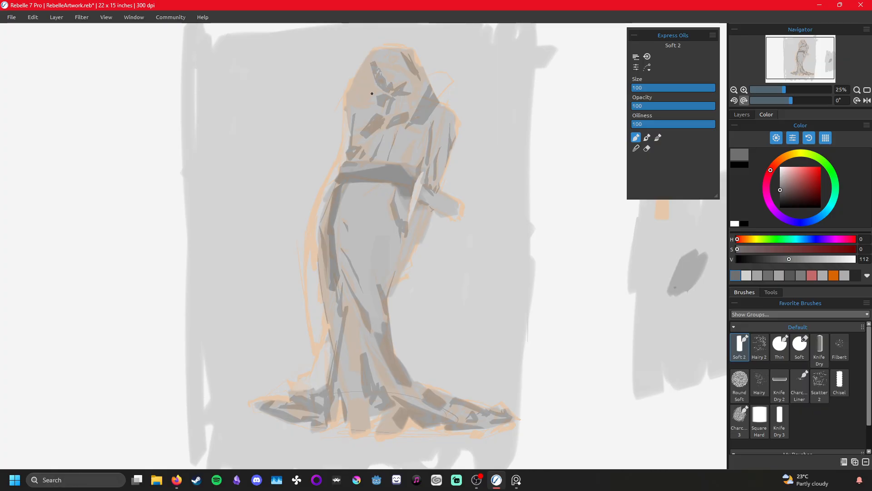
{"action": "left_click_drag", "start_coordinate": [367, 67], "coordinate": [356, 99]}
{"action": "mouse_move", "coordinate": [354, 80]}
{"action": "left_mouse_down"}
{"action": "mouse_move", "coordinate": [350, 110]}
{"action": "mouse_move", "coordinate": [360, 118]}
{"action": "mouse_move", "coordinate": [369, 105]}
{"action": "left_mouse_up"}
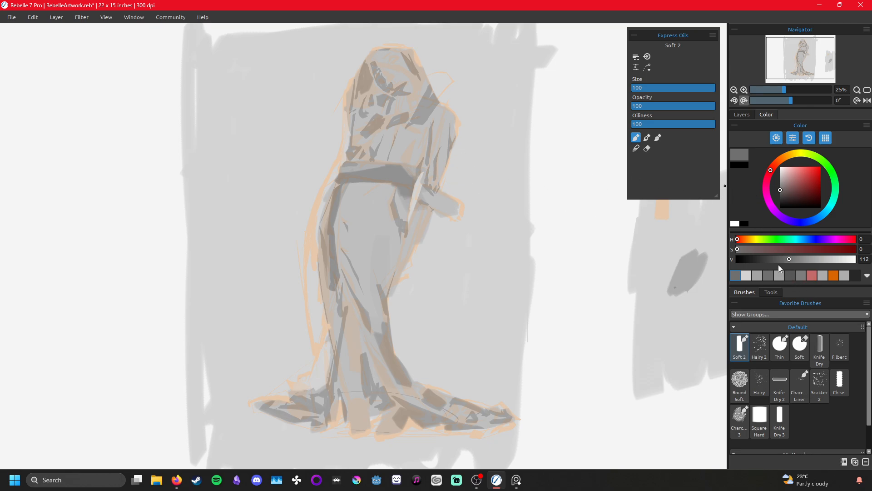
- Undo a trial stroke on the waistband and deepen the shadow along the skirt's front edge with value 112 grey
{"action": "left_click_drag", "start_coordinate": [374, 173], "coordinate": [390, 172]}
{"action": "key", "text": "ctrl+z"}
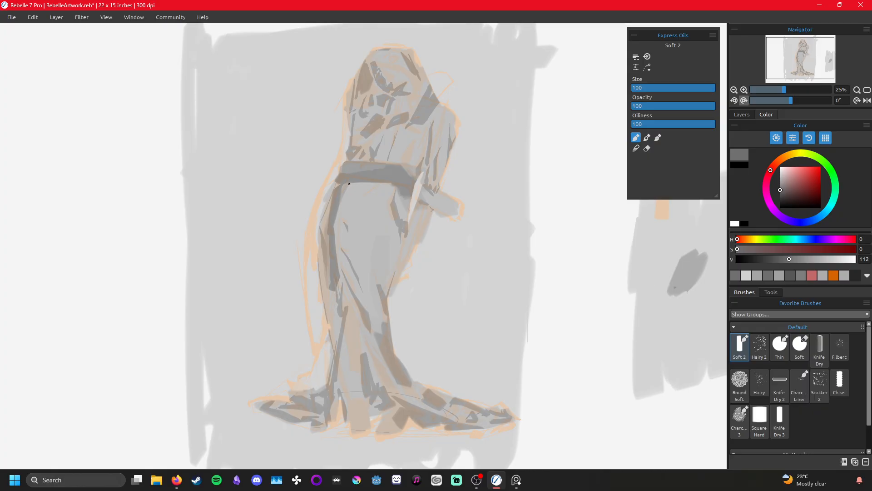
{"action": "left_click_drag", "start_coordinate": [338, 220], "coordinate": [334, 271]}
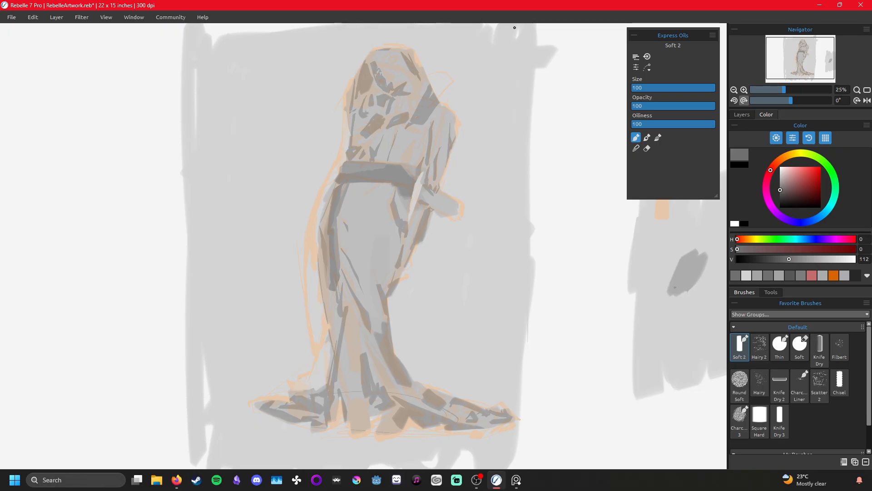
- Show the earlier bodice study on Layer 7 and toggle the Layer 9 fold shadows to compare the two
{"action": "key", "text": "alt+Tab"}
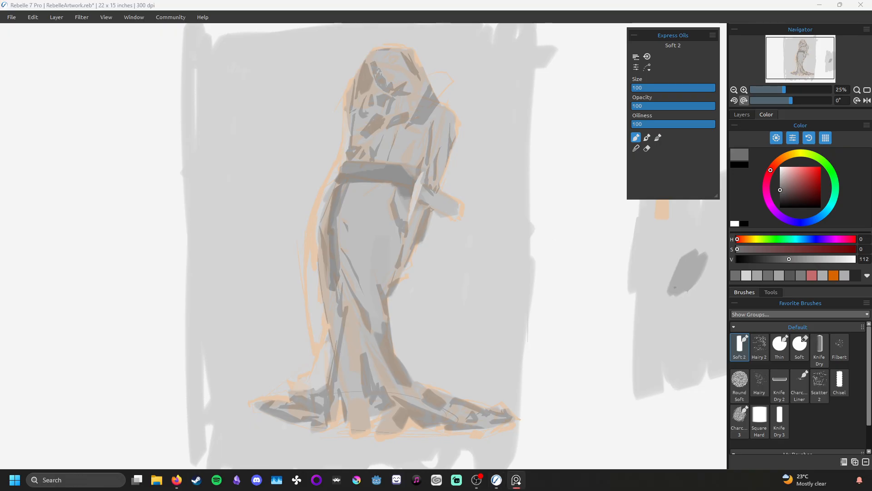
{"action": "left_click", "coordinate": [742, 115]}
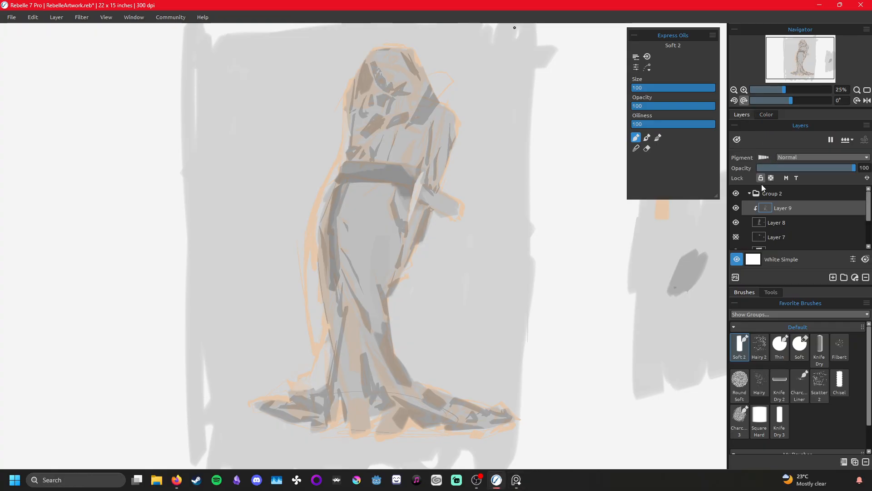
{"action": "scroll", "coordinate": [757, 213], "scroll_direction": "down", "scroll_amount": 1}
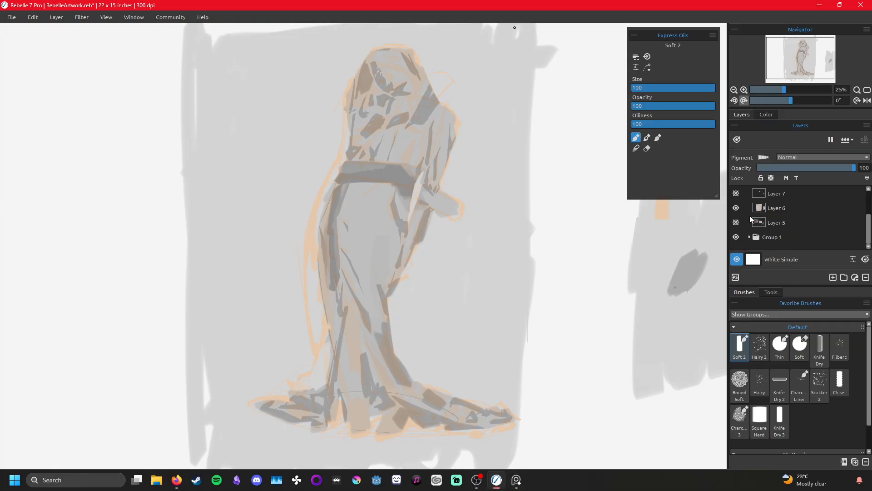
{"action": "left_click", "coordinate": [736, 194]}
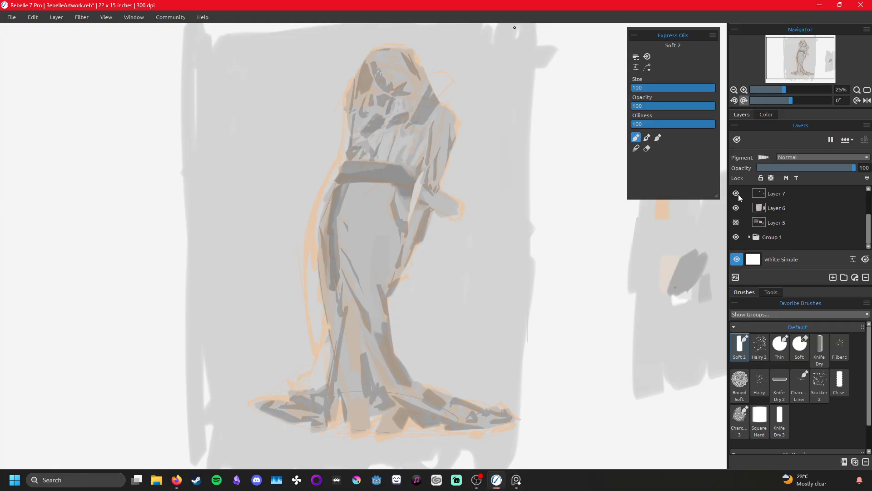
{"action": "scroll", "coordinate": [738, 194], "scroll_direction": "up", "scroll_amount": 1}
{"action": "left_click", "coordinate": [736, 208]}
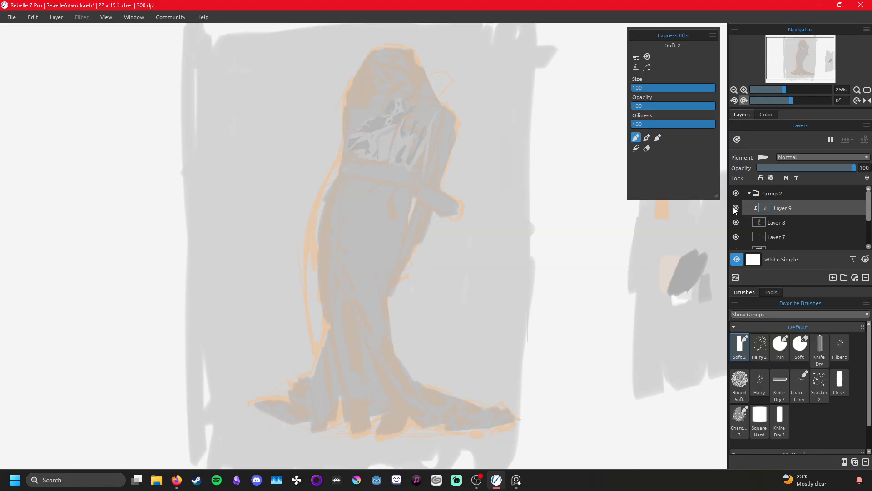
{"action": "left_click", "coordinate": [735, 208]}
{"action": "left_click", "coordinate": [736, 208]}
{"action": "left_click", "coordinate": [736, 208]}
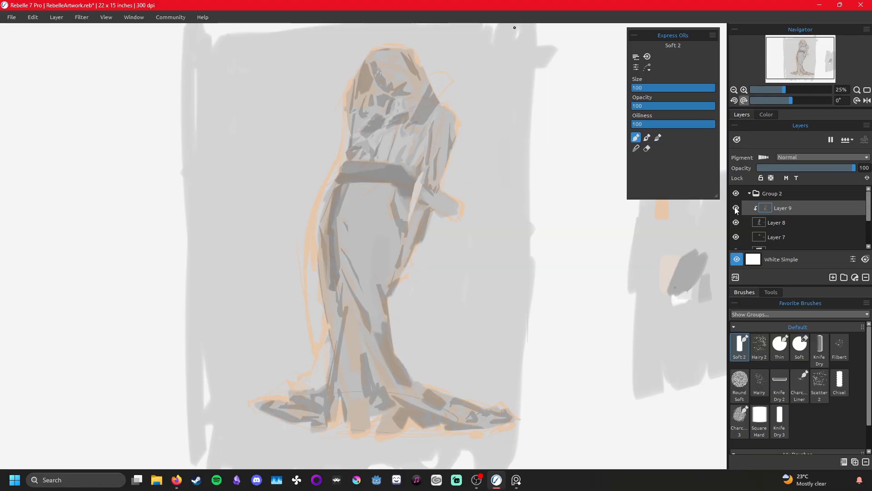
{"action": "left_click", "coordinate": [736, 208]}
{"action": "left_click", "coordinate": [736, 208]}
{"action": "left_click", "coordinate": [736, 208]}
{"action": "left_click", "coordinate": [736, 208]}
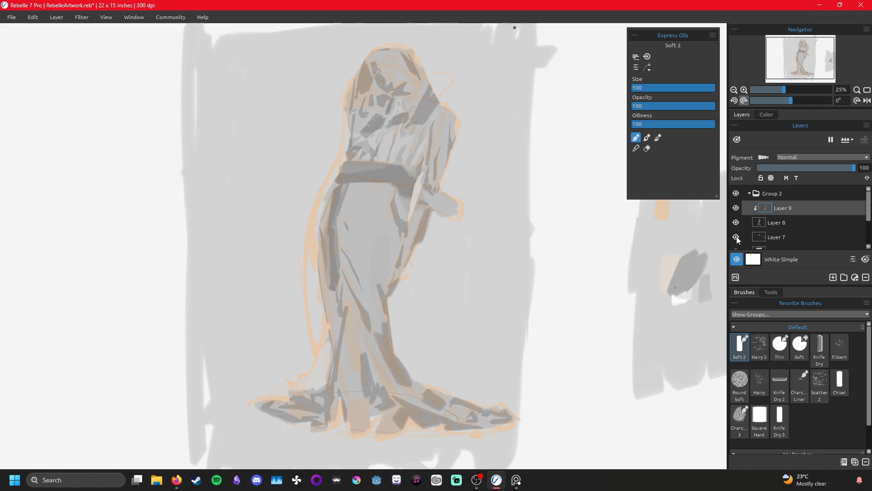
- Toggle Layer 7 off and on to compare the bodice with and without the earlier study
{"action": "left_click", "coordinate": [736, 237]}
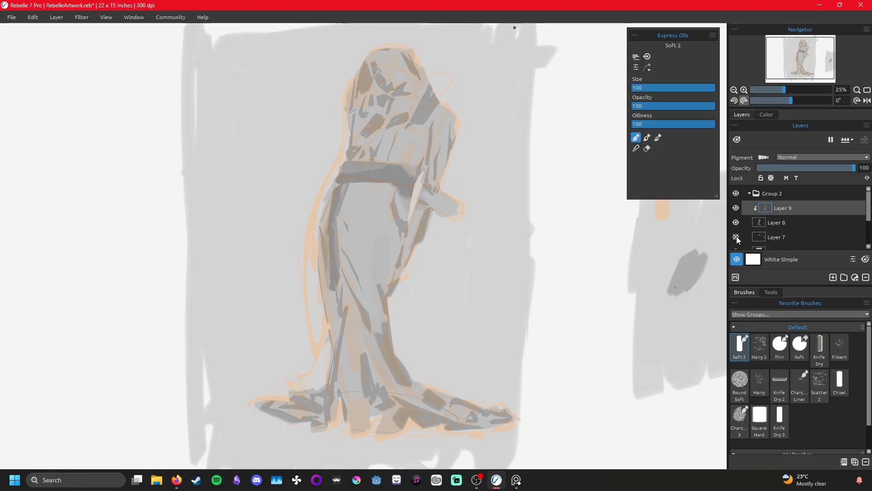
{"action": "left_click", "coordinate": [737, 237]}
{"action": "left_click", "coordinate": [736, 237]}
{"action": "left_click", "coordinate": [736, 237]}
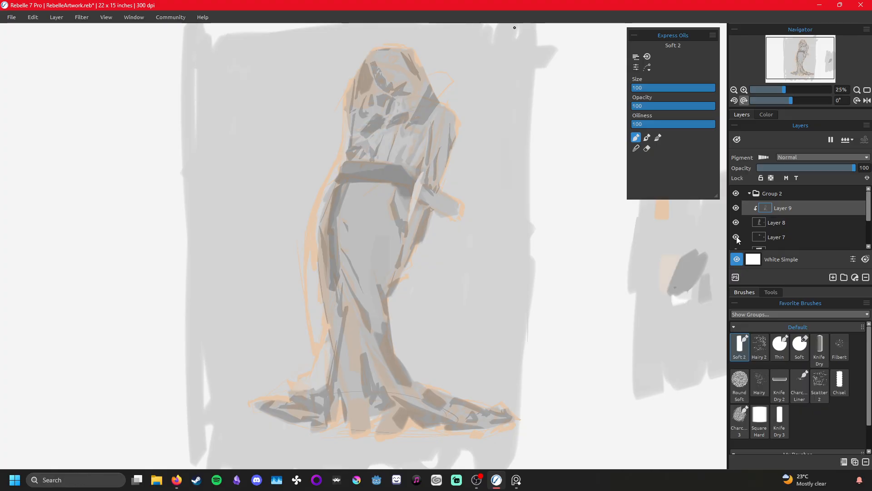
- Toggle the fold shadows on Layer 9 and the silhouette on Layer 8 to examine how each covers the sketch
{"action": "left_click", "coordinate": [736, 208]}
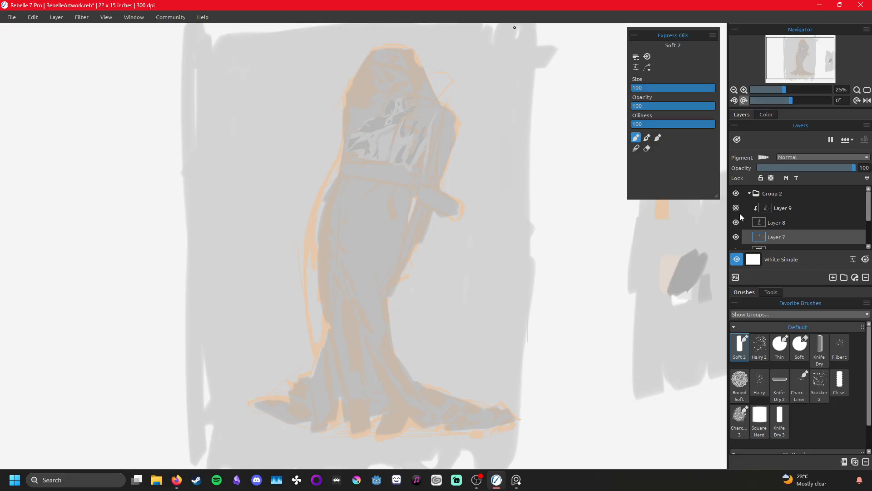
{"action": "left_click", "coordinate": [737, 222]}
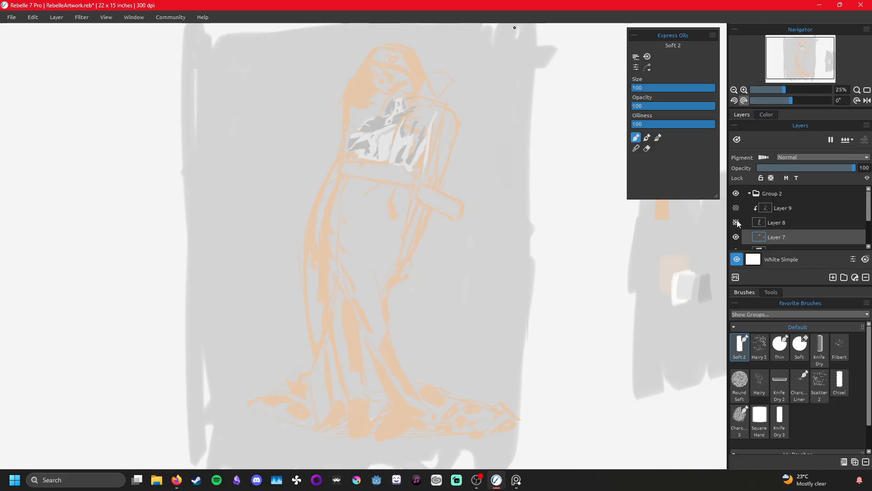
{"action": "left_click", "coordinate": [736, 222]}
{"action": "left_click", "coordinate": [736, 208]}
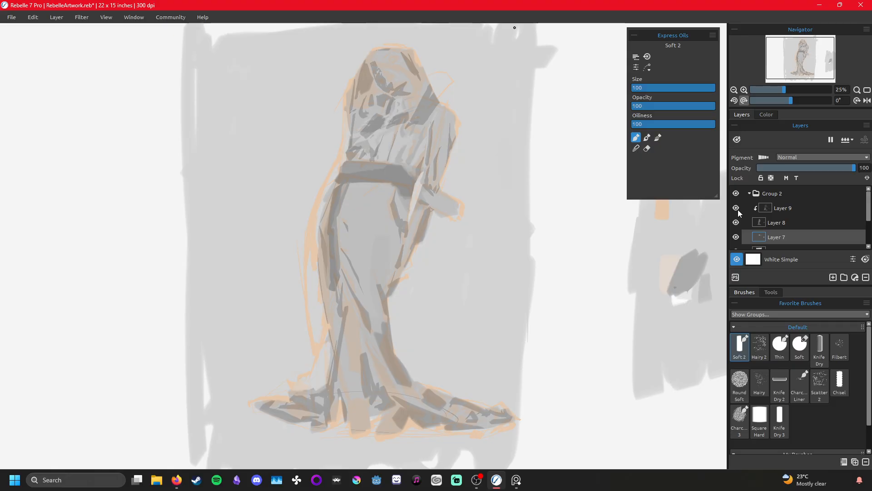
{"action": "left_click", "coordinate": [736, 209]}
{"action": "left_click", "coordinate": [736, 208]}
{"action": "left_click", "coordinate": [736, 209]}
{"action": "left_click", "coordinate": [736, 222]}
{"action": "left_click", "coordinate": [736, 208]}
{"action": "left_click", "coordinate": [736, 222]}
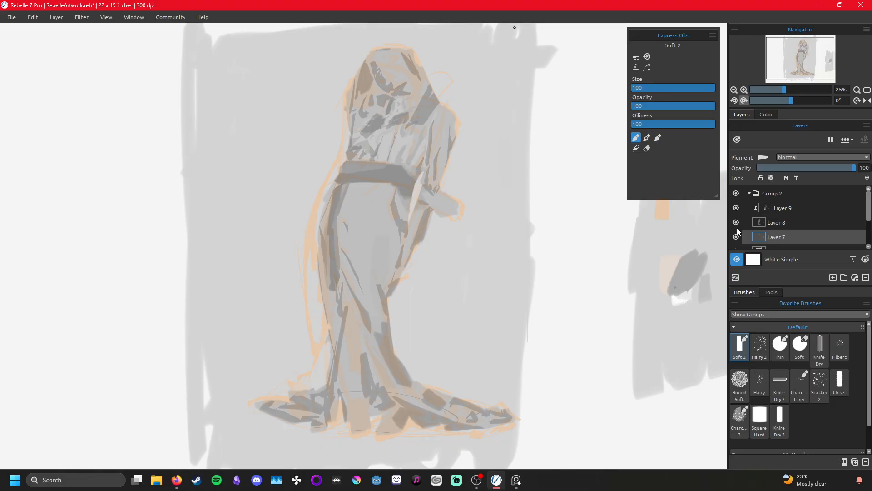
- Toggle the Layer 8 silhouette repeatedly to compare the shaded dress with the bare orange sketch and bodice study
{"action": "left_click", "coordinate": [736, 222]}
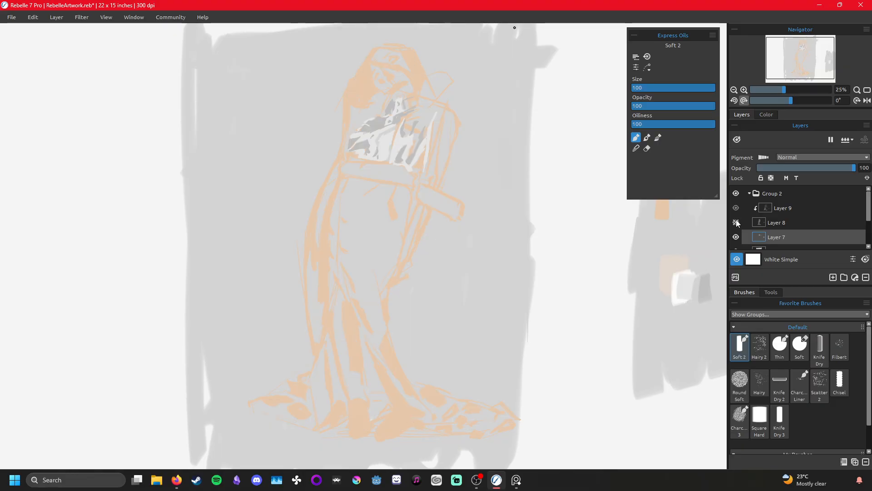
{"action": "left_click", "coordinate": [736, 222]}
{"action": "left_click", "coordinate": [736, 222]}
{"action": "left_click", "coordinate": [736, 222]}
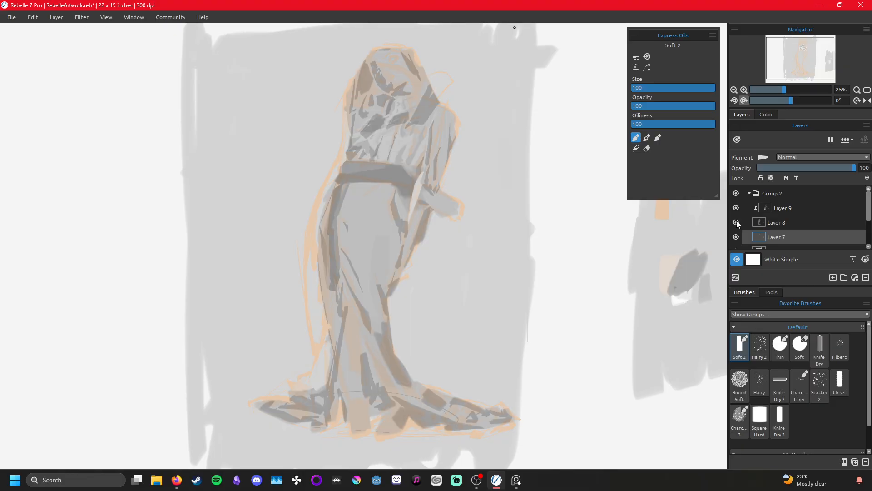
{"action": "left_click", "coordinate": [736, 222]}
{"action": "left_click", "coordinate": [737, 222]}
{"action": "left_click", "coordinate": [736, 222]}
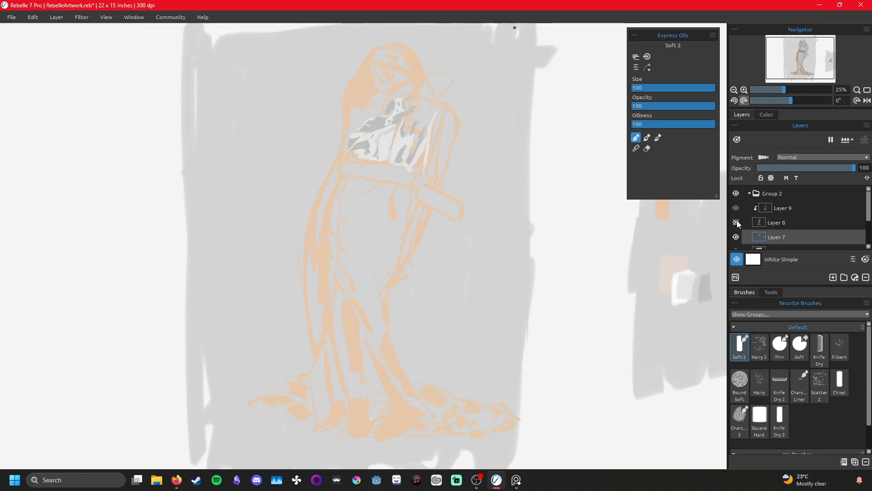
{"action": "left_click", "coordinate": [736, 222]}
{"action": "left_click", "coordinate": [737, 222]}
- Alternate Layer 7 and Layer 8 to compare the bodice study with the full dress block-in, leaving Layer 7 hidden and Layer 8 shown
{"action": "left_click", "coordinate": [736, 234]}
{"action": "left_click", "coordinate": [737, 222]}
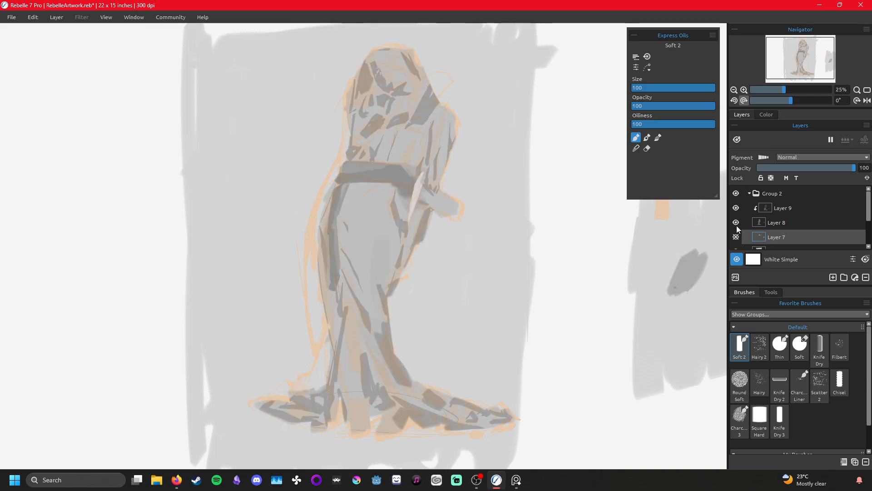
{"action": "left_click", "coordinate": [736, 224]}
{"action": "left_click", "coordinate": [738, 237]}
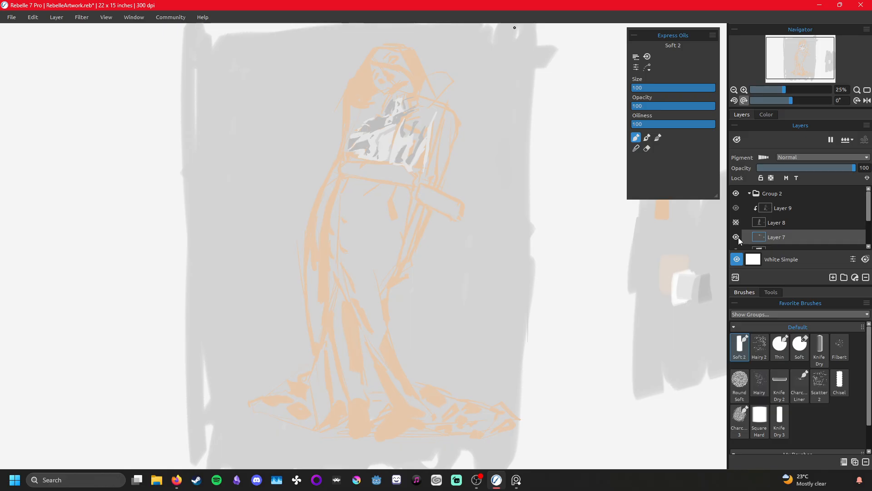
{"action": "left_click", "coordinate": [738, 237]}
{"action": "left_click", "coordinate": [737, 225]}
{"action": "left_click", "coordinate": [737, 225]}
{"action": "left_click", "coordinate": [736, 225]}
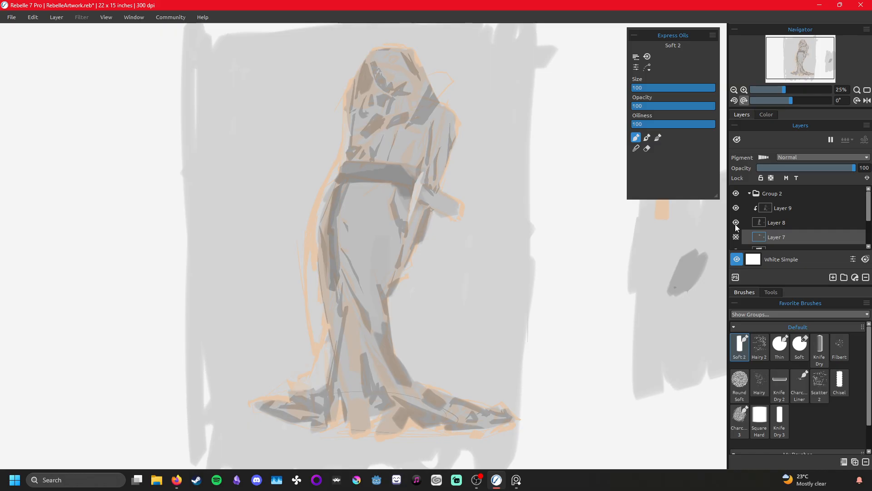
{"action": "left_click", "coordinate": [736, 224]}
{"action": "left_click", "coordinate": [737, 237]}
{"action": "left_click", "coordinate": [737, 237]}
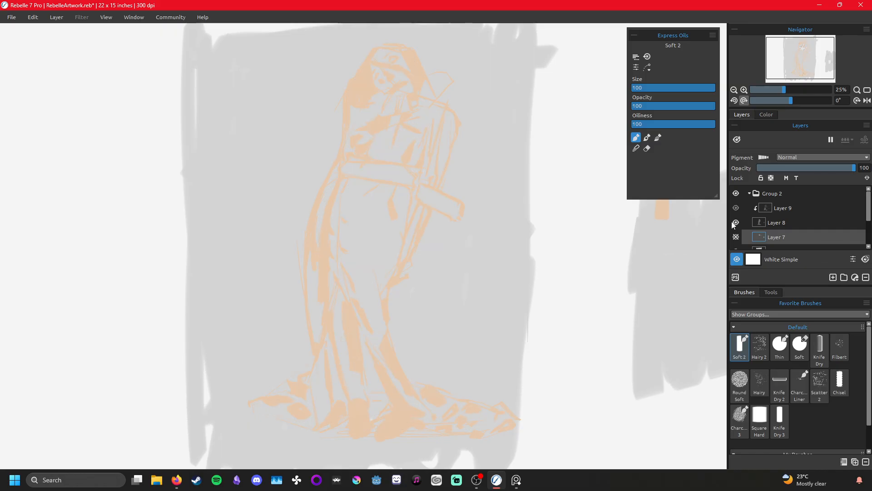
{"action": "left_click", "coordinate": [736, 225]}
{"action": "left_click", "coordinate": [737, 225]}
{"action": "left_click", "coordinate": [737, 237]}
{"action": "left_click", "coordinate": [737, 237]}
{"action": "left_click", "coordinate": [736, 223]}
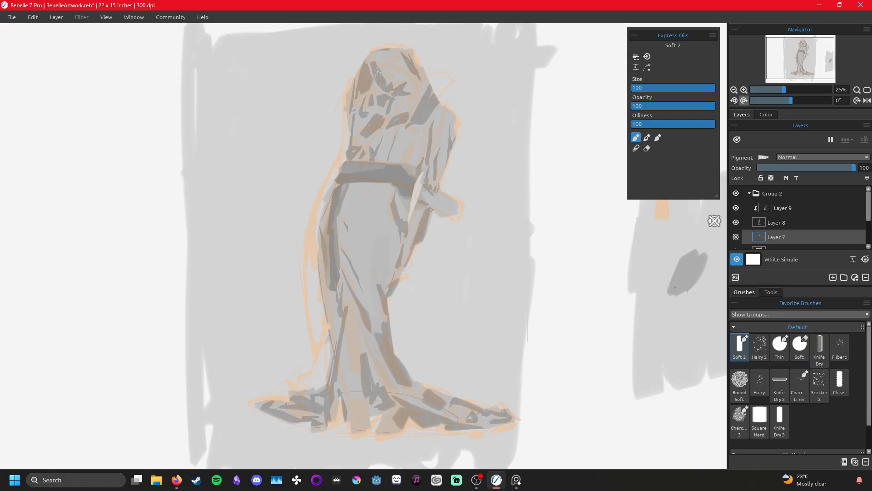
{"action": "left_click_drag", "start_coordinate": [544, 195], "coordinate": [500, 210]}
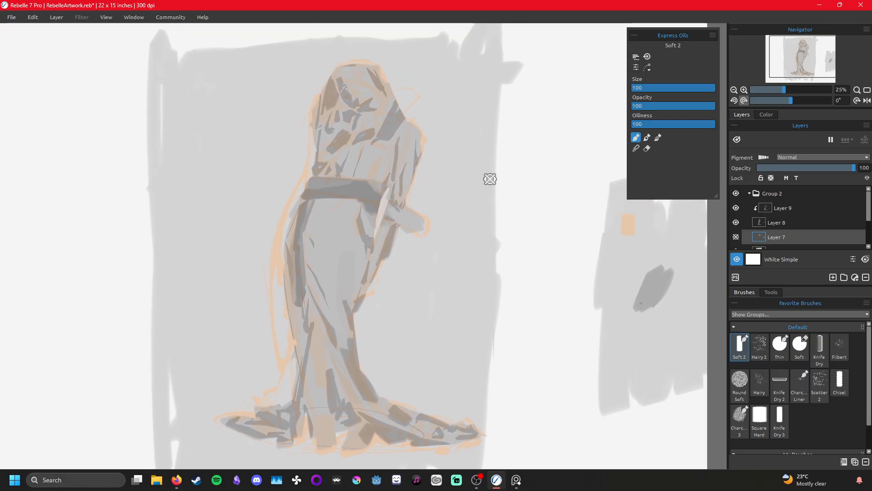
- Collapse and hide Group 2, and add a new empty layer above it, outside the group
{"action": "scroll", "coordinate": [348, 131], "scroll_direction": "up", "scroll_amount": 5}
{"action": "scroll", "coordinate": [364, 159], "scroll_direction": "down", "scroll_amount": 4}
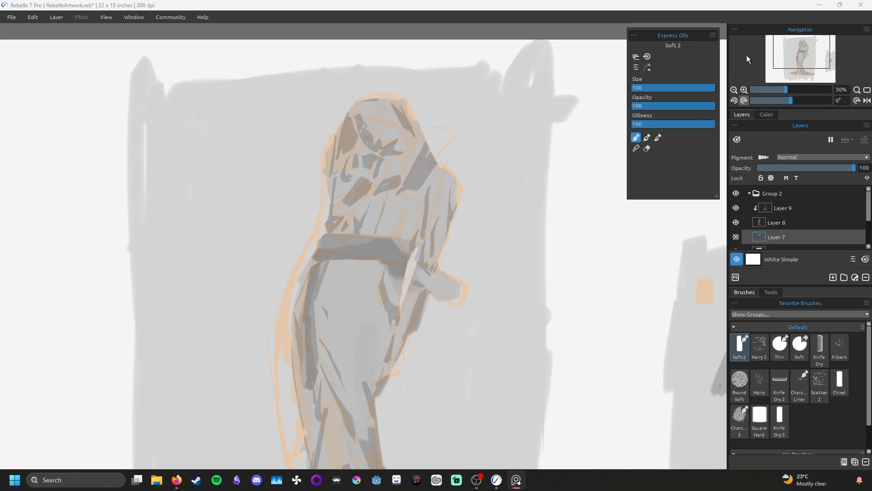
{"action": "left_click", "coordinate": [748, 194]}
{"action": "left_click", "coordinate": [736, 193]}
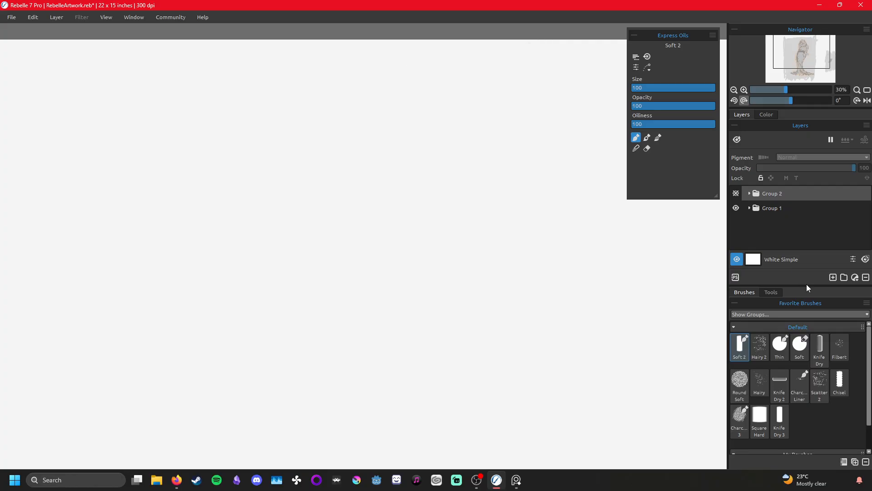
{"action": "left_click", "coordinate": [833, 277]}
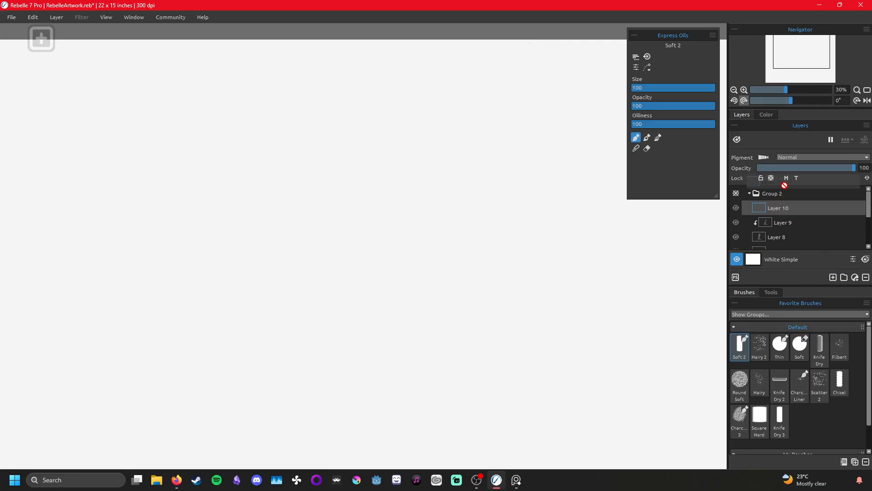
{"action": "left_click_drag", "start_coordinate": [757, 210], "coordinate": [754, 189]}
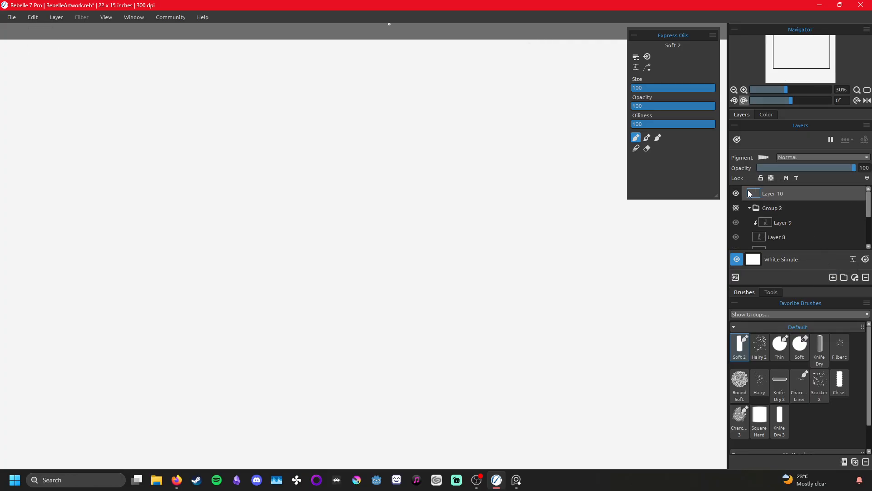
- Create a new empty group above Layer 10 and hide Group 1, leaving Group 2 hidden as well
{"action": "left_click", "coordinate": [748, 208]}
{"action": "key", "text": "ctrl+g"}
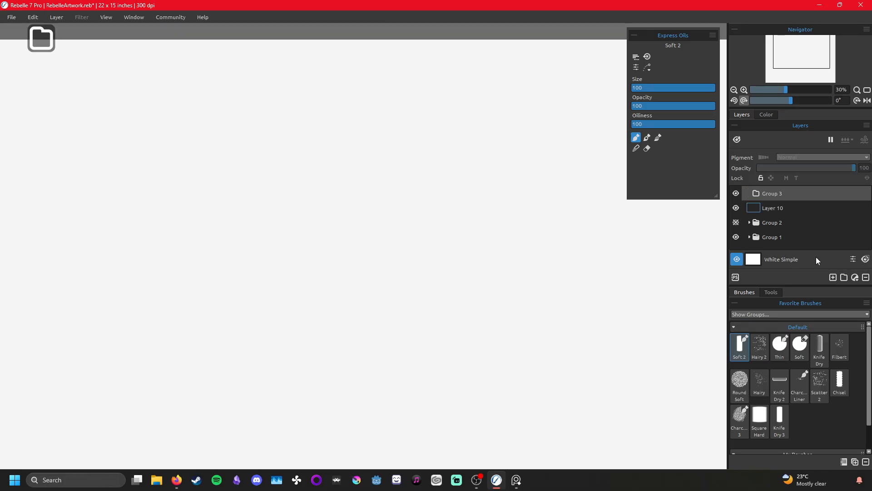
{"action": "left_click", "coordinate": [738, 237]}
{"action": "left_click", "coordinate": [738, 222]}
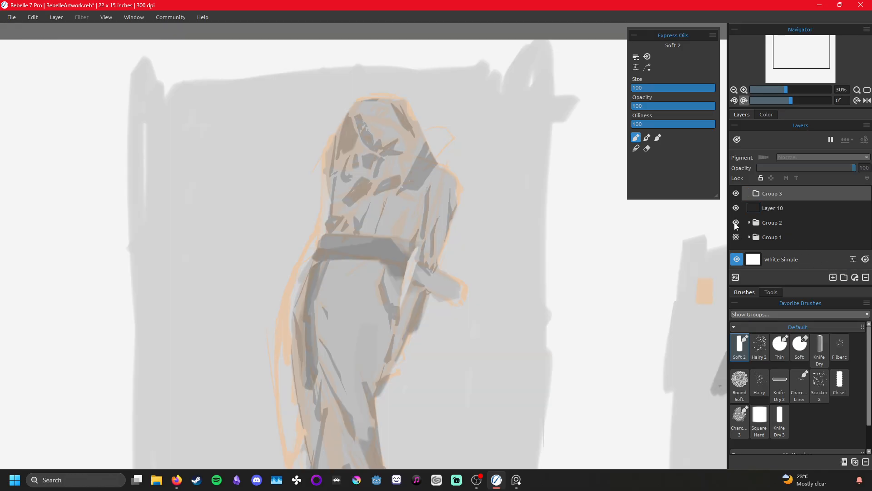
{"action": "left_click", "coordinate": [738, 223]}
- Move Layer 10 into the empty Group 3, keeping its name
{"action": "left_click", "coordinate": [758, 207]}
{"action": "left_click", "coordinate": [768, 208]}
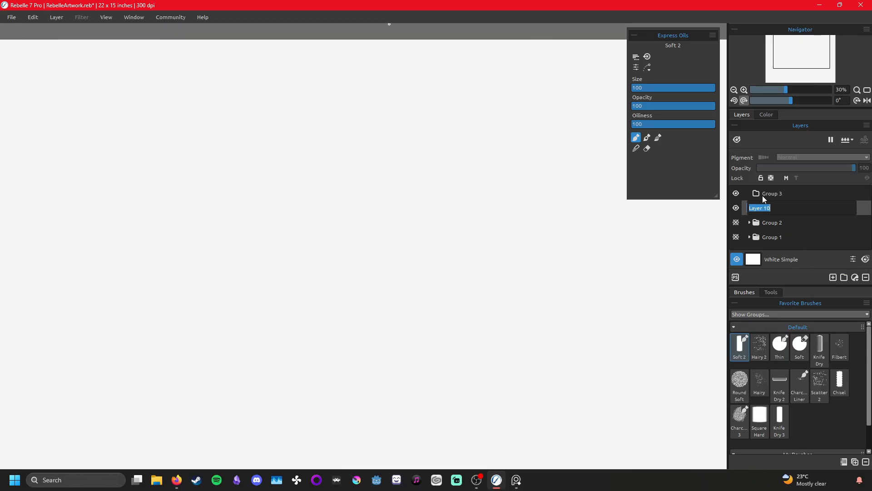
{"action": "left_click", "coordinate": [850, 237]}
{"action": "left_click_drag", "start_coordinate": [816, 209], "coordinate": [806, 195]}
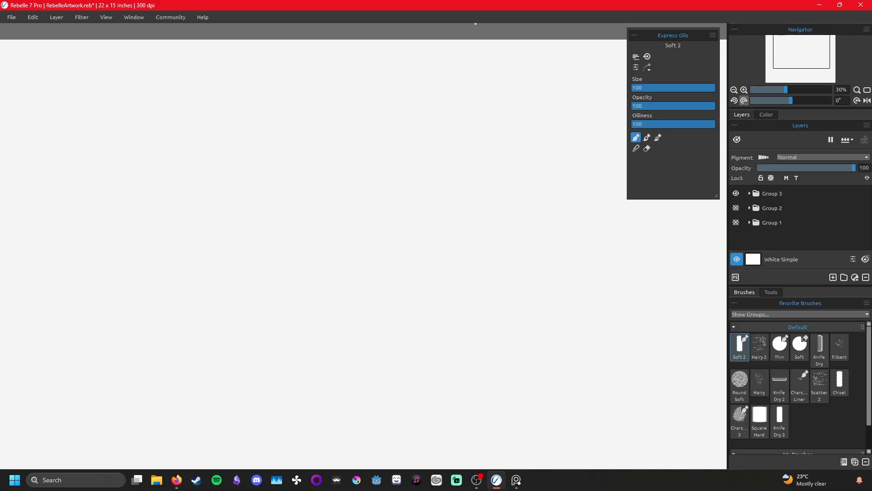
- Switch from the painting to the Firefox browser
{"action": "key", "text": "alt+Tab"}
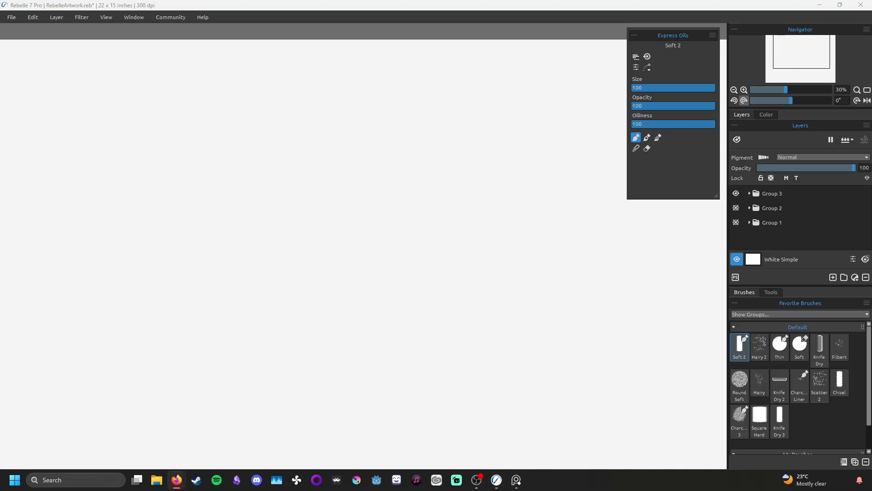